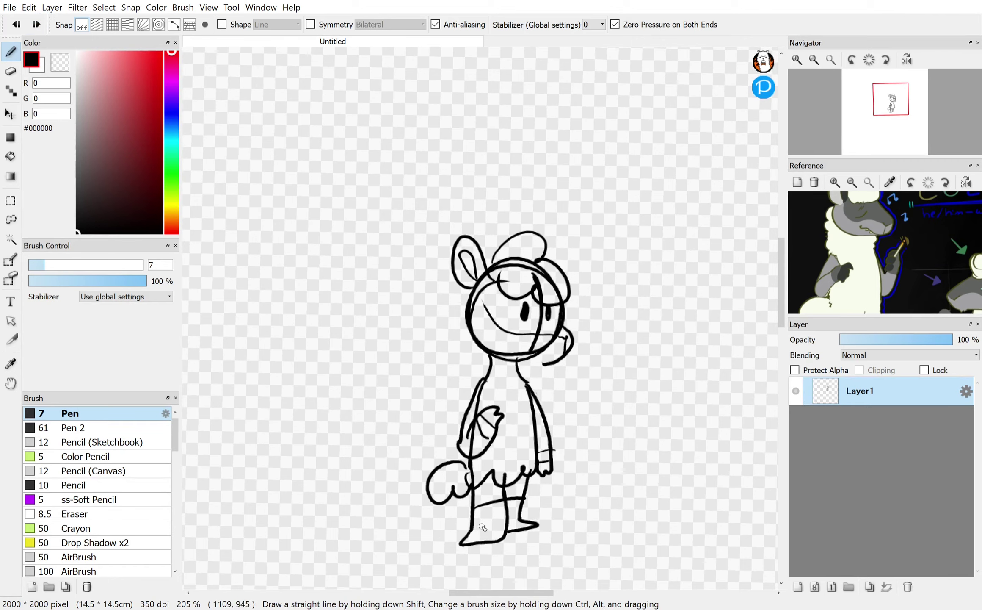
Step: Redo the wool curls along the back of the character's head
left_click(36, 25)
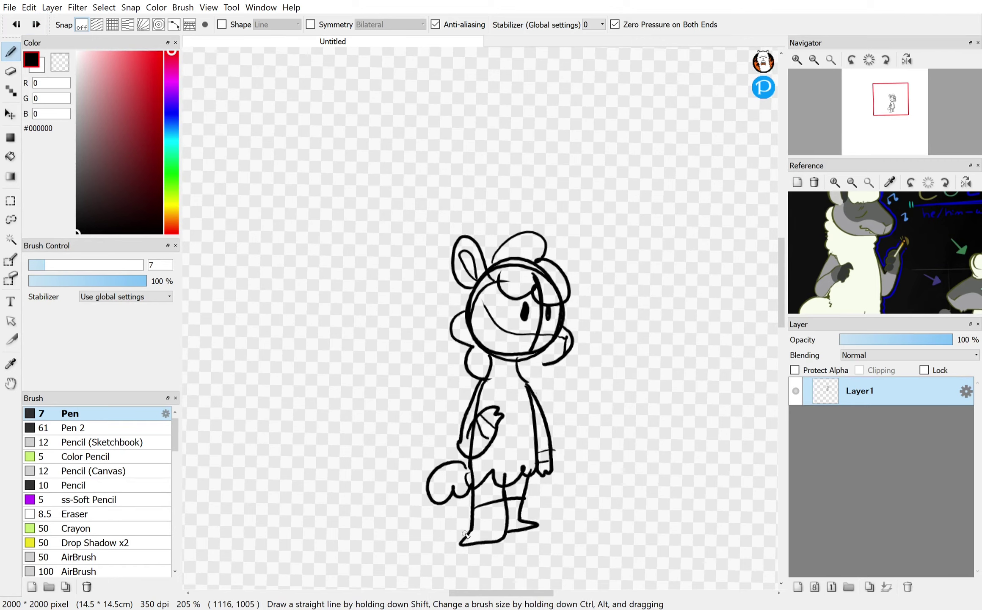
Step: Try sketching a huge curved back outline rising from the character's feet to a pointed ear above the character
left_click_drag(460, 541, 306, 292)
left_click_drag(340, 447, 312, 200)
left_click_drag(297, 356, 341, 138)
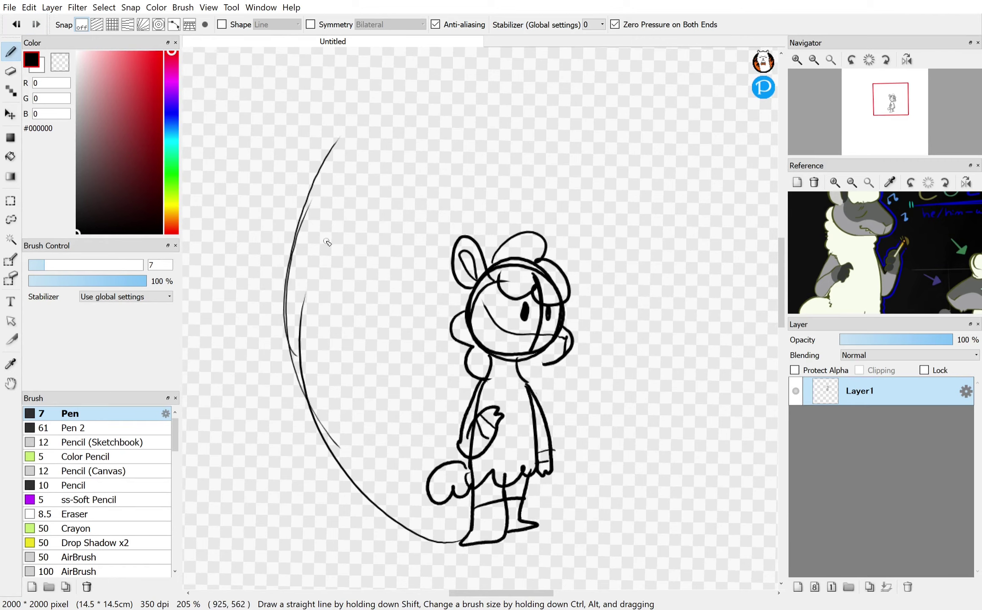
left_click_drag(405, 532, 342, 136)
left_click_drag(296, 263, 401, 80)
mouse_move(573, 387)
left_mouse_down()
mouse_move(587, 436)
mouse_move(578, 447)
left_mouse_up()
mouse_move(337, 236)
left_mouse_down()
mouse_move(477, 102)
mouse_move(440, 125)
left_mouse_up()
left_click_drag(484, 96, 436, 224)
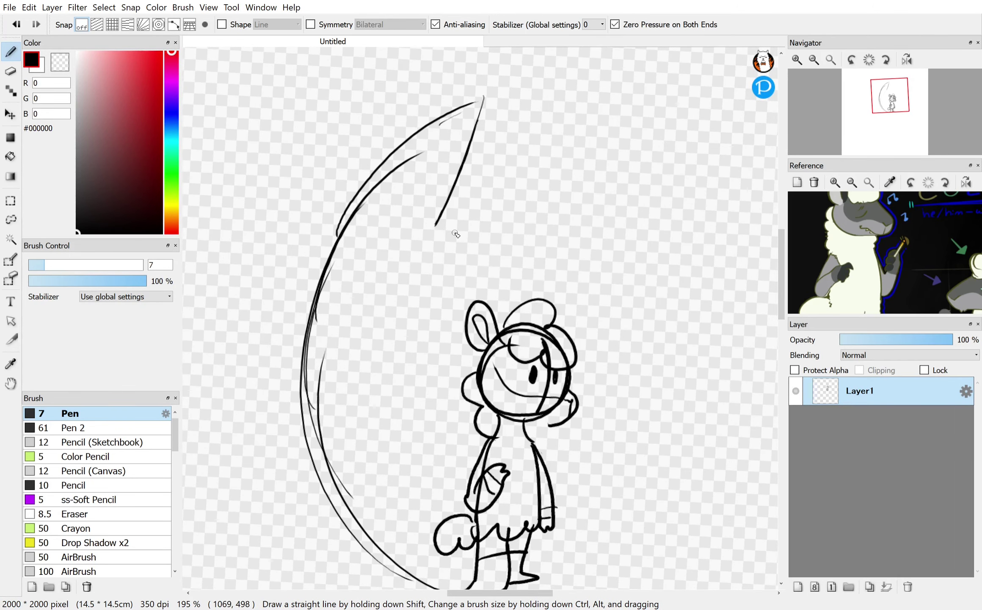
Step: Try adding a second pointed ear and a slanted eye to the huge shape behind the character
mouse_move(513, 227)
left_mouse_down()
mouse_move(564, 171)
mouse_move(554, 158)
mouse_move(589, 123)
mouse_move(564, 305)
left_mouse_up()
mouse_move(566, 240)
left_mouse_down()
mouse_move(561, 304)
mouse_move(587, 153)
left_mouse_up()
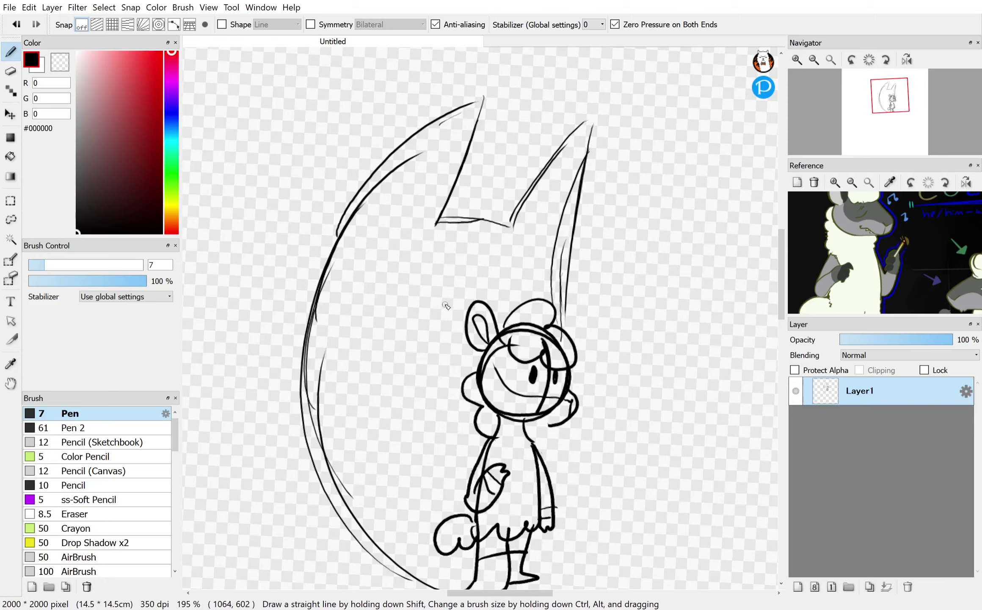
left_click_drag(445, 305, 370, 235)
scroll(463, 245, "up", 3)
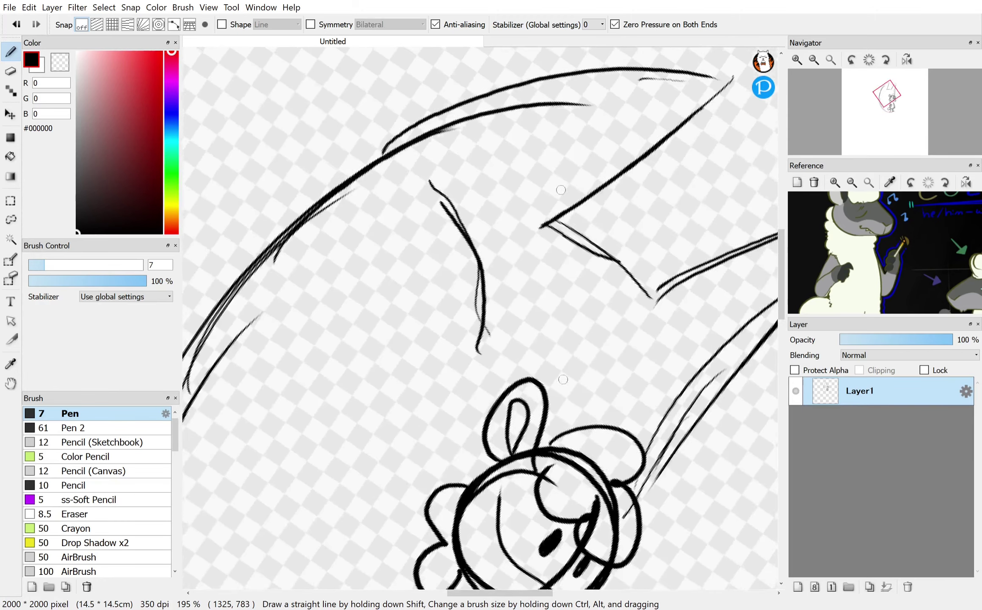
mouse_move(480, 352)
left_mouse_down()
mouse_move(427, 232)
mouse_move(425, 199)
left_mouse_up()
scroll(521, 221, "down", 3)
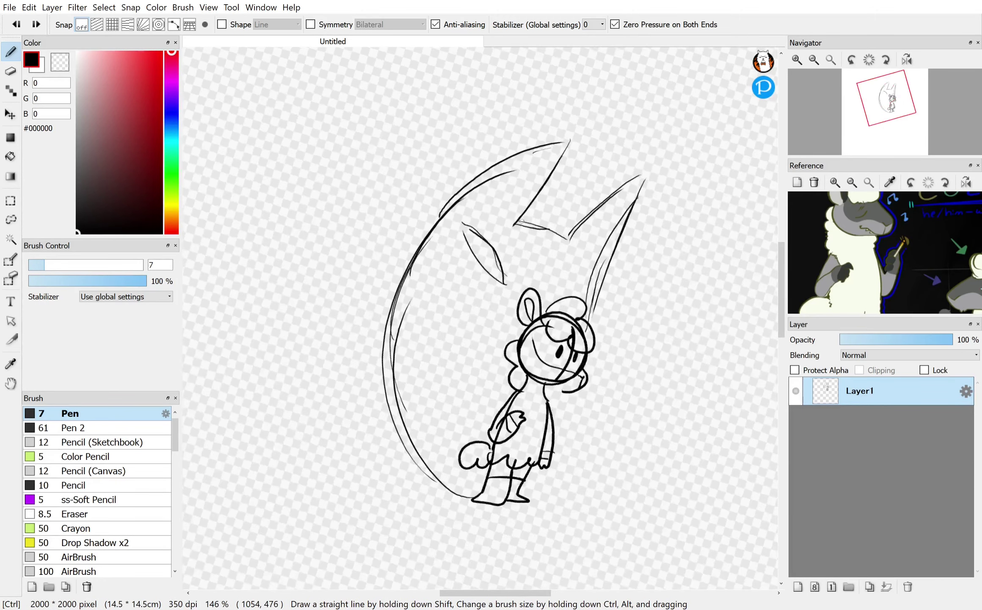
Step: Undo all strokes of the huge curved creature outline, leaving only the standing sheep character
key("ctrl+z")
key("ctrl+z")
key("ctrl+z")
key("ctrl+z")
key("ctrl+z")
key("ctrl+z")
key("ctrl+z")
key("ctrl+z")
key("ctrl+z")
scroll(521, 221, "up", 2)
key("ctrl+z")
key("ctrl+z")
key("ctrl+z")
key("ctrl+z")
key("ctrl+z")
scroll(642, 297, "up", 1)
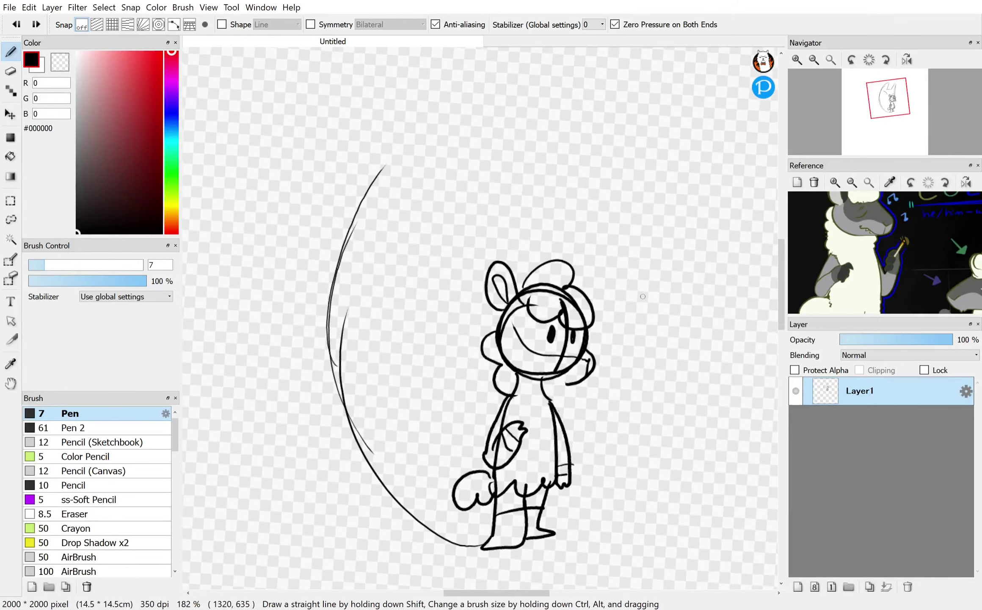
key("ctrl+z")
Step: Sketch thin wavy neck lines rising from the character's foot, side and head toward the upper right for a looming creature
scroll(643, 296, "up", 1)
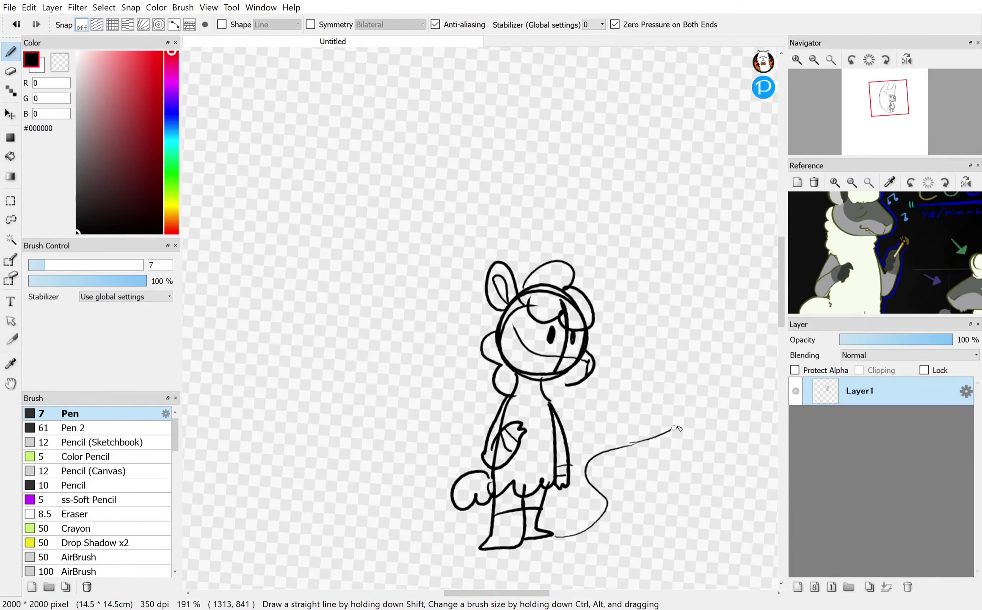
left_click_drag(674, 428, 658, 293)
scroll(749, 435, "up", 2)
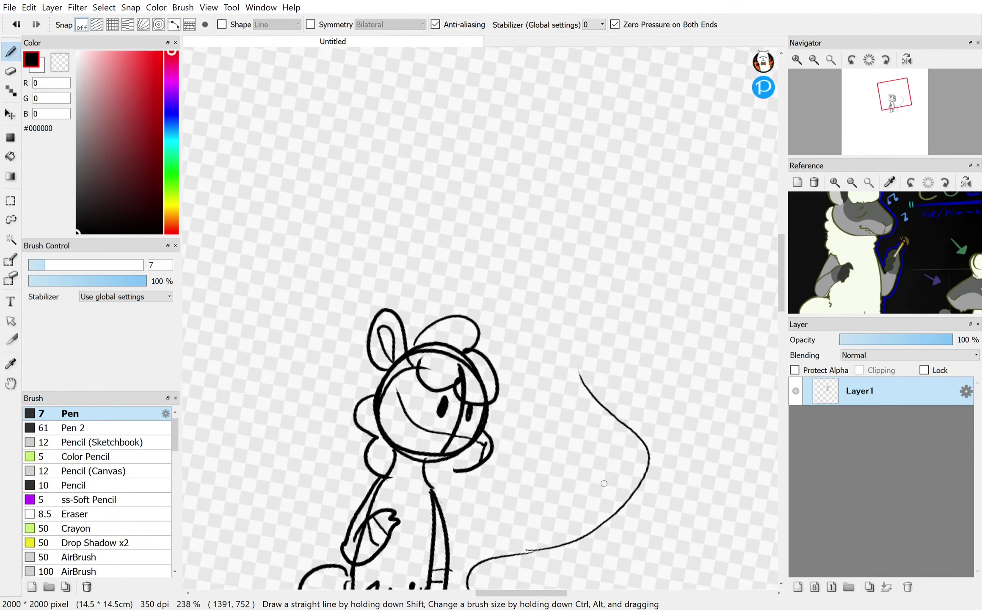
left_click_drag(495, 500, 503, 434)
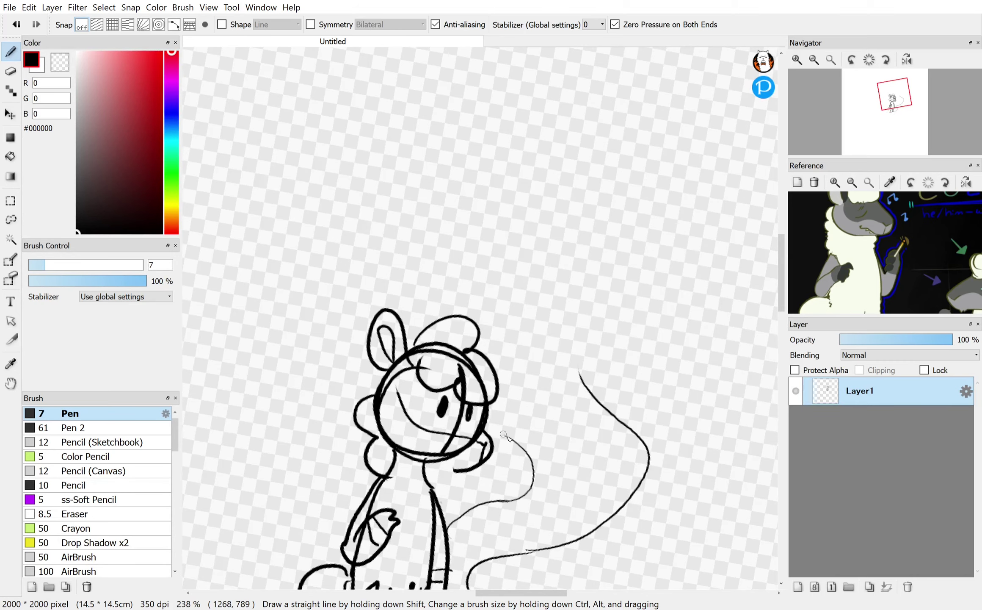
left_click_drag(486, 350, 486, 261)
Step: Sketch a large circle at the end of the neck lines as the creature's head
mouse_move(590, 392)
left_mouse_down()
mouse_move(703, 366)
mouse_move(749, 285)
left_mouse_up()
left_click_drag(647, 264, 525, 288)
key("ctrl+z")
mouse_move(424, 269)
left_mouse_down()
mouse_move(511, 425)
mouse_move(429, 281)
left_mouse_up()
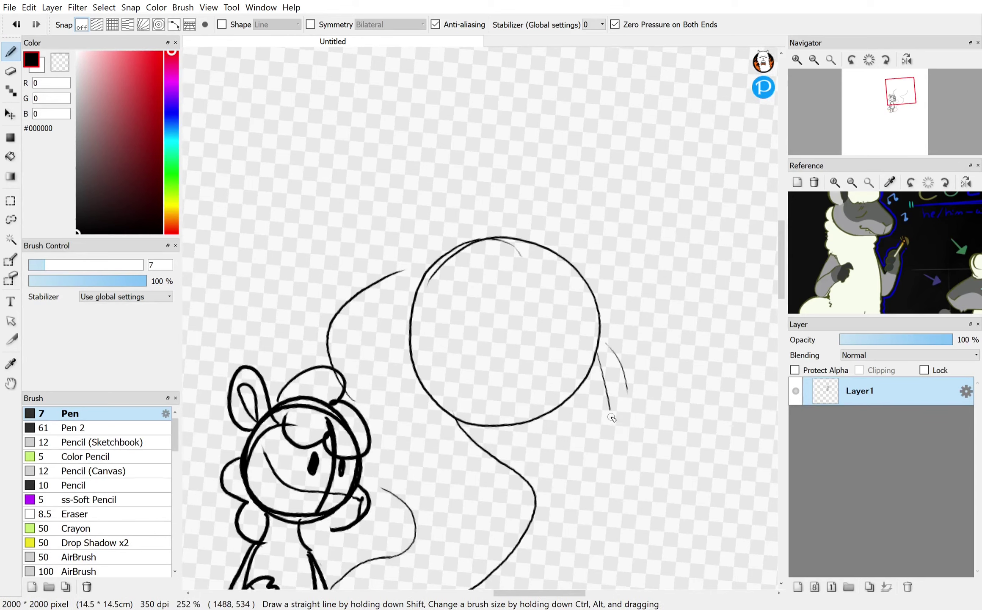
Step: Rough in the creature's long snout with angled strokes running down and right from the head circle
left_click_drag(612, 417, 613, 425)
left_click_drag(597, 348, 649, 463)
mouse_move(599, 356)
left_mouse_down()
mouse_move(631, 498)
mouse_move(643, 499)
mouse_move(519, 456)
left_mouse_up()
left_click_drag(476, 417, 610, 495)
left_click_drag(532, 443, 625, 522)
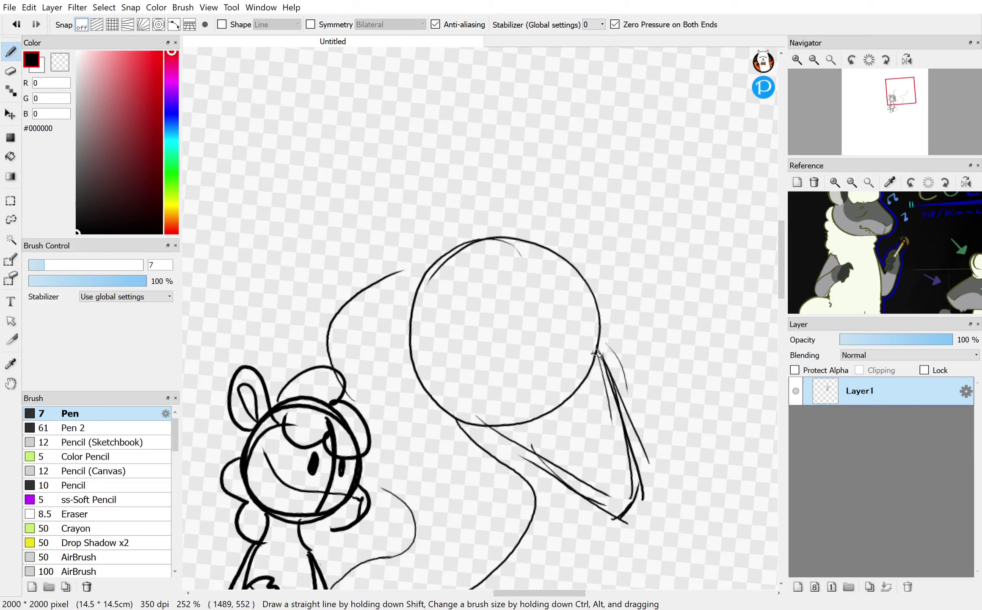
left_click_drag(597, 353, 668, 442)
left_click_drag(602, 356, 665, 463)
left_click_drag(659, 435, 630, 526)
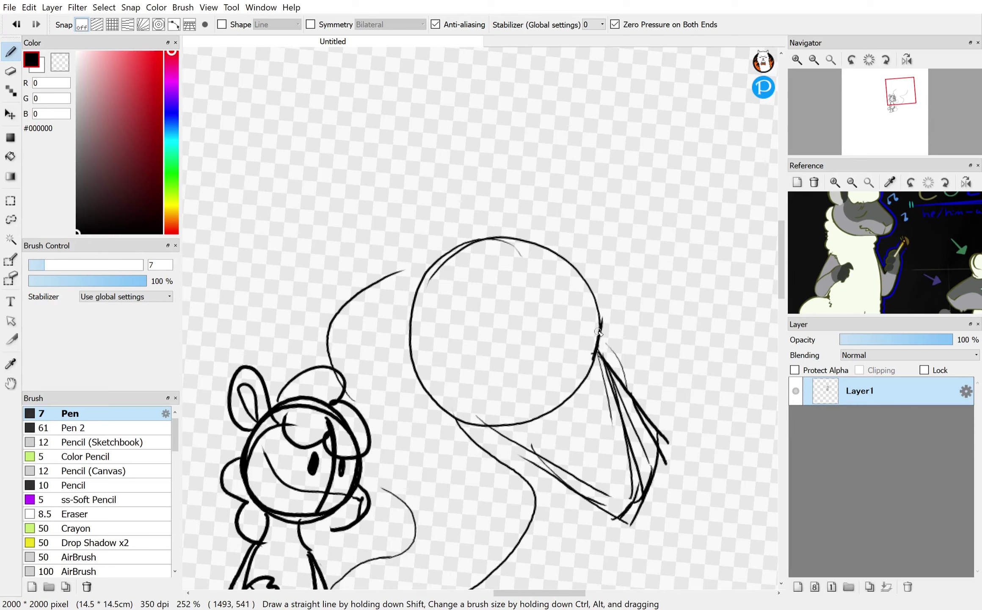
Step: Sketch a tall pointed ear on top of the creature's head and a narrow slanted eye inside the circle
mouse_move(524, 221)
left_mouse_down()
mouse_move(415, 269)
mouse_move(430, 271)
left_mouse_up()
left_click_drag(397, 155, 409, 258)
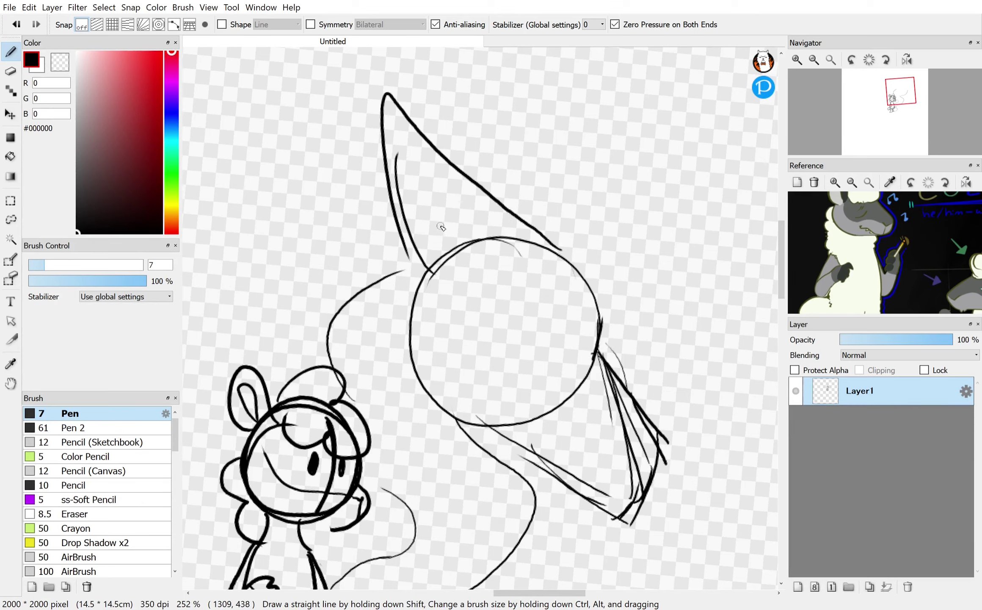
mouse_move(563, 309)
left_mouse_down()
mouse_move(525, 284)
mouse_move(577, 353)
mouse_move(543, 238)
mouse_move(503, 199)
left_mouse_up()
scroll(567, 339, "up", 4)
key("ctrl+z")
left_click_drag(503, 199, 583, 376)
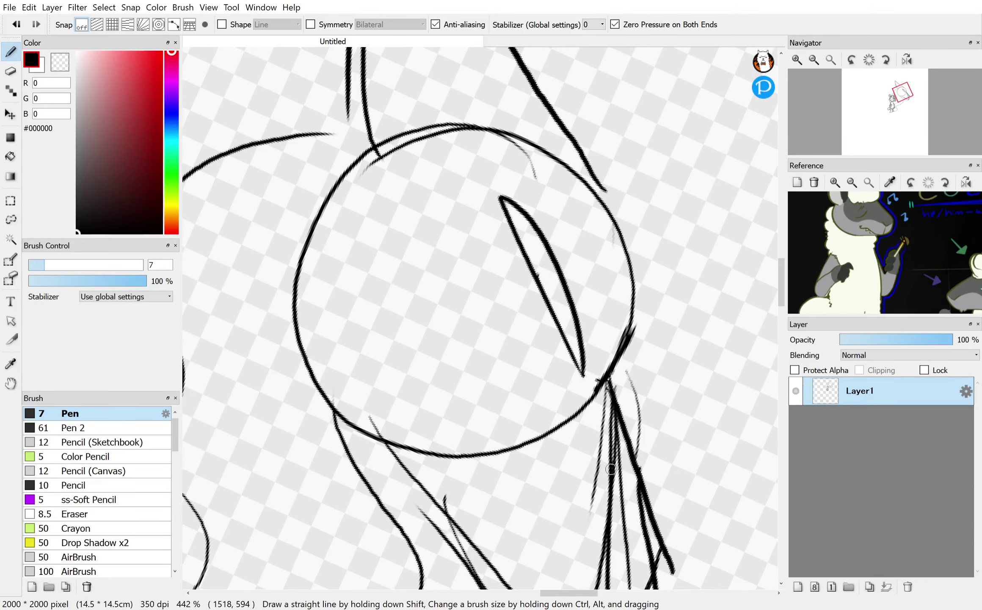
Step: Sketch the creature's open mouth and lower jaw with repeated strokes reaching from inside the head circle to the snout tip
left_click_drag(614, 469, 624, 328)
mouse_move(602, 486)
left_mouse_down()
mouse_move(498, 247)
mouse_move(471, 138)
mouse_move(478, 358)
mouse_move(482, 337)
mouse_move(510, 468)
mouse_move(506, 496)
mouse_move(480, 507)
left_mouse_up()
left_click_drag(480, 507, 411, 296)
left_click_drag(427, 391, 386, 285)
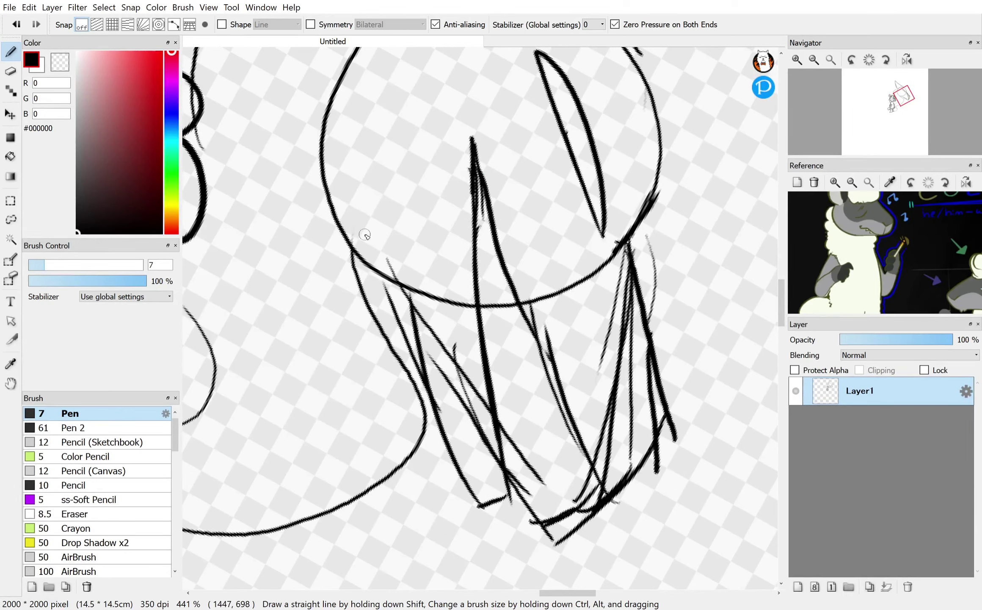
left_click_drag(365, 241, 492, 468)
left_click_drag(385, 302, 504, 508)
mouse_move(440, 378)
left_mouse_down()
mouse_move(529, 493)
mouse_move(461, 279)
left_mouse_up()
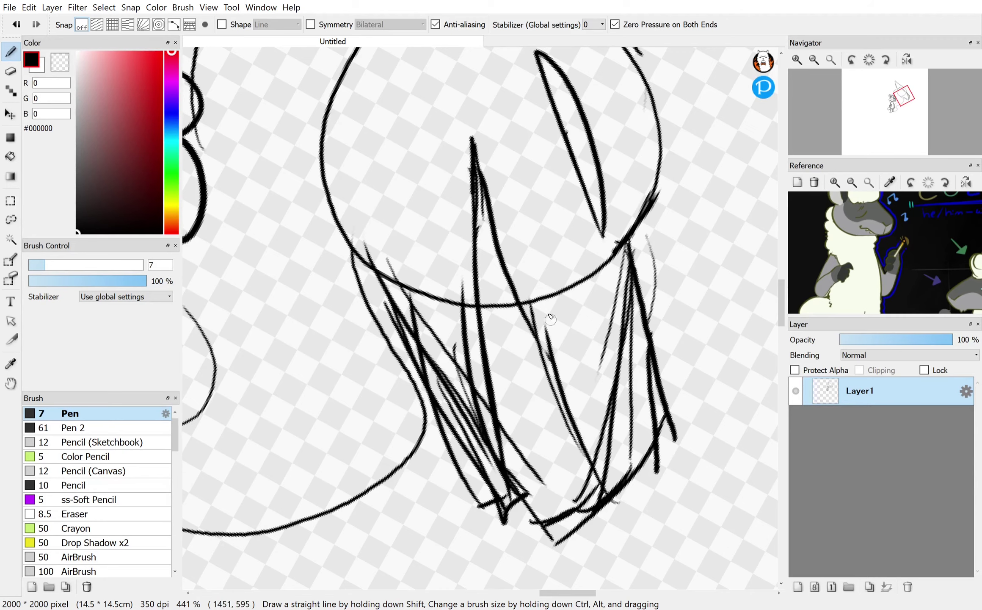
Step: Try drawing a large fang hanging from the creature's upper jaw
scroll(517, 353, "up", 1)
mouse_move(617, 357)
left_mouse_down()
mouse_move(613, 422)
mouse_move(648, 359)
left_mouse_up()
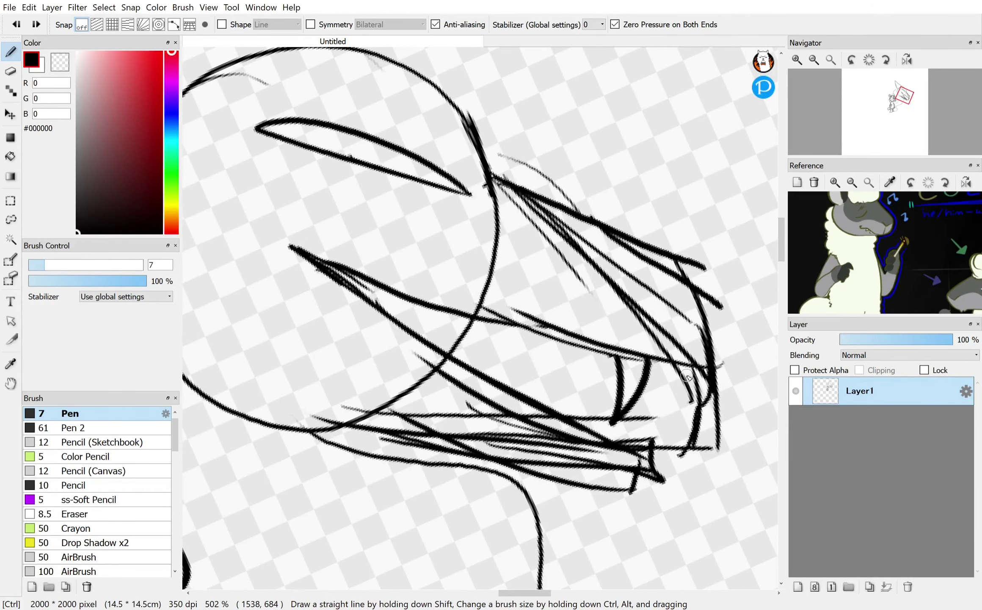
key("ctrl+z")
key("ctrl+z")
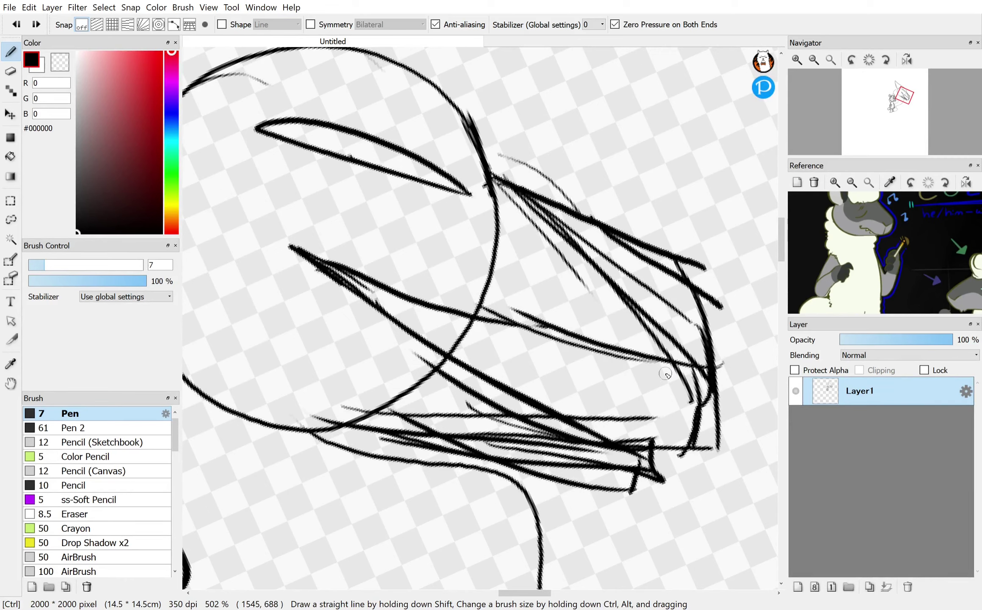
Step: Draw a large fang near the snout tip and rows of small teeth along the creature's upper and lower jaws
left_click_drag(655, 359, 656, 424)
left_click_drag(656, 424, 693, 366)
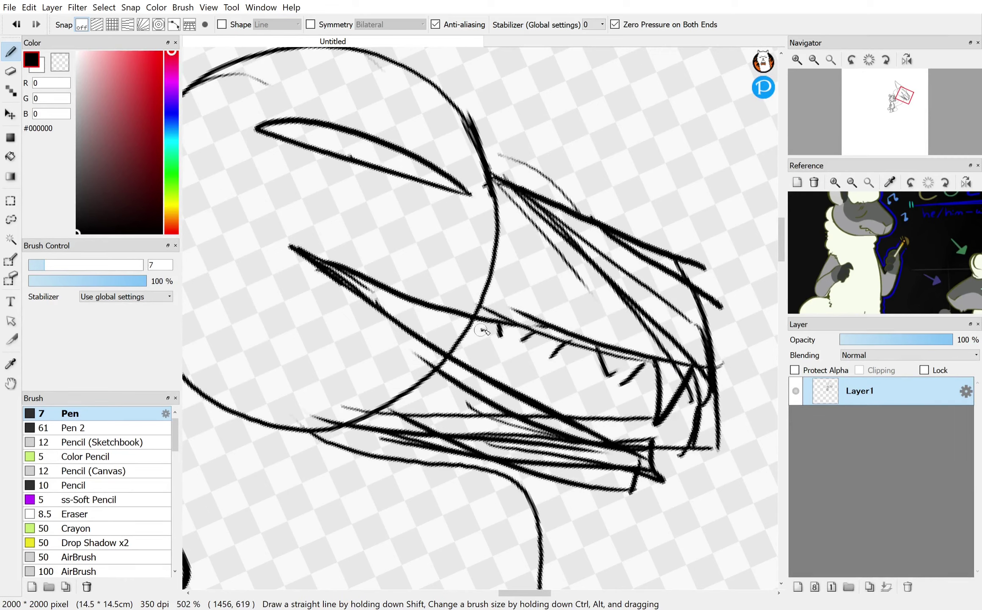
left_click_drag(453, 351, 483, 362)
mouse_move(520, 393)
left_mouse_down()
mouse_move(528, 379)
mouse_move(542, 402)
left_mouse_up()
mouse_move(565, 409)
left_mouse_down()
mouse_move(576, 394)
mouse_move(591, 426)
left_mouse_up()
left_click_drag(609, 408, 622, 443)
scroll(590, 234, "down", 8)
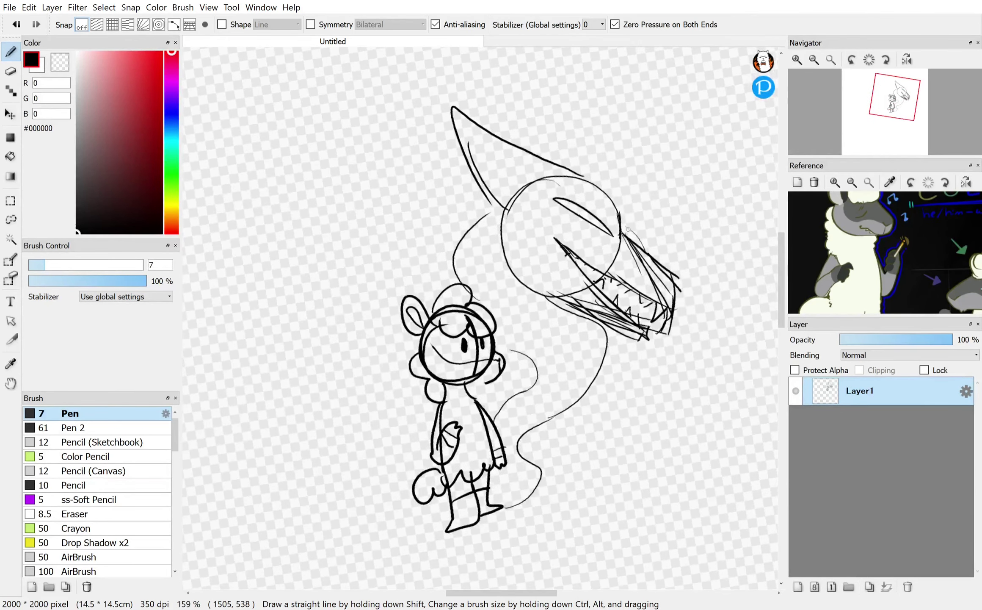
Step: Hatch diagonal ground shadow strokes beneath and around the sheep character's feet
scroll(627, 229, "up", 2)
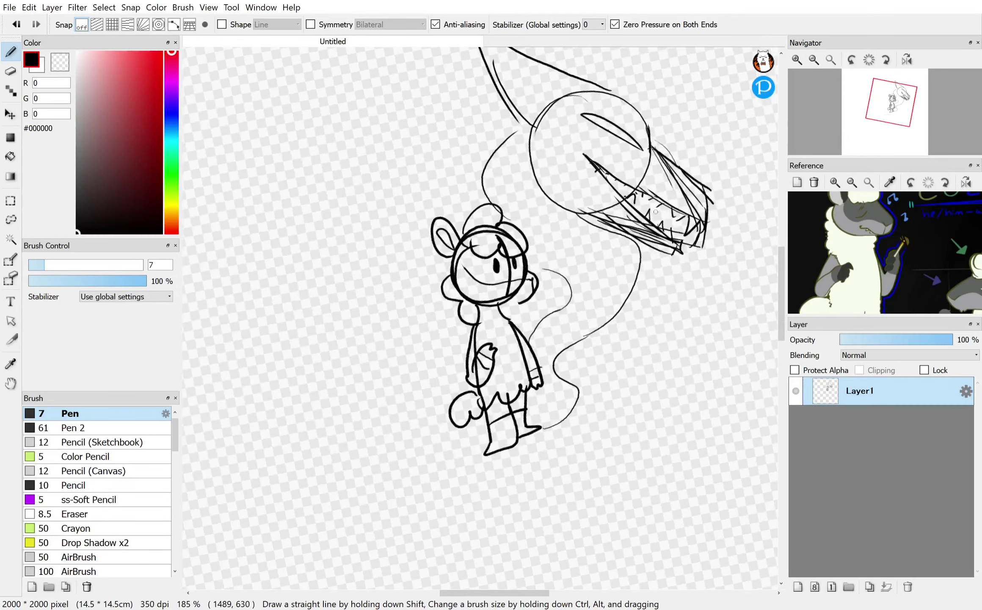
scroll(557, 197, "up", 1)
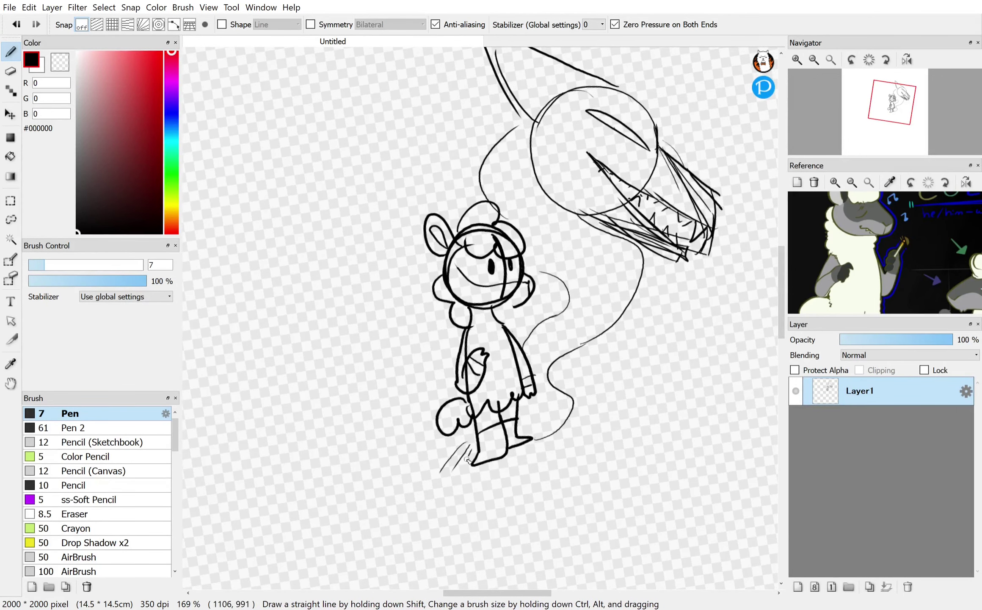
left_click_drag(467, 459, 459, 473)
mouse_move(476, 463)
left_mouse_down()
mouse_move(464, 481)
mouse_move(474, 477)
left_mouse_up()
left_click_drag(504, 450, 499, 456)
mouse_move(515, 447)
left_mouse_down()
mouse_move(507, 461)
mouse_move(579, 408)
left_mouse_up()
left_click_drag(554, 448, 566, 423)
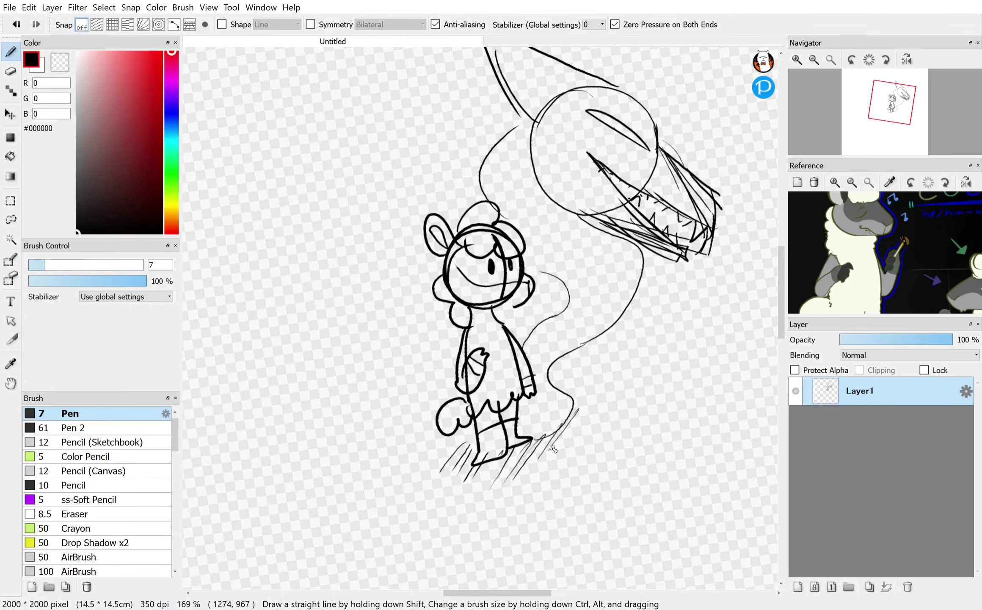
Step: Add a new layer for inking above the sketch and fade Layer1 by lowering its opacity, keeping the new layer active
left_click(798, 587)
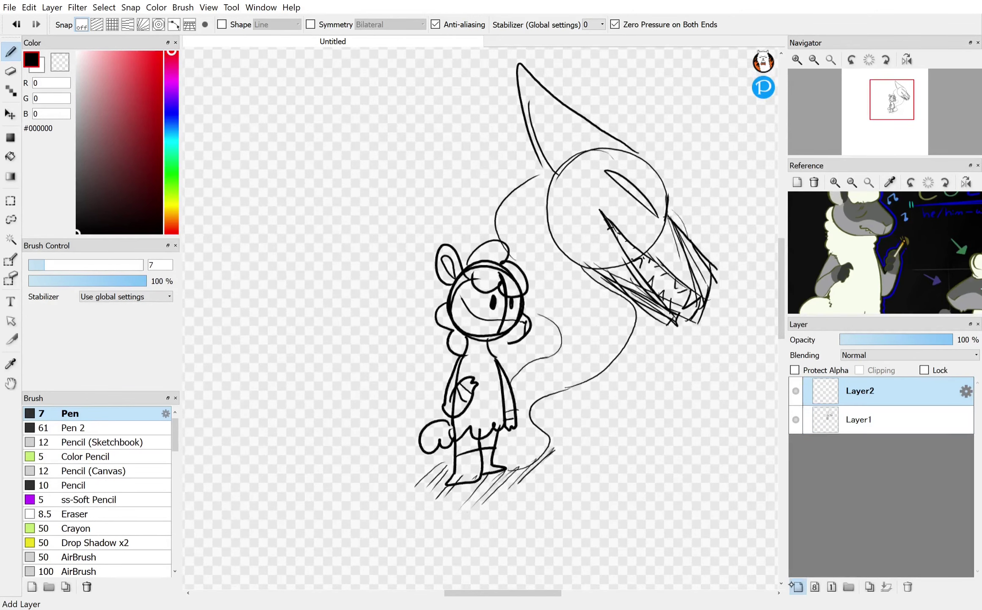
left_click(854, 418)
left_click(885, 340)
left_click(859, 391)
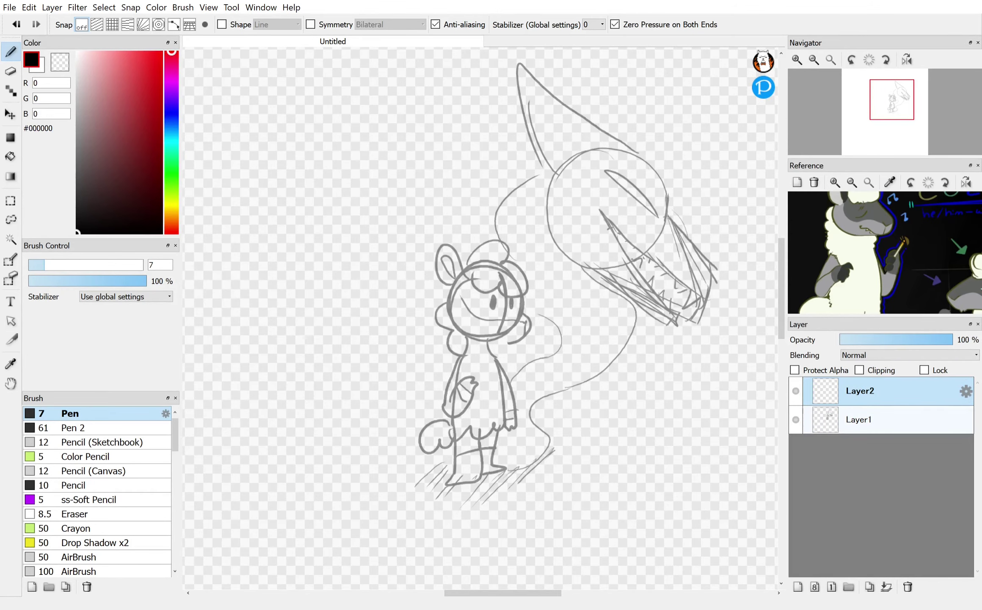
Step: Ink the character's two eyes as solid black ovals with small highlights over the faded sketch
scroll(461, 297, "up", 10)
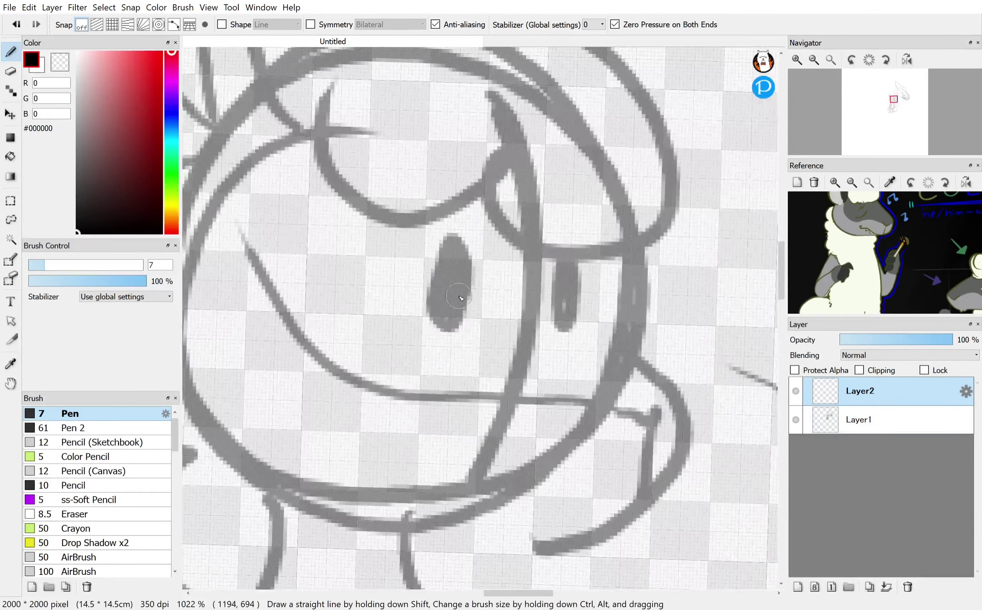
mouse_move(461, 297)
left_mouse_down()
mouse_move(419, 237)
mouse_move(465, 300)
mouse_move(413, 258)
mouse_move(395, 313)
mouse_move(443, 254)
mouse_move(471, 286)
mouse_move(429, 298)
mouse_move(448, 256)
mouse_move(430, 307)
mouse_move(455, 316)
left_mouse_up()
key("ctrl+z")
mouse_move(585, 274)
left_mouse_down()
mouse_move(558, 334)
mouse_move(576, 254)
mouse_move(555, 297)
mouse_move(589, 295)
mouse_move(575, 313)
left_mouse_up()
Step: Ink the muzzle contour from beside the far eye to the chin, plus the Y-shaped nose and mouth line
mouse_move(626, 254)
left_mouse_down()
mouse_move(625, 314)
mouse_move(660, 462)
mouse_move(430, 531)
mouse_move(413, 525)
left_mouse_up()
mouse_move(592, 400)
left_mouse_down()
mouse_move(613, 423)
mouse_move(621, 404)
mouse_move(615, 424)
mouse_move(592, 400)
mouse_move(601, 500)
left_mouse_up()
key("ctrl+z")
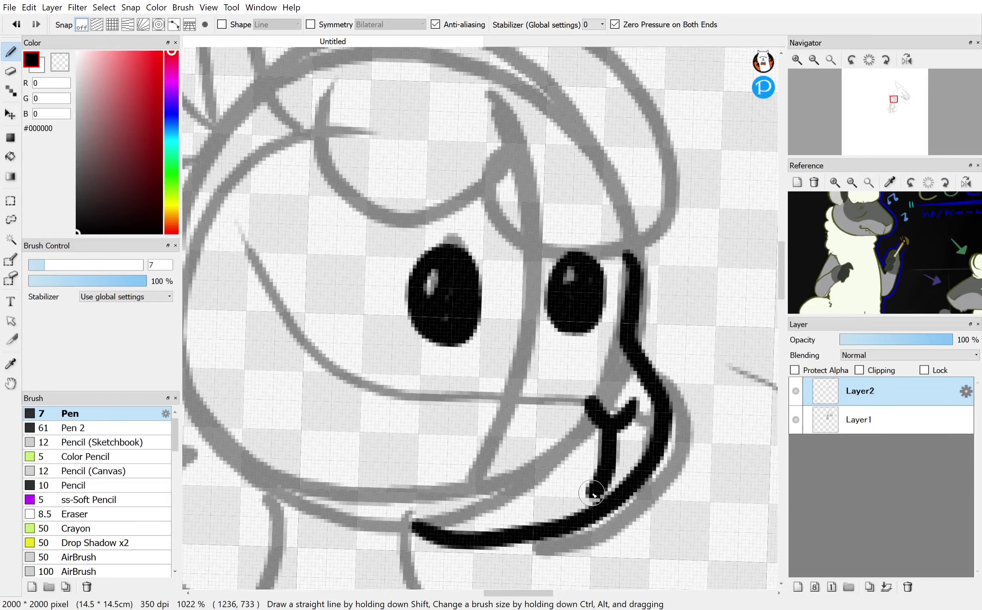
key("ctrl+z")
left_click_drag(616, 419, 597, 511)
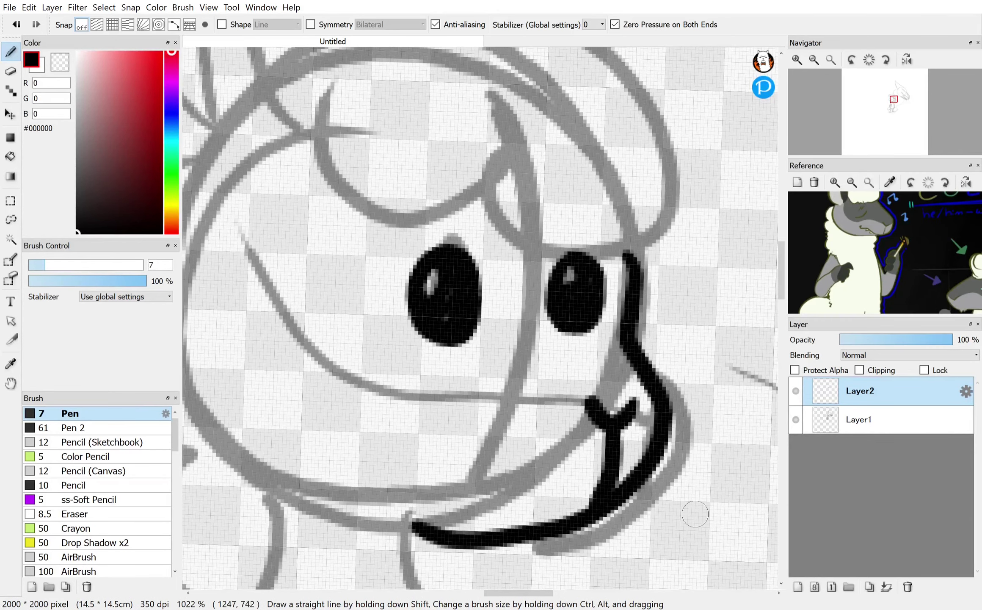
Step: Ink the ear, forehead curls and head outline, plus the wool curls behind the head and under the chin
mouse_move(287, 76)
left_mouse_down()
mouse_move(368, 203)
mouse_move(378, 258)
mouse_move(483, 116)
mouse_move(595, 226)
mouse_move(715, 296)
mouse_move(634, 418)
mouse_move(571, 365)
mouse_move(396, 341)
mouse_move(417, 296)
mouse_move(517, 251)
mouse_move(508, 257)
mouse_move(409, 87)
mouse_move(394, 260)
mouse_move(436, 252)
mouse_move(369, 127)
mouse_move(426, 250)
left_mouse_up()
mouse_move(547, 272)
left_mouse_down()
mouse_move(554, 199)
mouse_move(459, 192)
mouse_move(368, 330)
mouse_move(508, 476)
mouse_move(547, 496)
left_mouse_up()
scroll(561, 540, "down", 1)
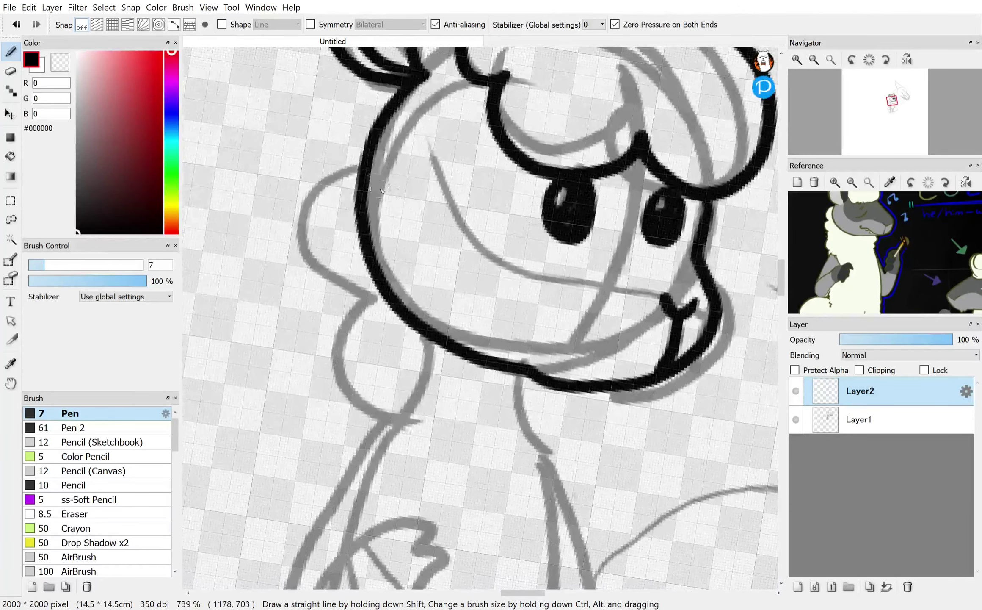
mouse_move(364, 157)
left_mouse_down()
mouse_move(322, 171)
mouse_move(353, 304)
mouse_move(436, 455)
left_mouse_up()
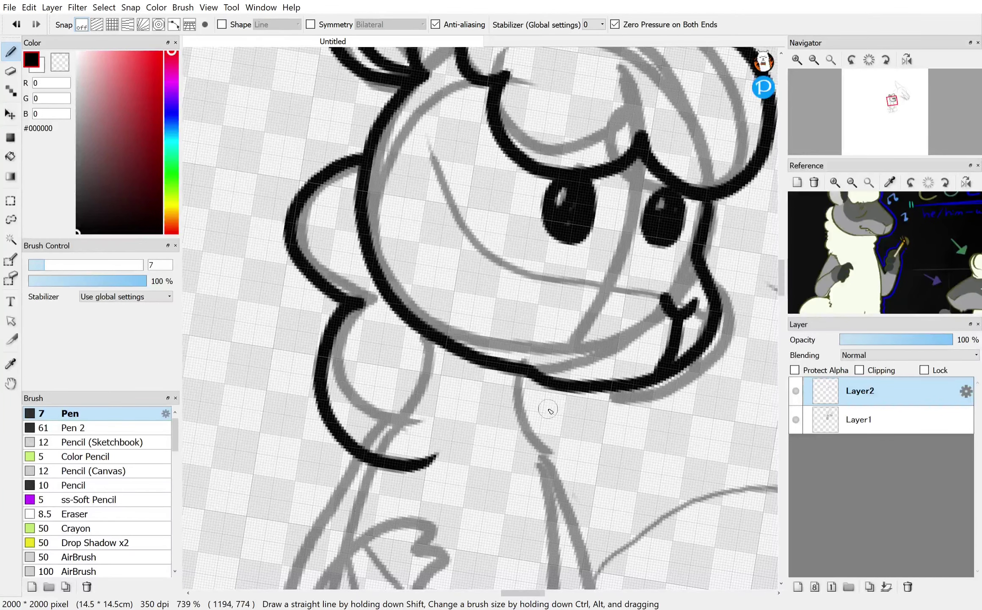
left_click_drag(578, 391, 541, 450)
Step: Ink the bent arm with its raised hand and the two bands across the forearm
scroll(630, 275, "down", 3)
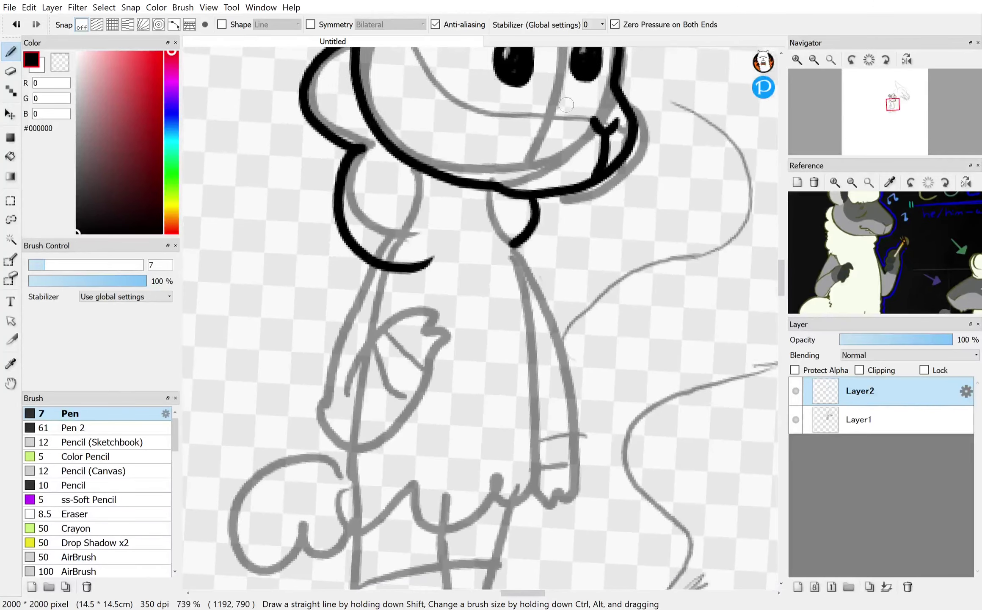
mouse_move(374, 266)
left_mouse_down()
mouse_move(322, 423)
mouse_move(415, 400)
mouse_move(449, 337)
mouse_move(436, 308)
mouse_move(340, 373)
mouse_move(340, 436)
left_mouse_up()
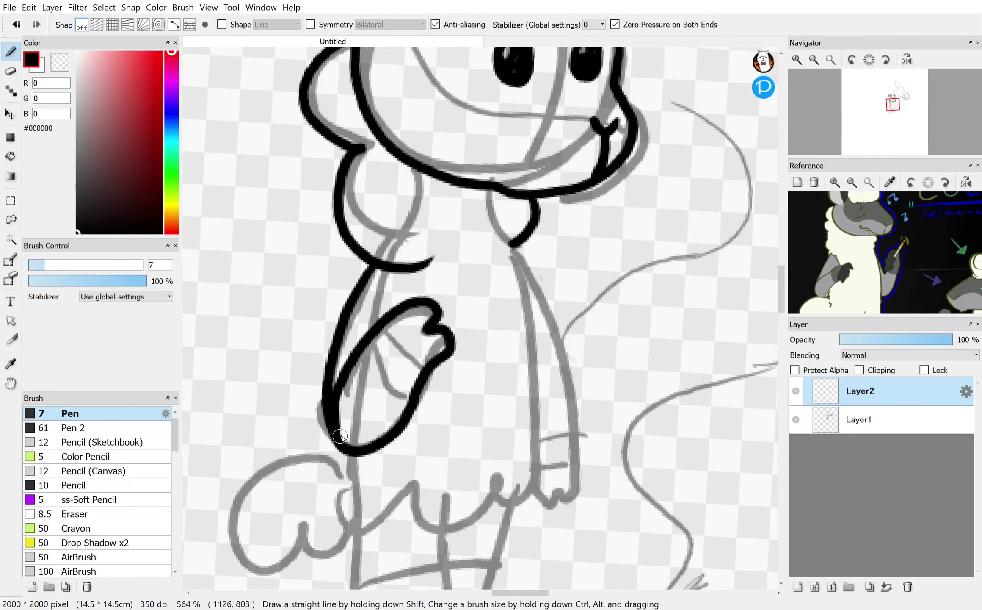
mouse_move(377, 337)
left_mouse_down()
mouse_move(414, 370)
mouse_move(365, 393)
mouse_move(347, 366)
left_mouse_up()
Step: Ink the torso contour with its scalloped wool hem and the far arm with two wrist bands and a small hand
mouse_move(519, 252)
left_mouse_down()
mouse_move(534, 333)
mouse_move(513, 507)
mouse_move(400, 529)
mouse_move(324, 511)
mouse_move(324, 459)
left_mouse_up()
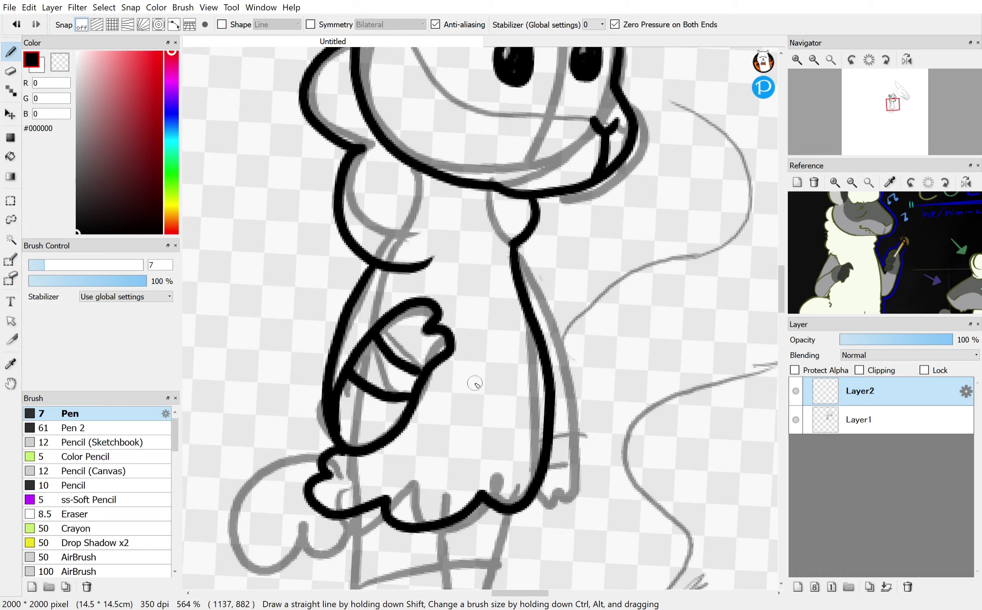
mouse_move(525, 276)
left_mouse_down()
mouse_move(557, 457)
mouse_move(548, 503)
left_mouse_up()
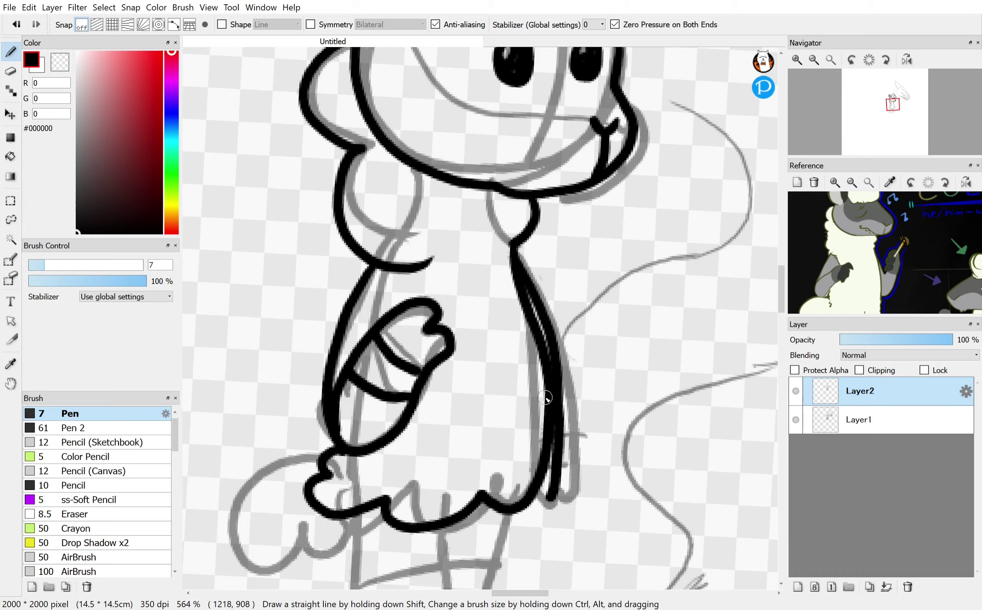
key("ctrl+z")
mouse_move(511, 257)
left_mouse_down()
mouse_move(569, 434)
mouse_move(563, 494)
mouse_move(543, 476)
left_mouse_up()
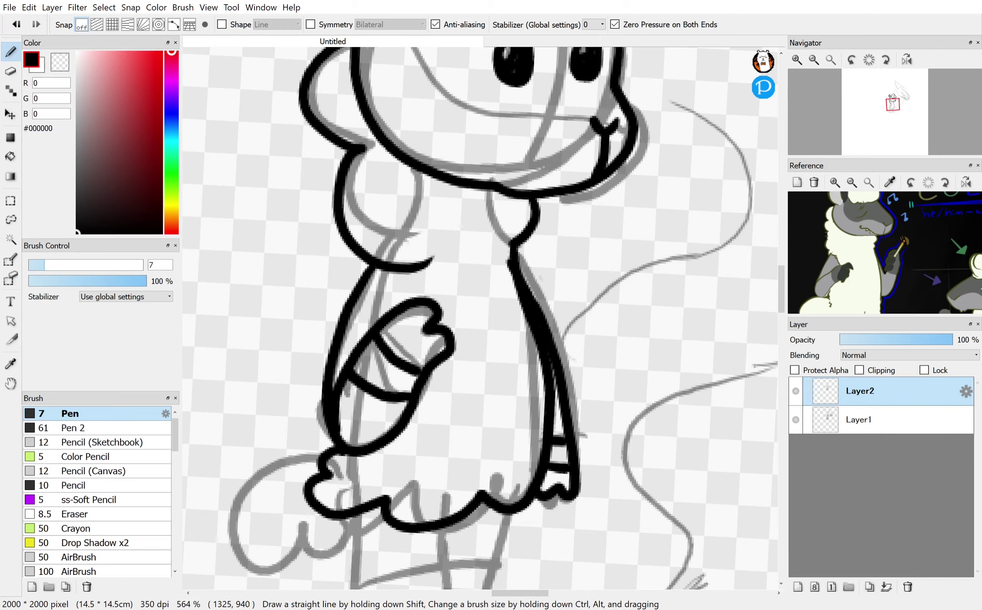
Step: Ink the fluffy curled tail behind the body, following the faded sketch
scroll(480, 317, "down", 5)
mouse_move(322, 273)
left_mouse_down()
mouse_move(311, 266)
mouse_move(260, 396)
mouse_move(357, 351)
left_mouse_up()
key("ctrl+z")
mouse_move(315, 265)
left_mouse_down()
mouse_move(239, 390)
mouse_move(360, 365)
left_mouse_up()
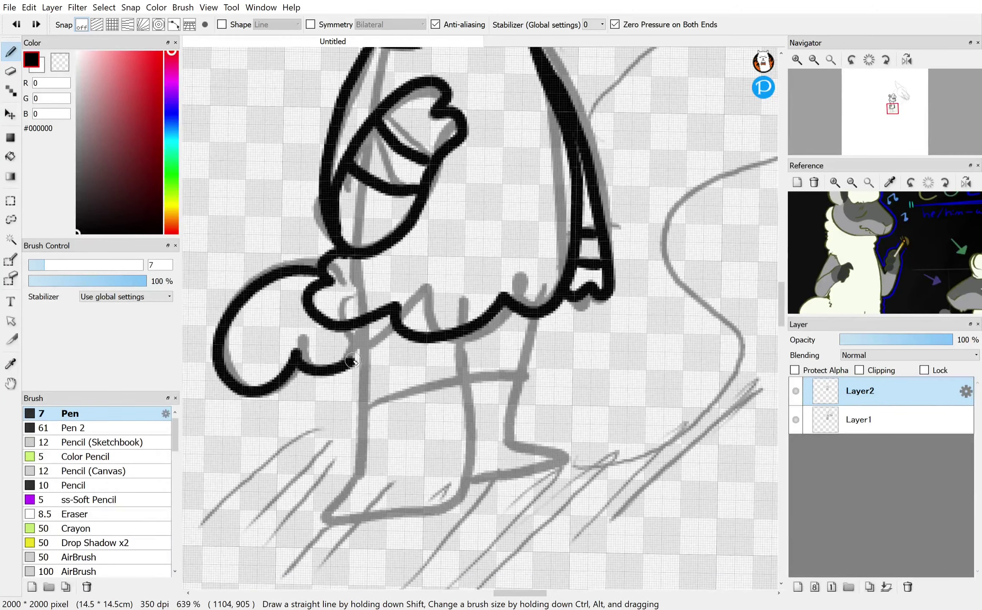
Step: Ink both legs with their feet below the wool hem, plus the marking line across them
mouse_move(360, 315)
left_mouse_down()
mouse_move(362, 513)
mouse_move(461, 493)
mouse_move(461, 348)
left_mouse_up()
mouse_move(514, 318)
left_mouse_down()
mouse_move(489, 436)
mouse_move(534, 457)
mouse_move(469, 471)
left_mouse_up()
left_click_drag(494, 379, 375, 384)
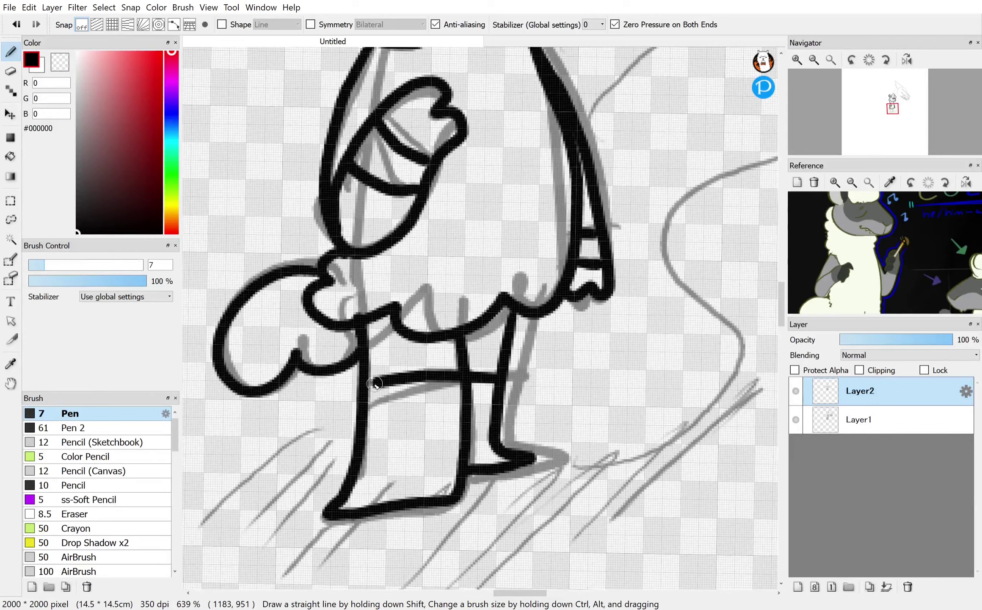
Step: Ink the face marking line from the nose across the cheek to the ear, and close the gap between ear and forehead curls
scroll(676, 248, "down", 5)
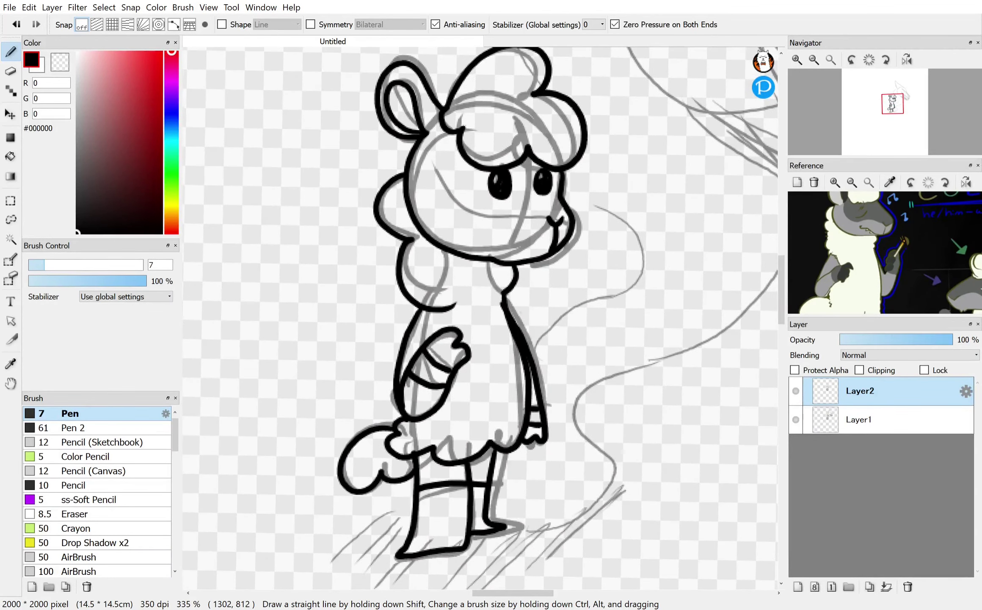
scroll(480, 318, "up", 5)
mouse_move(577, 341)
left_mouse_down()
mouse_move(537, 351)
mouse_move(309, 242)
left_mouse_up()
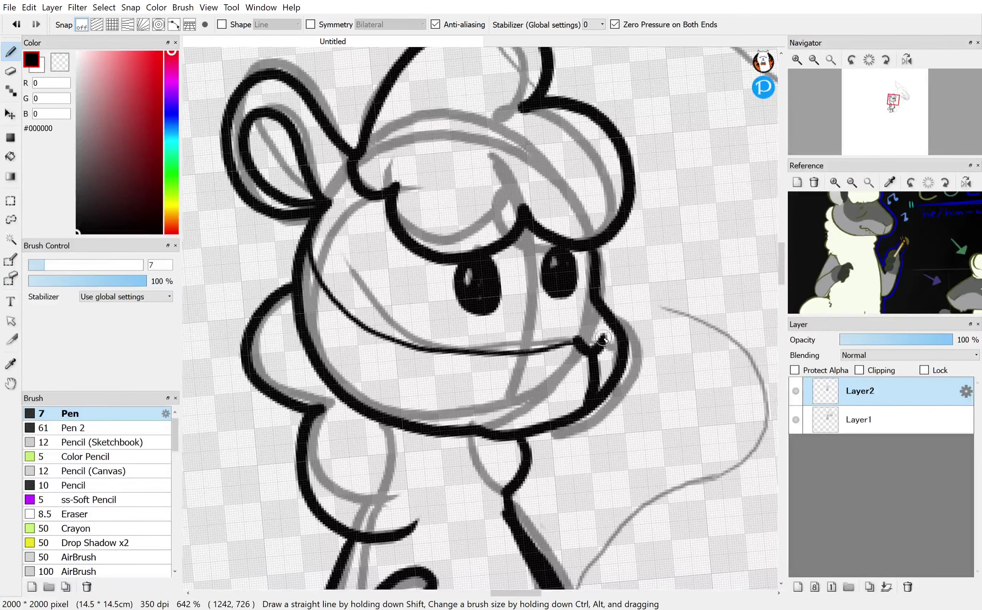
left_click_drag(334, 194, 346, 165)
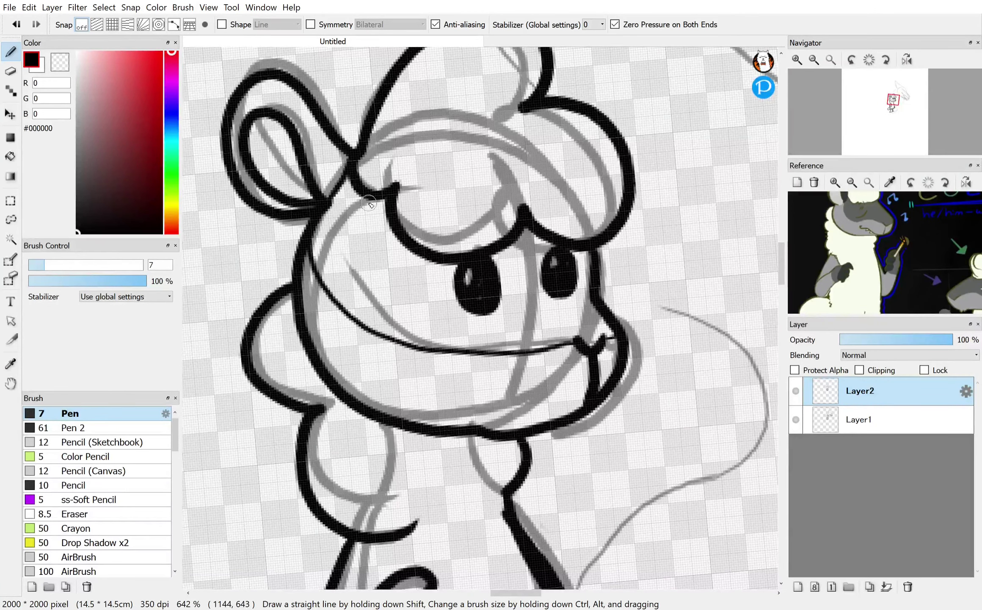
scroll(650, 444, "down", 3)
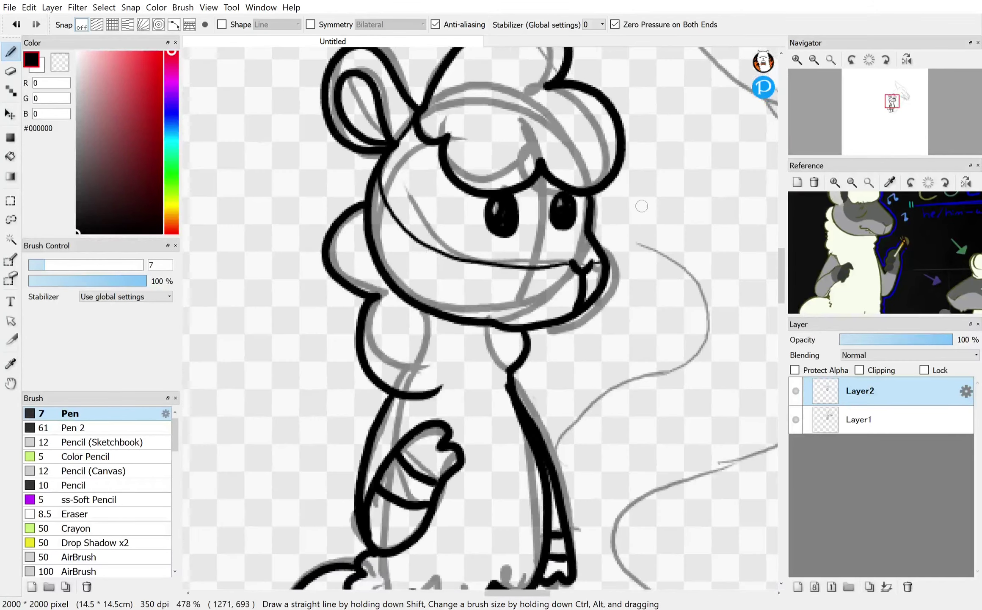
scroll(650, 444, "up", 5)
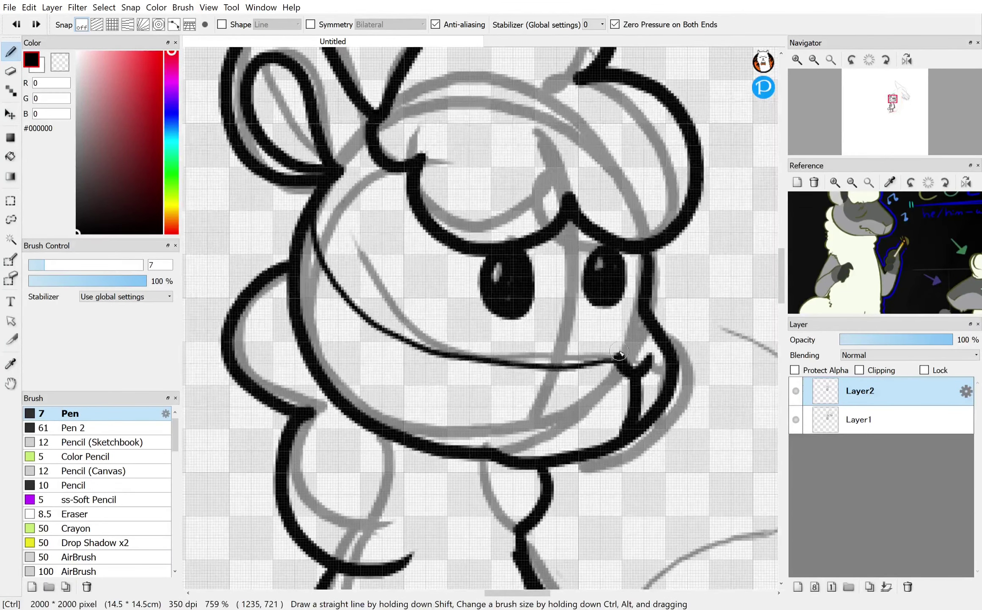
key("ctrl+z")
mouse_move(620, 359)
left_mouse_down()
mouse_move(345, 288)
mouse_move(331, 176)
mouse_move(382, 123)
left_mouse_up()
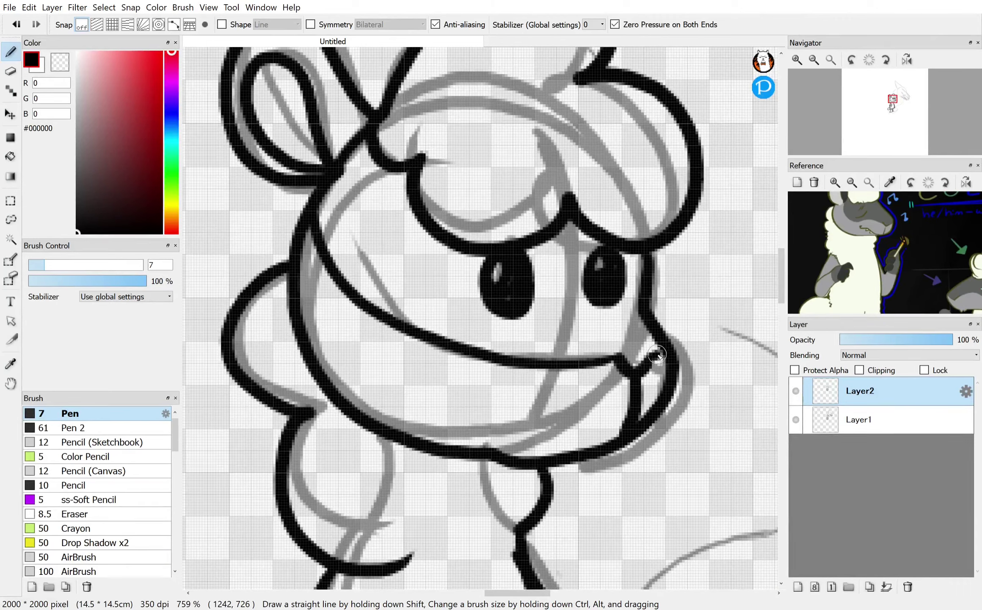
Step: Hide the sketch on Layer1 and sample dark grey #616360 from the reference character's face for the Bucket tool
left_click(795, 420)
left_click_drag(888, 247, 895, 287)
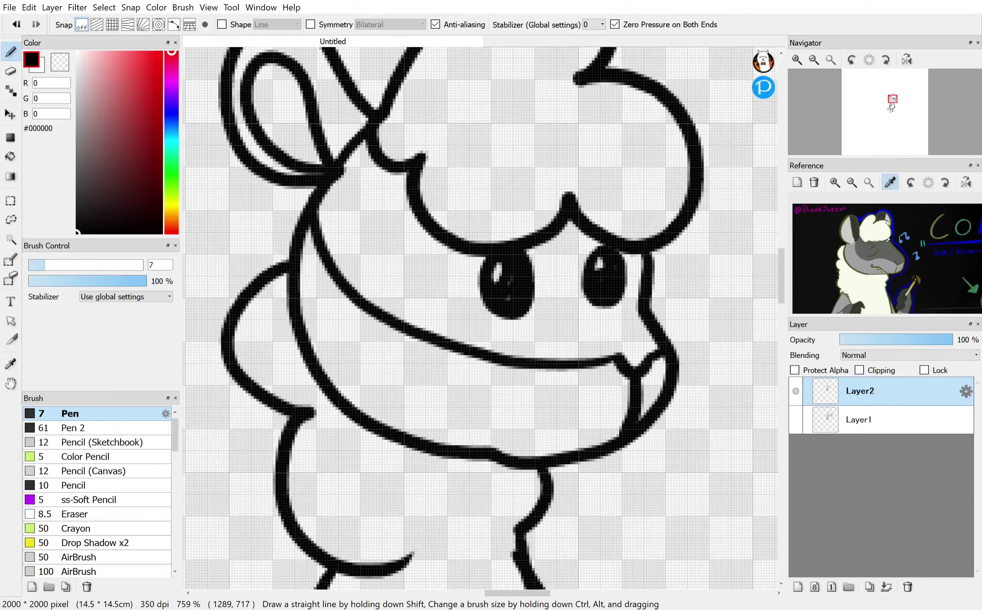
left_click(885, 249)
key("g")
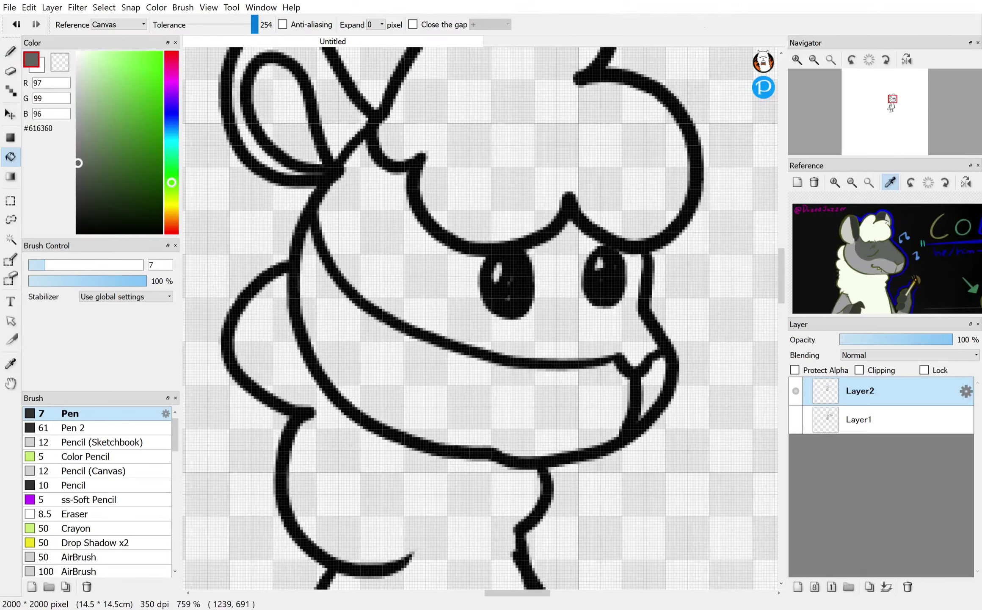
Step: Add a new layer beneath the line art and fill the upper face with dark grey #616360
left_click(411, 296)
key("ctrl+z")
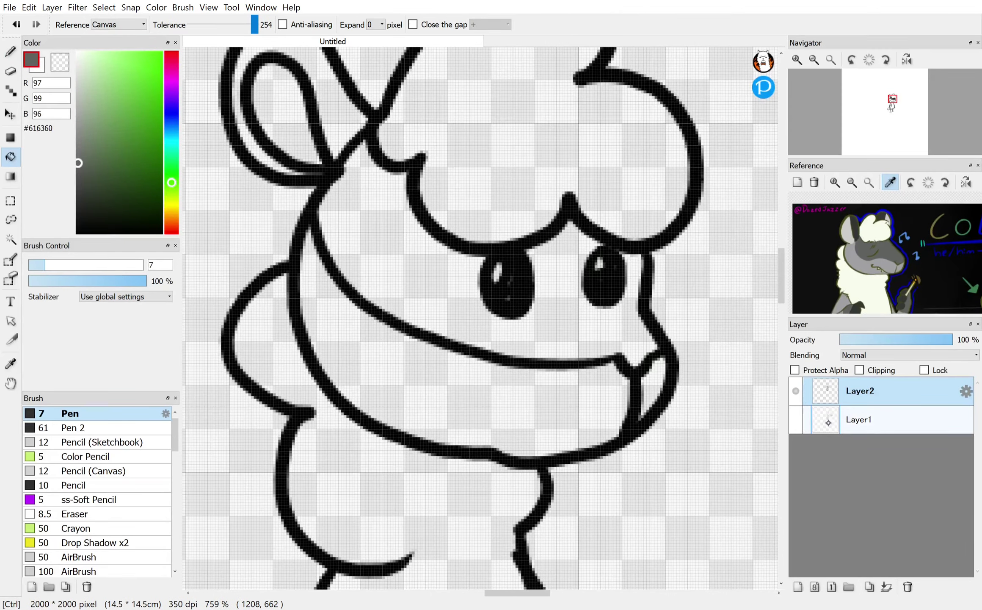
left_click(859, 419)
left_click(798, 586)
left_click(442, 291)
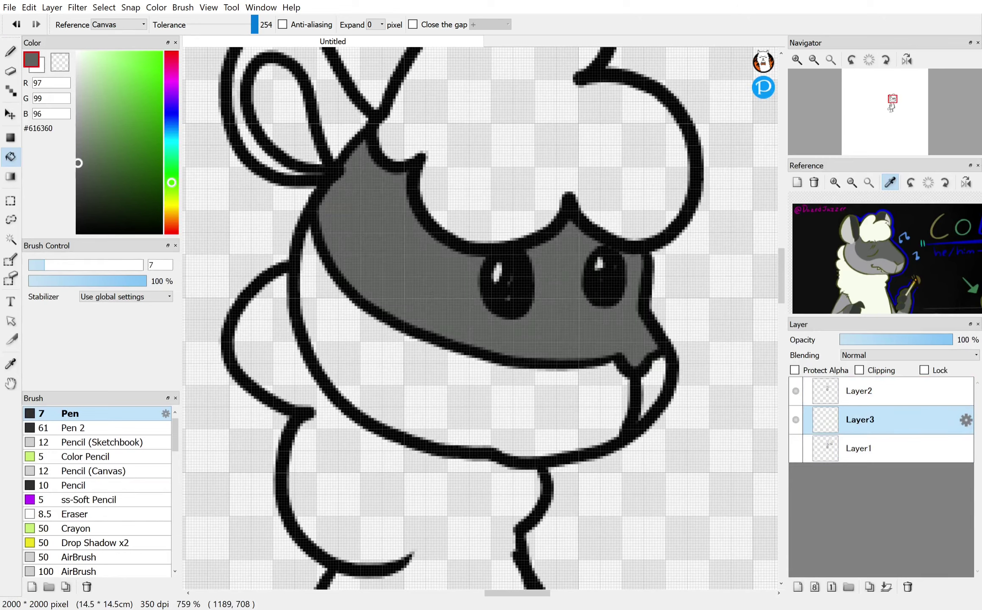
Step: Fill the lower face and the muzzle tip with light grey #A0A0A2 sampled from the reference
left_click(873, 266)
left_click(576, 386)
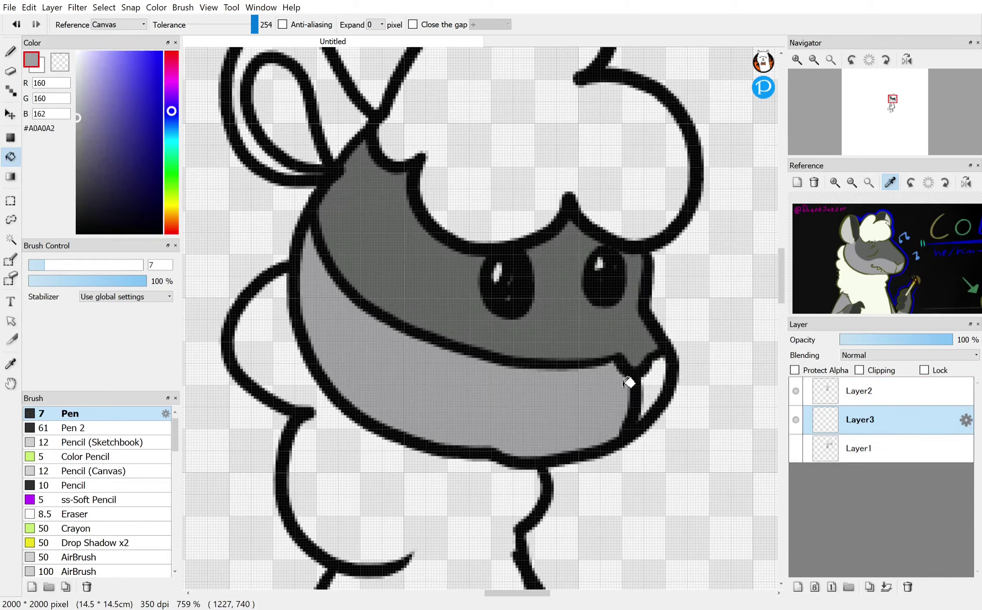
left_click(654, 381)
Step: Fill the outer ear with #323733 and the inner ear with #CDCDCB, both sampled from the reference
left_click(833, 228)
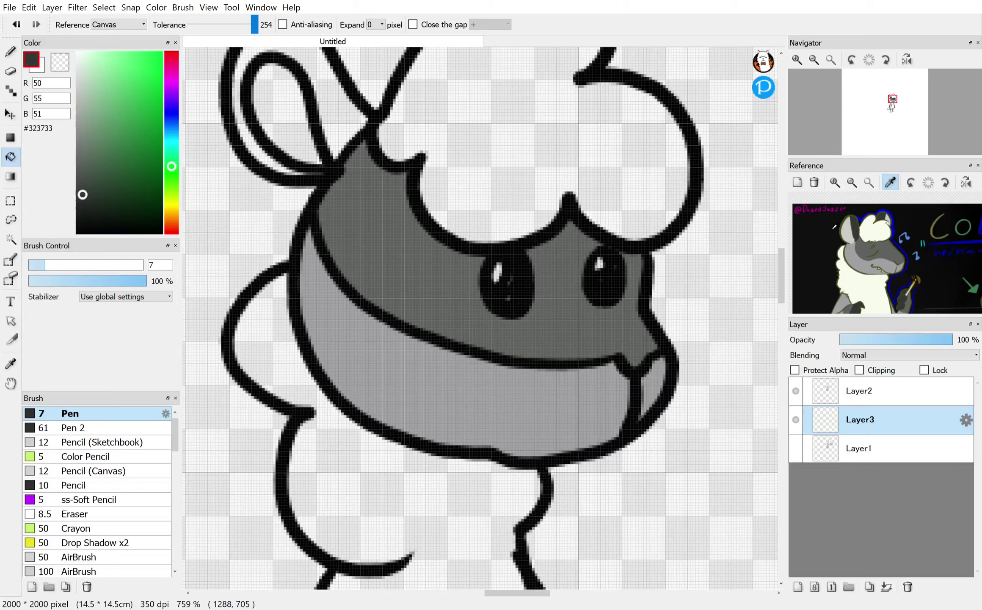
left_click(350, 113)
left_click(846, 233)
left_click(308, 132)
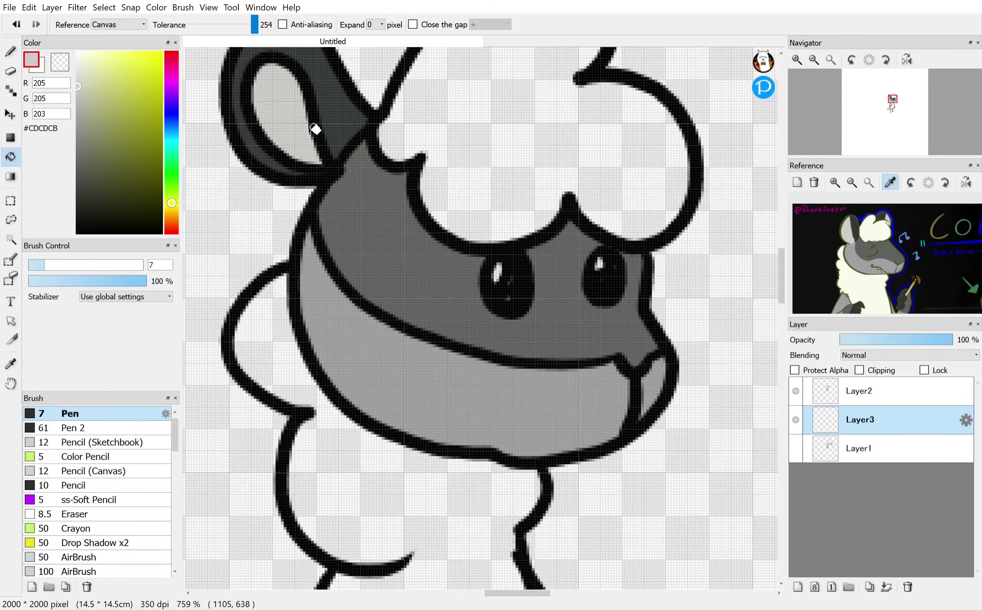
Step: Fill the head wool and the body wool with cream #F7FBED sampled from the reference
left_click(876, 228)
scroll(607, 201, "down", 2)
left_click(607, 202)
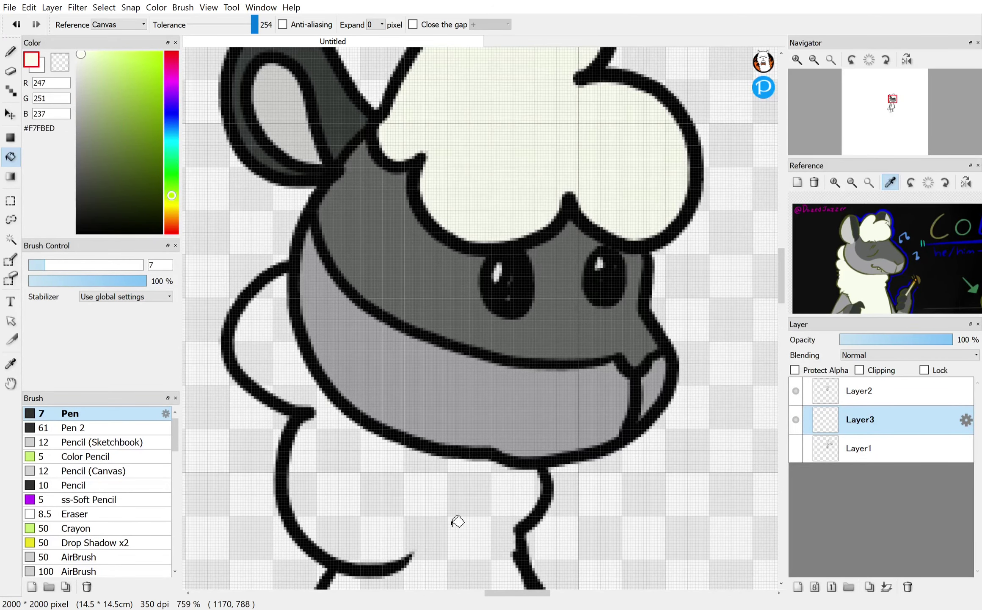
left_click(456, 519)
scroll(480, 317, "down", 1)
scroll(698, 533, "up", 1)
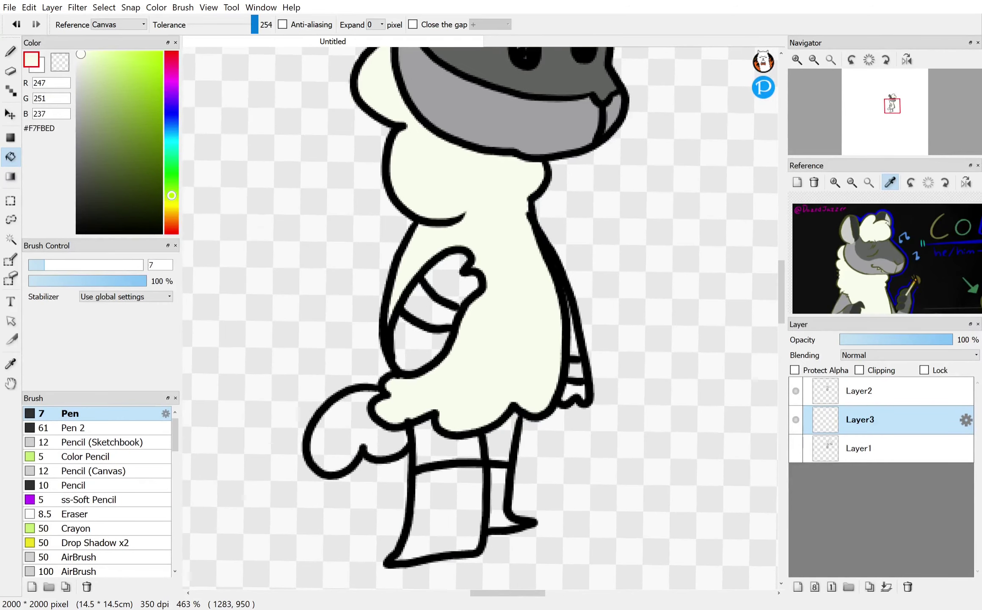
Step: Fill the upper legs and the arm bands with dark grey #616360 sampled from the reference's legs
left_click(891, 183)
left_click_drag(883, 271, 892, 175)
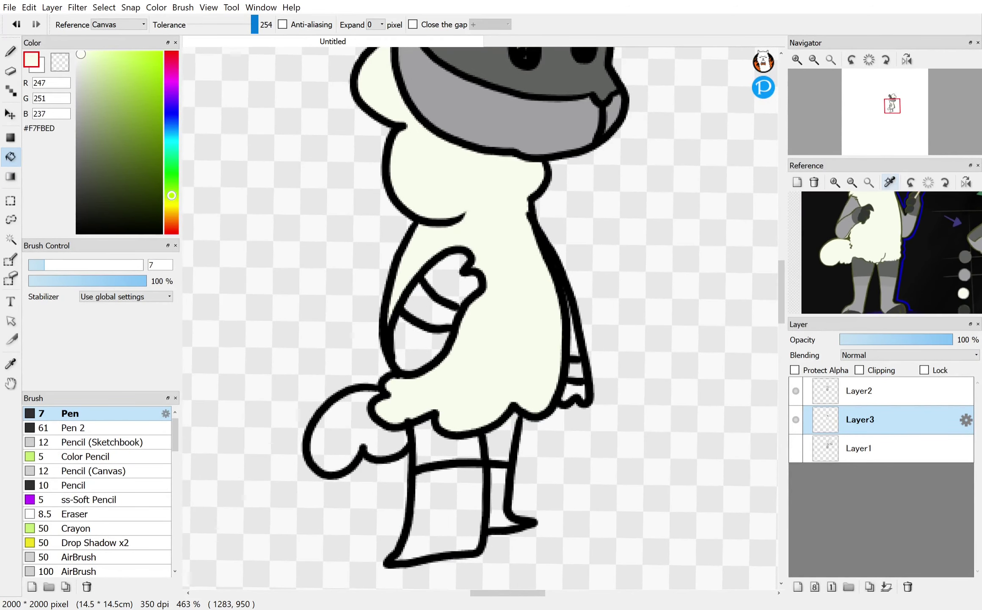
left_click(869, 264)
left_click(455, 444)
left_click(503, 441)
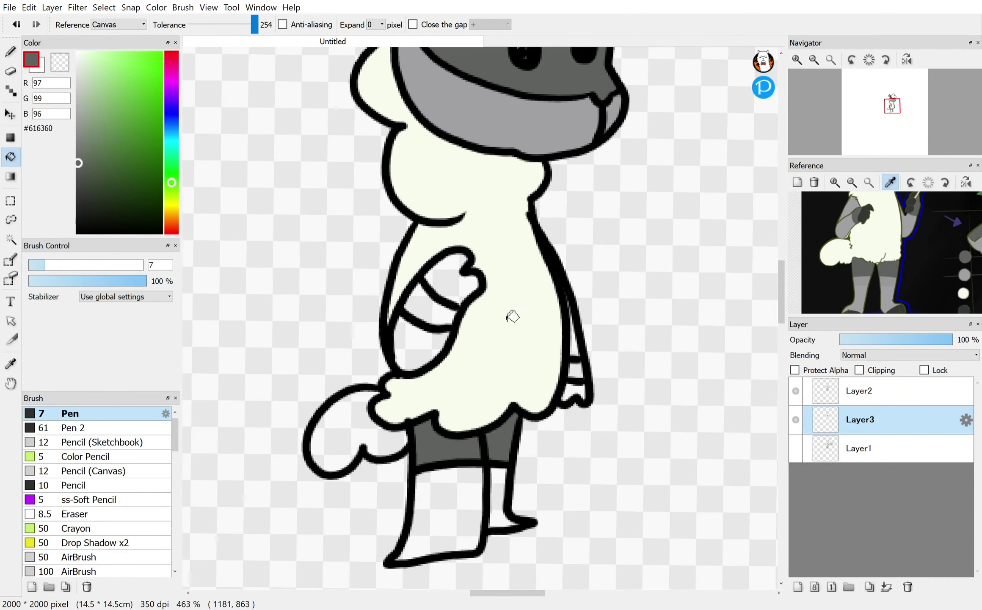
left_click(443, 303)
Step: Fill both hands with #323733 and the arm sections above the bands with #A0A0A2, sampled from the reference
left_click(863, 216)
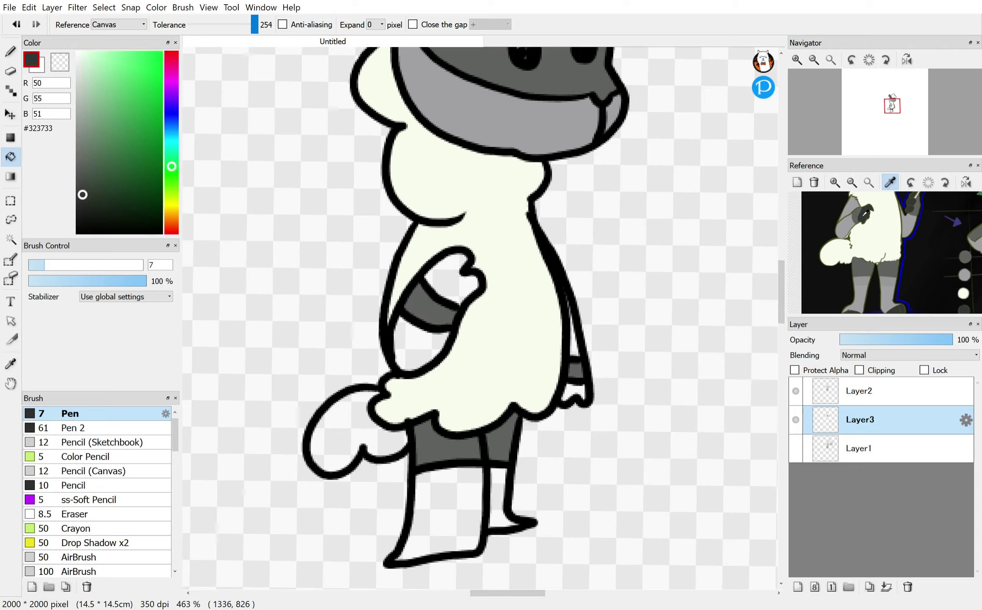
left_click(469, 302)
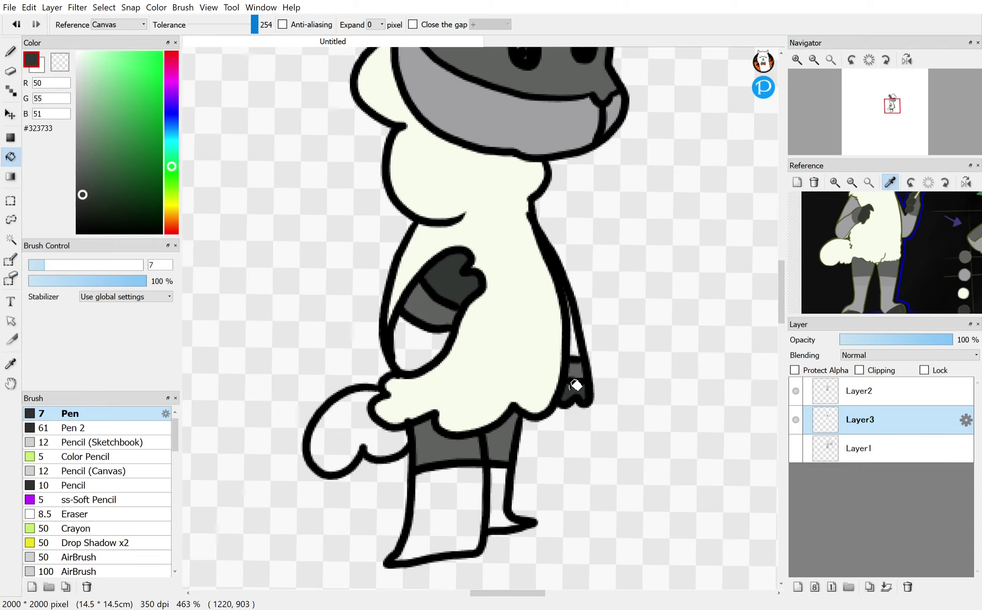
left_click(850, 227)
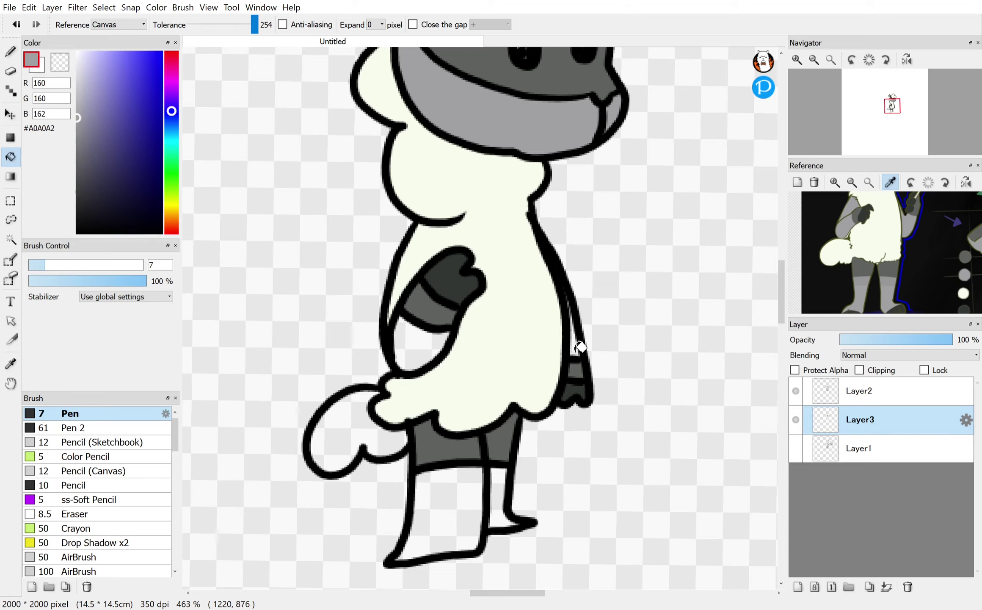
left_click(581, 347)
left_click(413, 343)
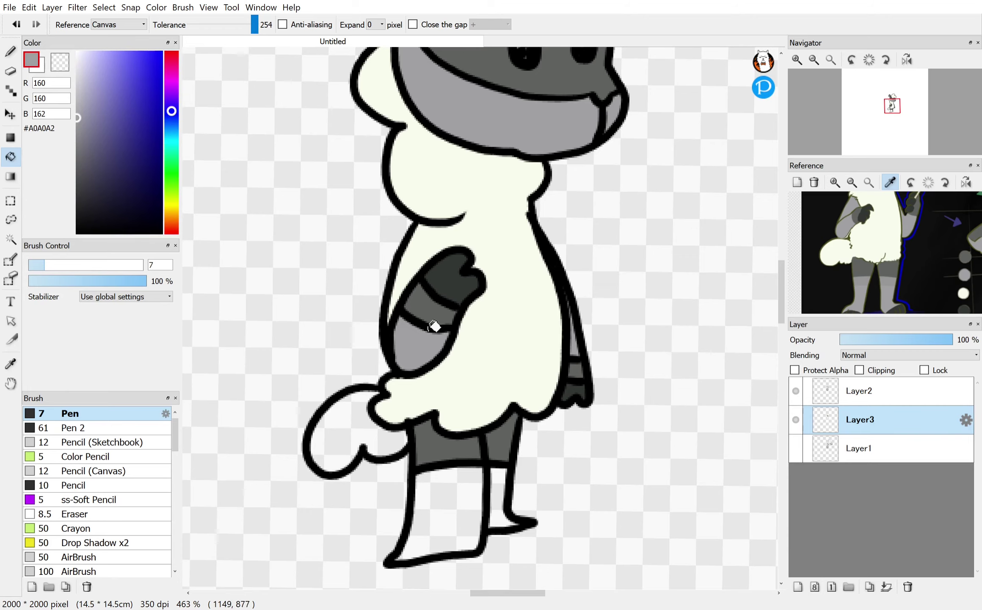
Step: On Layer2, ink a short black line from the neck wool down to the raised hand to close off the upper arm
left_click(11, 51)
left_click(77, 233)
left_click(831, 393)
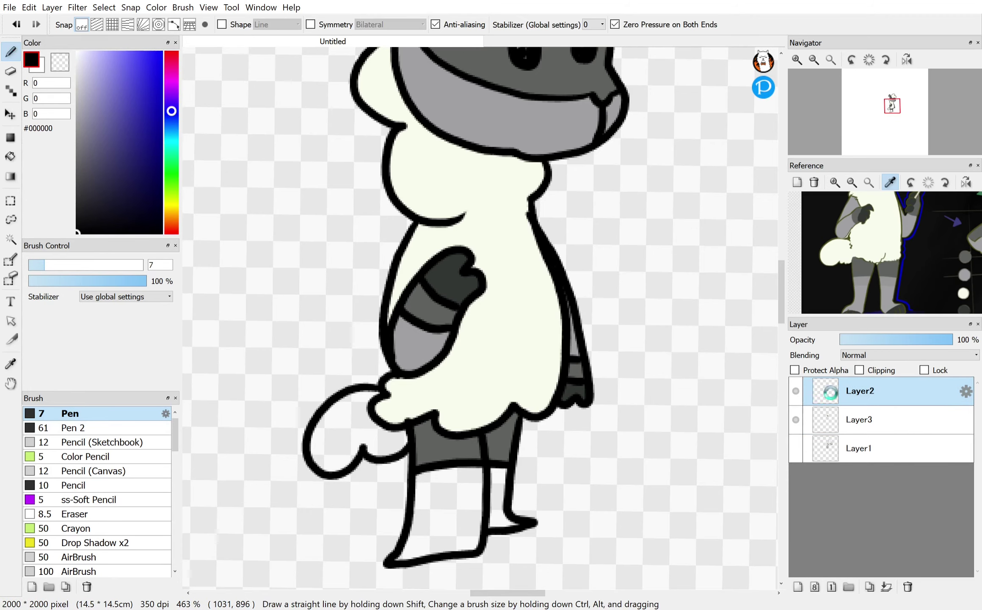
scroll(490, 186, "up", 3)
left_click_drag(453, 231, 440, 282)
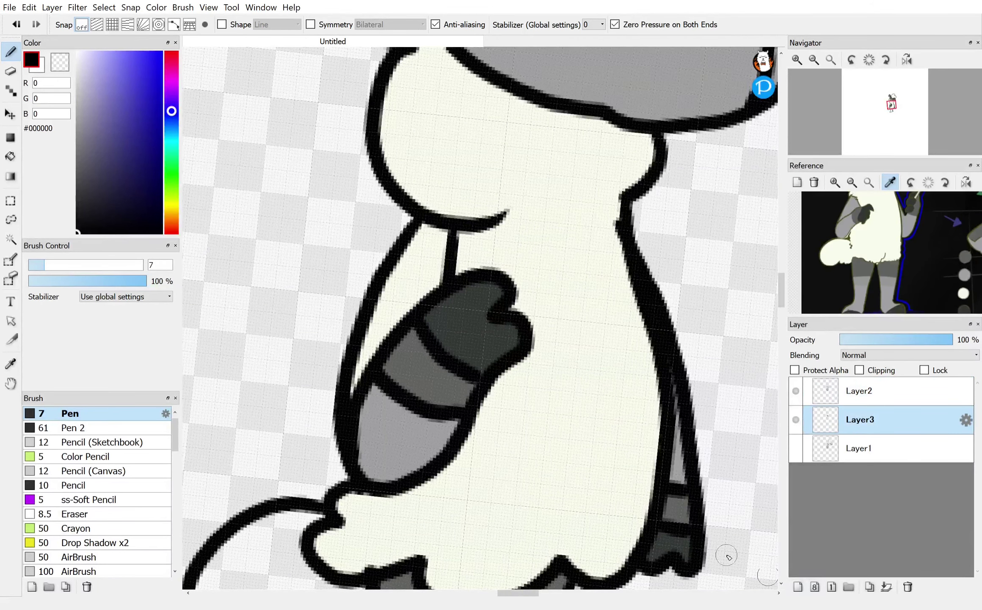
Step: Paint the enclosed upper arm on Layer3 with light grey #A0A0A2 sampled from the forearm
key("i")
left_click(410, 431)
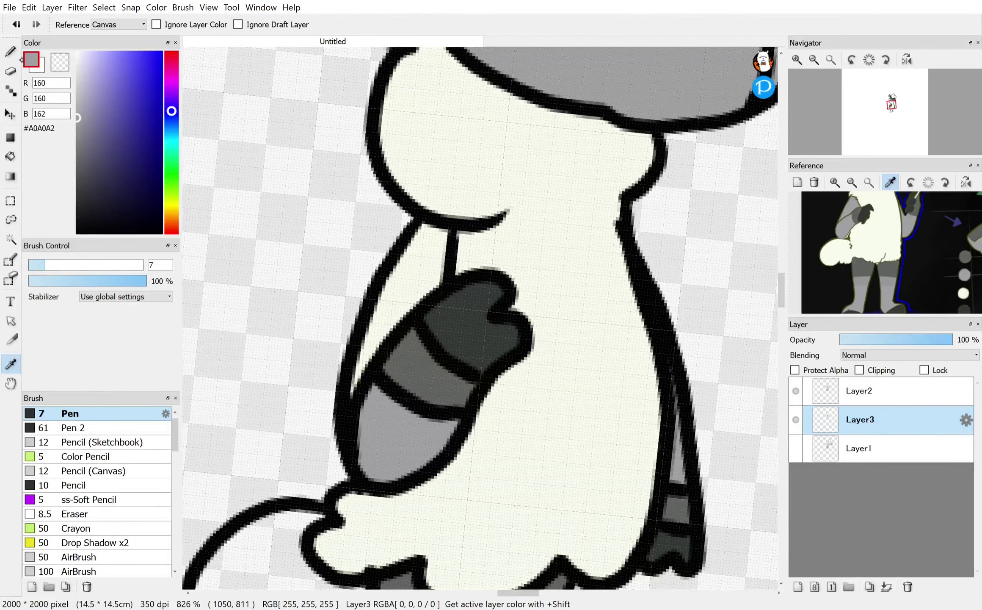
key("b")
mouse_move(438, 289)
left_mouse_down()
mouse_move(347, 406)
mouse_move(363, 335)
mouse_move(392, 279)
mouse_move(374, 342)
mouse_move(428, 293)
mouse_move(444, 225)
mouse_move(390, 279)
left_mouse_up()
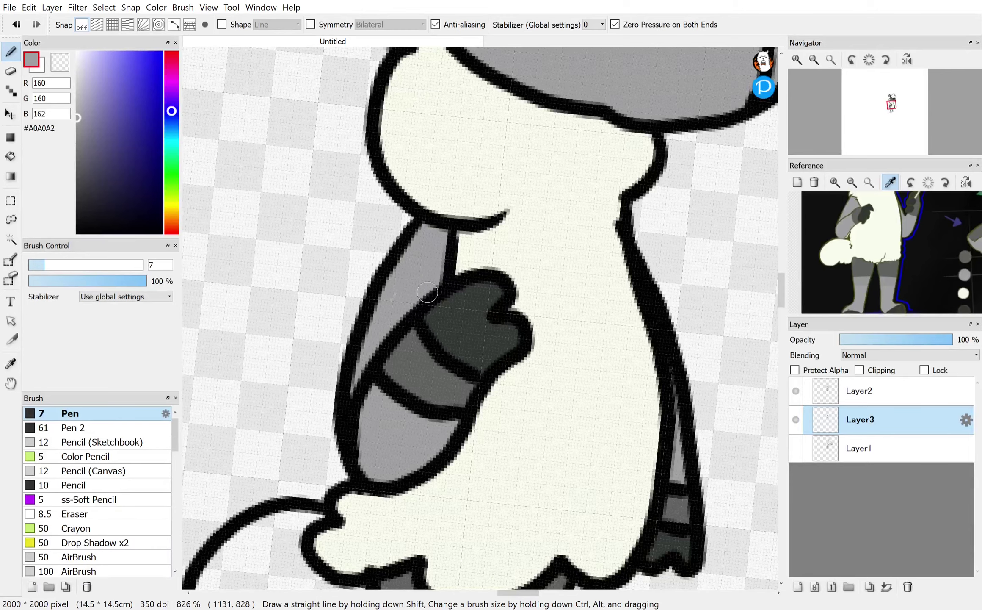
Step: Check the reference's feet and ink a curved black hoof line across the near foot on Layer2
scroll(428, 293, "down", 3)
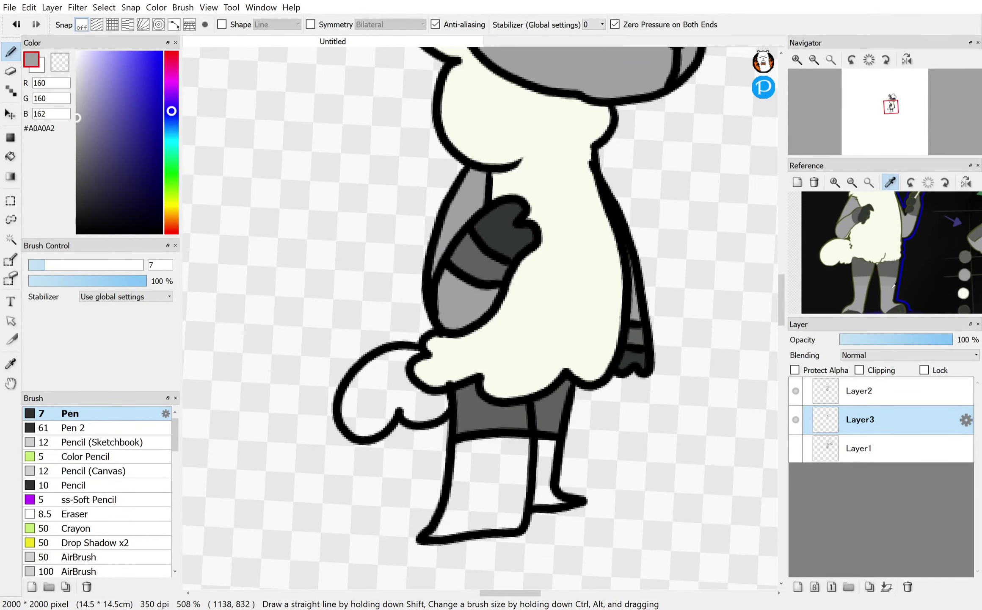
left_click_drag(892, 247, 898, 198)
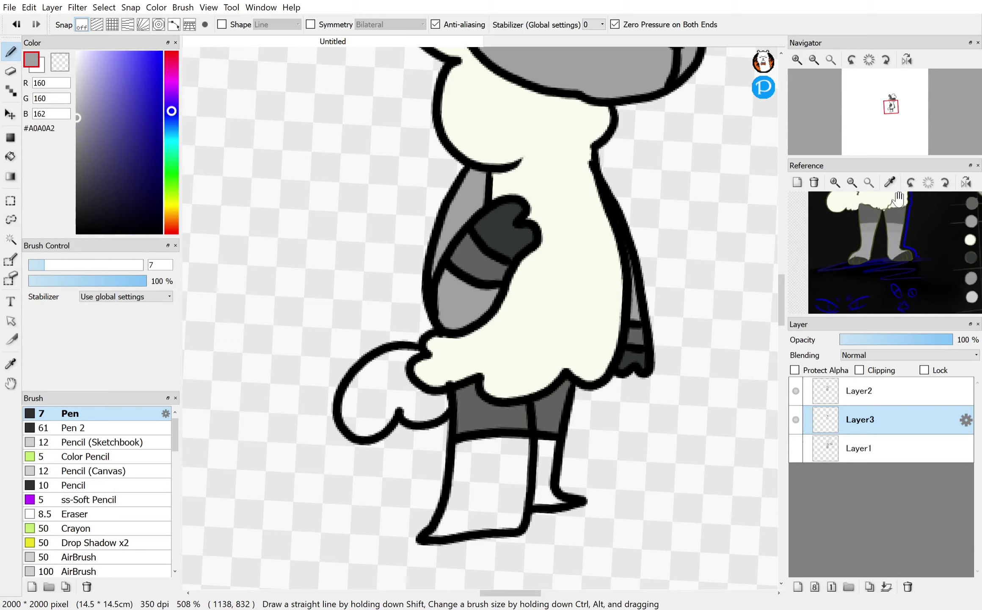
left_click(906, 253)
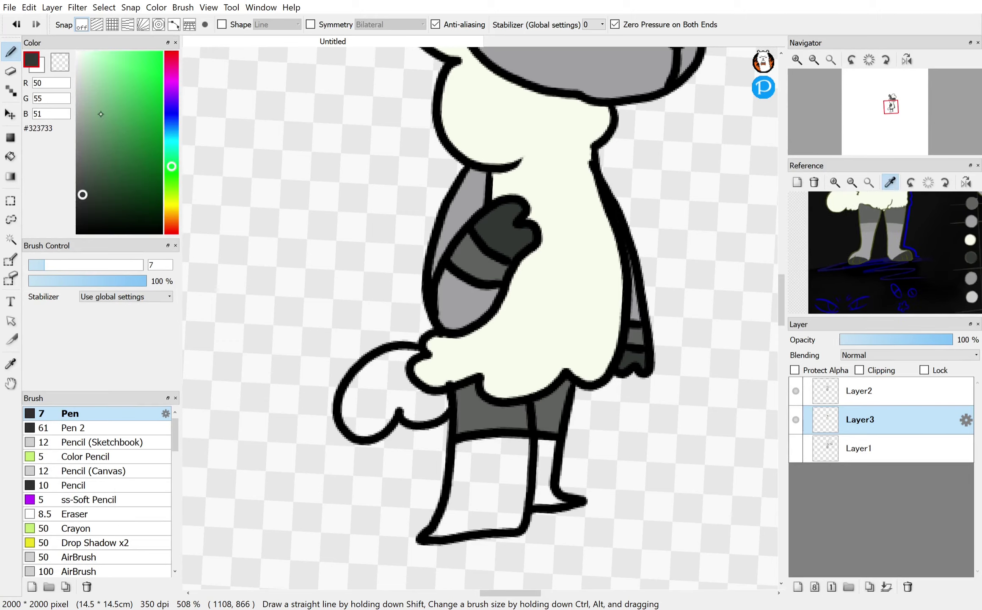
left_click_drag(100, 114, 77, 232)
left_click(832, 392)
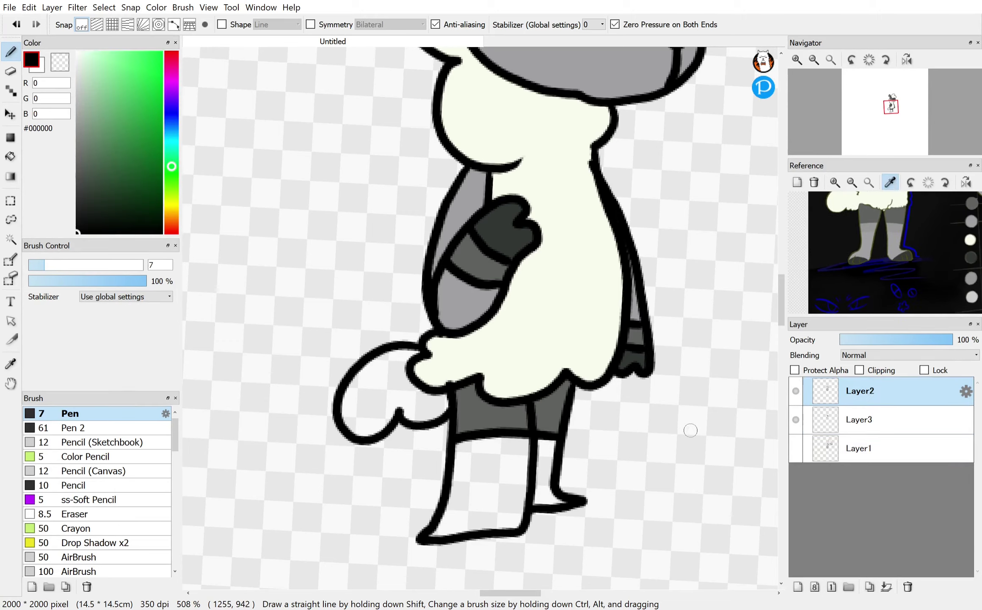
scroll(480, 318, "up", 3)
mouse_move(413, 469)
left_mouse_down()
mouse_move(438, 459)
mouse_move(517, 475)
mouse_move(536, 492)
left_mouse_up()
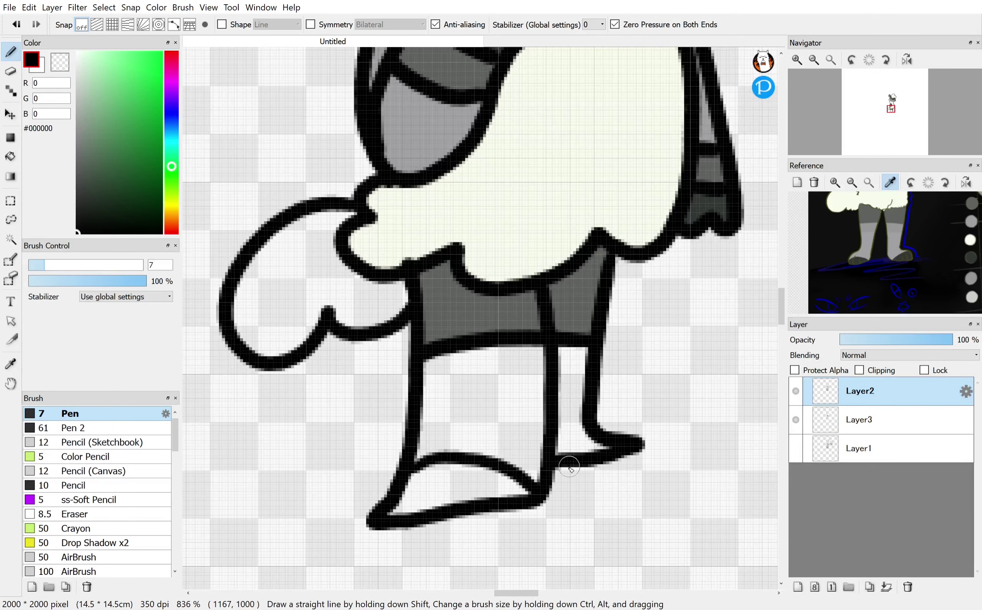
Step: Ink a short curved black hoof line across the far foot on Layer2
left_click_drag(585, 425, 556, 451)
left_click(10, 364)
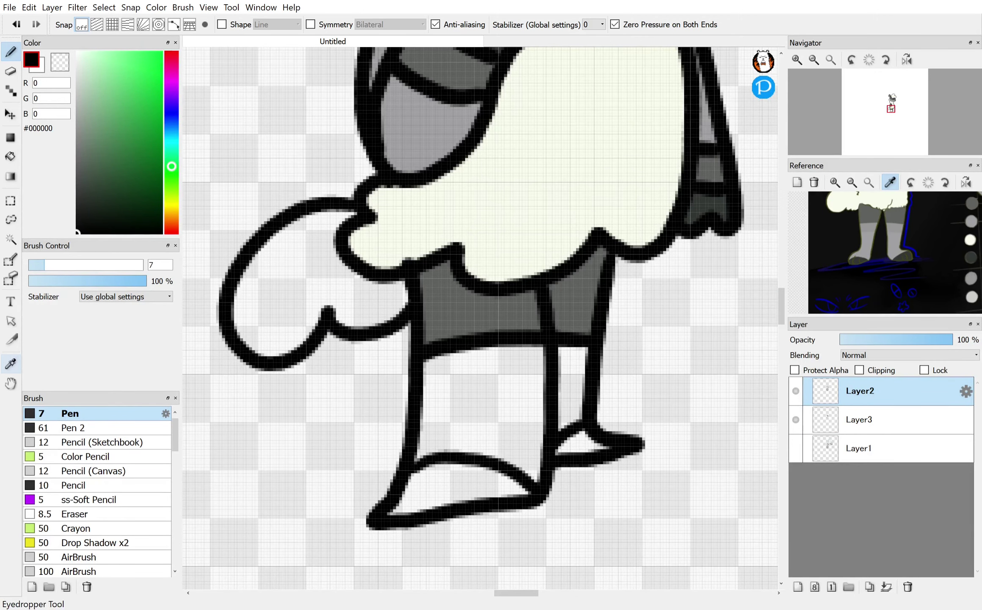
left_click(377, 111)
left_click(12, 157)
left_click(12, 157)
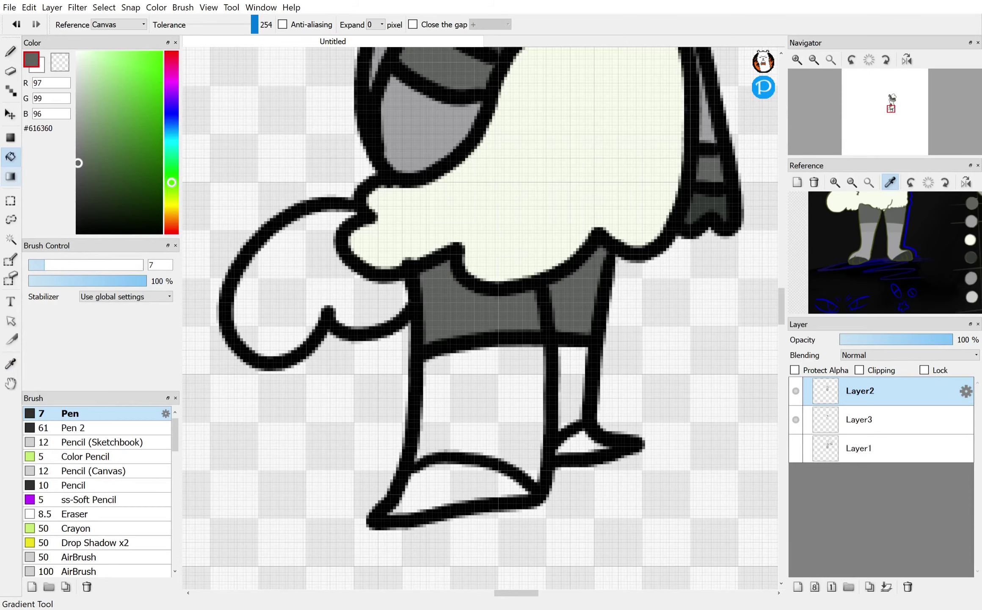
left_click(683, 355)
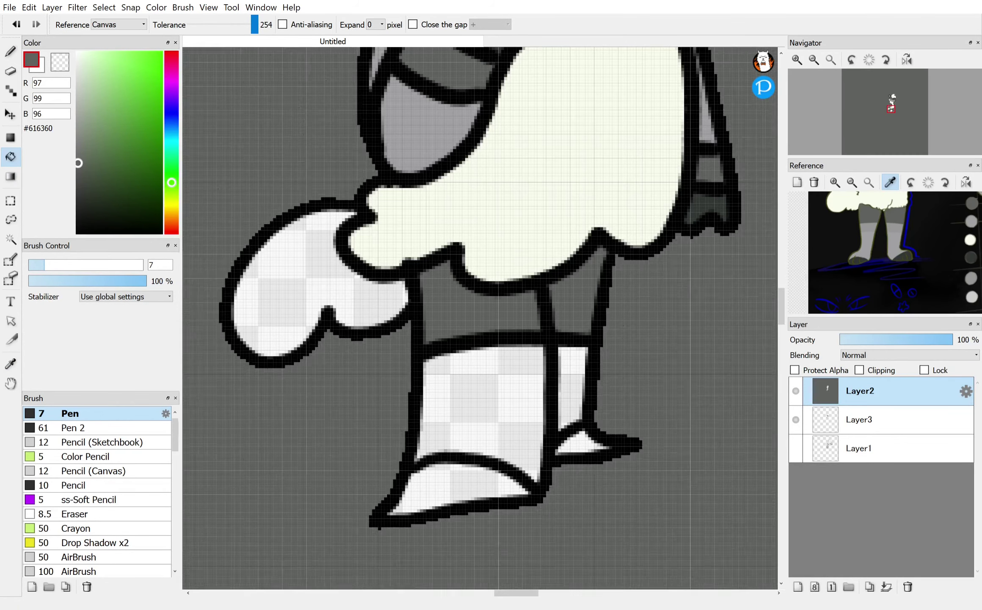
scroll(684, 356, "down", 1)
key("ctrl+z")
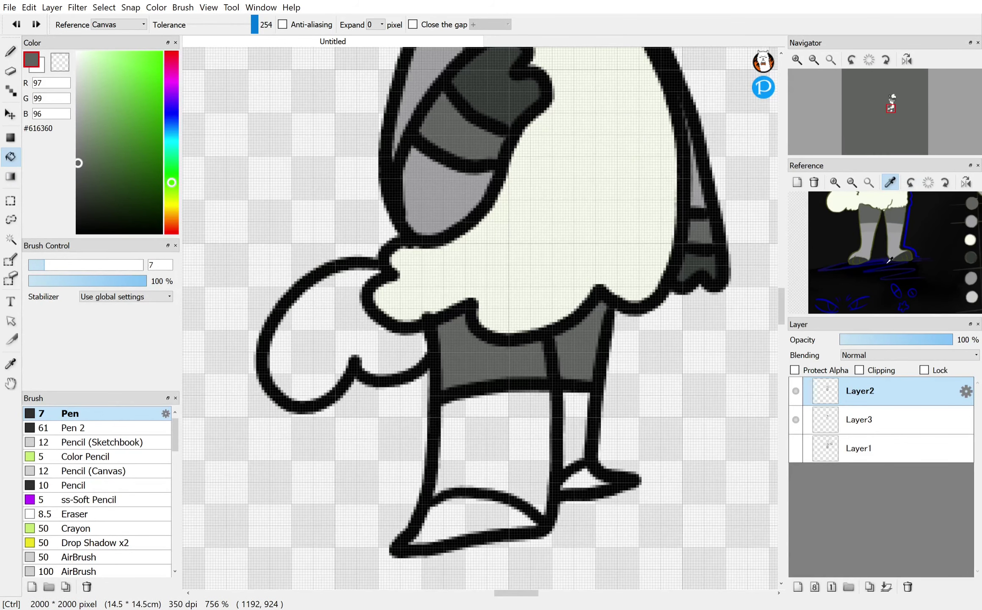
left_click(864, 256)
left_click(477, 512)
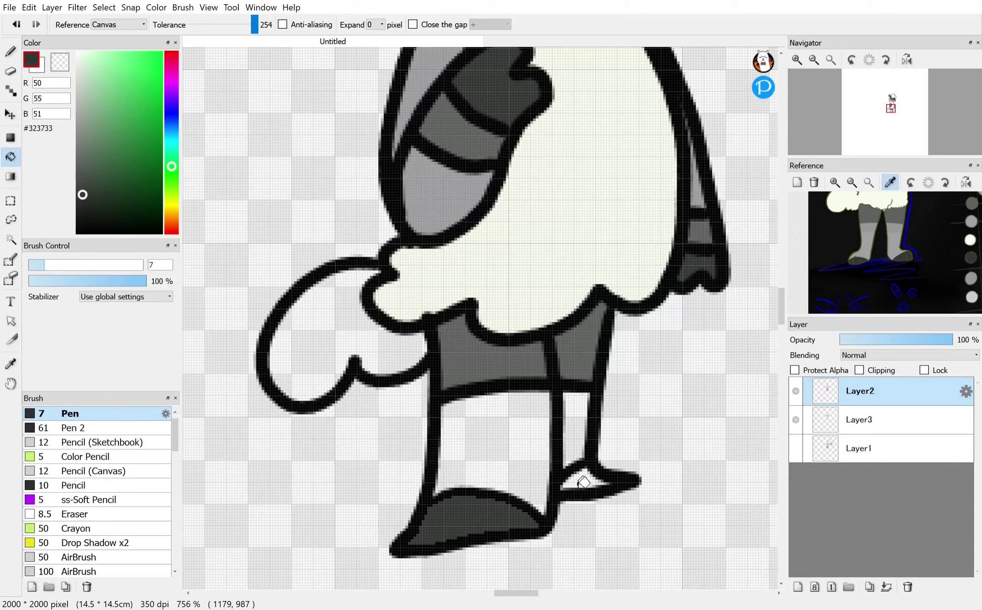
left_click(583, 475)
left_click(863, 238)
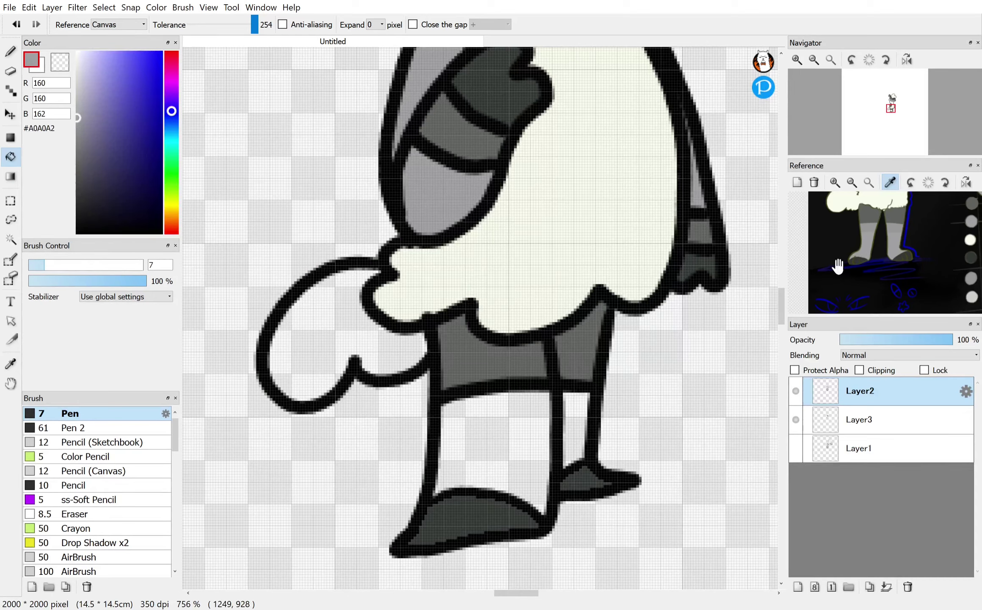
left_click(490, 450)
left_click(578, 424)
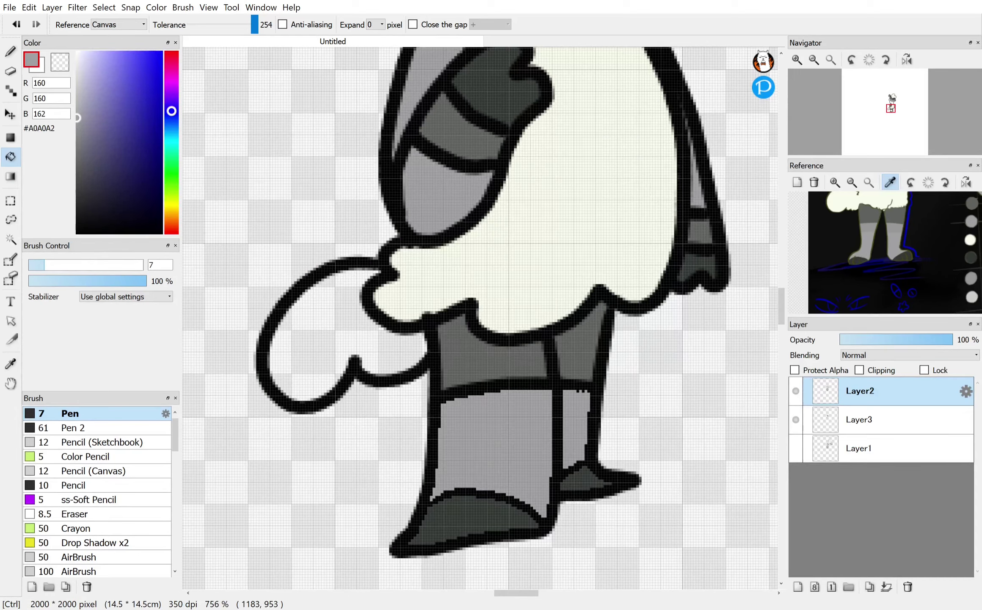
key("ctrl+z")
key("ctrl+z")
key("ctrl+z")
key("ctrl+z")
Step: On Layer3, fill both lower legs with light grey #A0A0A2 and both hooves with #323733 sampled from the reference
left_click(830, 419)
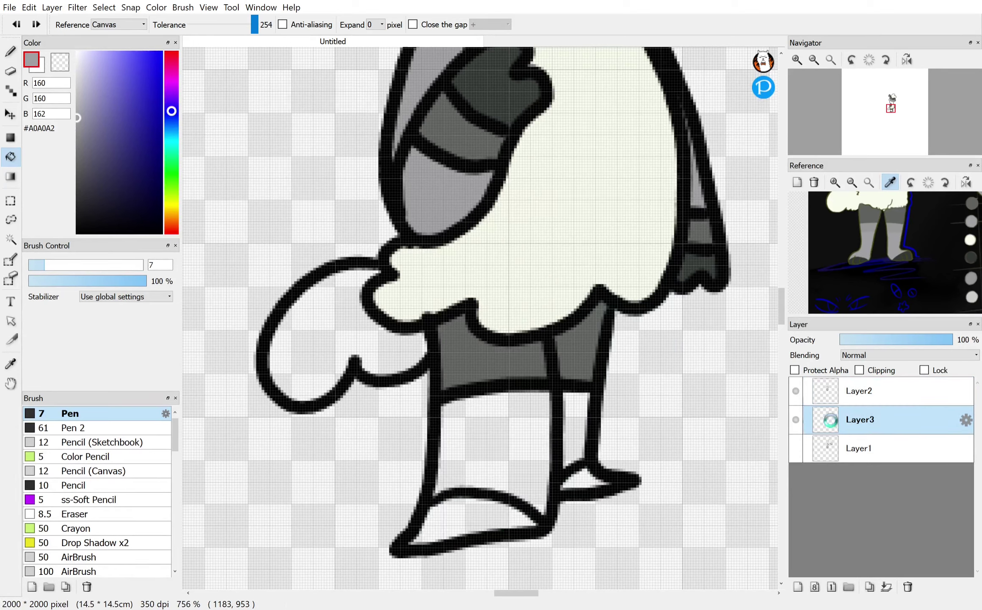
left_click(503, 444)
left_click(577, 439)
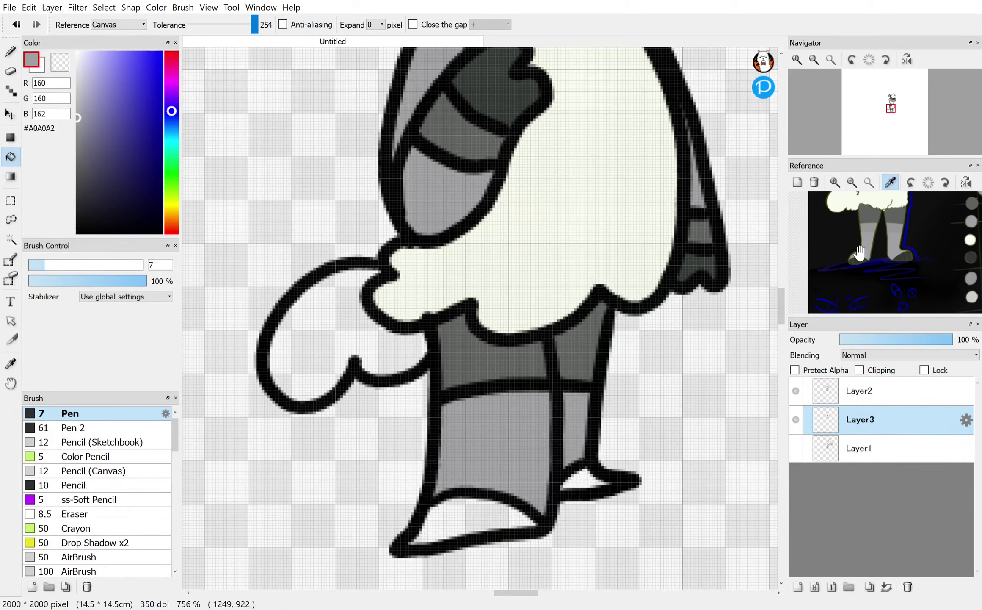
left_click(858, 259)
left_click(491, 510)
left_click(586, 476)
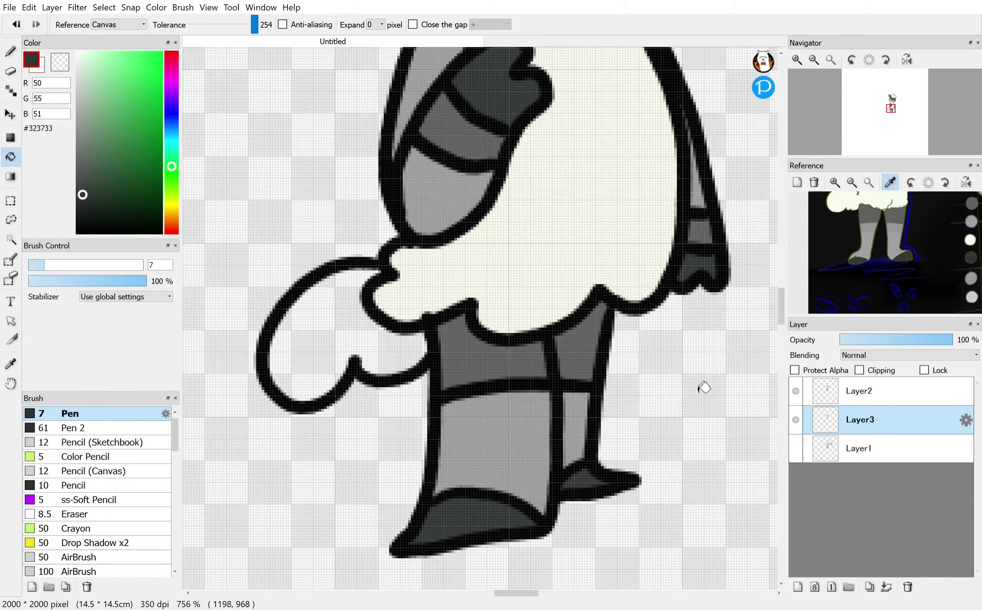
Step: Fill the tail on Layer3 with cream #F7FBED sampled from the reference's wool
left_click(839, 197)
left_click(347, 326)
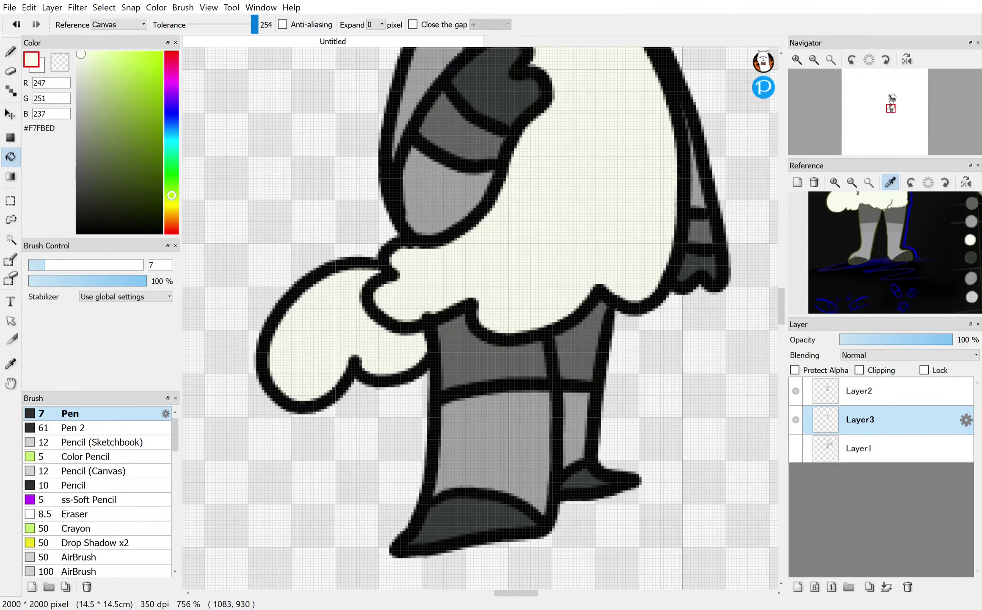
scroll(525, 500, "down", 4)
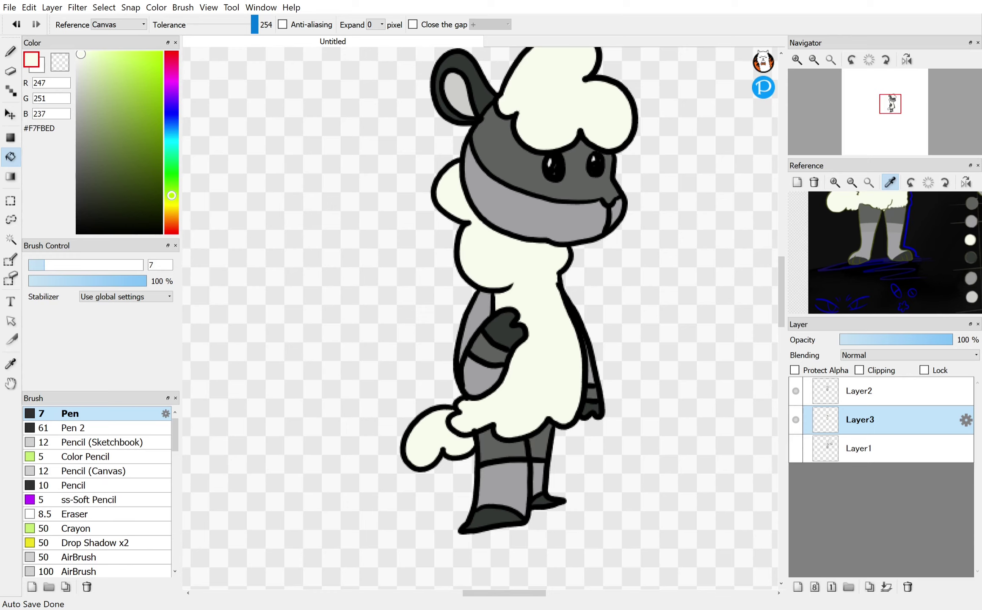
Step: Set the Pen colour to red #BA1A1A and add a new layer above Layer3 clipped to it
left_click(10, 52)
left_click_drag(171, 78, 171, 51)
left_click_drag(143, 116, 150, 101)
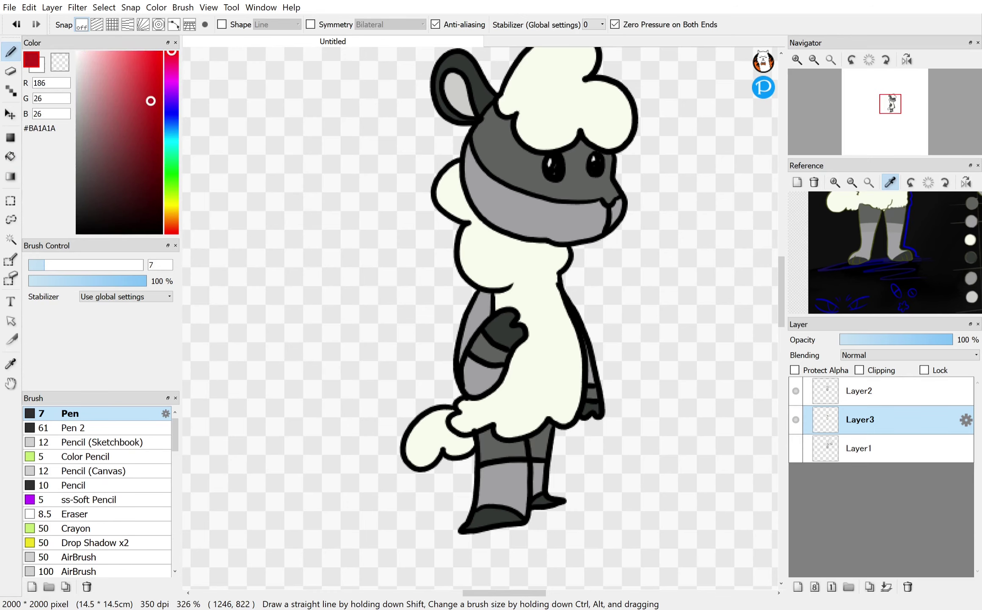
left_click(798, 586)
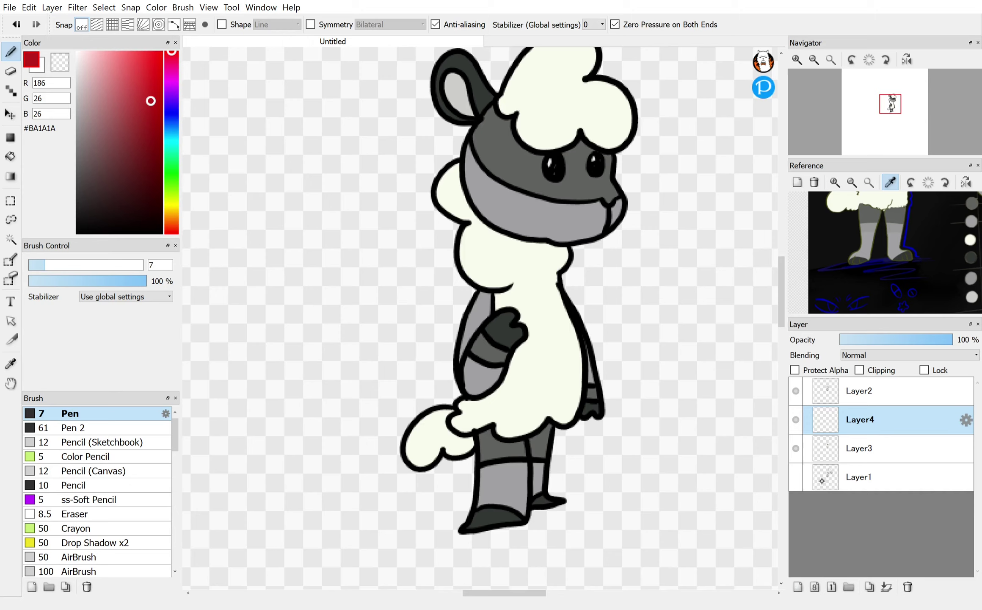
left_click(860, 370)
Step: Paint a solid red shadow shape on the neck wool beneath the chin
scroll(543, 201, "up", 5)
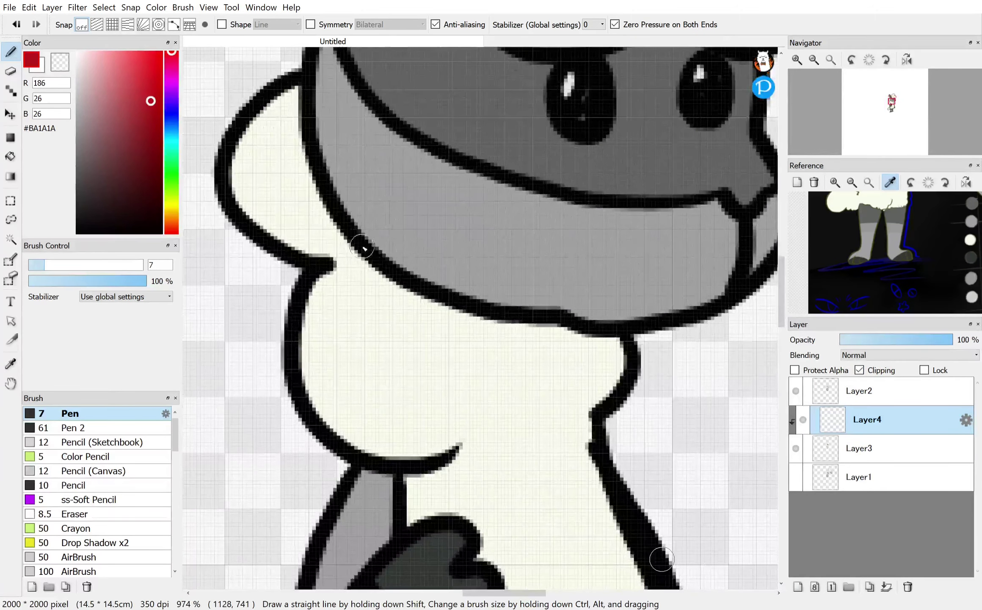
mouse_move(363, 248)
left_mouse_down()
mouse_move(435, 331)
mouse_move(604, 381)
mouse_move(656, 381)
mouse_move(542, 366)
mouse_move(405, 305)
mouse_move(354, 251)
mouse_move(533, 379)
mouse_move(676, 394)
mouse_move(526, 363)
mouse_move(411, 302)
mouse_move(401, 287)
mouse_move(620, 382)
mouse_move(488, 346)
mouse_move(542, 371)
mouse_move(536, 352)
mouse_move(500, 337)
mouse_move(520, 320)
mouse_move(583, 338)
mouse_move(483, 325)
mouse_move(558, 374)
mouse_move(521, 334)
mouse_move(581, 350)
mouse_move(515, 326)
mouse_move(601, 366)
mouse_move(601, 379)
mouse_move(587, 362)
mouse_move(600, 328)
mouse_move(601, 344)
mouse_move(623, 351)
mouse_move(616, 364)
mouse_move(615, 344)
mouse_move(620, 361)
mouse_move(602, 401)
mouse_move(527, 386)
mouse_move(449, 335)
mouse_move(389, 271)
mouse_move(522, 356)
mouse_move(503, 359)
mouse_move(417, 293)
mouse_move(523, 358)
mouse_move(474, 330)
mouse_move(587, 348)
mouse_move(535, 328)
mouse_move(585, 346)
mouse_move(540, 331)
mouse_move(551, 337)
mouse_move(579, 326)
mouse_move(614, 368)
mouse_move(601, 354)
mouse_move(586, 383)
mouse_move(528, 376)
mouse_move(576, 387)
mouse_move(503, 337)
mouse_move(564, 363)
mouse_move(531, 352)
mouse_move(583, 358)
left_mouse_up()
key("ctrl+z")
key("ctrl+z")
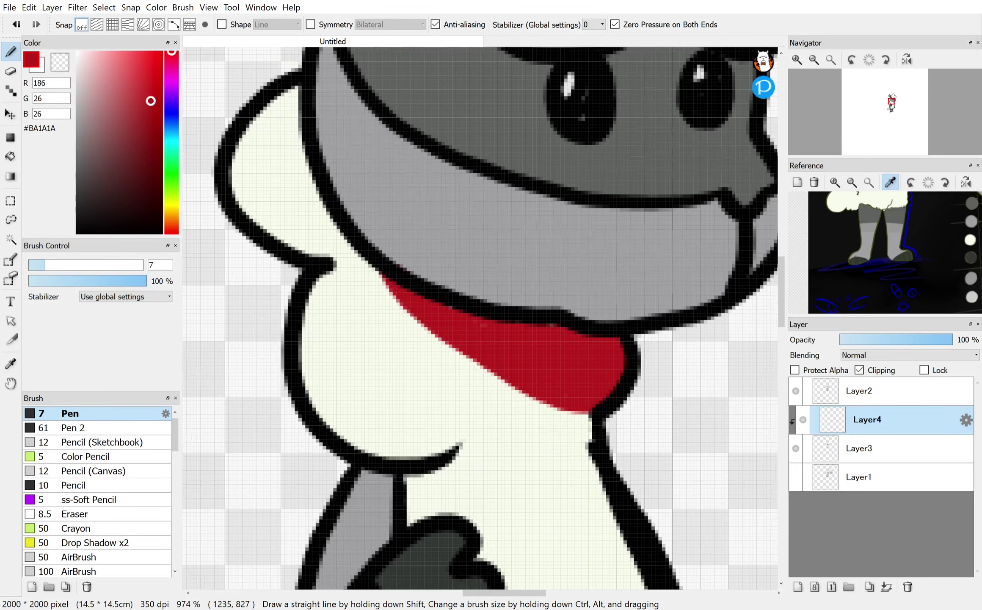
Step: Paint red shadows on the upper arm below the neck wool and on the body wool along the raised arm's edge
scroll(481, 318, "up", 1)
mouse_move(510, 405)
left_mouse_down()
mouse_move(472, 446)
mouse_move(475, 430)
mouse_move(486, 432)
mouse_move(448, 454)
mouse_move(408, 454)
mouse_move(473, 435)
mouse_move(403, 448)
mouse_move(468, 436)
mouse_move(412, 446)
left_mouse_up()
left_click_drag(734, 520, 775, 193)
left_click_drag(578, 212, 588, 223)
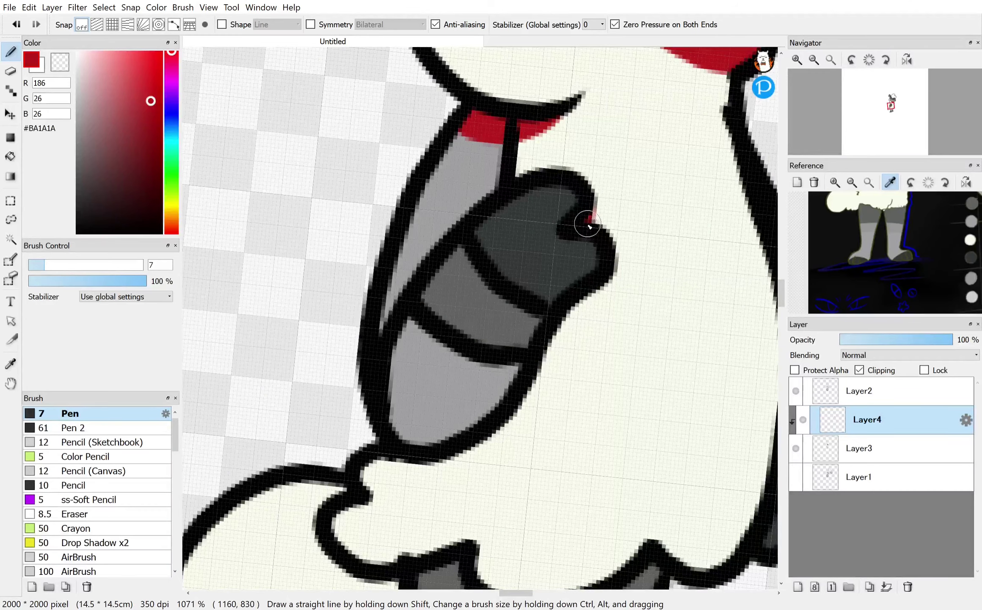
mouse_move(605, 280)
left_mouse_down()
mouse_move(527, 392)
mouse_move(442, 457)
left_mouse_up()
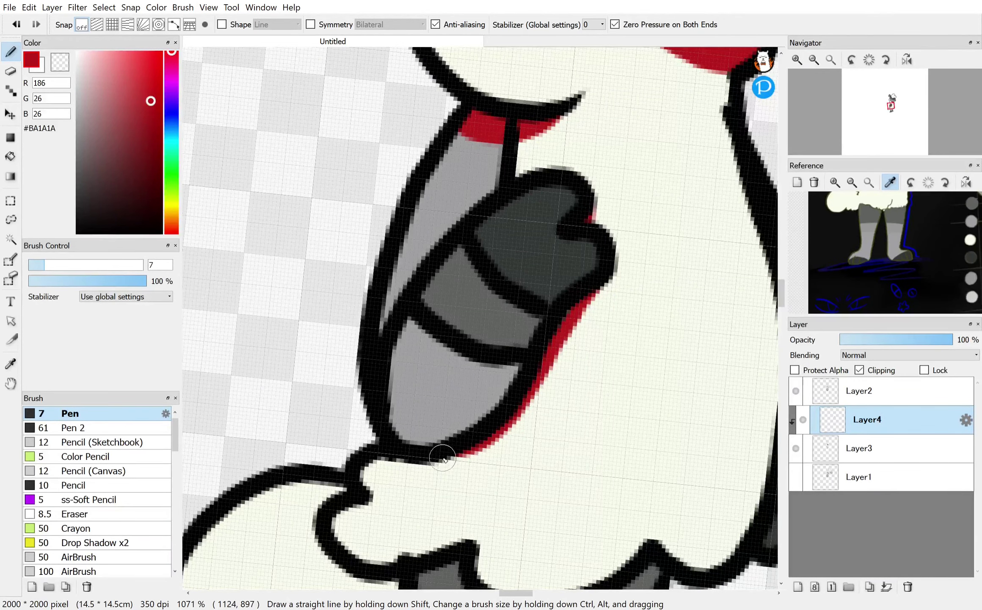
Step: Paint red shadows on the tail and near leg under the body wool, and cover the whole far leg and hoof
scroll(766, 403, "down", 3)
scroll(711, 290, "up", 4)
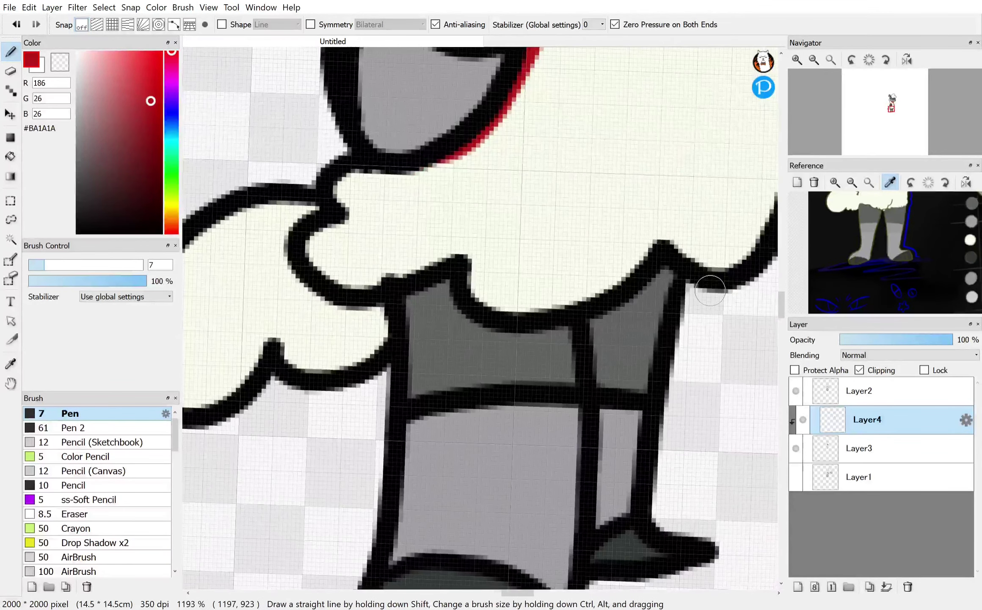
mouse_move(293, 269)
left_mouse_down()
mouse_move(318, 304)
mouse_move(379, 350)
mouse_move(324, 308)
mouse_move(367, 305)
mouse_move(373, 330)
mouse_move(333, 303)
mouse_move(375, 329)
mouse_move(375, 310)
mouse_move(381, 333)
mouse_move(442, 285)
mouse_move(405, 312)
mouse_move(420, 287)
mouse_move(462, 320)
mouse_move(514, 325)
mouse_move(447, 303)
mouse_move(446, 291)
mouse_move(519, 342)
left_mouse_up()
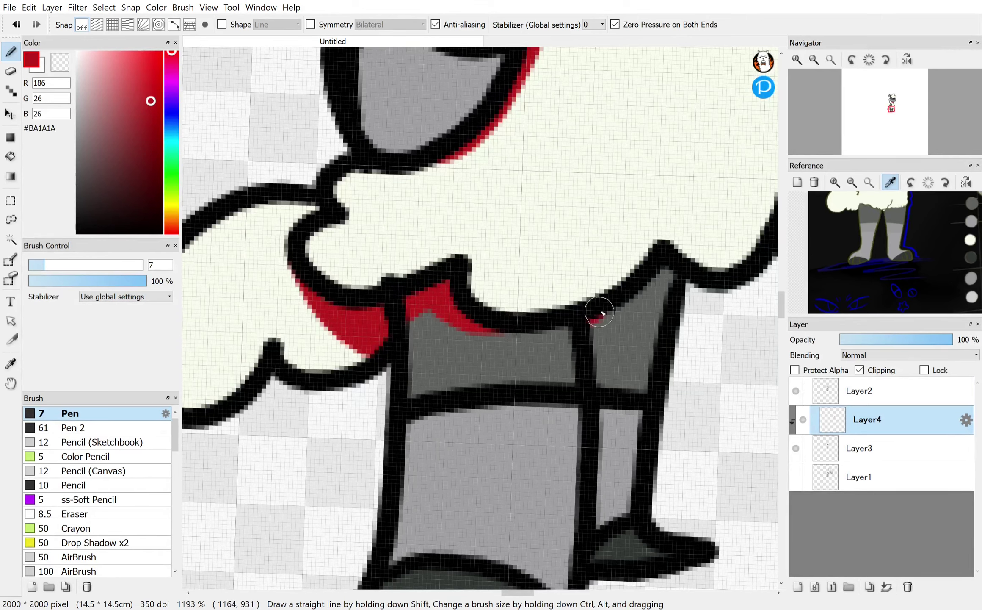
mouse_move(594, 315)
left_mouse_down()
mouse_move(658, 283)
mouse_move(609, 320)
mouse_move(653, 308)
mouse_move(606, 352)
mouse_move(593, 401)
mouse_move(662, 284)
mouse_move(626, 474)
mouse_move(611, 389)
mouse_move(614, 517)
mouse_move(601, 569)
mouse_move(619, 438)
mouse_move(640, 449)
left_mouse_up()
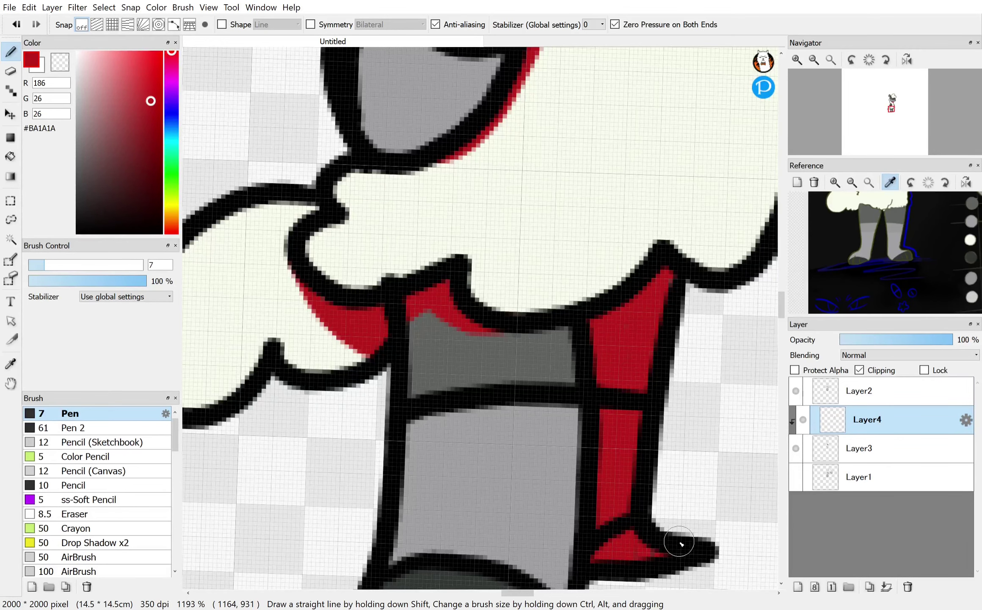
Step: Paint a red shadow band on the face following the lower edge of the hair wool
scroll(643, 369, "down", 5)
scroll(646, 362, "down", 2)
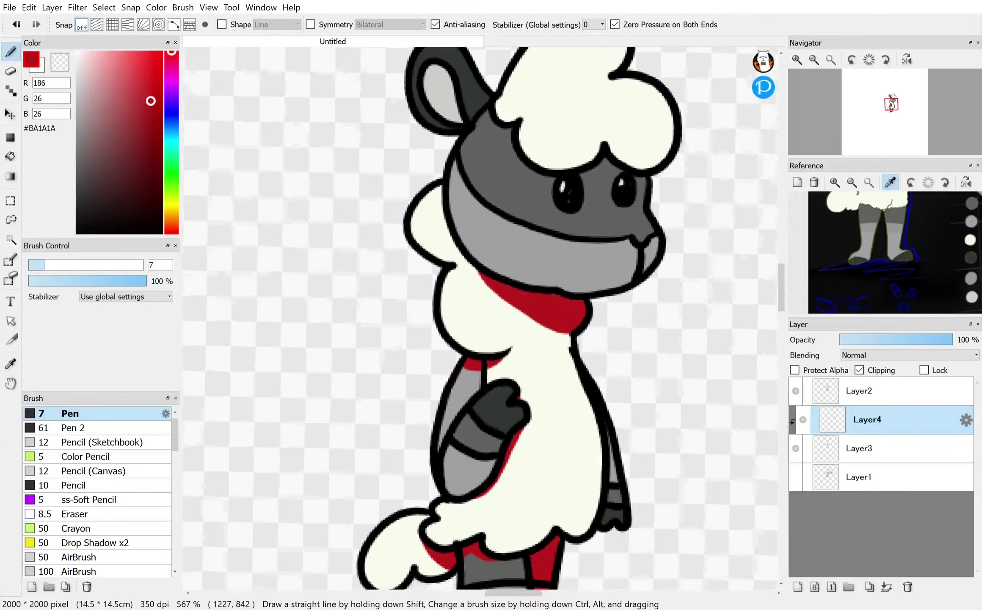
scroll(642, 335, "up", 5)
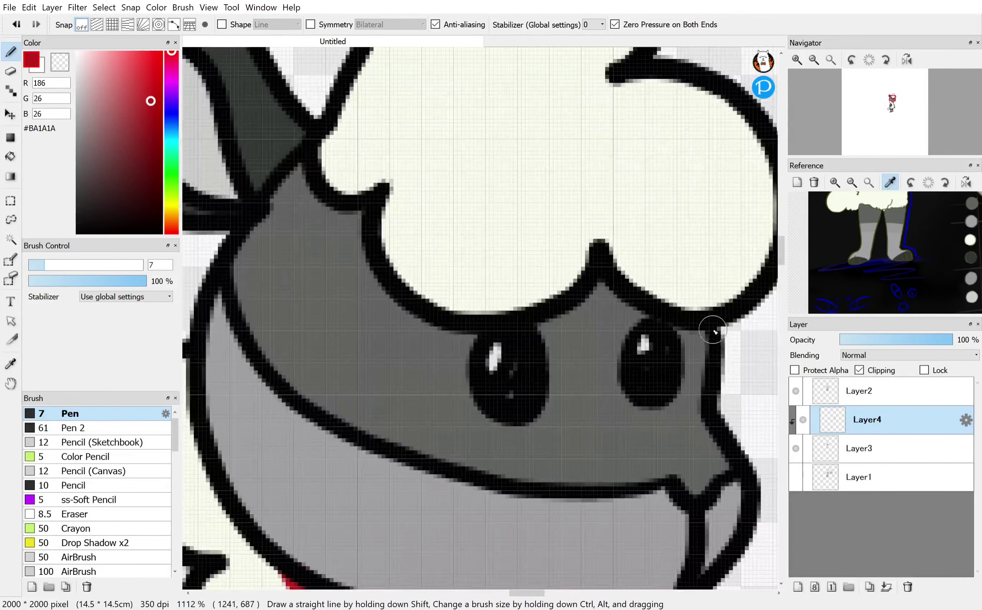
mouse_move(713, 329)
left_mouse_down()
mouse_move(674, 342)
mouse_move(598, 281)
mouse_move(632, 315)
mouse_move(616, 288)
mouse_move(521, 347)
mouse_move(448, 343)
mouse_move(382, 294)
mouse_move(383, 191)
left_mouse_up()
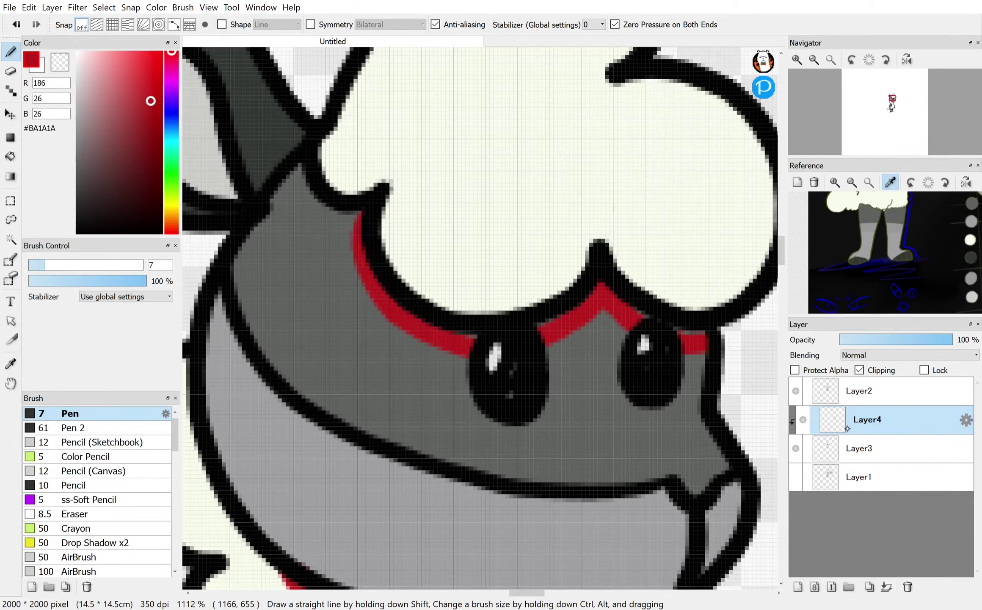
Step: On Layer3, touch up the near eye with black and paint white #FFFFFF highlights in both eyes
left_click(826, 446)
right_click(360, 441)
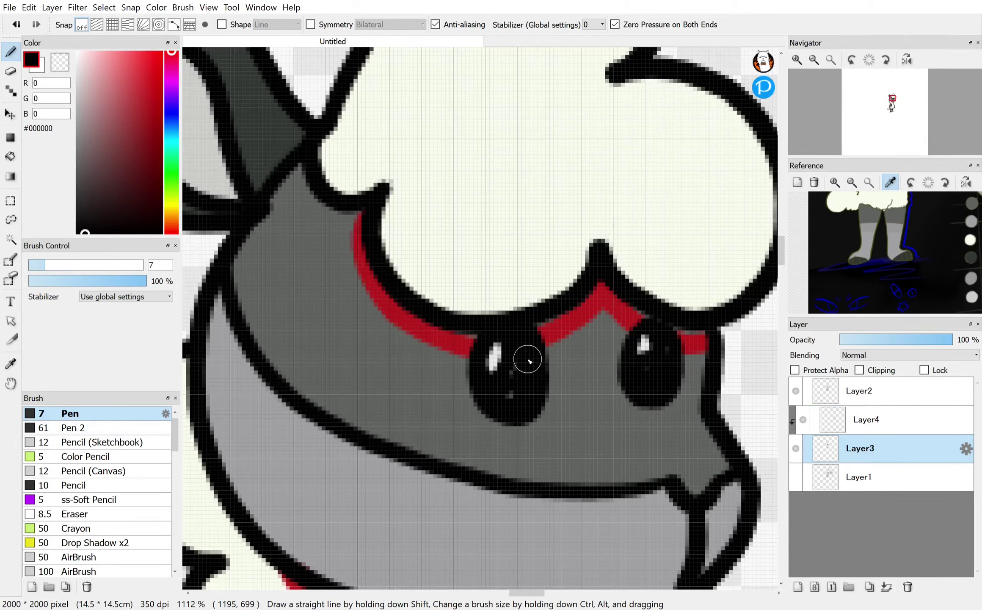
left_click(77, 52)
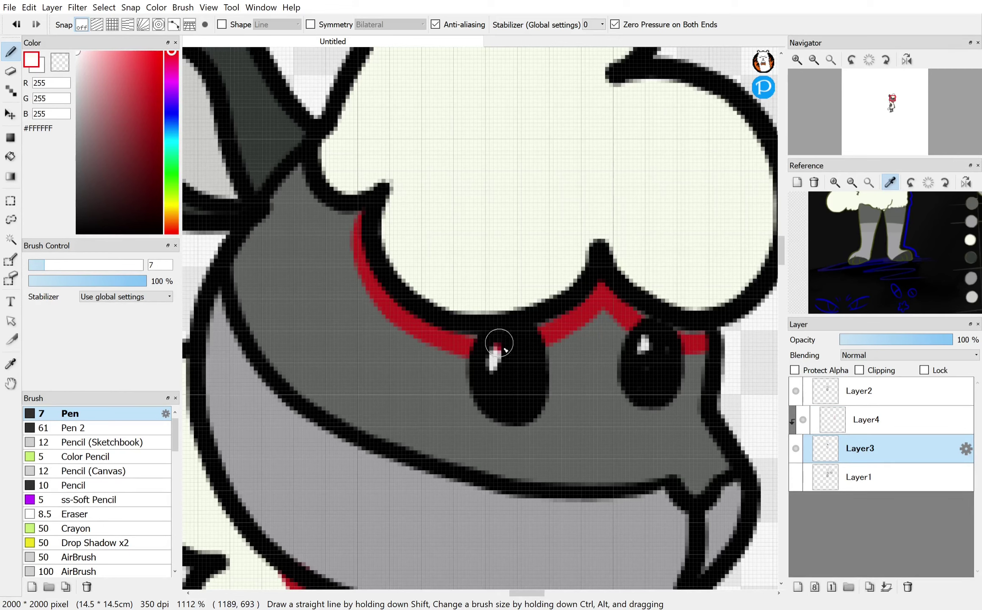
left_click_drag(499, 343, 491, 372)
left_click_drag(644, 340, 638, 353)
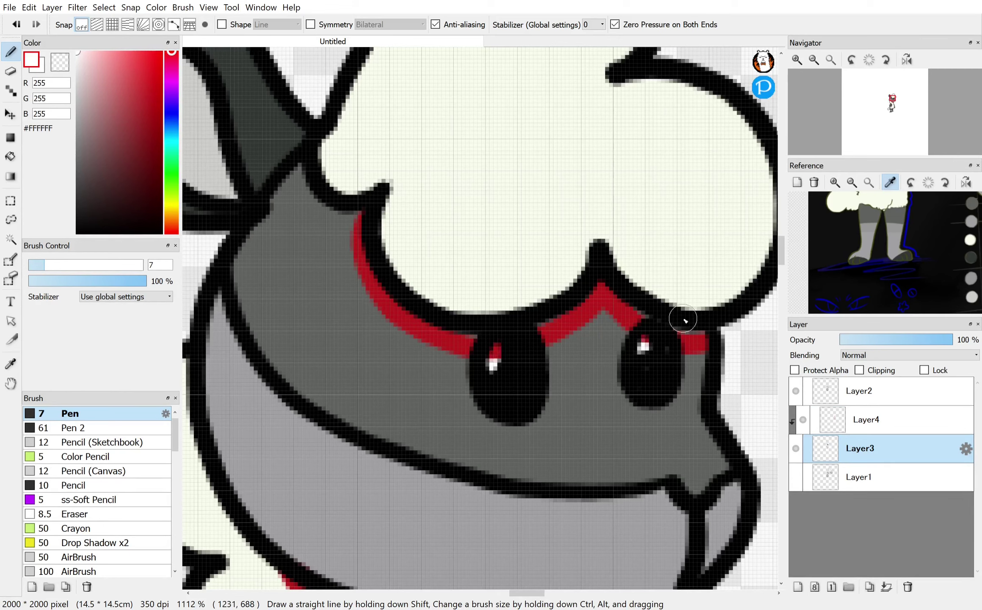
Step: Resample the shadow red and extend the band on Layer4 around the top of the far eye
left_click(469, 336, "alt")
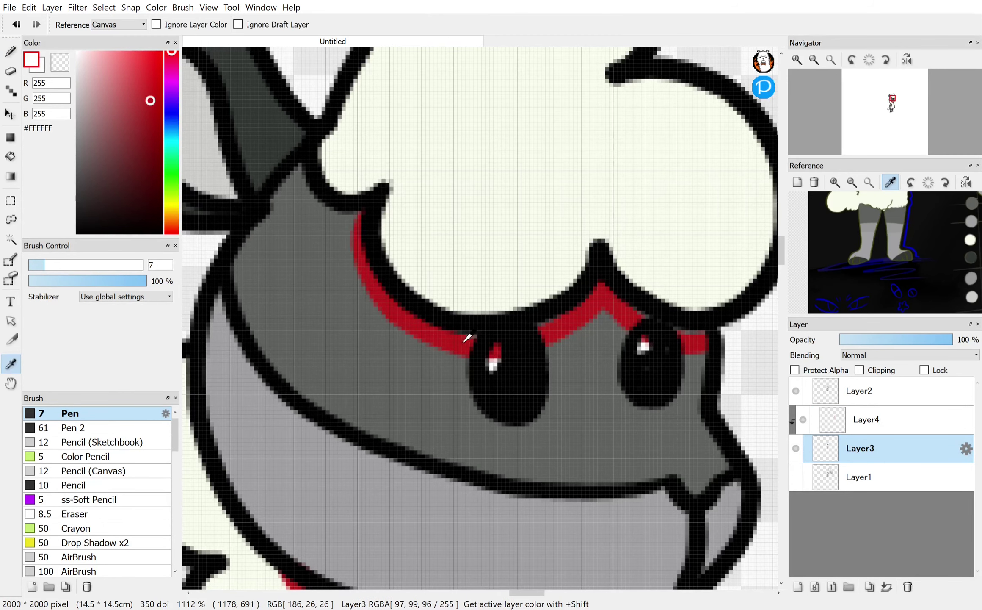
left_click(831, 420)
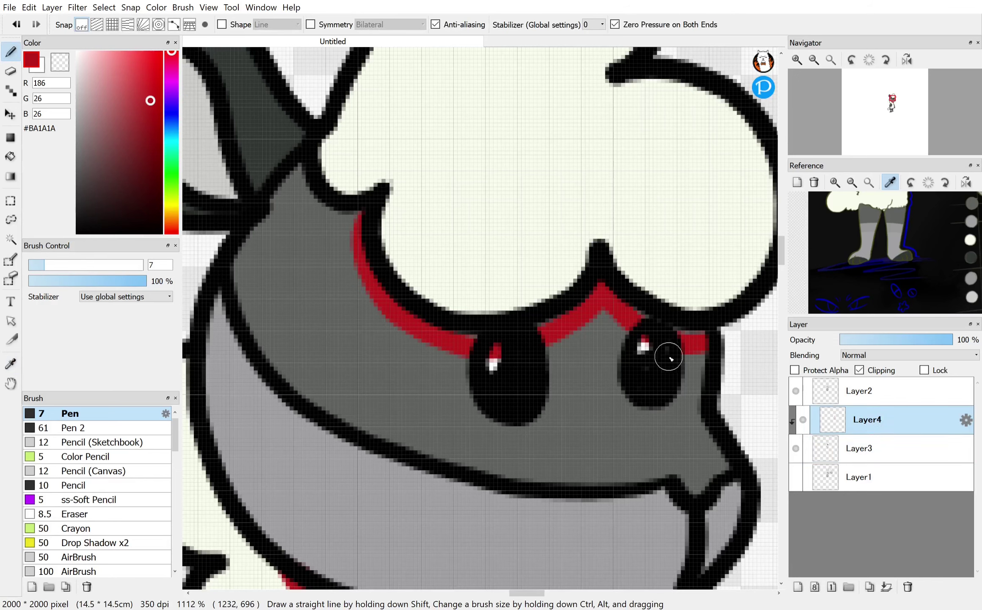
left_click_drag(627, 307, 696, 331)
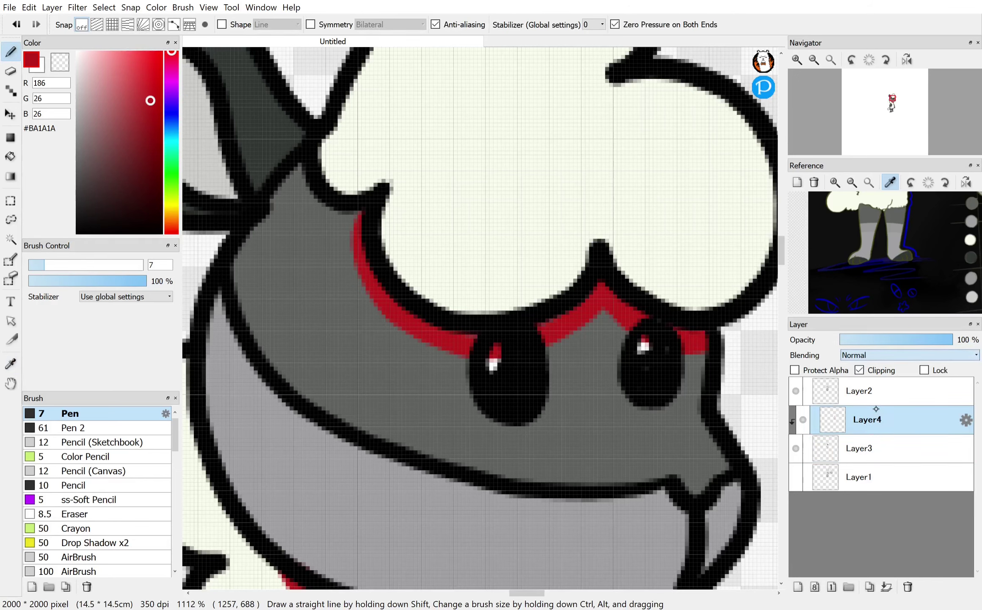
Step: Set Layer4's blending to Darken at 33% opacity and merge it down into Layer3
left_click(874, 435)
left_click(877, 341)
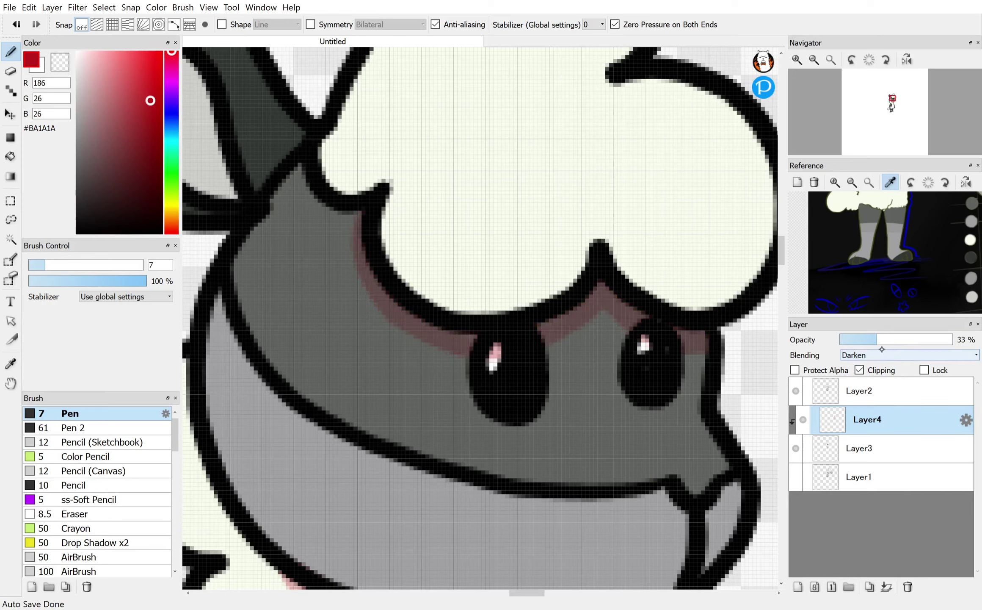
scroll(624, 444, "down", 8)
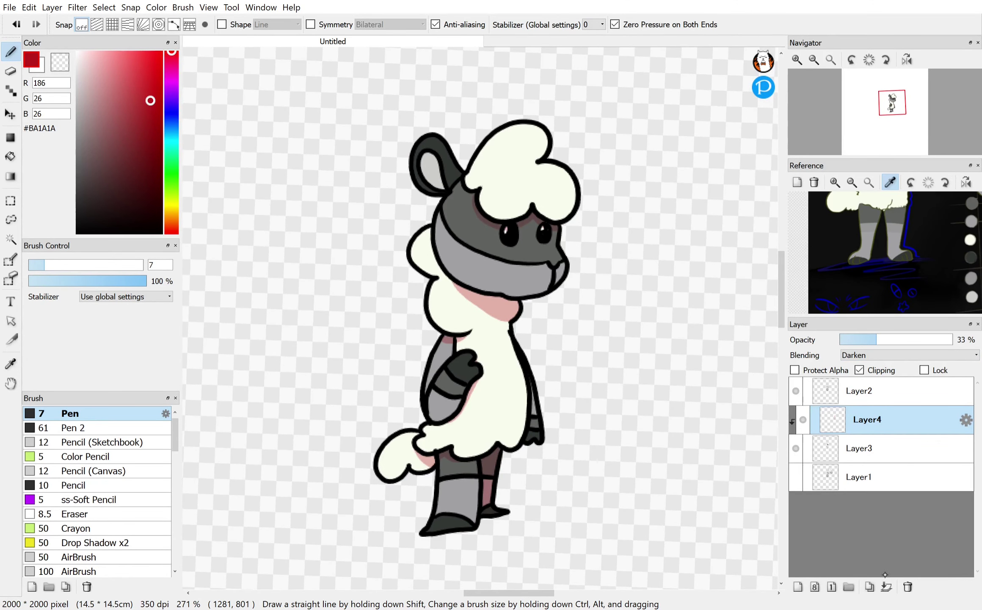
left_click(886, 586)
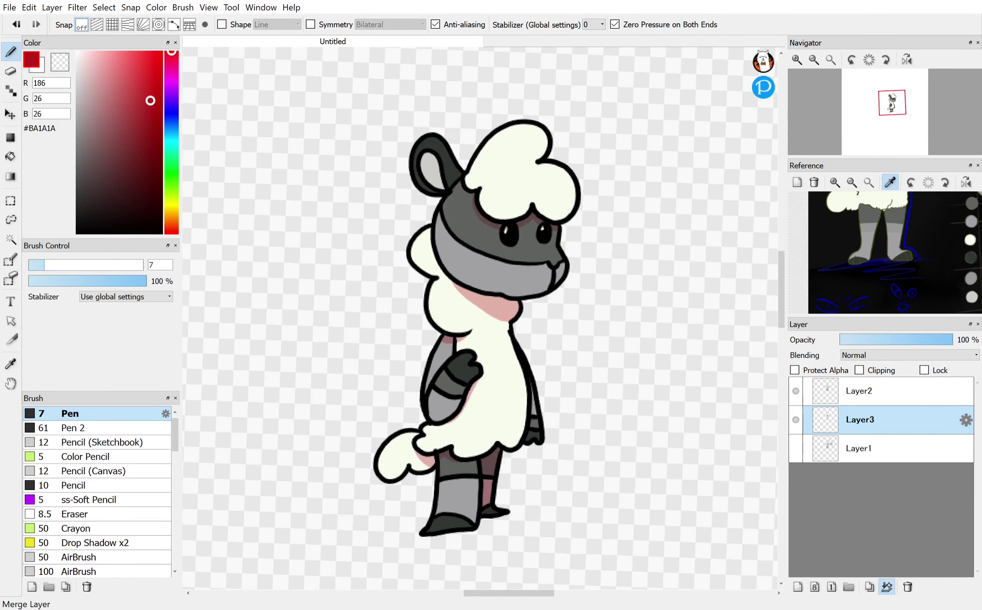
Step: Show the sketch on Layer1 again and make it the active layer, with the monster sketch in view
left_click(796, 448)
left_click(831, 449)
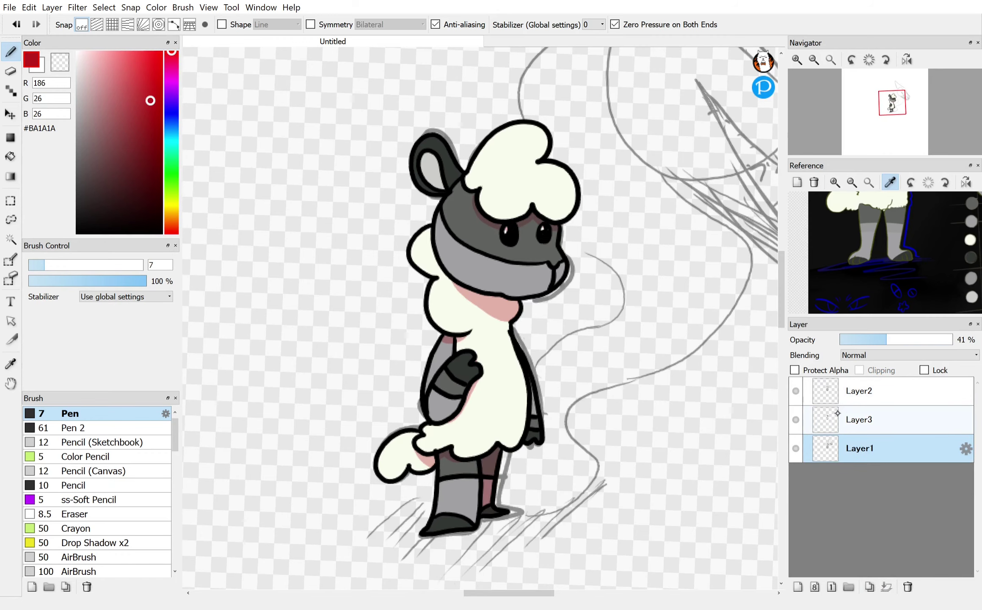
scroll(491, 461, "down", 4)
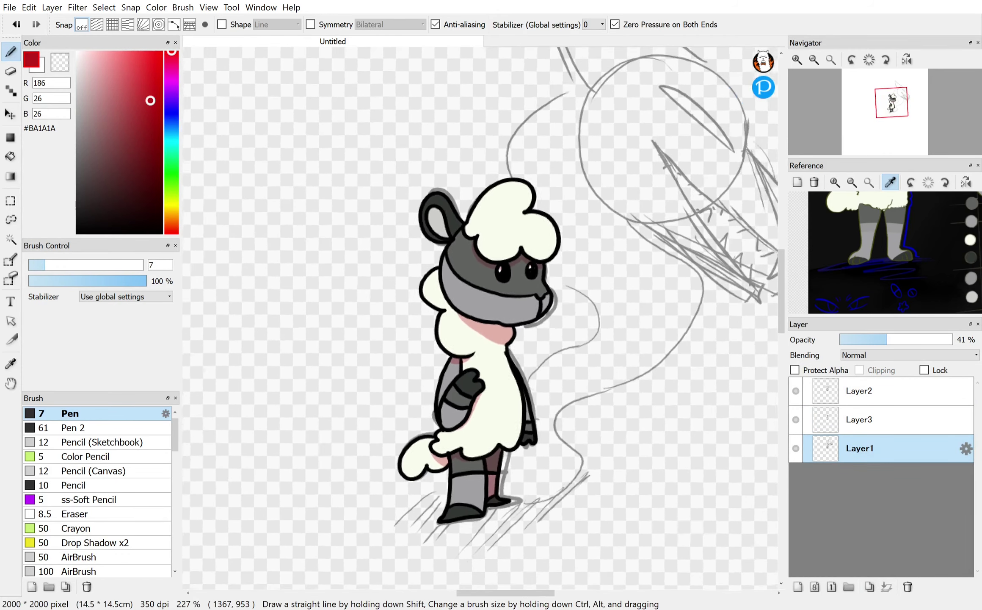
Step: Protect Layer2's alpha and cover the whole sheep with a filled rectangle to recolour its line art red #BA1A1A
left_click(11, 137)
left_click(844, 396)
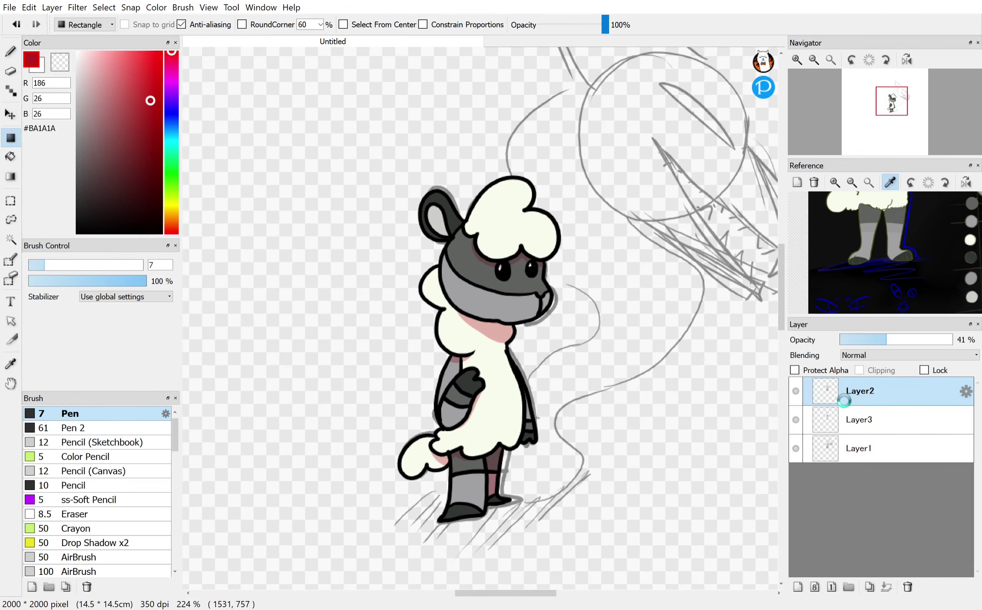
left_click_drag(711, 160, 276, 520)
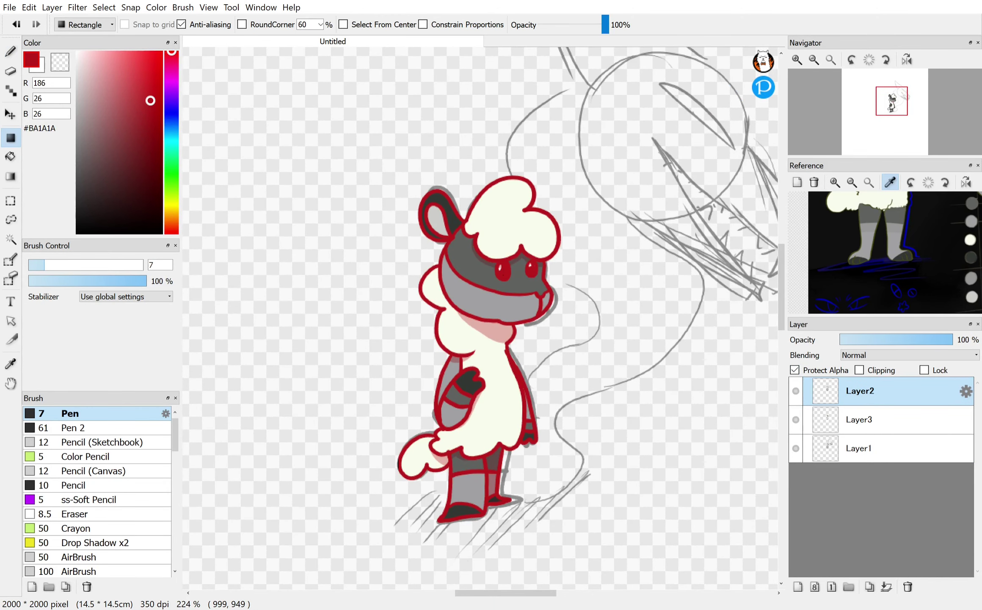
Step: Try darker reds #3C1414 and #410000 on the sheep's line art by filling rectangles over it
left_click_drag(90, 186, 133, 192)
left_click_drag(553, 149, 341, 573)
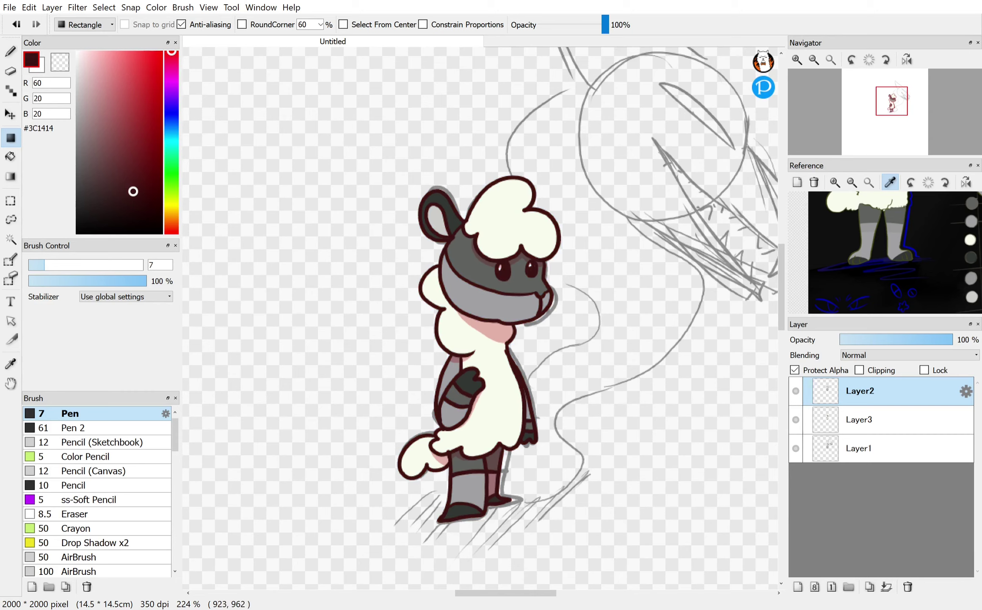
left_click_drag(132, 191, 180, 191)
left_click_drag(604, 163, 372, 535)
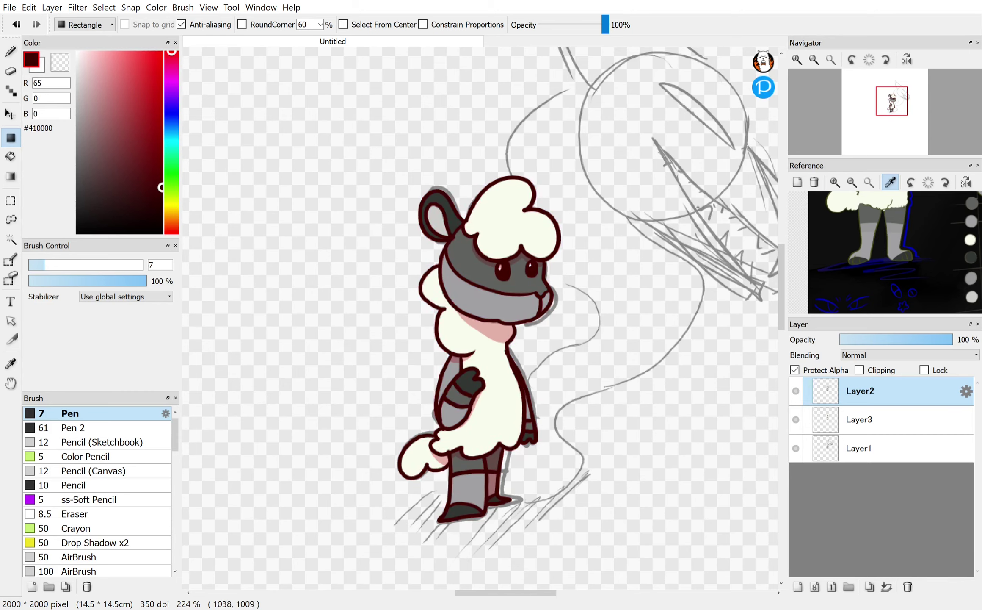
Step: Try greys #686868 and #292929 and the brownish black #2C1414 on the sheep's line art
left_click(77, 161)
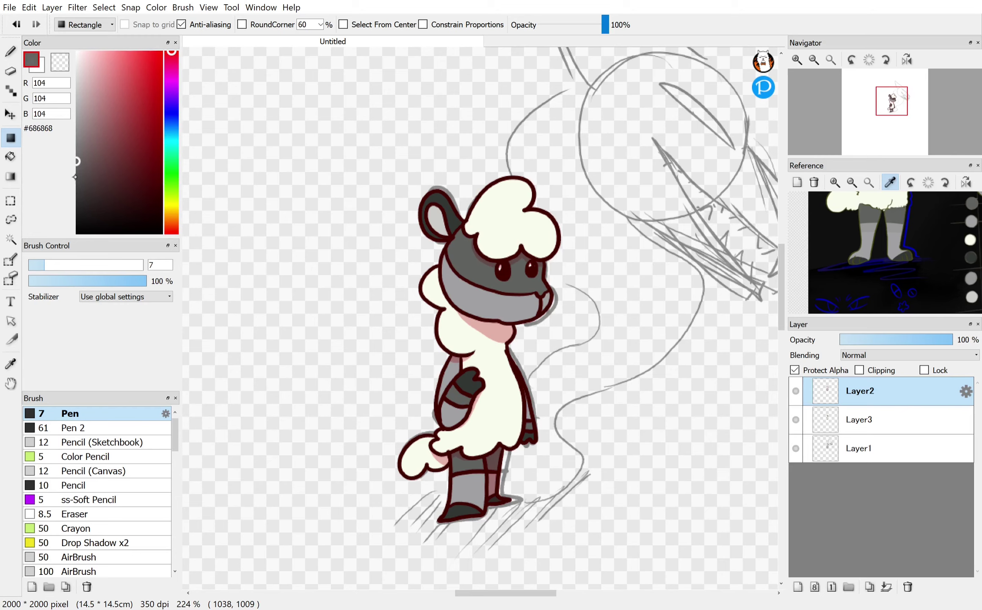
left_click_drag(287, 158, 785, 583)
left_click(77, 205)
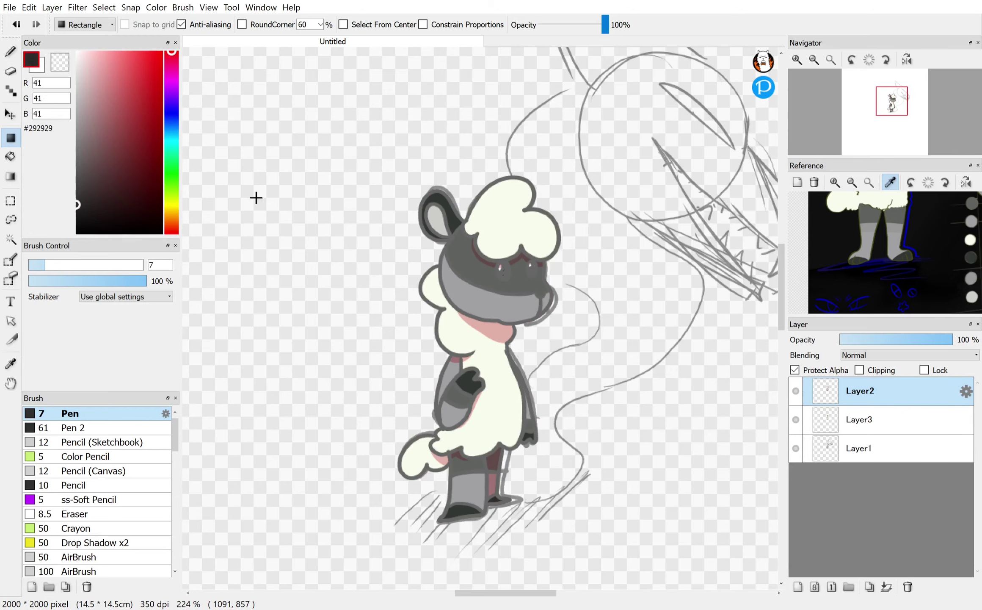
left_click_drag(291, 185, 614, 523)
left_click_drag(562, 136, 300, 595)
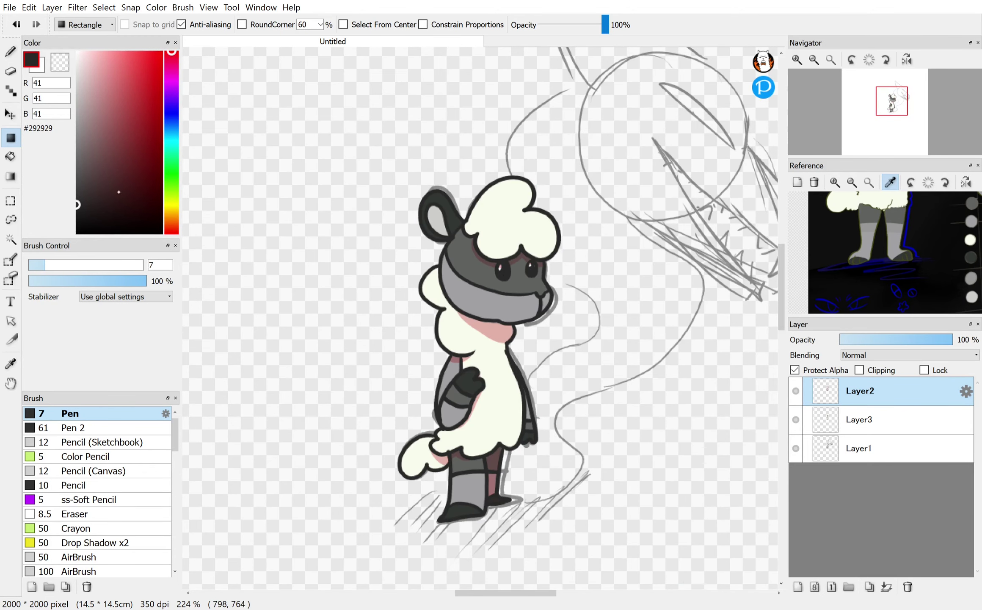
left_click(122, 202)
left_click_drag(347, 143, 726, 581)
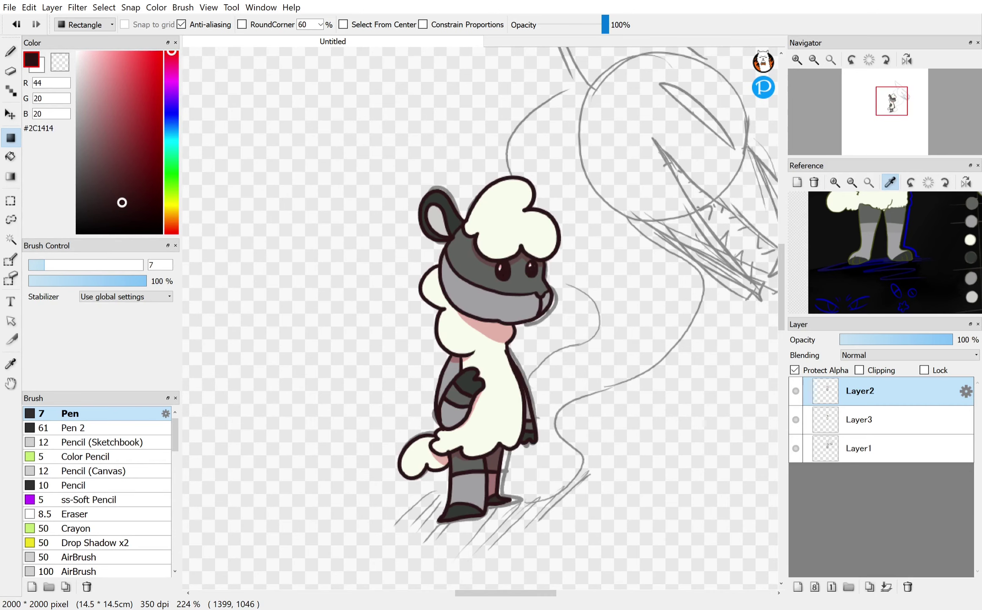
Step: Recolour the sheep's line art on Layer2 to the deep maroon #310000 with rectangle fills
left_click(161, 199)
left_click_drag(350, 177, 674, 538)
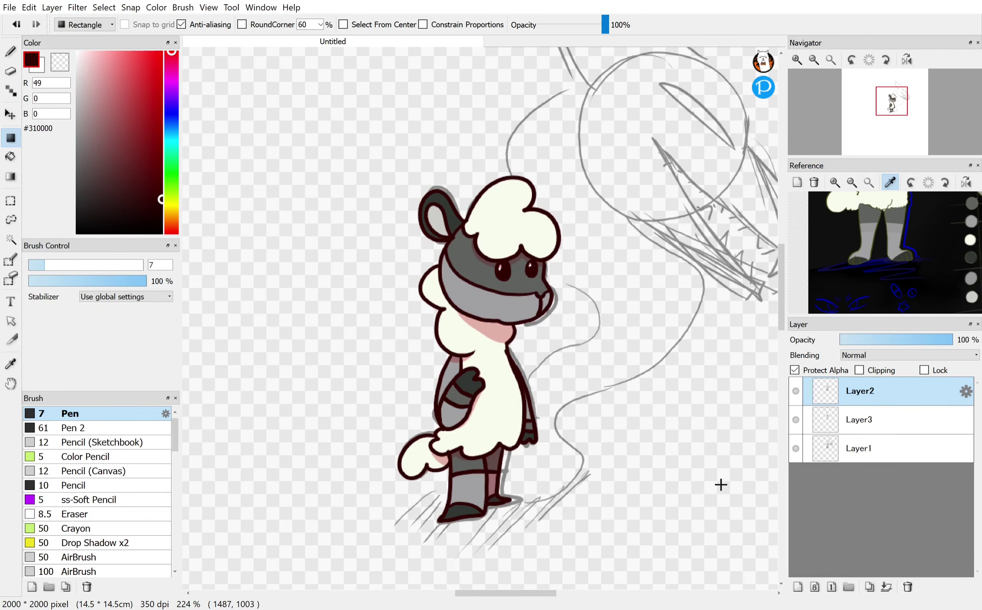
left_click_drag(625, 127, 322, 590)
Step: Merge Layer2 down into Layer3 and add a new empty layer directly above the sketch on Layer1
left_click(831, 423)
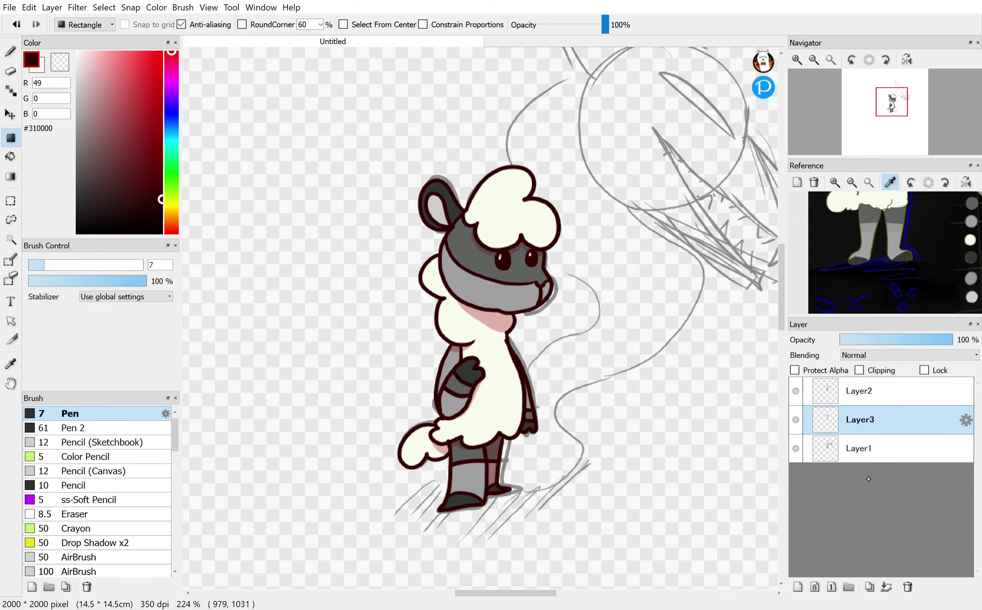
left_click(868, 397)
left_click(887, 586)
left_click(828, 428)
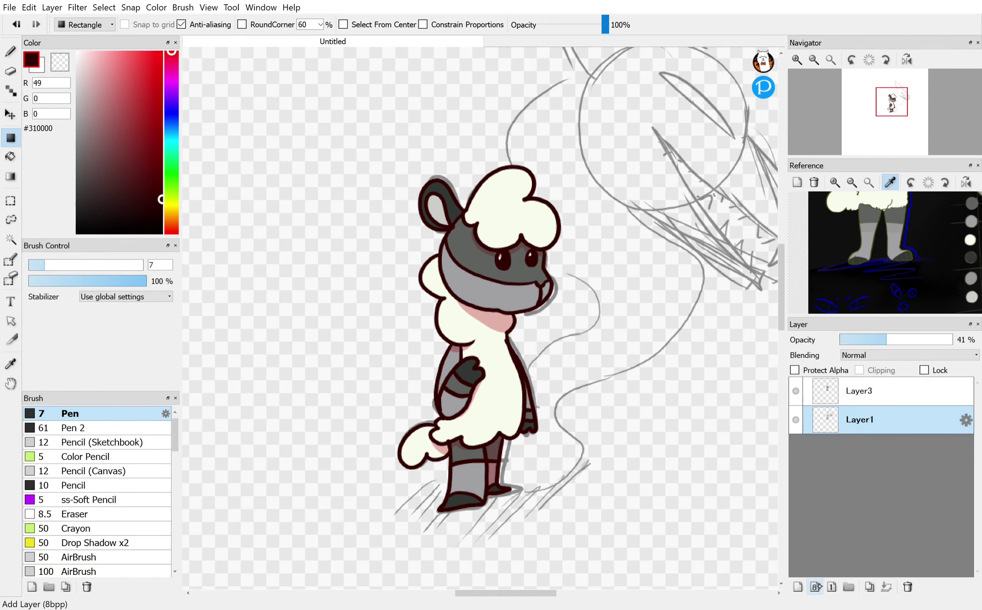
left_click(798, 586)
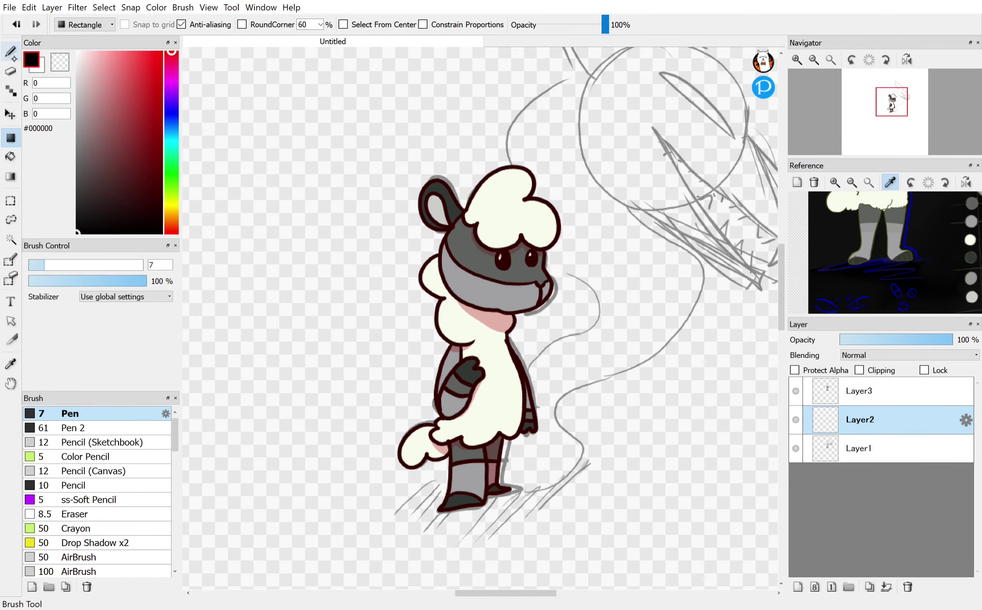
Step: Switch to the Pen on the new Layer2 and zoom the reference image out to show the character's head drawings
left_click(11, 52)
left_click_drag(671, 479, 557, 535)
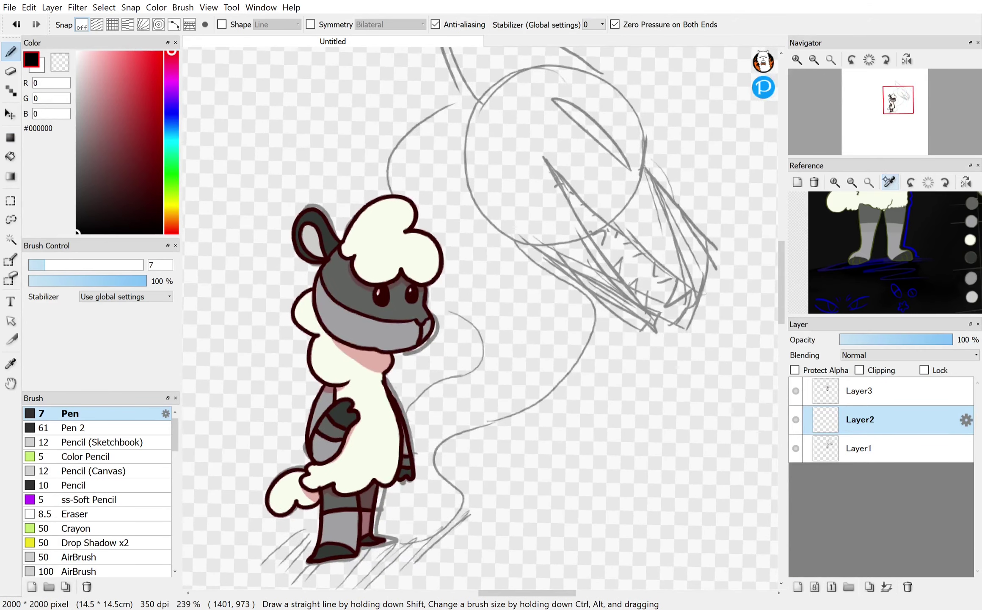
left_click(852, 182)
left_click(852, 182)
mouse_move(915, 247)
left_mouse_down()
mouse_move(820, 299)
mouse_move(903, 280)
left_mouse_up()
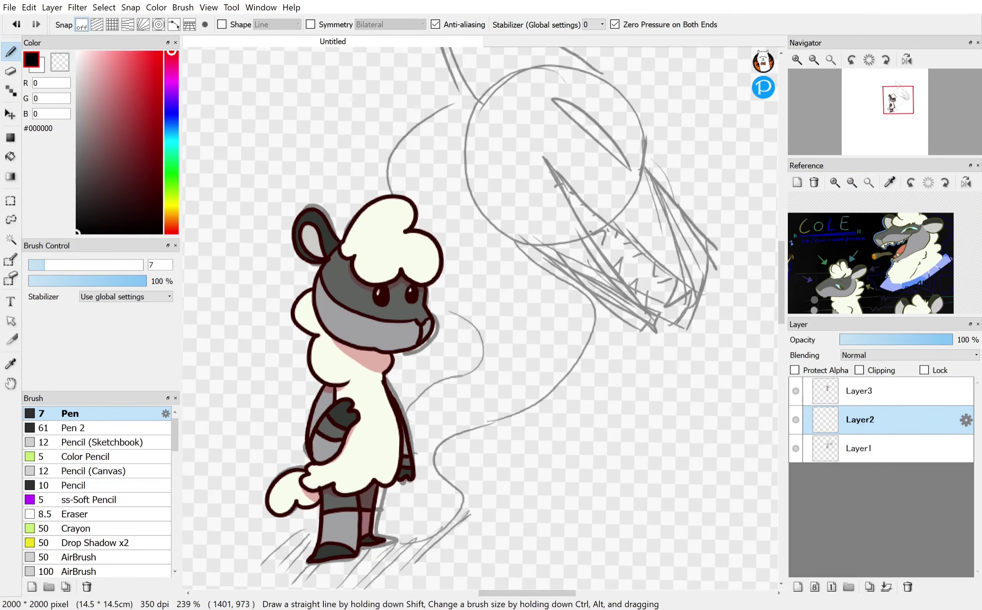
scroll(583, 492, "up", 3)
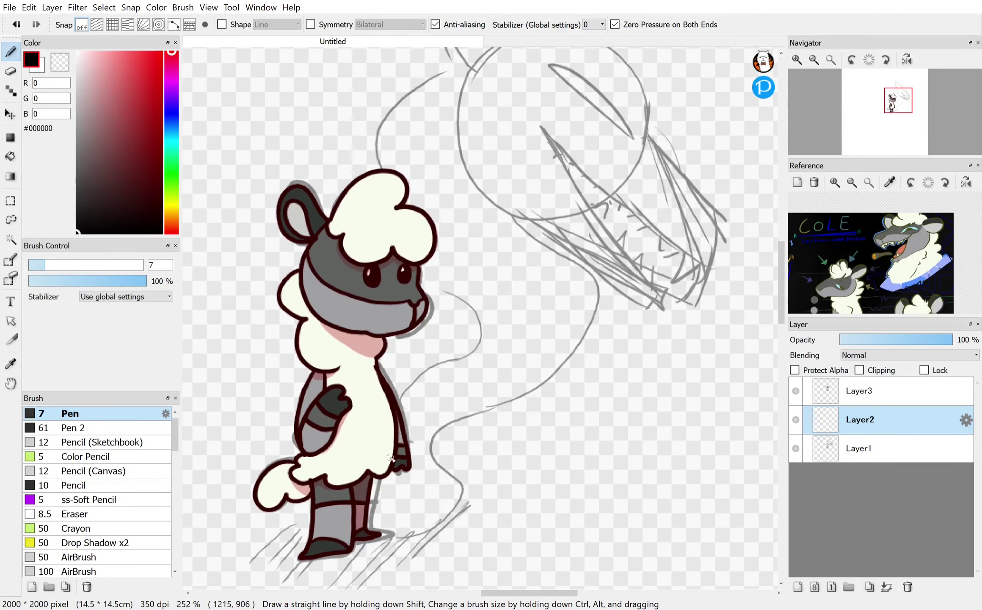
Step: Try a winding black line from the sheep's chin to the monster's head, and another line from the foot, undoing both
mouse_move(413, 321)
left_mouse_down()
mouse_move(522, 315)
mouse_move(597, 215)
mouse_move(574, 126)
left_mouse_up()
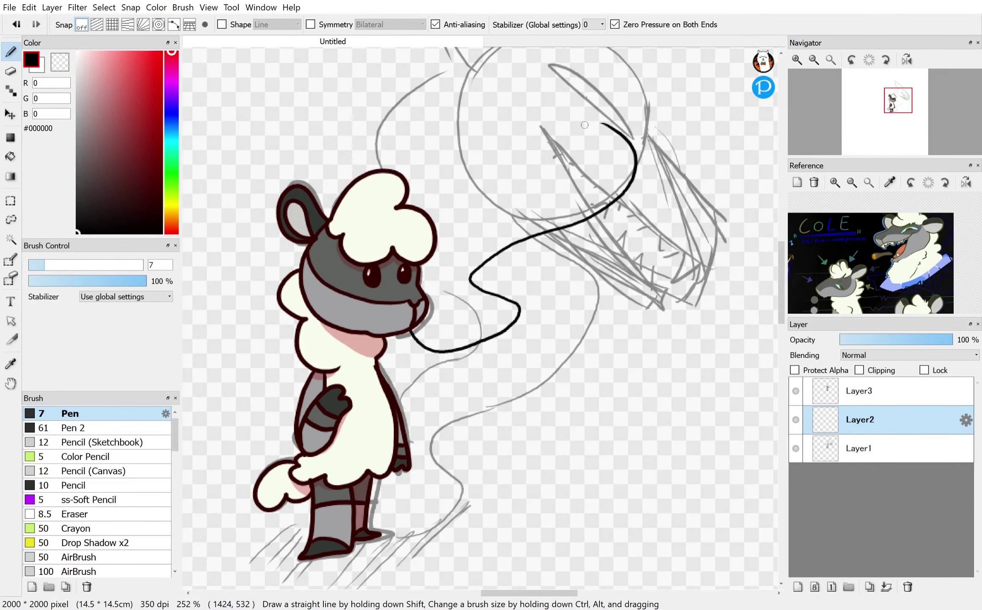
scroll(480, 318, "up", 2)
key("ctrl+z")
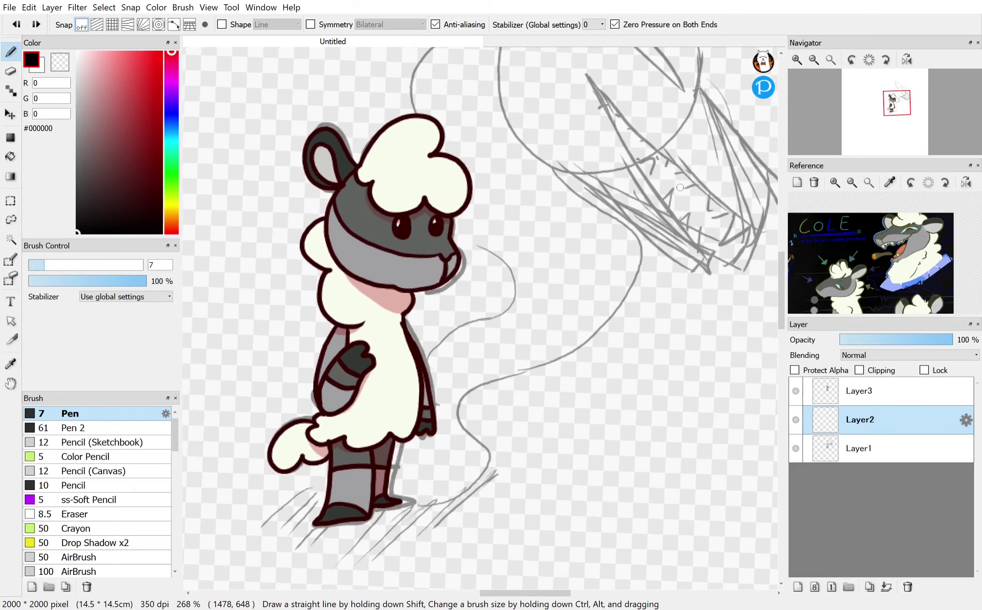
scroll(480, 317, "down", 2)
scroll(480, 317, "down", 2)
mouse_move(486, 527)
left_mouse_down()
mouse_move(359, 438)
mouse_move(404, 181)
left_mouse_up()
key("ctrl+z")
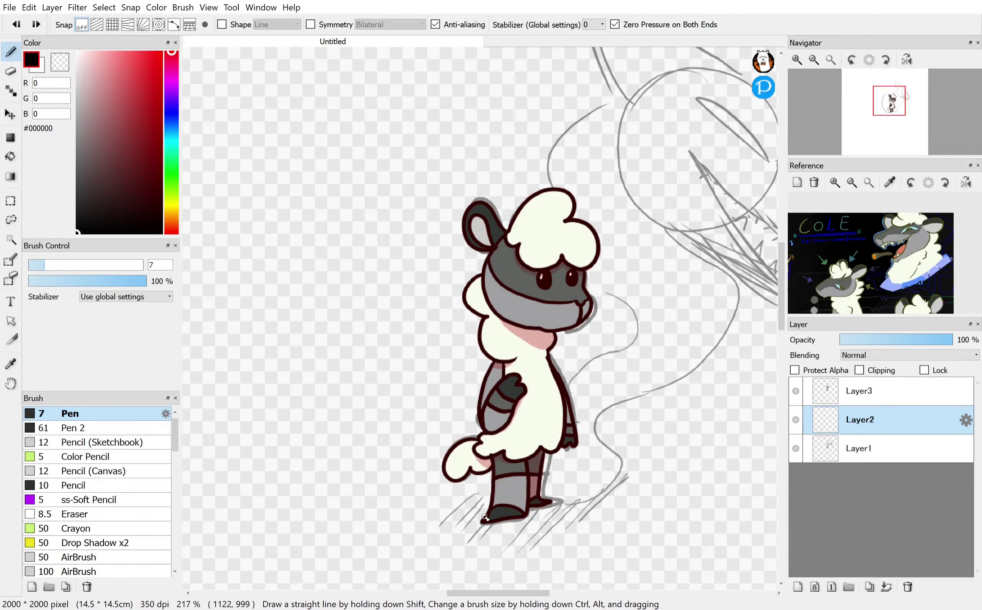
Step: Try a large monster outline behind the sheep, running from its foot up through two pointed ears to its wool
mouse_move(379, 493)
left_mouse_down()
mouse_move(338, 296)
mouse_move(364, 96)
left_mouse_up()
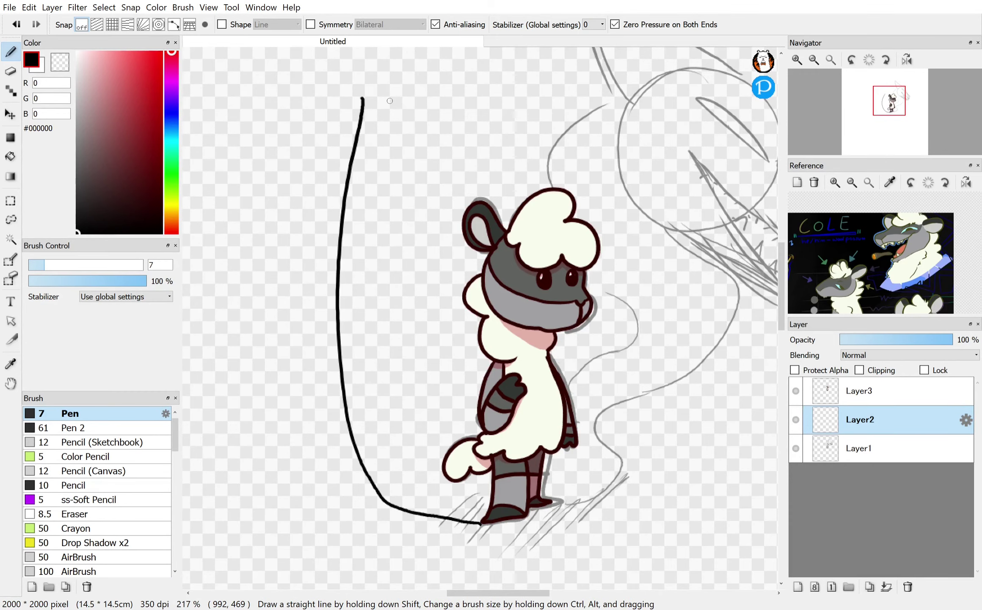
scroll(527, 362, "up", 2)
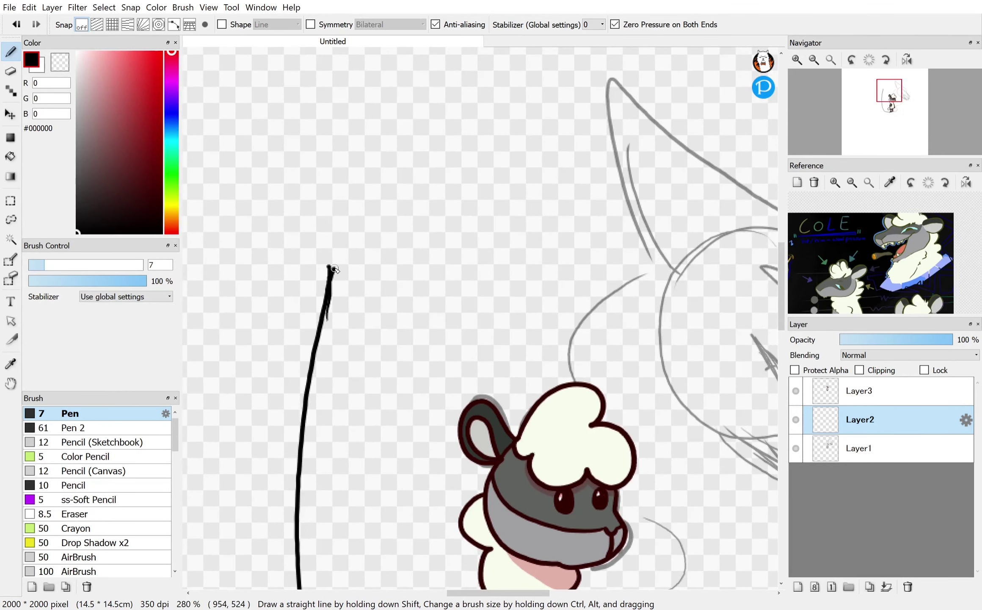
left_click_drag(333, 258, 351, 176)
key("ctrl+z")
mouse_move(316, 341)
left_mouse_down()
mouse_move(325, 266)
mouse_move(374, 151)
mouse_move(422, 292)
left_mouse_up()
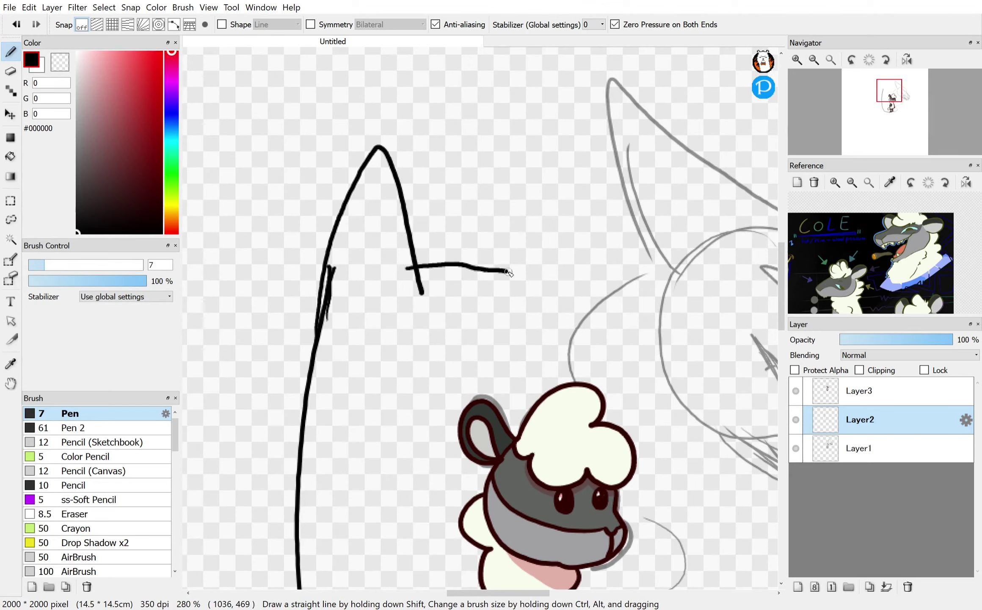
mouse_move(508, 272)
left_mouse_down()
mouse_move(539, 282)
mouse_move(440, 269)
mouse_move(499, 280)
mouse_move(581, 174)
mouse_move(578, 455)
left_mouse_up()
key("ctrl+z")
scroll(424, 360, "up", 3)
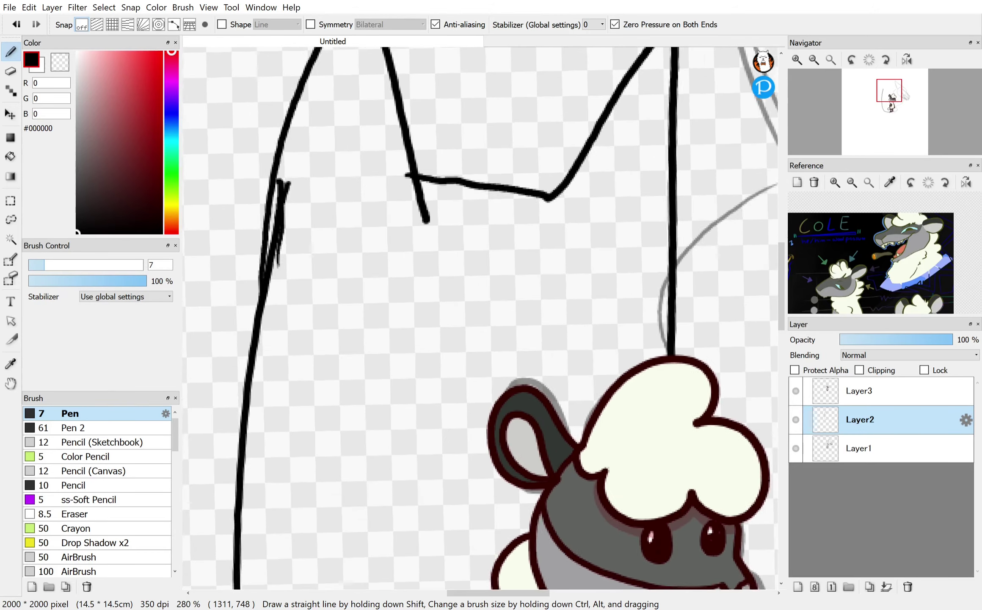
Step: Try a jagged grin and a slanted eye inside the large monster outline, redrawing the first version of the grin
mouse_move(311, 339)
left_mouse_down()
mouse_move(337, 398)
mouse_move(351, 389)
mouse_move(506, 422)
left_mouse_up()
key("ctrl+z")
left_click_drag(561, 385, 621, 351)
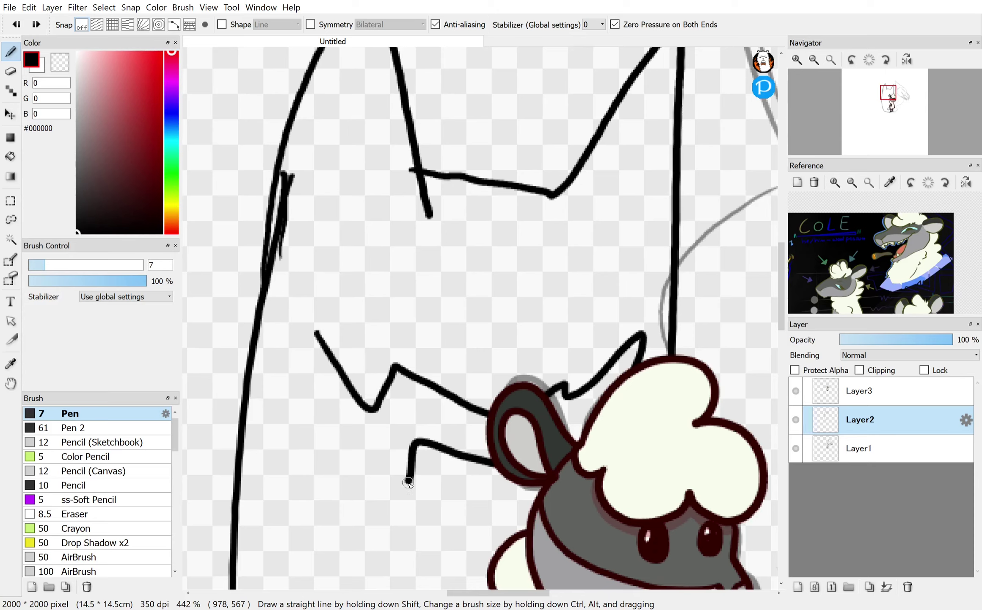
key("ctrl+z")
mouse_move(315, 338)
left_mouse_down()
mouse_move(374, 356)
mouse_move(509, 441)
left_mouse_up()
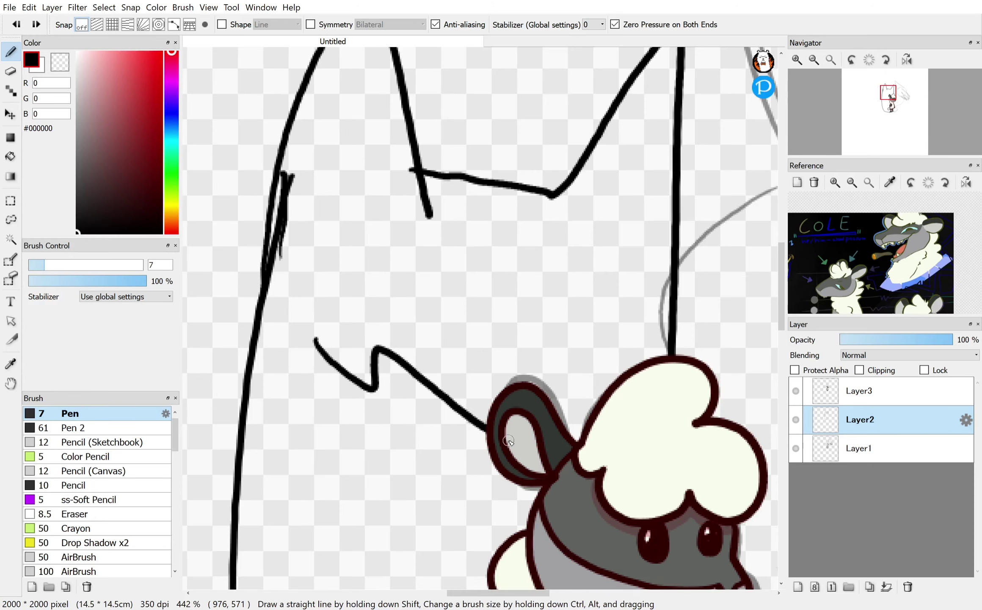
left_click_drag(572, 378, 647, 329)
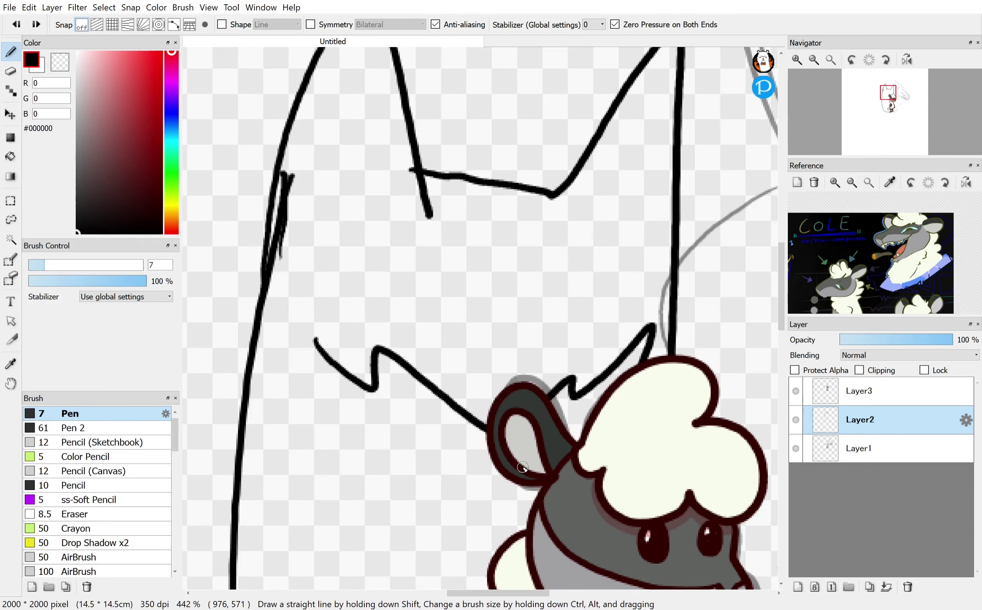
mouse_move(523, 467)
left_mouse_down()
mouse_move(479, 463)
mouse_move(407, 430)
mouse_move(400, 469)
mouse_move(325, 374)
mouse_move(304, 311)
left_mouse_up()
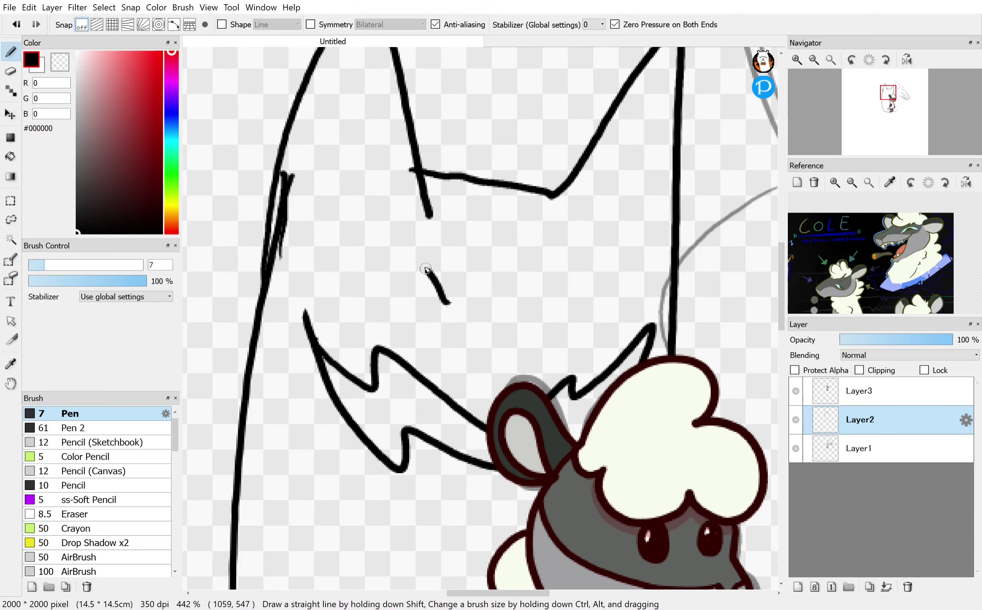
left_click_drag(426, 269, 432, 313)
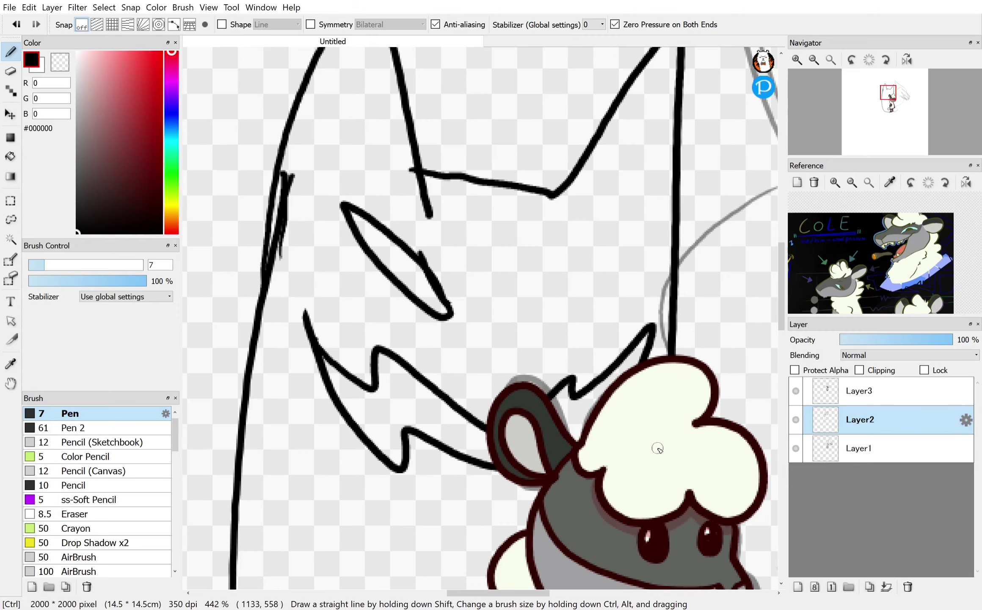
Step: Undo the entire large monster drawing behind the sheep, then try and undo another stroke beside the sheep
scroll(547, 288, "down", 5)
key("ctrl+z")
key("ctrl+z")
key("ctrl+z")
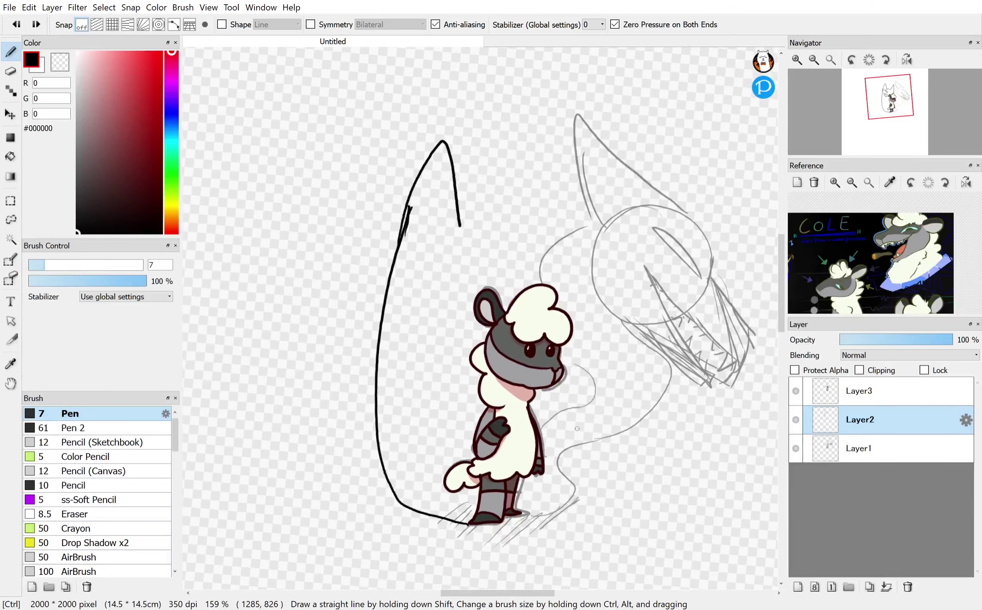
scroll(574, 311, "up", 1)
key("ctrl+z")
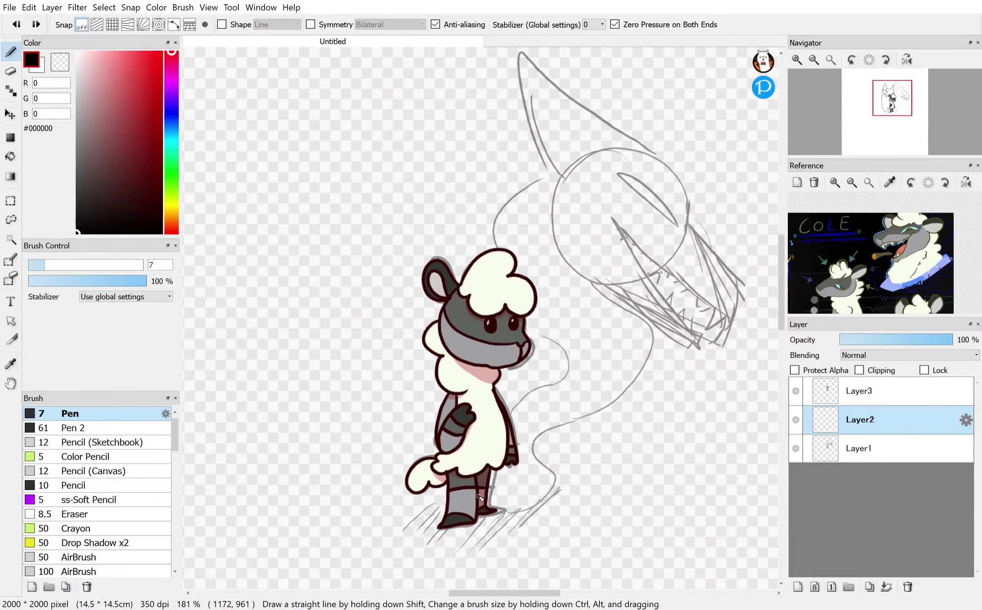
mouse_move(570, 489)
left_mouse_down()
mouse_move(592, 479)
mouse_move(592, 354)
mouse_move(580, 297)
left_mouse_up()
key("ctrl+z")
Step: On Layer2, ink the monster's arched neck from the sheep's wool, its forehead and its pointed ear in black
scroll(613, 251, "up", 2)
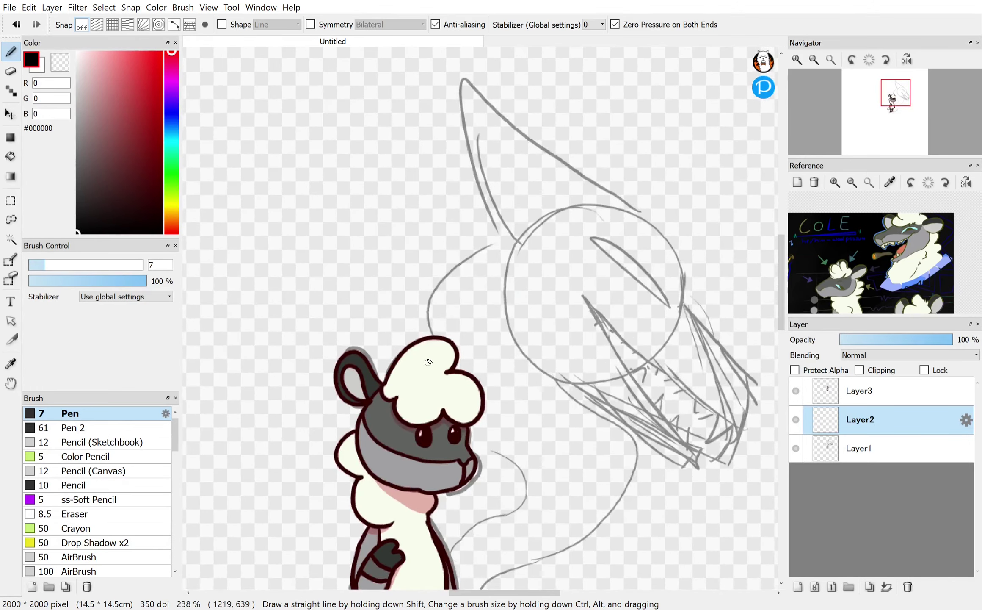
left_click_drag(429, 362, 560, 243)
scroll(650, 273, "up", 1)
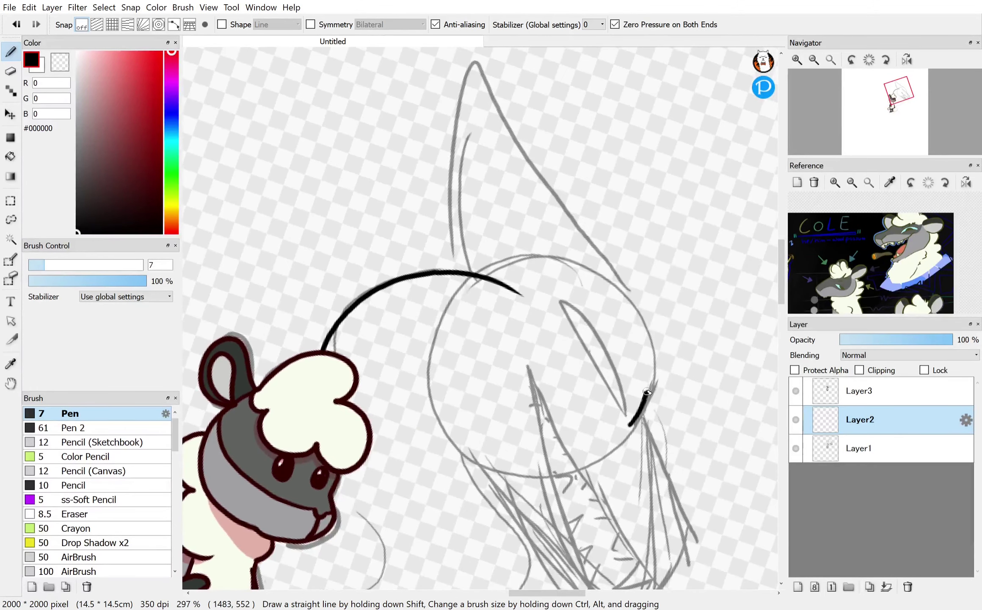
mouse_move(647, 392)
left_mouse_down()
mouse_move(503, 94)
mouse_move(484, 333)
left_mouse_up()
scroll(658, 349, "up", 1)
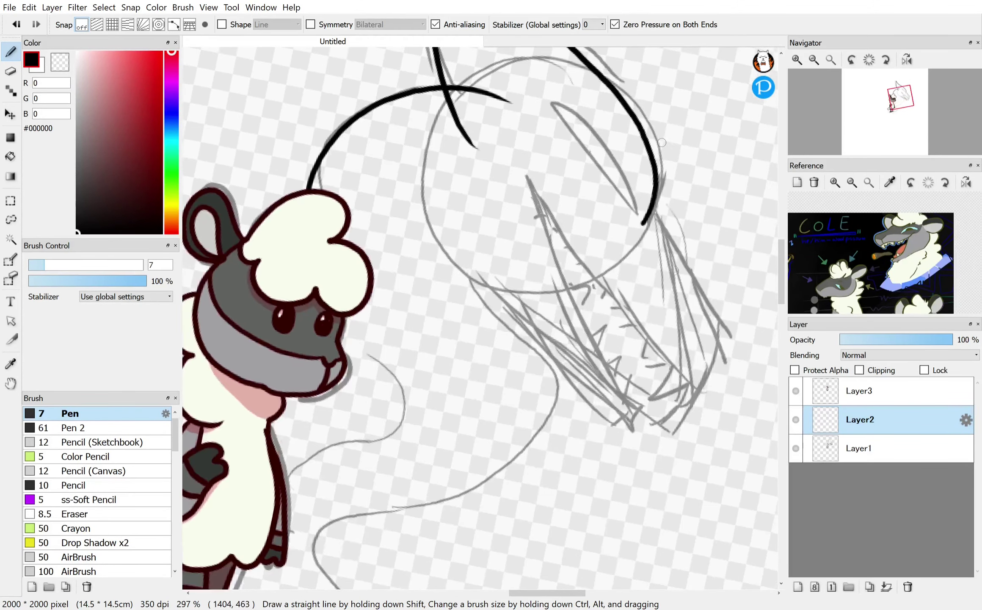
Step: Ink the monster's snout, the upper and lower mouth edges and the underside of its open jaw over the sketch
left_click_drag(657, 160, 734, 269)
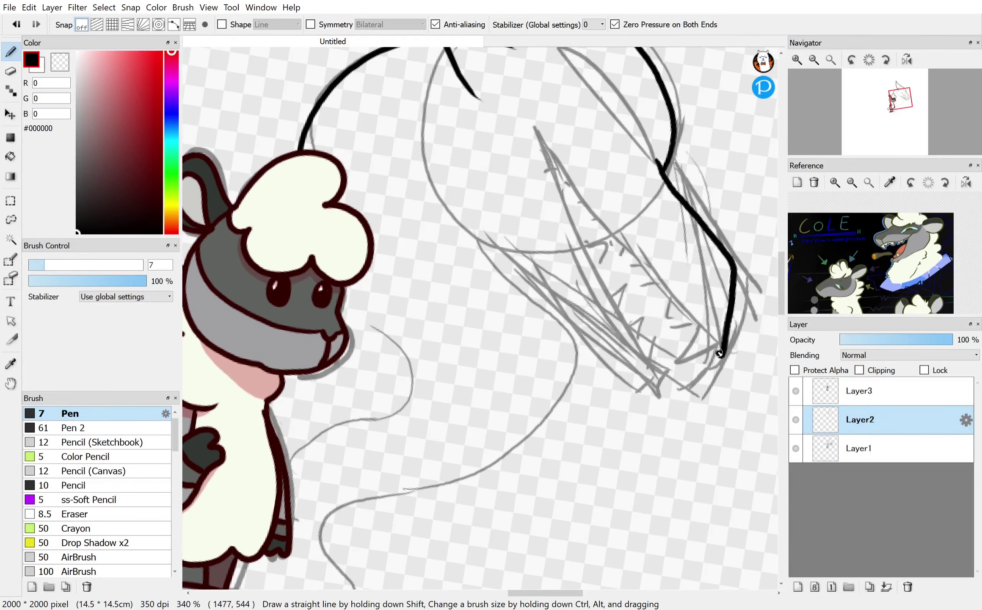
mouse_move(720, 353)
left_mouse_down()
mouse_move(621, 250)
mouse_move(527, 80)
left_mouse_up()
left_click_drag(660, 371, 531, 76)
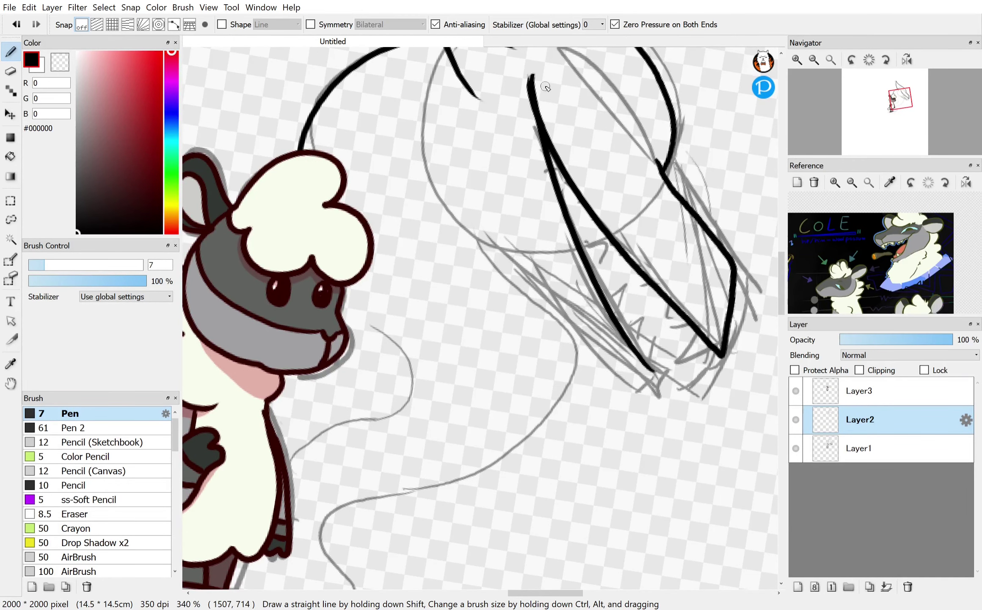
mouse_move(652, 375)
left_mouse_down()
mouse_move(565, 315)
mouse_move(446, 141)
left_mouse_up()
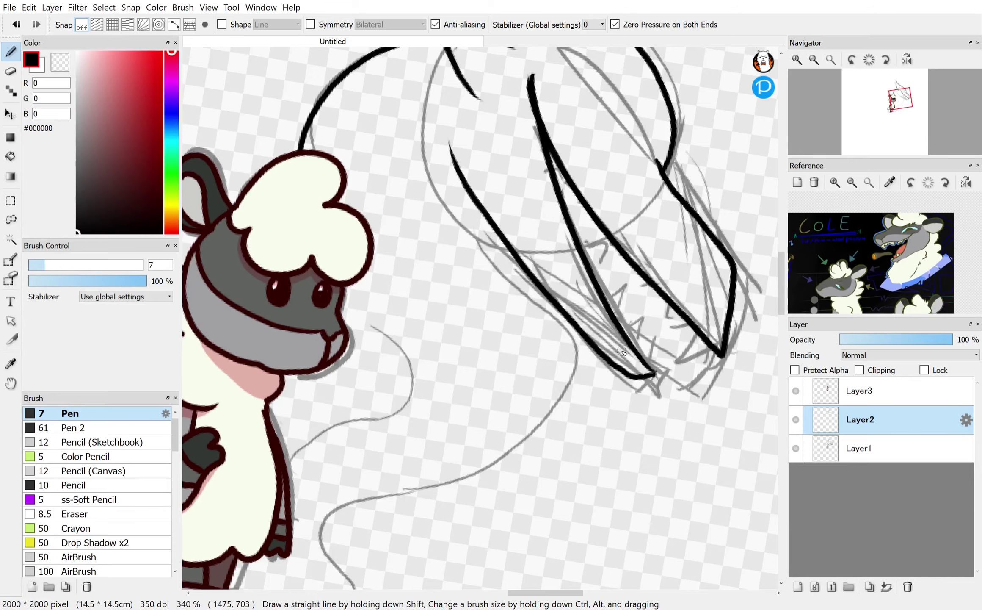
Step: Try inking the monster's throat from its jaw down to the sheep's feet, plus a short curve beside the sheep's muzzle
scroll(565, 161, "down", 1)
mouse_move(559, 168)
left_mouse_down()
mouse_move(617, 305)
mouse_move(565, 366)
mouse_move(432, 406)
mouse_move(412, 481)
mouse_move(416, 535)
mouse_move(284, 555)
left_mouse_up()
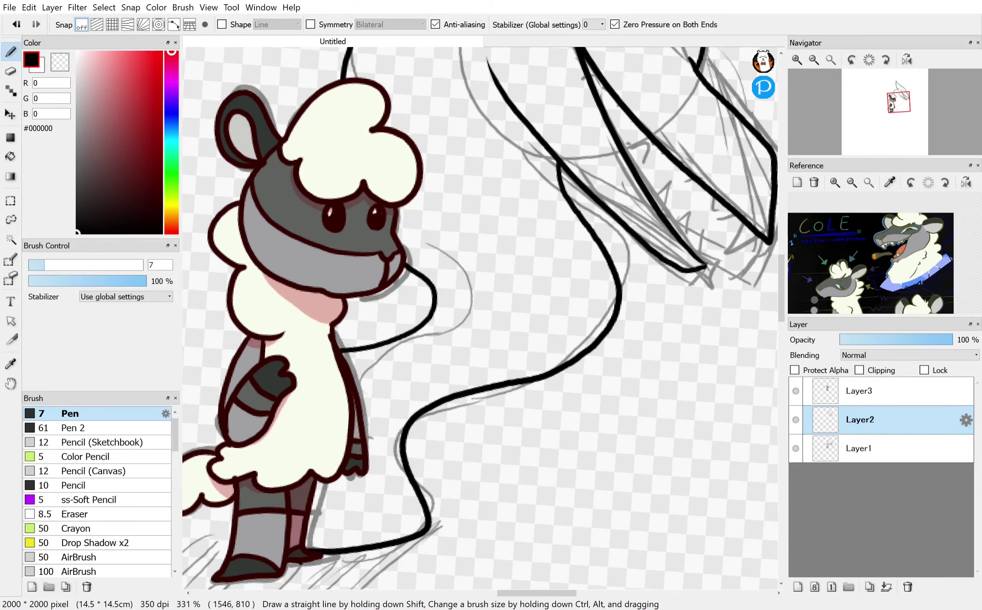
scroll(609, 425, "down", 3)
scroll(609, 425, "up", 2)
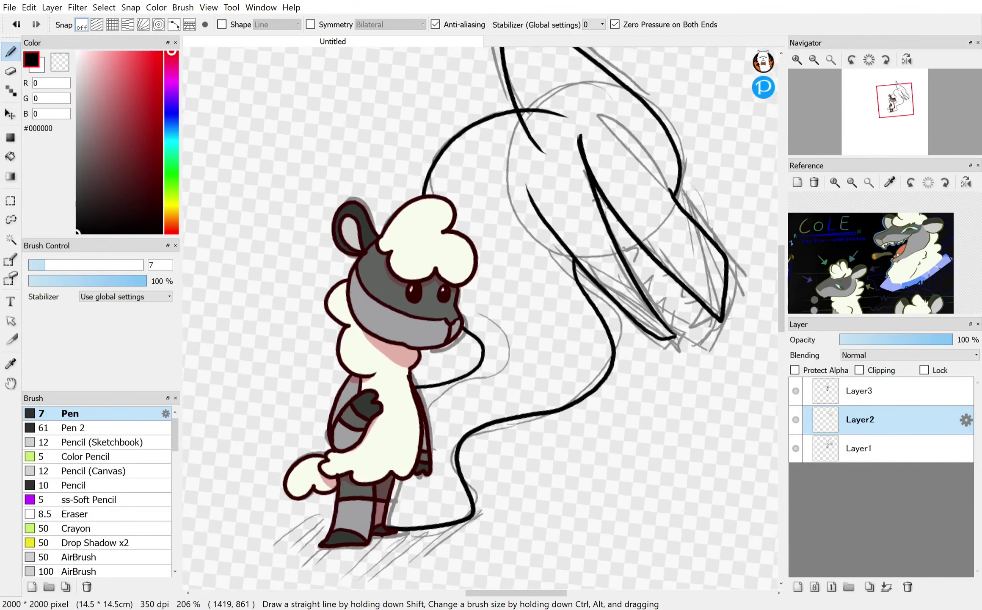
scroll(637, 253, "up", 1)
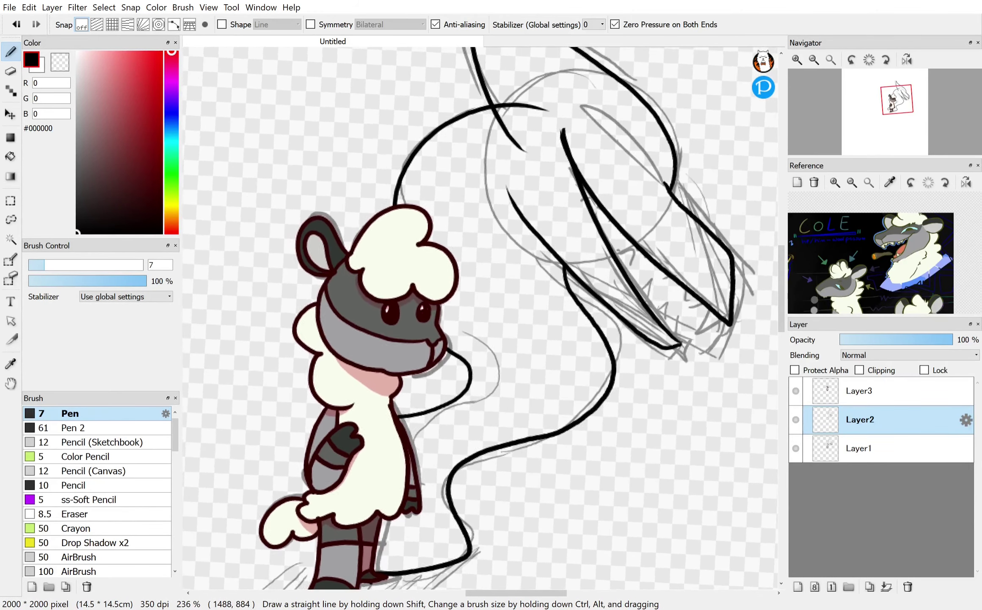
Step: Undo all of the monster's black ink lines on Layer2, back to the bare sketch
key("ctrl+z")
key("ctrl+z")
key("ctrl+z")
key("ctrl+z")
key("ctrl+z")
key("ctrl+z")
key("ctrl+z")
key("ctrl+z")
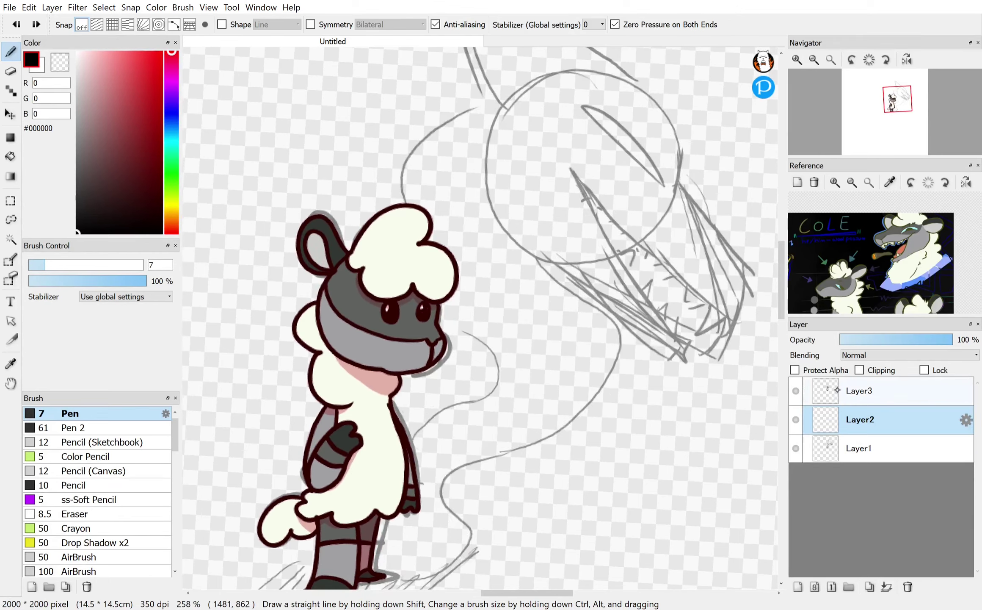
Step: Add a layer above Layer3 and draw a small flared cone sticking out of the sheep's mouth in its maroon line colour
left_click(837, 390)
left_click(798, 587)
scroll(442, 351, "up", 16)
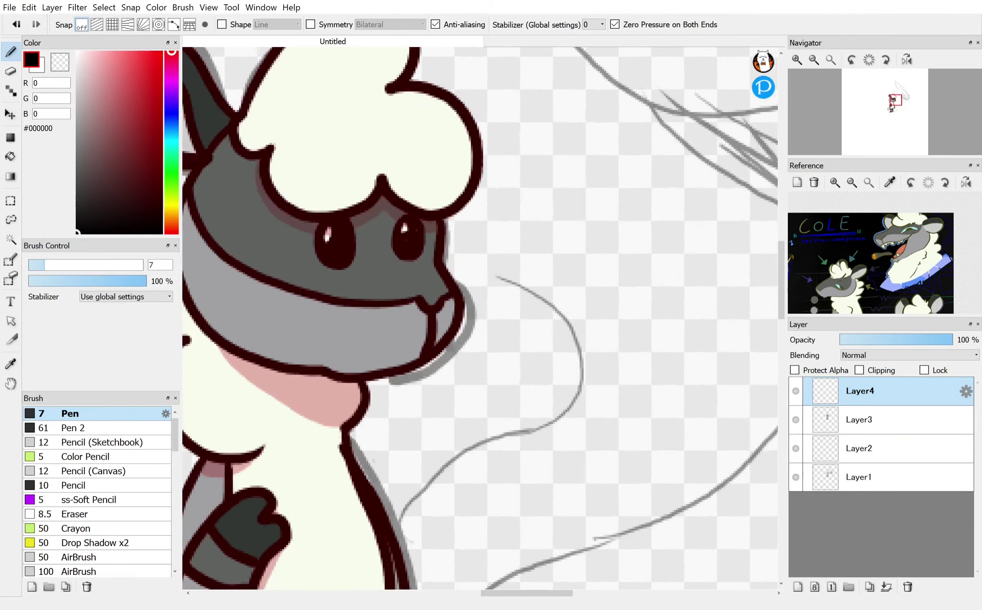
key("i")
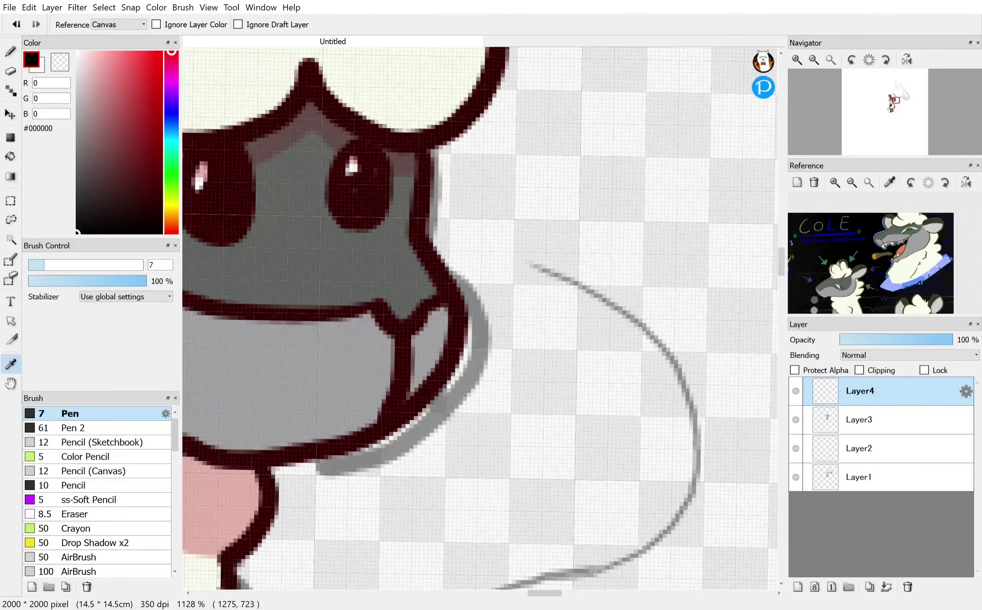
left_click(396, 396)
key("b")
mouse_move(409, 366)
left_mouse_down()
mouse_move(513, 334)
mouse_move(490, 426)
mouse_move(403, 371)
mouse_move(478, 430)
left_mouse_up()
scroll(453, 400, "up", 2)
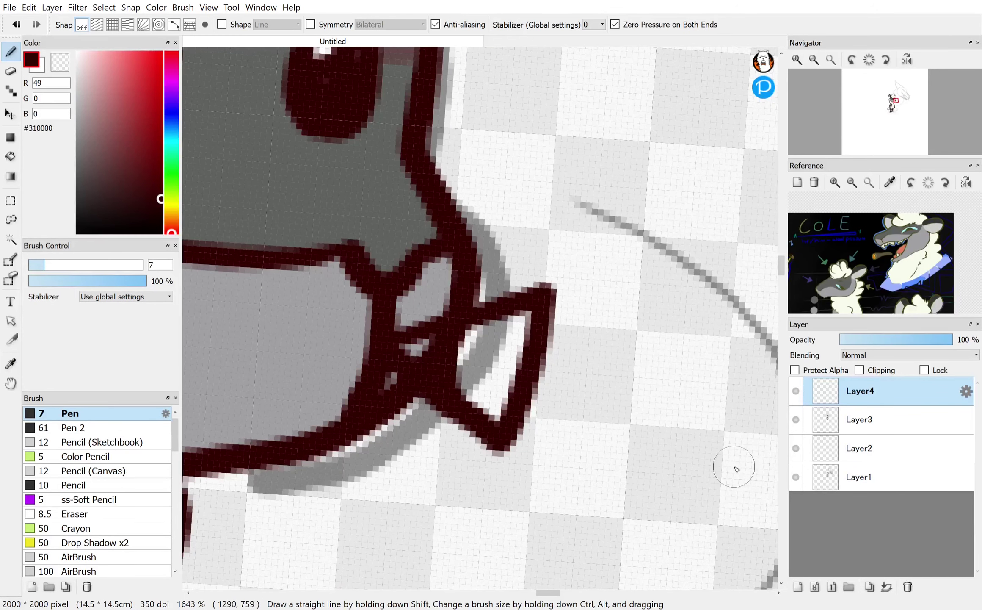
Step: On a new layer beneath the cone's outline, colour its flared end light grey #DFDFDF and its narrow base yellow #C3B23D
left_click(826, 420)
left_click(798, 587)
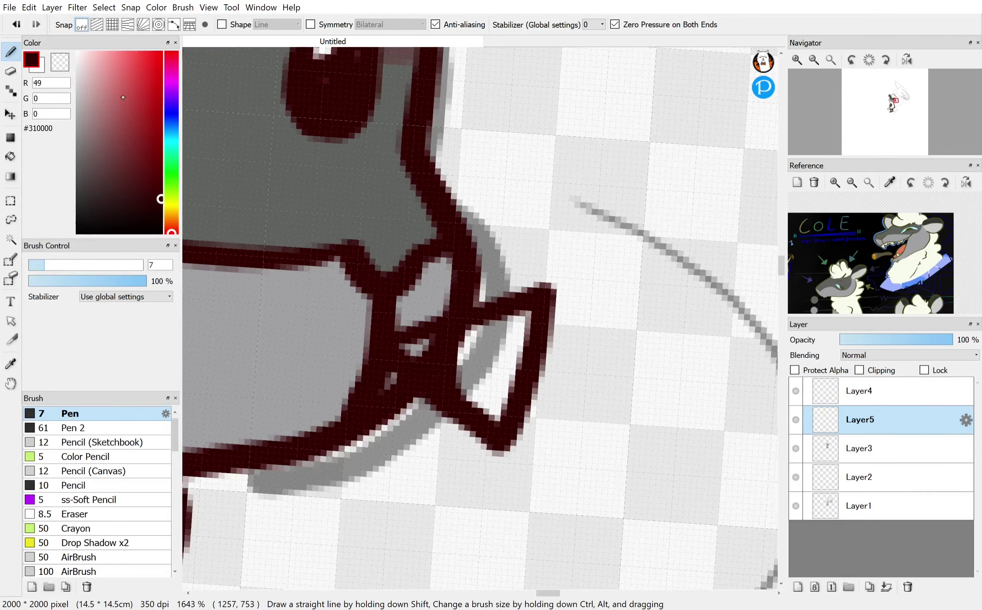
left_click(76, 75)
mouse_move(448, 356)
left_mouse_down()
mouse_move(466, 363)
mouse_move(463, 400)
mouse_move(486, 323)
mouse_move(512, 327)
mouse_move(494, 392)
left_mouse_up()
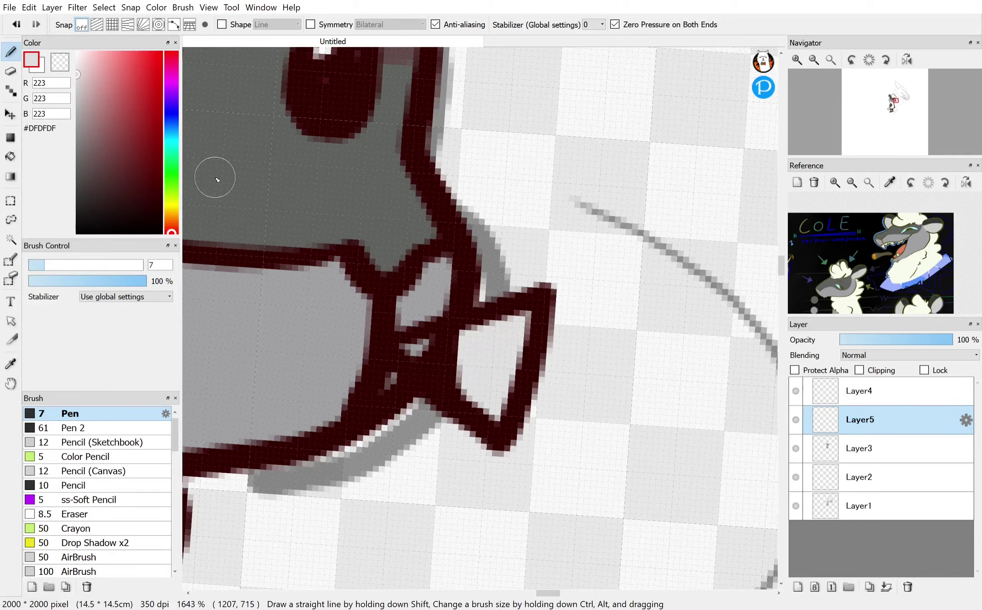
left_click_drag(172, 229, 182, 207)
left_click(135, 94)
left_click_drag(432, 340, 411, 351)
scroll(480, 318, "down", 5)
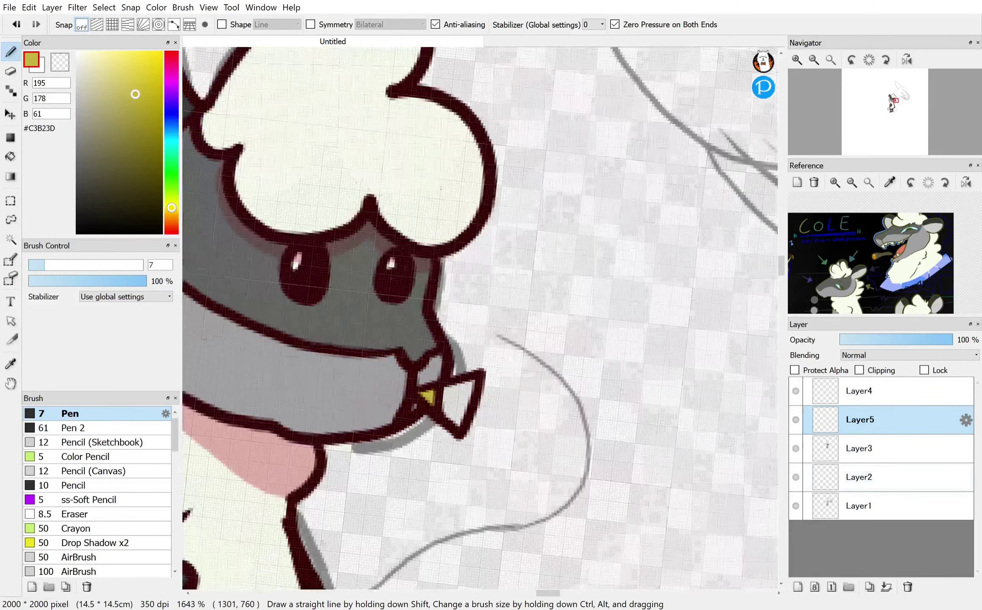
scroll(572, 320, "down", 1)
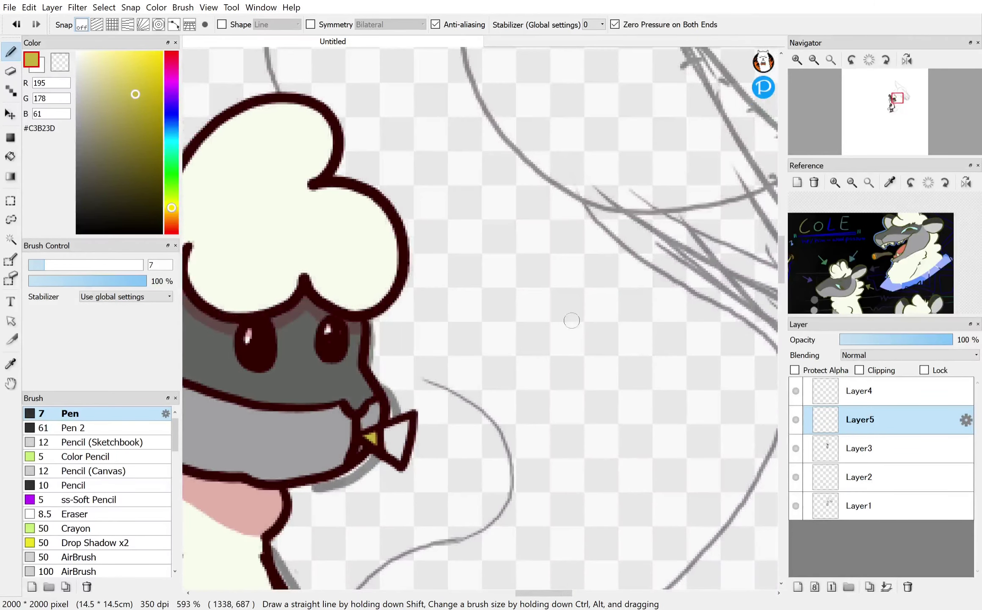
Step: Merge Layer5 and Layer4 down into Layer3, and set the drawing colour to black with Layer2 active
left_click(886, 587)
left_click(834, 390)
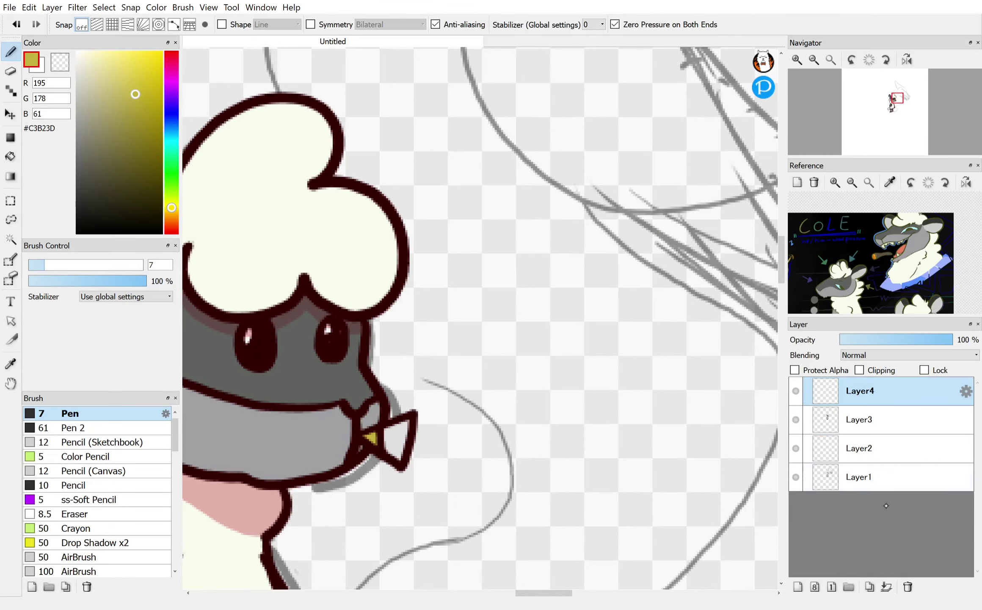
left_click(886, 587)
scroll(575, 355, "down", 1)
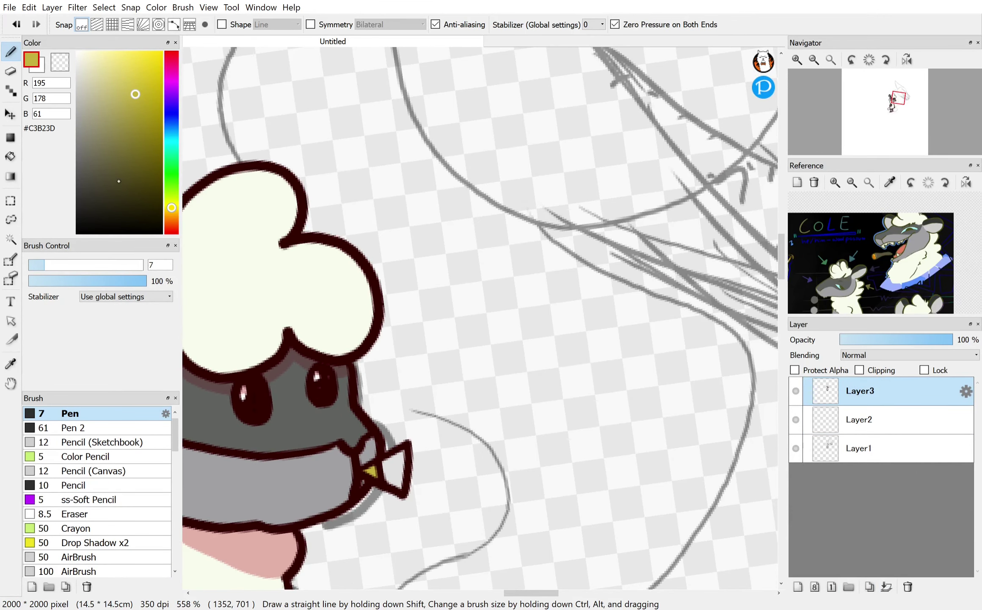
left_click_drag(119, 181, 38, 268)
left_click(846, 418)
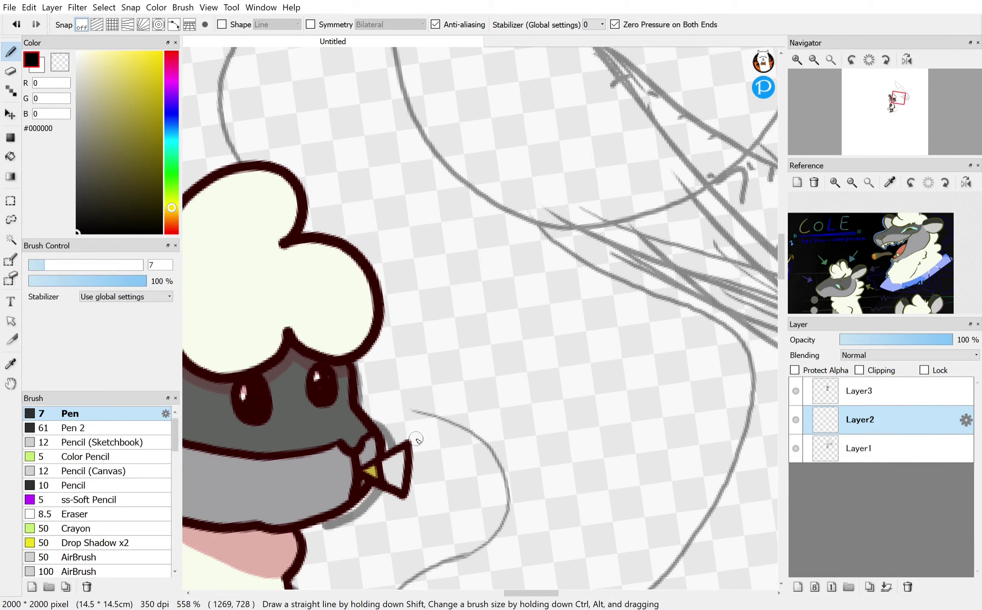
Step: Try inking the monster's neck as curves rising from the cone's flared end
mouse_move(417, 439)
left_mouse_down()
mouse_move(461, 372)
mouse_move(382, 320)
left_mouse_up()
mouse_move(400, 484)
left_mouse_down()
mouse_move(502, 489)
mouse_move(542, 415)
mouse_move(485, 382)
mouse_move(541, 304)
mouse_move(477, 236)
mouse_move(541, 336)
mouse_move(561, 437)
mouse_move(454, 493)
mouse_move(406, 483)
left_mouse_up()
key("ctrl+z")
mouse_move(475, 302)
left_mouse_down()
mouse_move(558, 240)
mouse_move(557, 341)
mouse_move(617, 430)
mouse_move(546, 495)
mouse_move(445, 505)
mouse_move(411, 493)
mouse_move(448, 465)
mouse_move(551, 439)
left_mouse_up()
key("ctrl+z")
key("ctrl+z")
key("ctrl+z")
key("ctrl+z")
key("ctrl+z")
Step: Lasso the monster sketch on Layer1, scale it down and move it up beside the sheep's head, and clear the selection
scroll(550, 439, "down", 5)
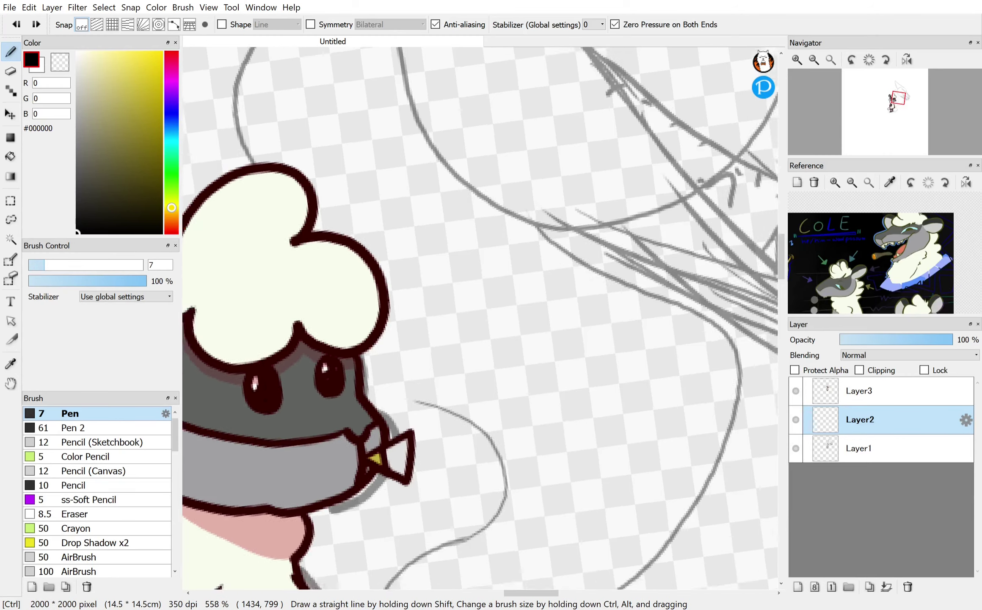
left_click(826, 454)
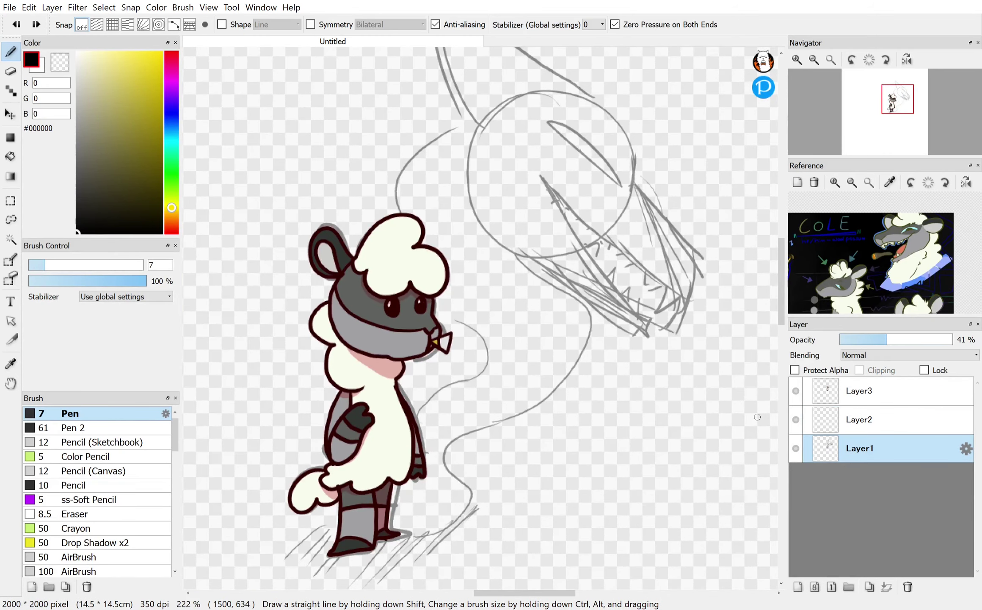
key("l")
scroll(664, 406, "down", 1)
mouse_move(652, 152)
left_mouse_down()
mouse_move(603, 97)
mouse_move(378, 332)
left_mouse_up()
mouse_move(543, 498)
left_mouse_down()
mouse_move(658, 143)
mouse_move(670, 293)
left_mouse_up()
key("ctrl+t")
mouse_move(352, 498)
left_mouse_down()
mouse_move(376, 457)
mouse_move(437, 402)
left_mouse_up()
left_click_drag(535, 302, 526, 263)
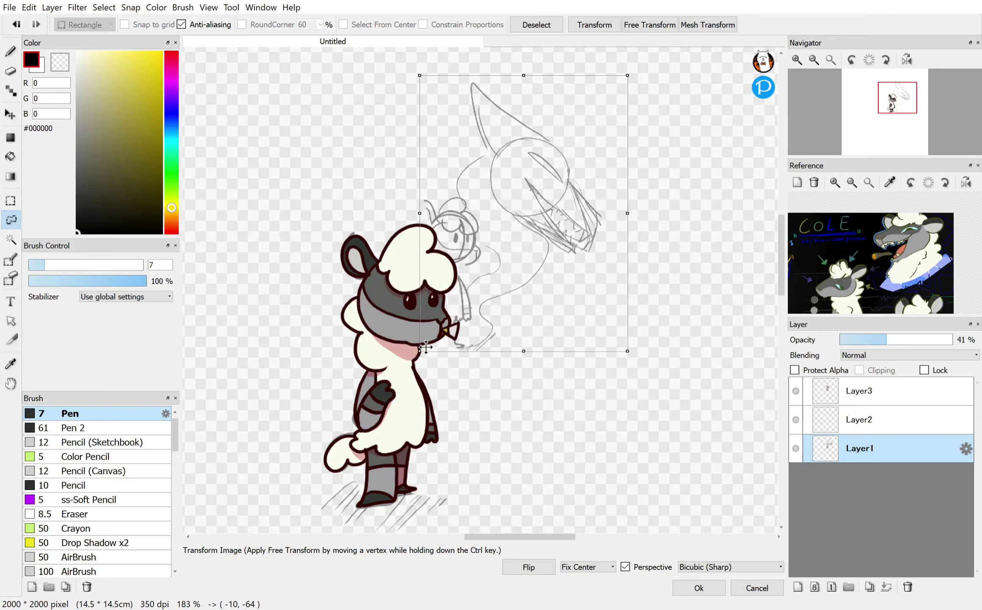
left_click_drag(426, 347, 441, 324)
left_click_drag(518, 289, 507, 307)
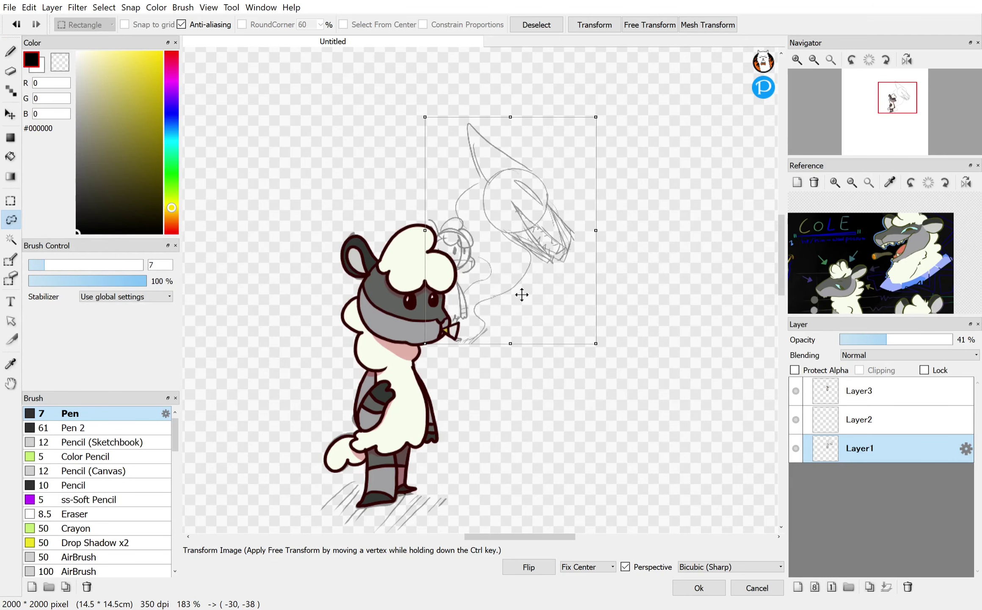
key("Return")
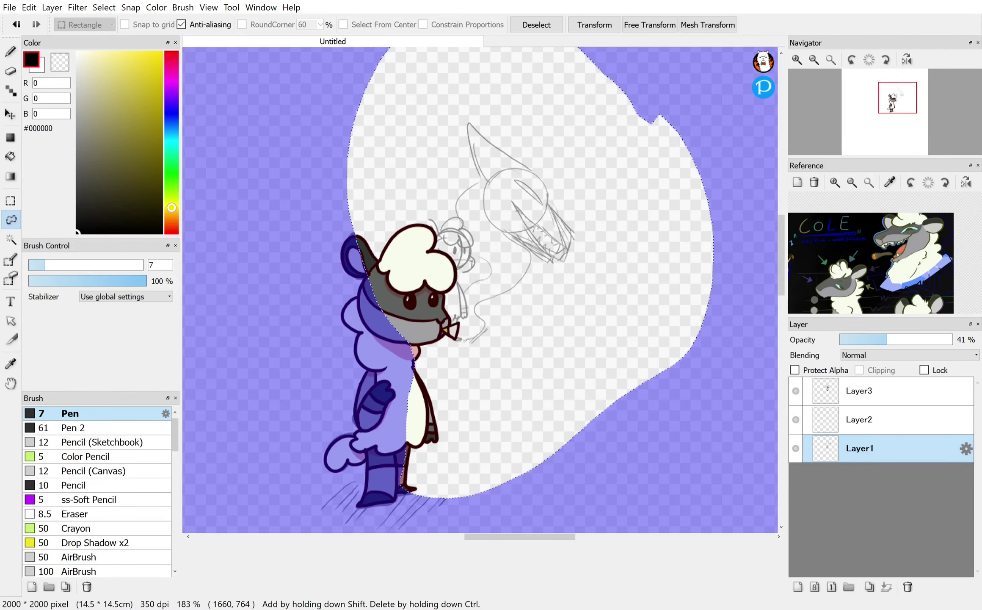
left_click(10, 200)
left_click_drag(243, 291, 245, 294)
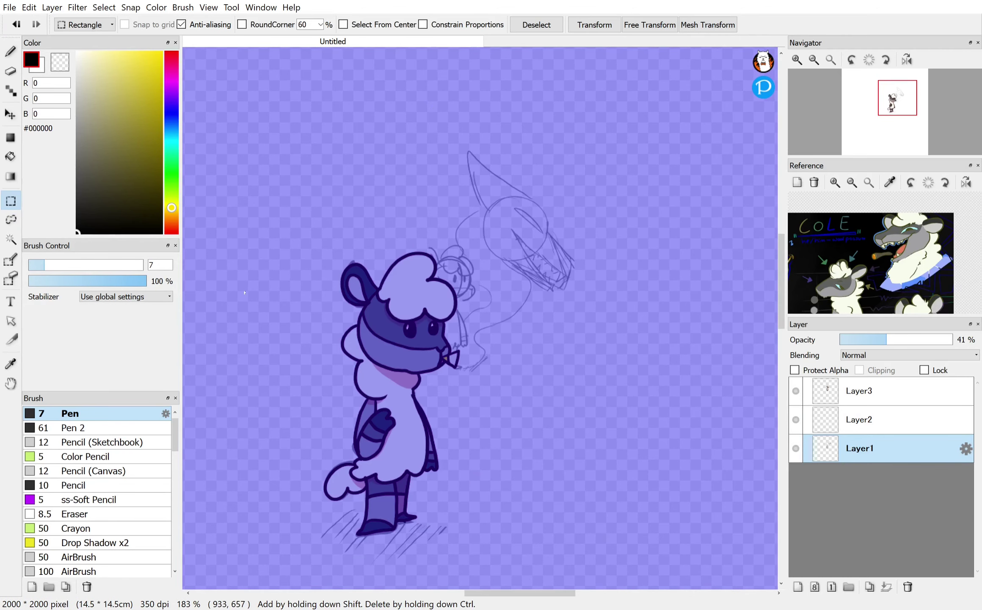
left_click(273, 330)
left_click(11, 51)
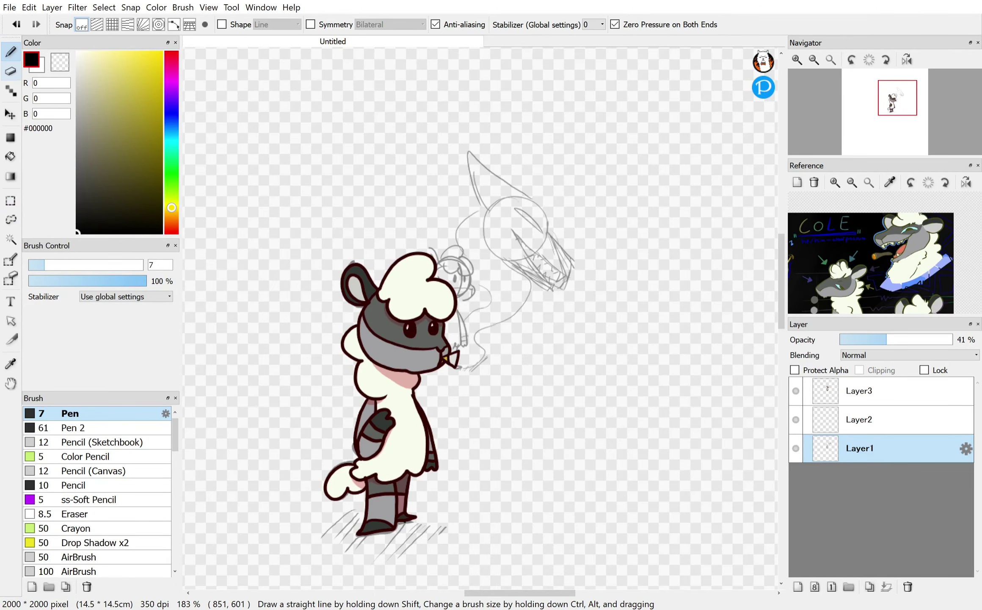
Step: On Layer2, ink the curve of the monster's smoke-like neck nearest the sheep, rising from the cone in black
left_click(885, 419)
scroll(462, 288, "up", 3)
scroll(548, 365, "up", 3)
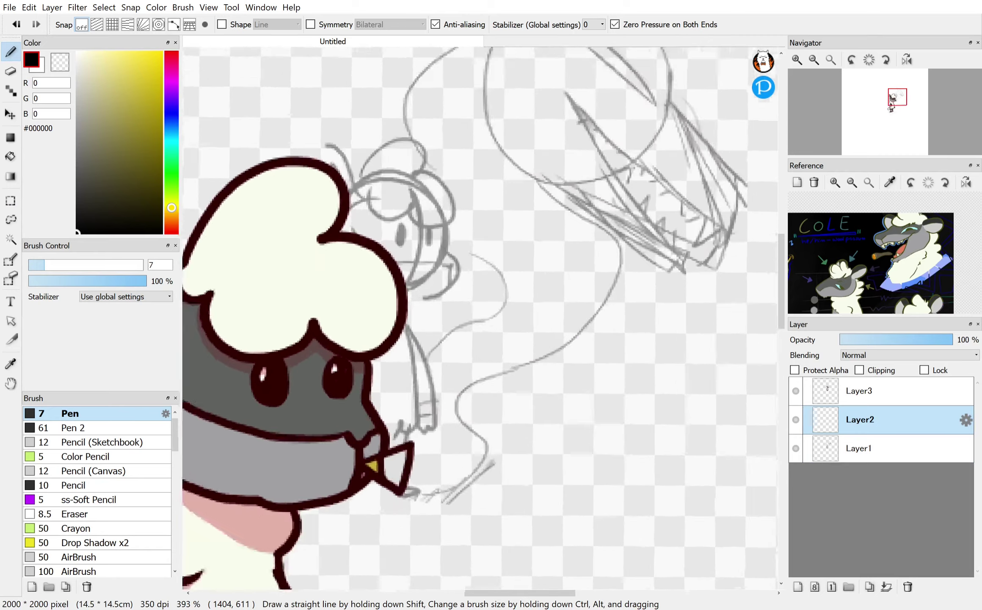
mouse_move(350, 472)
left_mouse_down()
mouse_move(368, 424)
mouse_move(341, 369)
mouse_move(485, 270)
left_mouse_up()
key("ctrl+z")
mouse_move(426, 177)
left_mouse_down()
mouse_move(470, 200)
mouse_move(476, 280)
mouse_move(355, 354)
mouse_move(362, 450)
mouse_move(340, 479)
mouse_move(357, 496)
mouse_move(345, 492)
mouse_move(383, 501)
mouse_move(440, 461)
left_mouse_up()
key("ctrl+z")
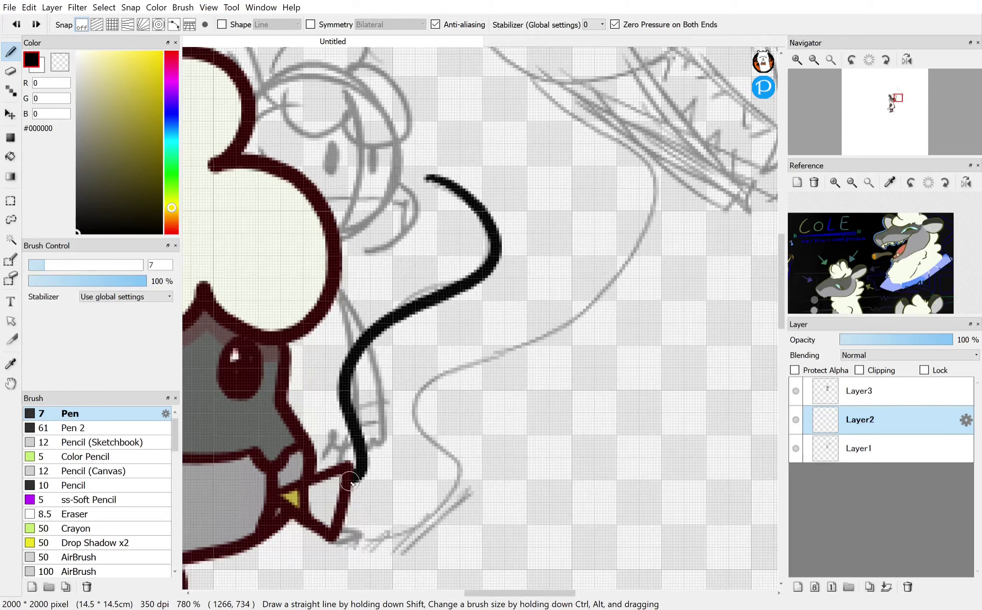
Step: Ink the neck's outer edge from the cone up to the jaw and extend the inner edge around the back of the head
mouse_move(353, 481)
left_mouse_down()
mouse_move(381, 488)
mouse_move(413, 467)
mouse_move(383, 373)
left_mouse_up()
key("ctrl+z")
mouse_move(352, 500)
left_mouse_down()
mouse_move(426, 476)
mouse_move(441, 438)
mouse_move(408, 403)
left_mouse_up()
key("ctrl+z")
mouse_move(352, 502)
left_mouse_down()
mouse_move(426, 462)
mouse_move(436, 366)
mouse_move(634, 204)
mouse_move(578, 127)
left_mouse_up()
left_click_drag(629, 226, 600, 535)
mouse_move(424, 495)
left_mouse_down()
mouse_move(296, 343)
mouse_move(472, 168)
left_mouse_up()
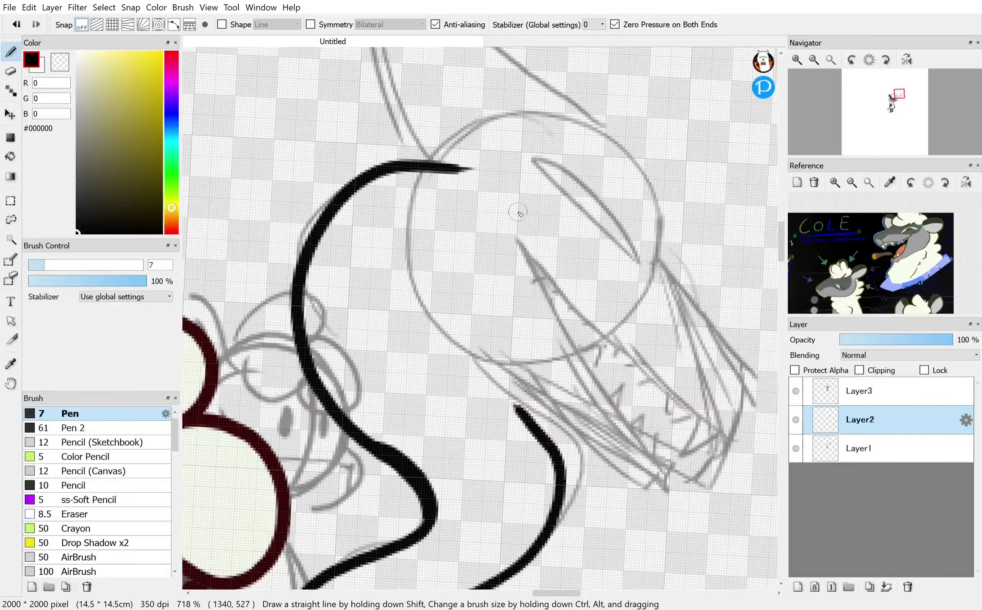
Step: Ink the monster's open jaws, snout, forehead, pointed ear and slanted eye over the sketch in black
left_click_drag(553, 454, 479, 291)
mouse_move(630, 253)
left_mouse_down()
mouse_move(626, 379)
mouse_move(551, 441)
left_mouse_up()
left_click_drag(645, 284, 660, 338)
mouse_move(590, 537)
left_mouse_down()
mouse_move(609, 483)
mouse_move(508, 55)
mouse_move(421, 310)
left_mouse_up()
mouse_move(649, 427)
left_mouse_down()
mouse_move(648, 313)
mouse_move(659, 271)
left_mouse_up()
mouse_move(367, 218)
left_mouse_down()
mouse_move(442, 509)
mouse_move(454, 504)
mouse_move(441, 381)
mouse_move(491, 111)
left_mouse_up()
mouse_move(494, 148)
left_mouse_down()
mouse_move(488, 183)
mouse_move(536, 506)
mouse_move(576, 501)
mouse_move(610, 481)
mouse_move(612, 277)
mouse_move(607, 293)
mouse_move(549, 75)
mouse_move(586, 124)
mouse_move(584, 278)
mouse_move(593, 223)
mouse_move(581, 100)
mouse_move(562, 106)
mouse_move(576, 273)
mouse_move(602, 241)
mouse_move(587, 260)
mouse_move(602, 216)
mouse_move(571, 74)
mouse_move(590, 278)
left_mouse_up()
key("ctrl+z")
key("ctrl+z")
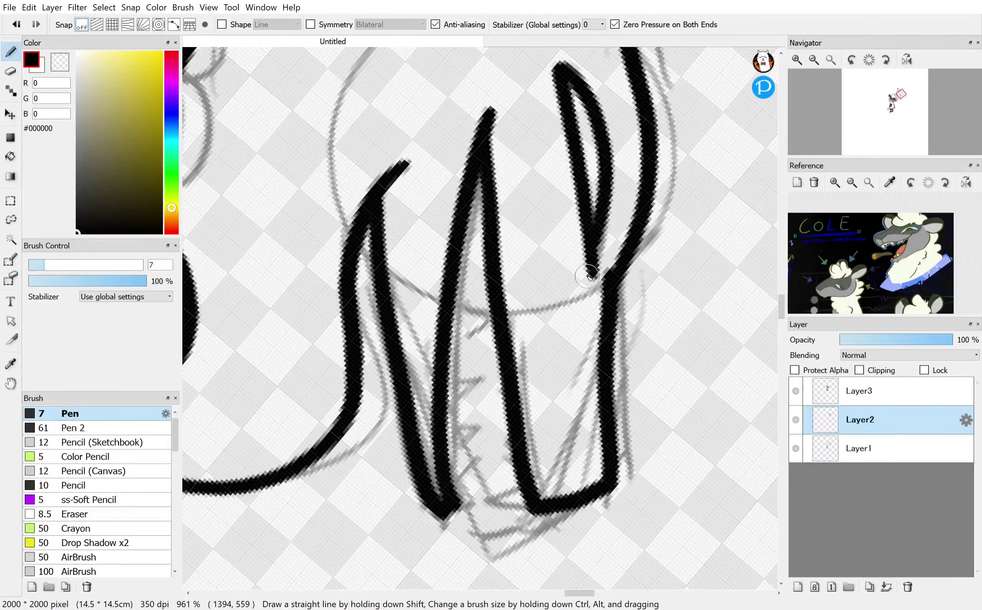
scroll(616, 417, "down", 4)
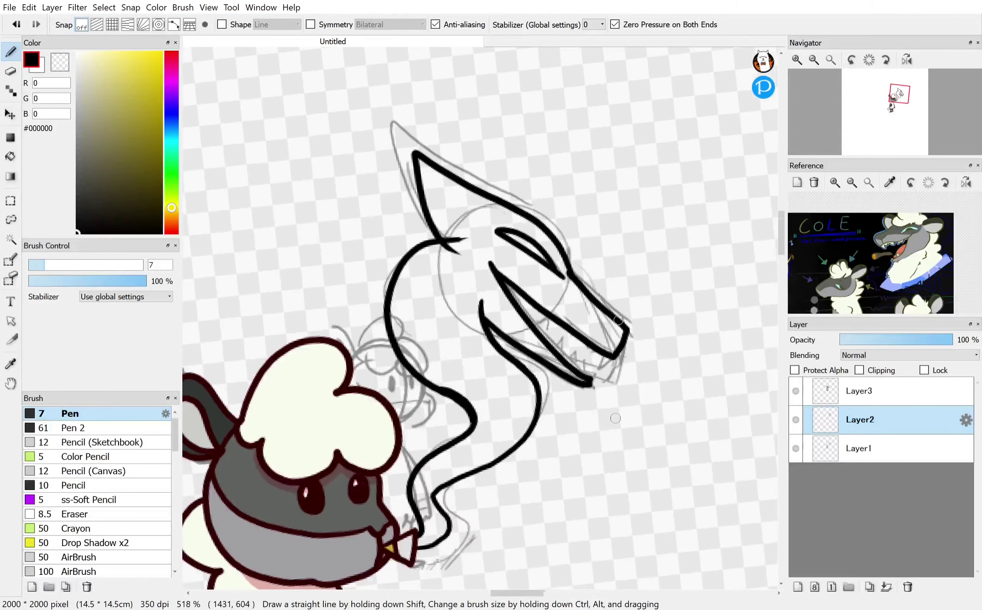
Step: Hide the Layer1 sketch and bucket-fill the monster's outline with black, leaving the eye and mouth empty
left_click(796, 448)
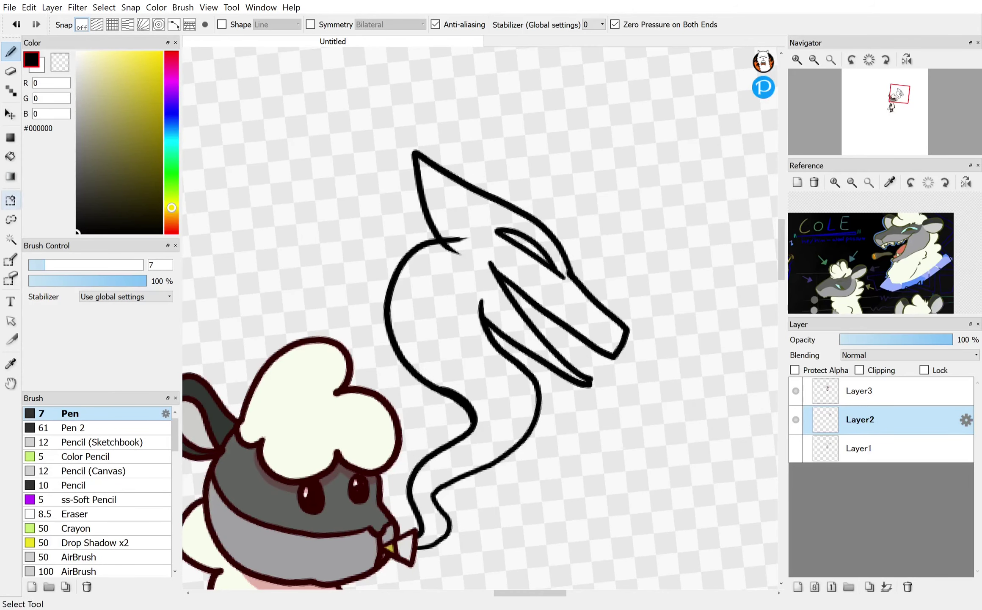
left_click(11, 176)
left_click(10, 157)
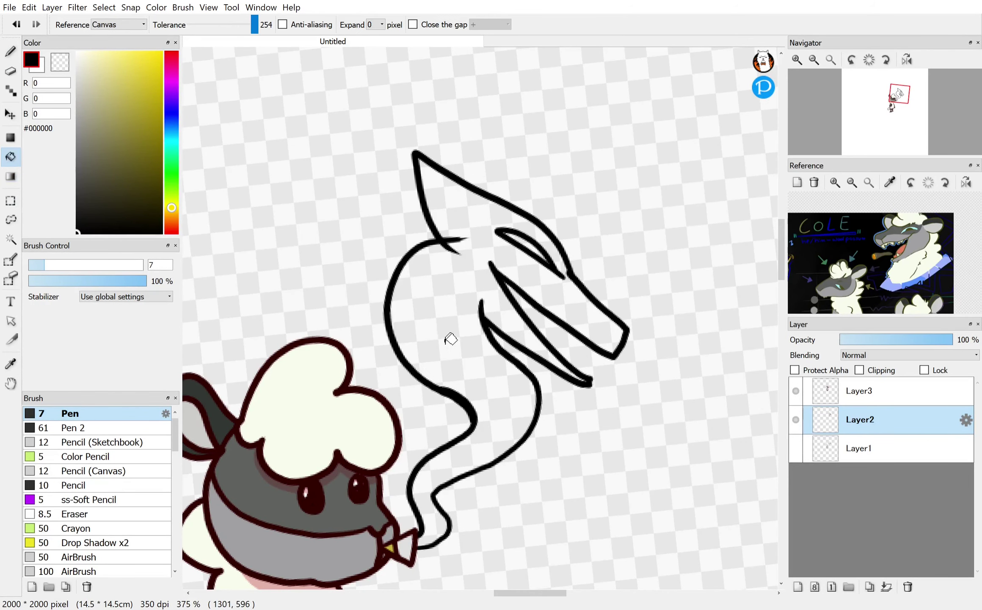
left_click(453, 335)
Step: Draw interlocking black fangs along the upper and lower jaws inside the monster's open mouth with the Pen
scroll(606, 305, "up", 5)
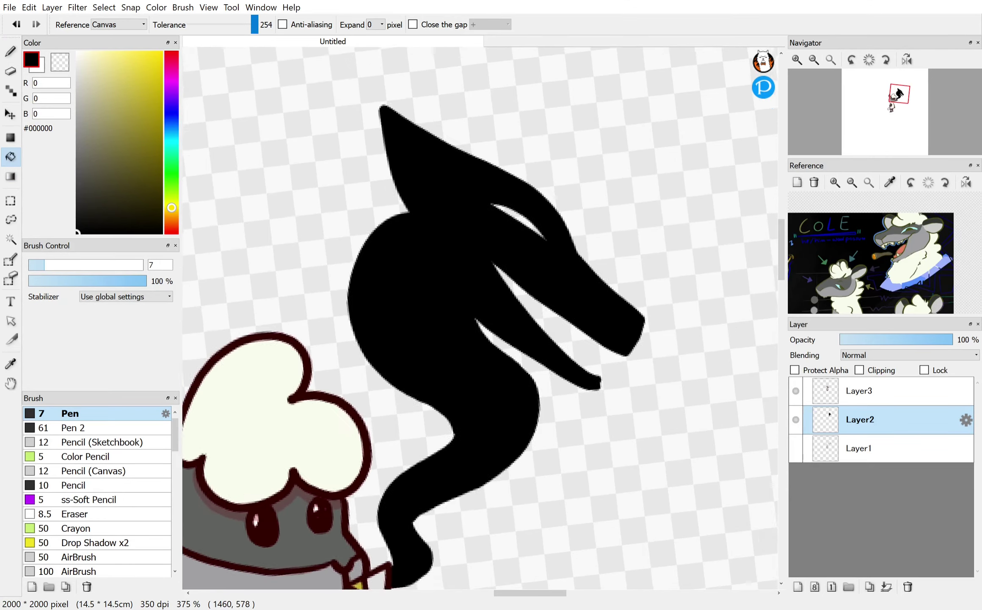
left_click(12, 52)
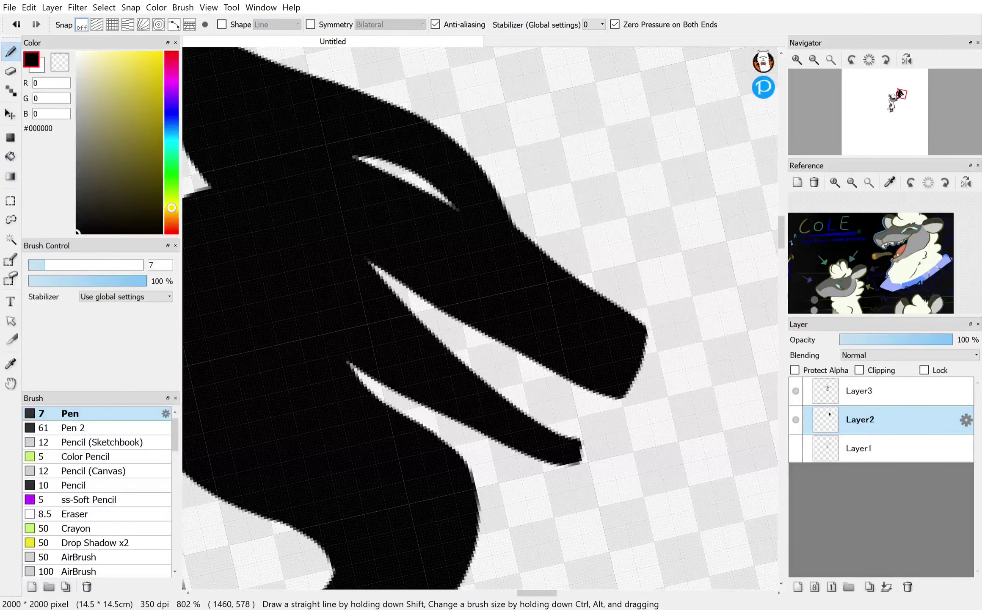
scroll(550, 366, "up", 2)
mouse_move(564, 400)
left_mouse_down()
mouse_move(578, 365)
mouse_move(597, 400)
mouse_move(587, 418)
mouse_move(587, 378)
left_mouse_up()
key("ctrl+z")
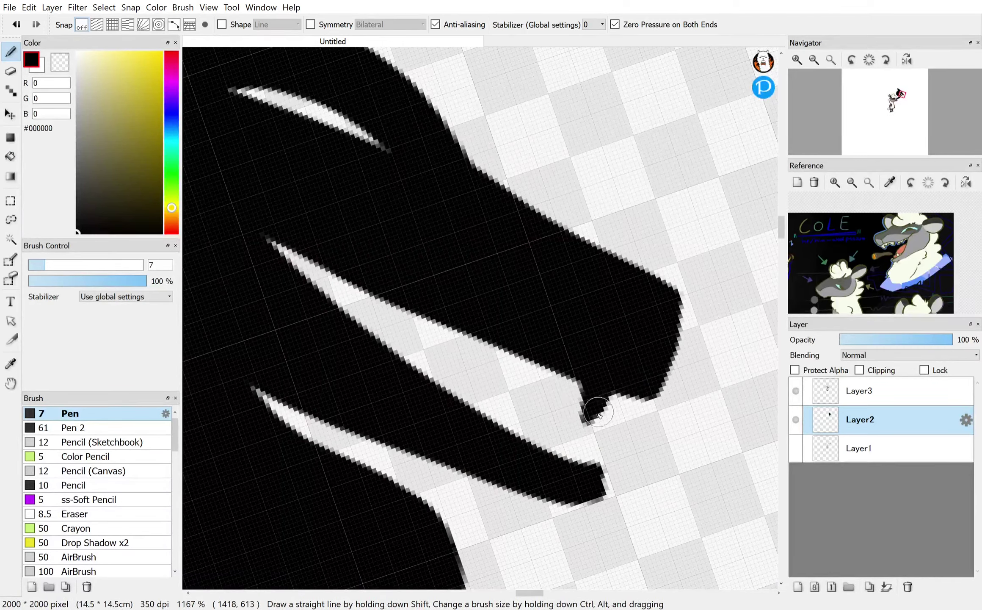
mouse_move(543, 401)
left_mouse_down()
mouse_move(534, 441)
mouse_move(541, 452)
mouse_move(542, 432)
mouse_move(526, 452)
mouse_move(540, 413)
mouse_move(513, 470)
left_mouse_up()
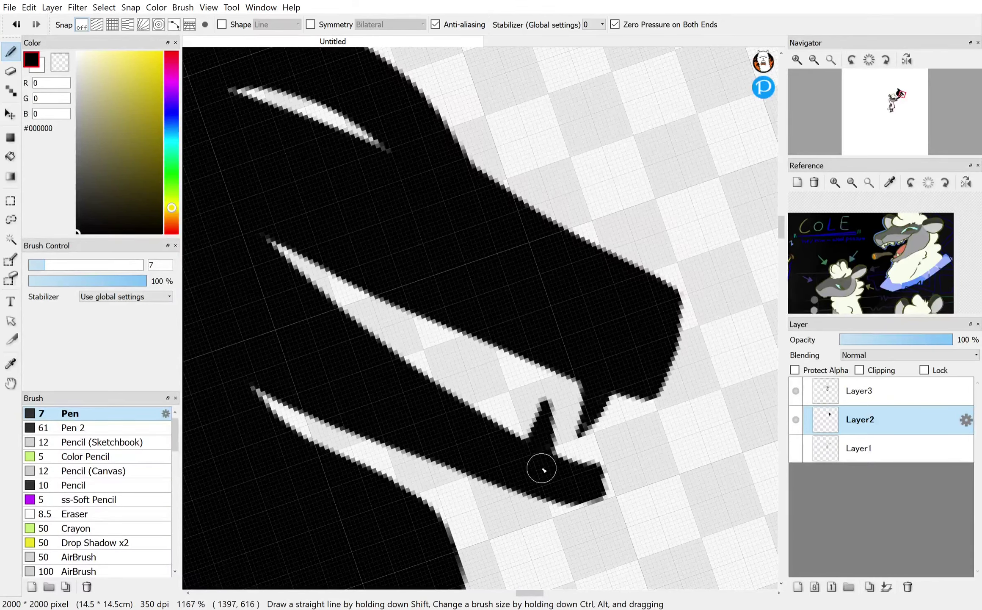
mouse_move(510, 393)
left_mouse_down()
mouse_move(523, 354)
mouse_move(496, 342)
mouse_move(468, 403)
left_mouse_up()
mouse_move(481, 366)
left_mouse_down()
mouse_move(456, 398)
mouse_move(471, 410)
left_mouse_up()
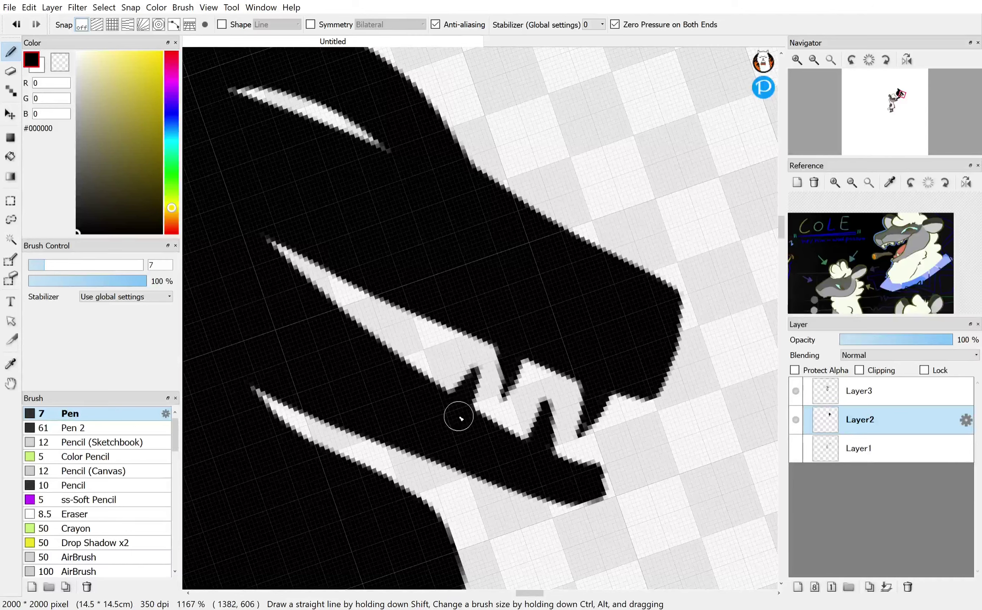
mouse_move(446, 355)
left_mouse_down()
mouse_move(396, 365)
mouse_move(404, 289)
mouse_move(392, 303)
mouse_move(347, 304)
left_mouse_up()
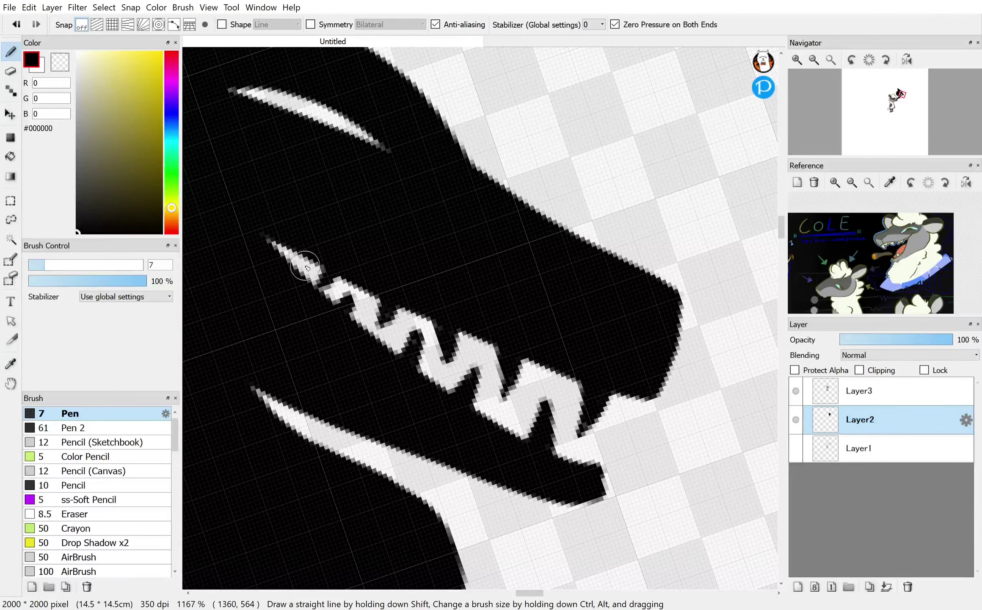
scroll(614, 274, "down", 4)
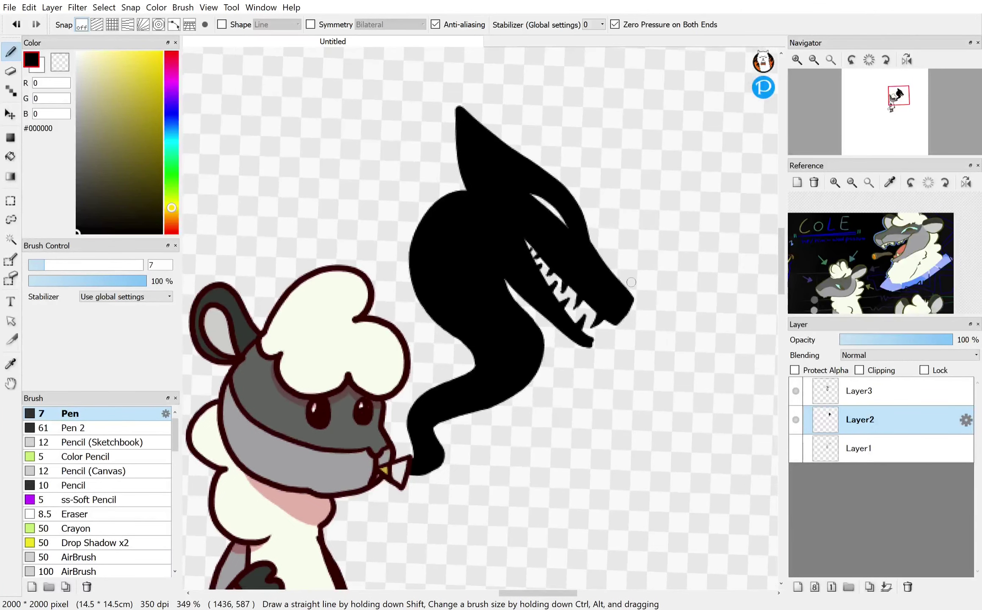
Step: Try erasing small highlight gaps along the smoke monster's neck with the Eraser at a size of about 8
scroll(651, 299, "down", 2)
scroll(628, 330, "down", 1)
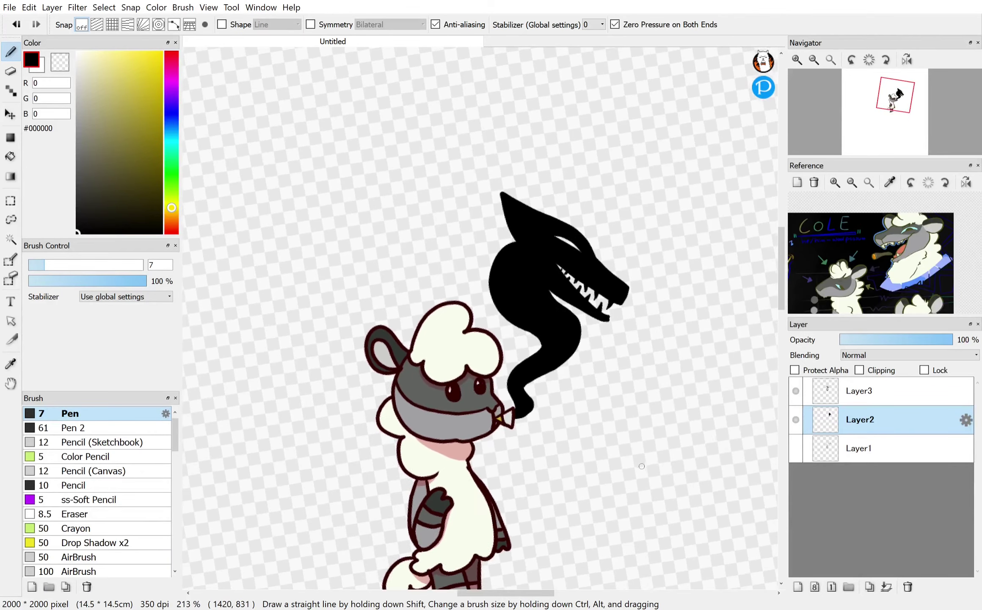
scroll(602, 402, "up", 4)
key("e")
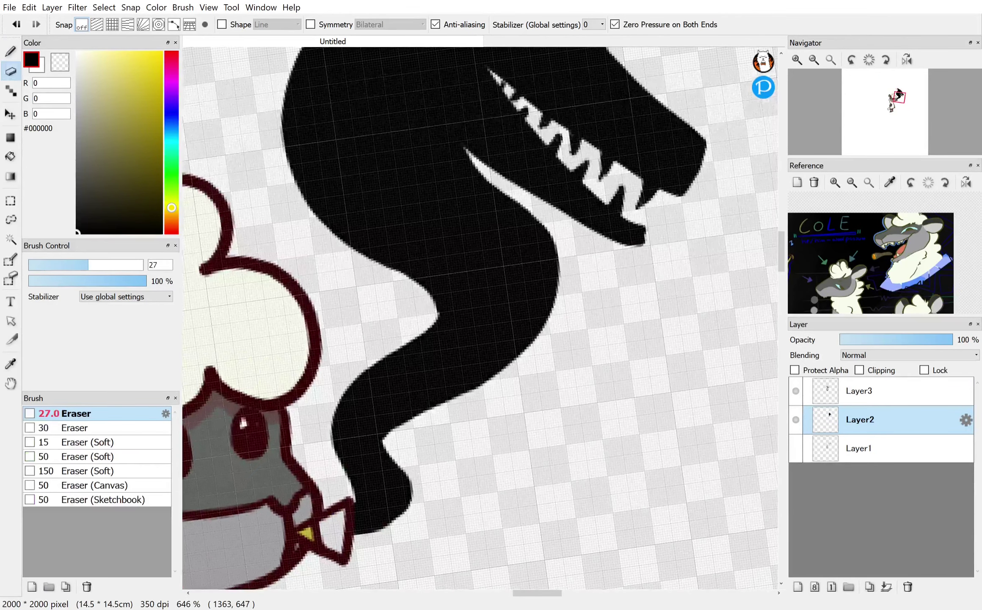
left_click_drag(414, 380, 428, 375)
key("ctrl+z")
scroll(444, 448, "up", 1)
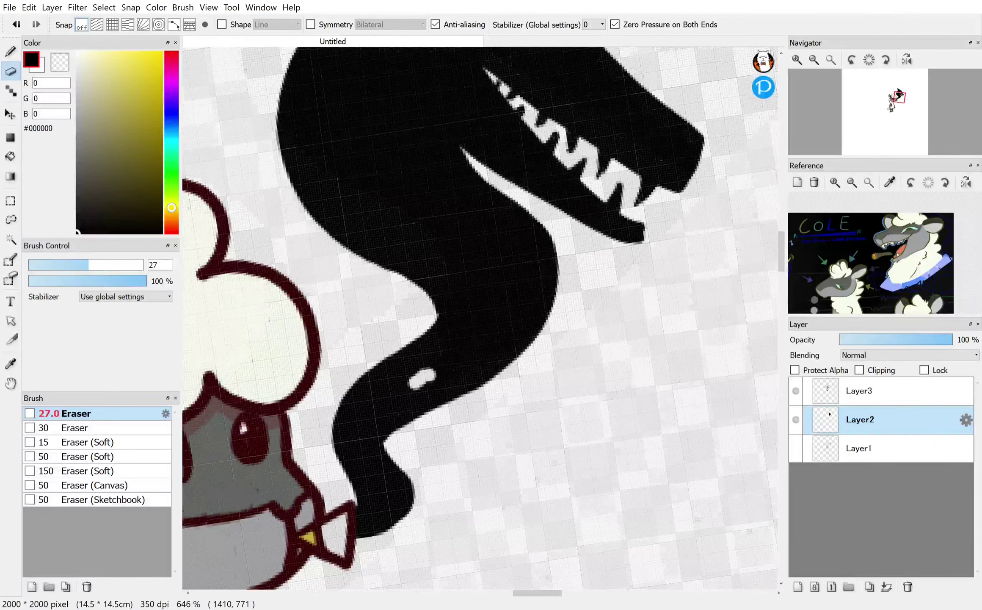
left_click(56, 264)
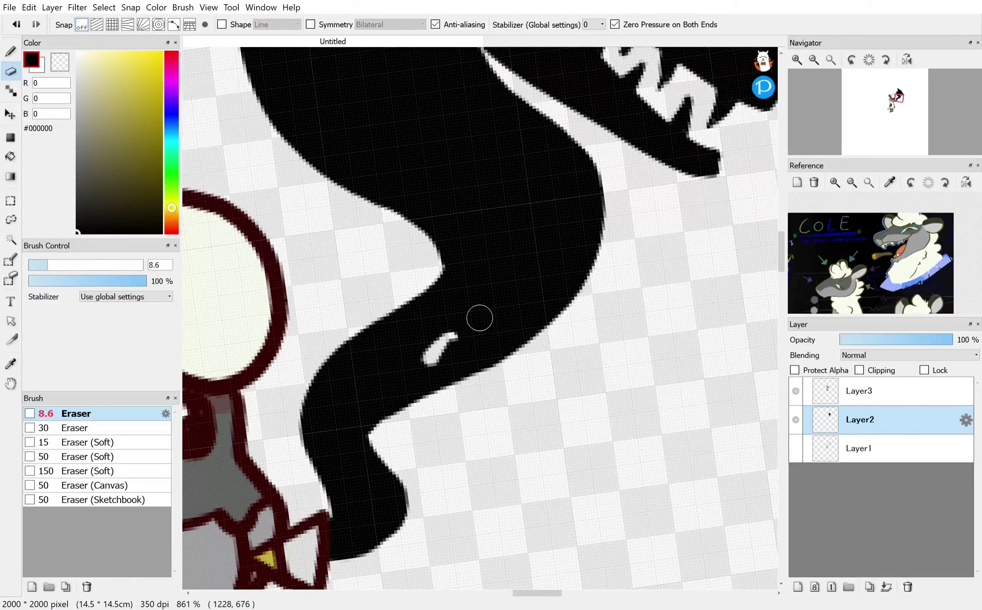
mouse_move(338, 441)
left_mouse_down()
mouse_move(350, 501)
mouse_move(341, 459)
left_mouse_up()
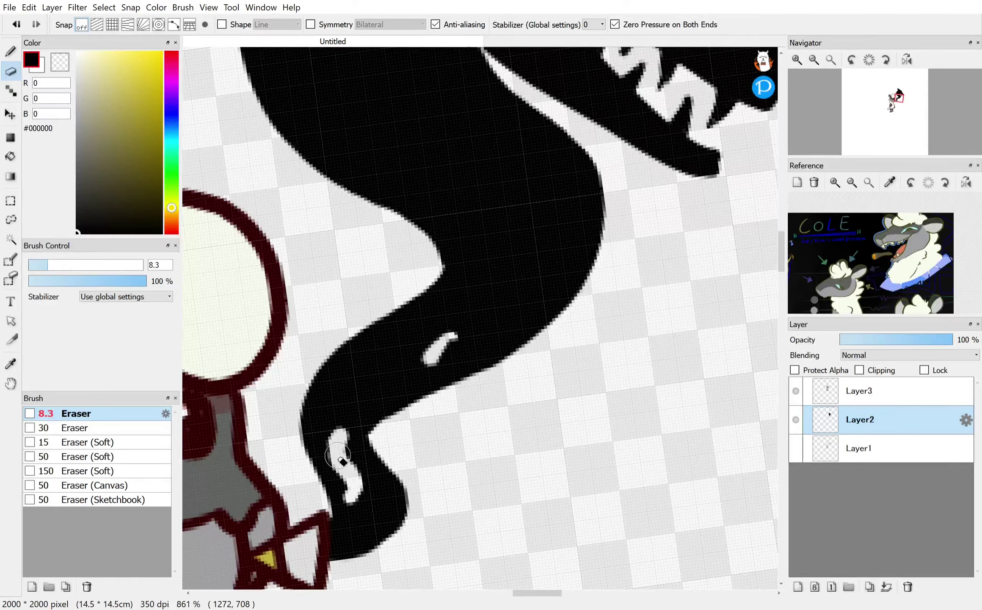
left_click_drag(402, 146, 416, 160)
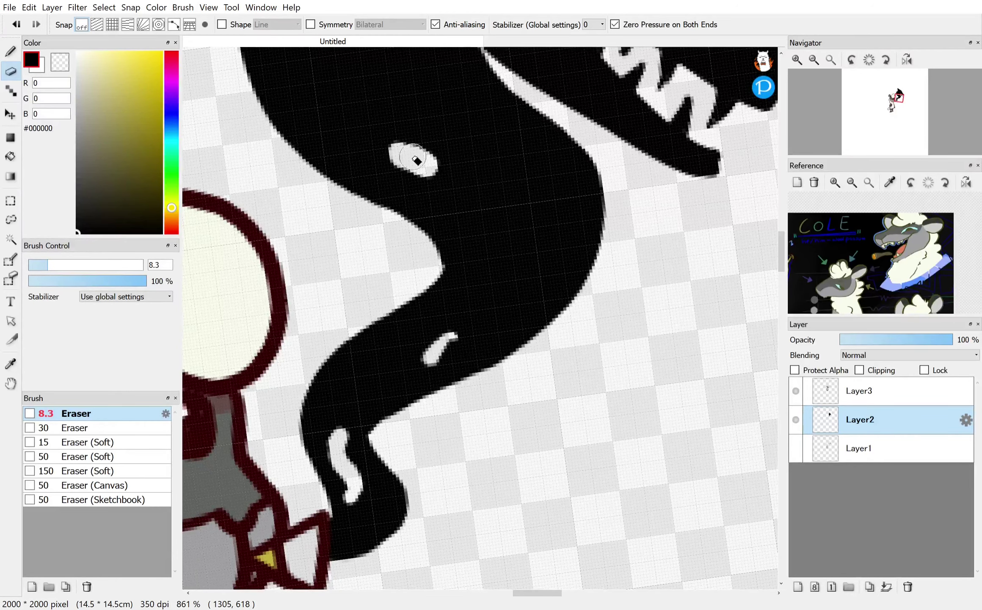
scroll(606, 311, "down", 4)
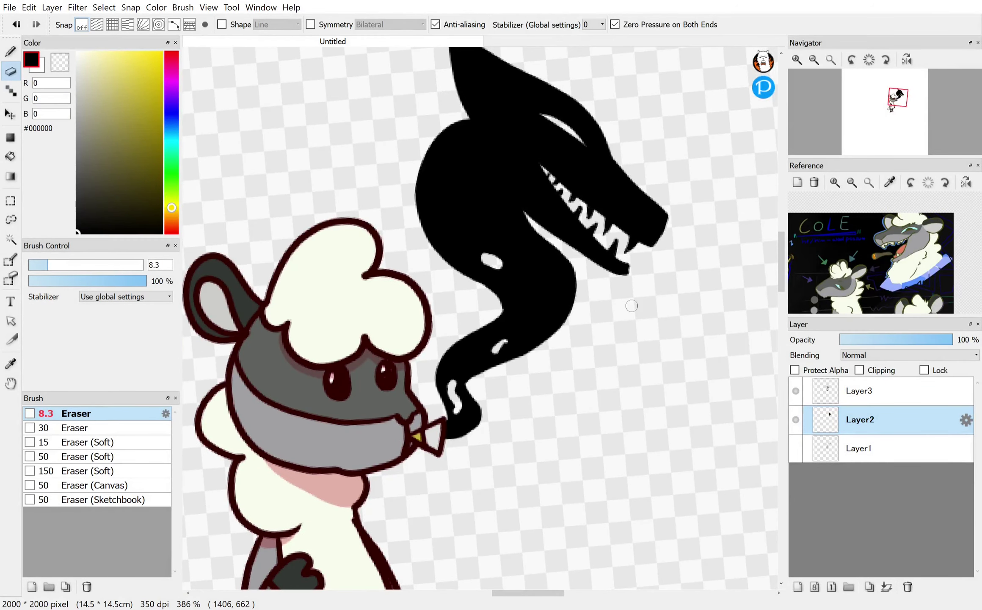
Step: Try drawing a wavy smoke wisp rising behind the monster's ear with the black Pen, and undo it
scroll(632, 306, "up", 2)
left_click(11, 51)
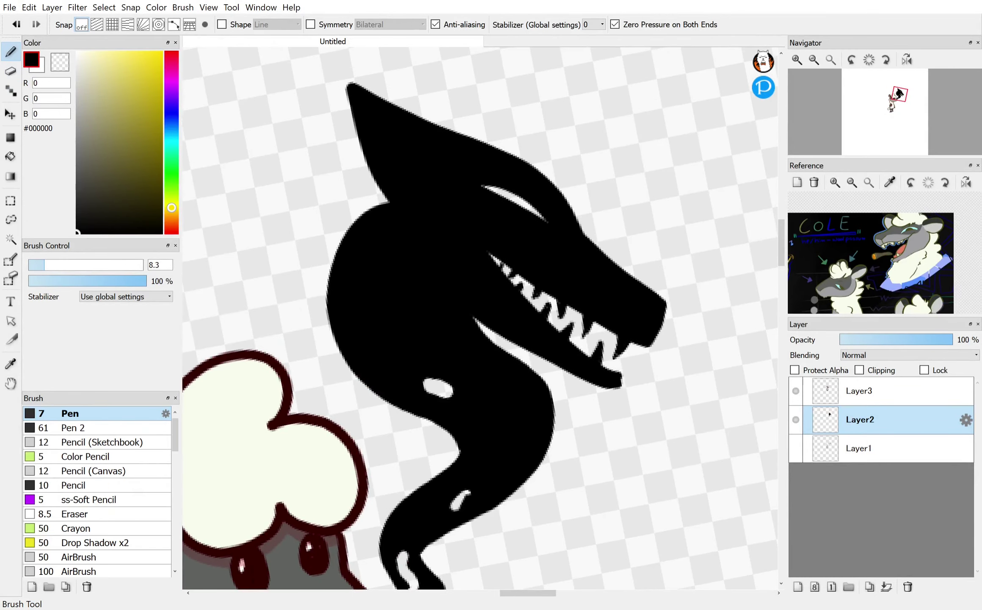
scroll(701, 287, "up", 1)
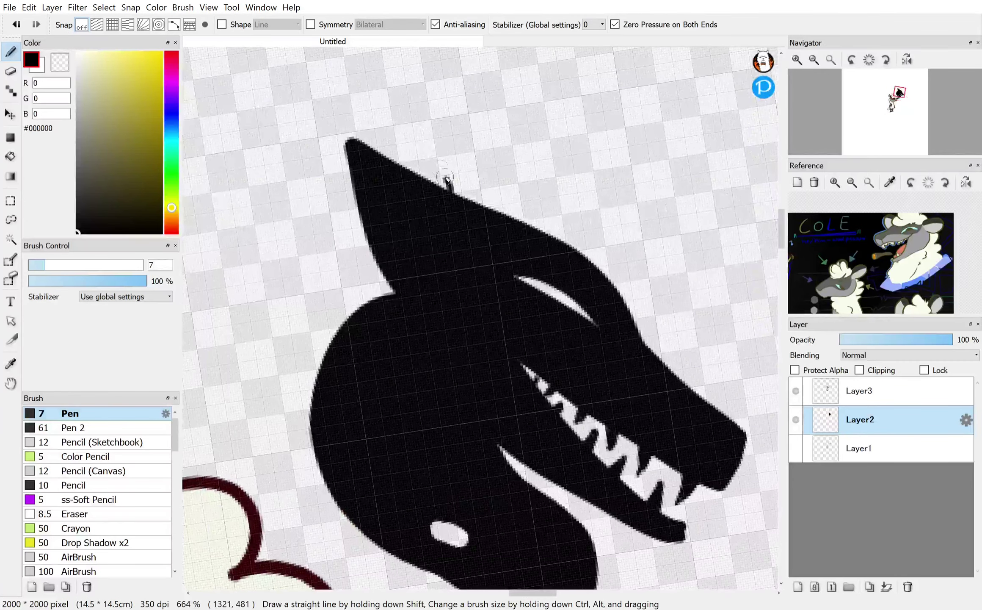
mouse_move(447, 180)
left_mouse_down()
mouse_move(444, 72)
mouse_move(440, 111)
mouse_move(503, 168)
mouse_move(504, 215)
mouse_move(552, 245)
left_mouse_up()
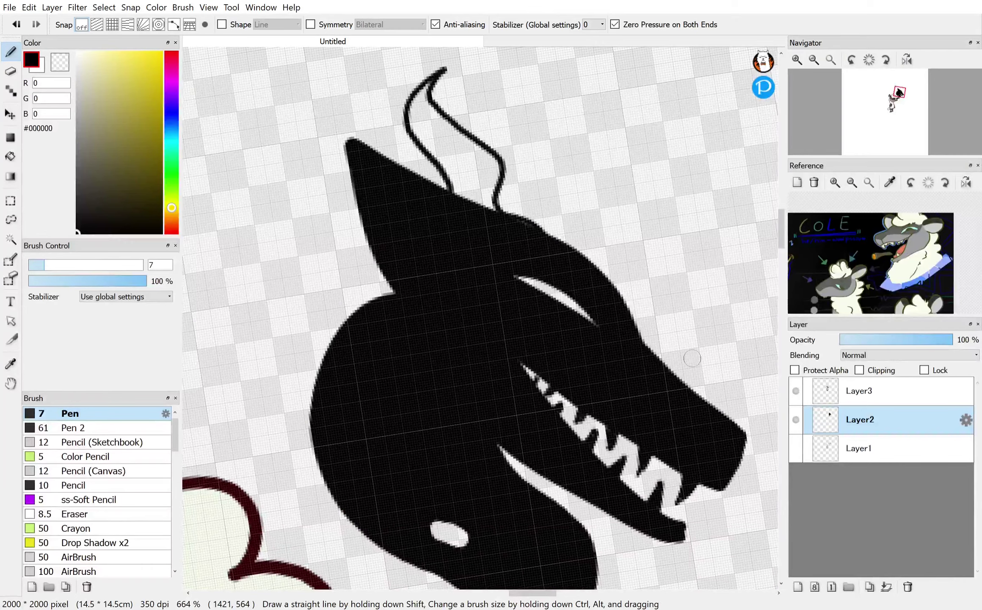
scroll(692, 358, "down", 1)
key("ctrl+z")
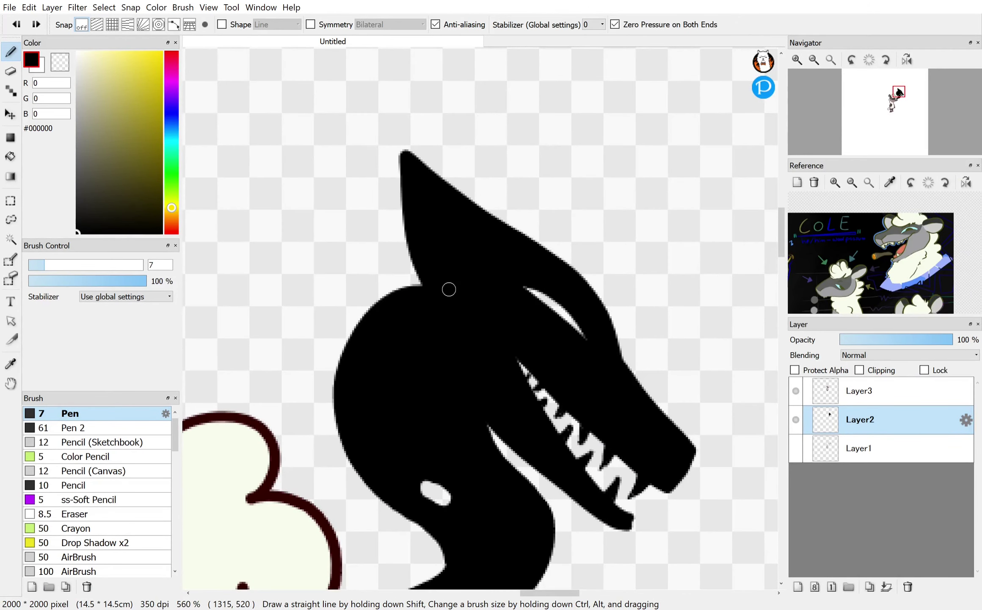
Step: Try painting the monster's slanted eye in turquoise #00FFD2 with the Pen, and undo the strokes
left_click_drag(173, 111, 171, 148)
left_click_drag(154, 78, 162, 51)
left_click_drag(576, 342, 515, 290)
scroll(687, 228, "up", 5)
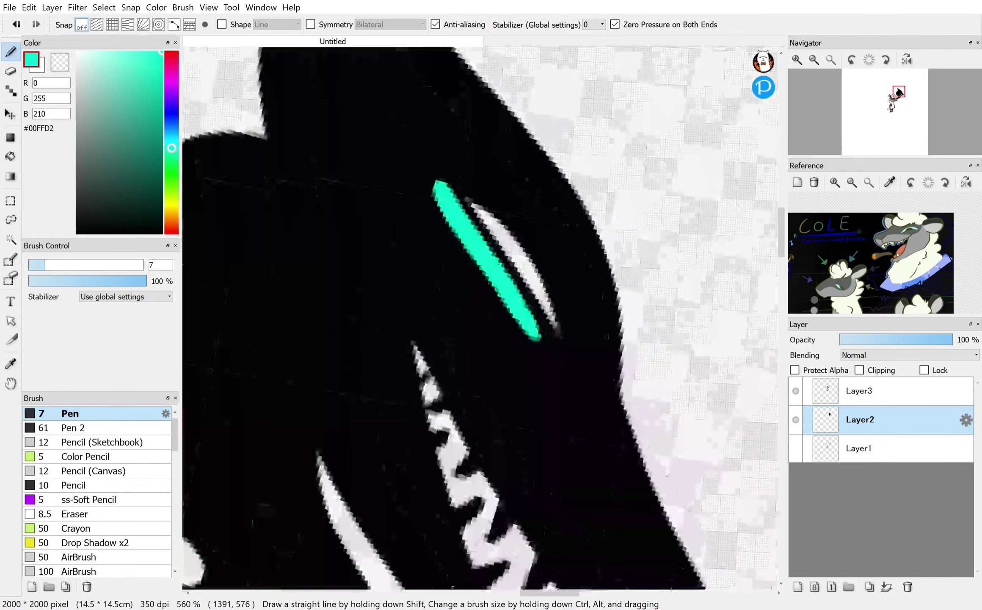
key("ctrl+z")
mouse_move(449, 180)
left_mouse_down()
mouse_move(531, 384)
mouse_move(533, 337)
mouse_move(446, 169)
left_mouse_up()
key("ctrl+z")
left_click_drag(479, 225, 443, 93)
left_click_drag(446, 169, 441, 84)
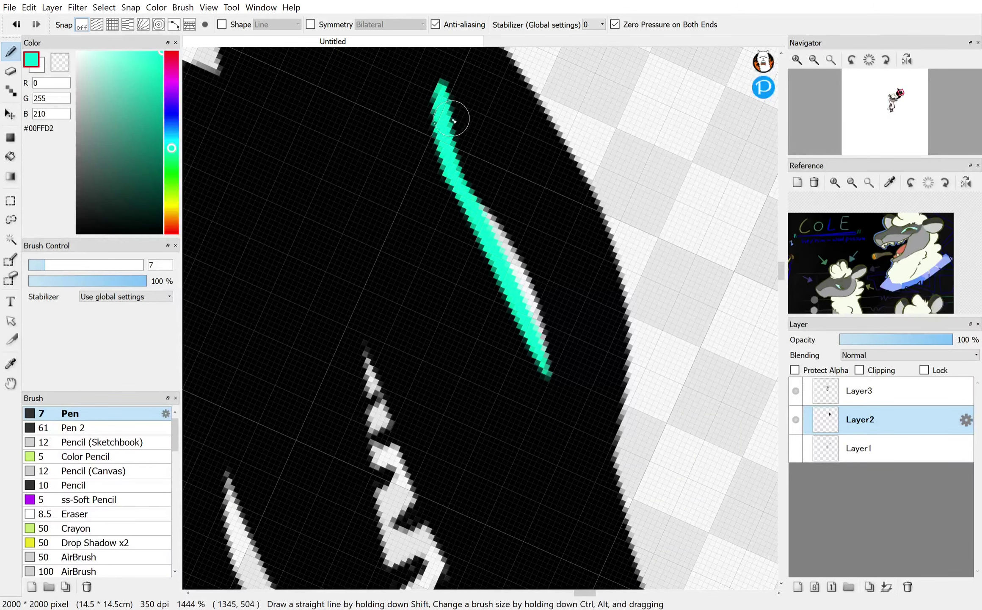
scroll(574, 208, "down", 3)
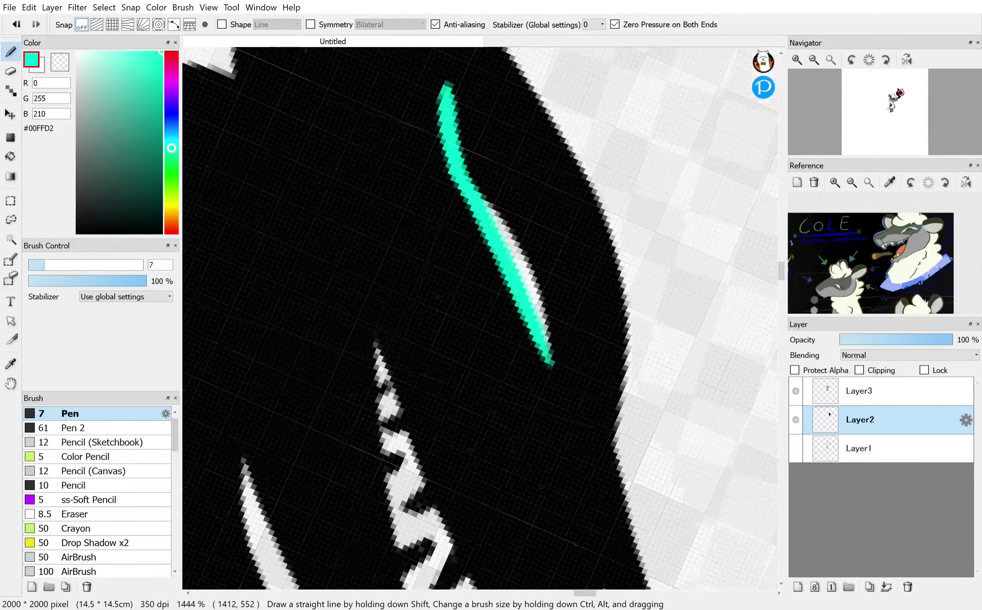
scroll(573, 209, "down", 3)
key("ctrl+z")
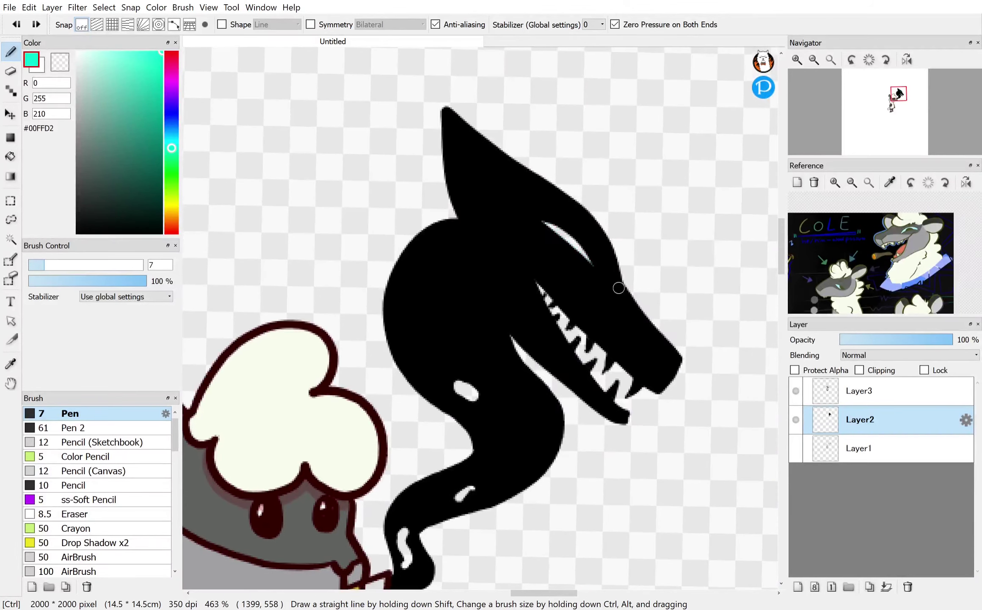
Step: Try drawing thin turquoise highlight curves along the back of the monster's head and neck, and undo them
scroll(619, 288, "up", 1)
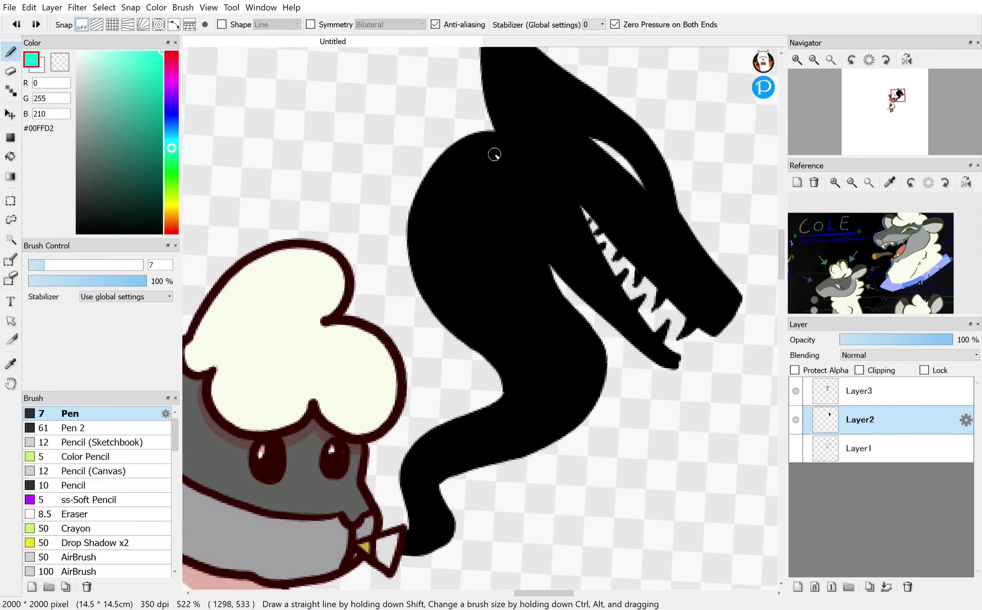
left_click_drag(493, 135, 413, 283)
key("ctrl+z")
left_click_drag(486, 136, 431, 233)
left_click_drag(460, 190, 458, 298)
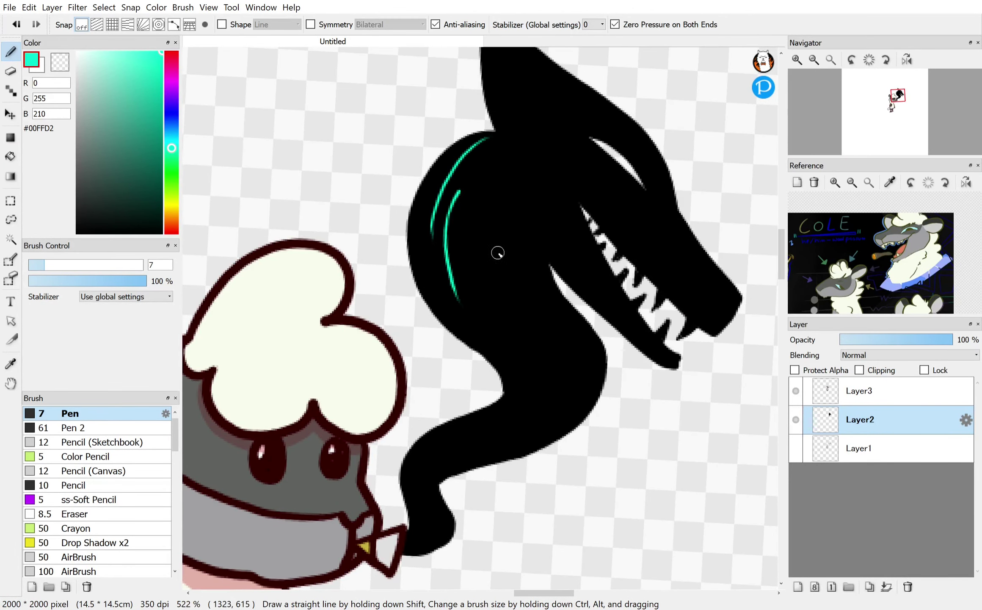
mouse_move(466, 259)
left_mouse_down()
mouse_move(544, 362)
mouse_move(405, 463)
left_mouse_up()
key("ctrl+z")
key("ctrl+z")
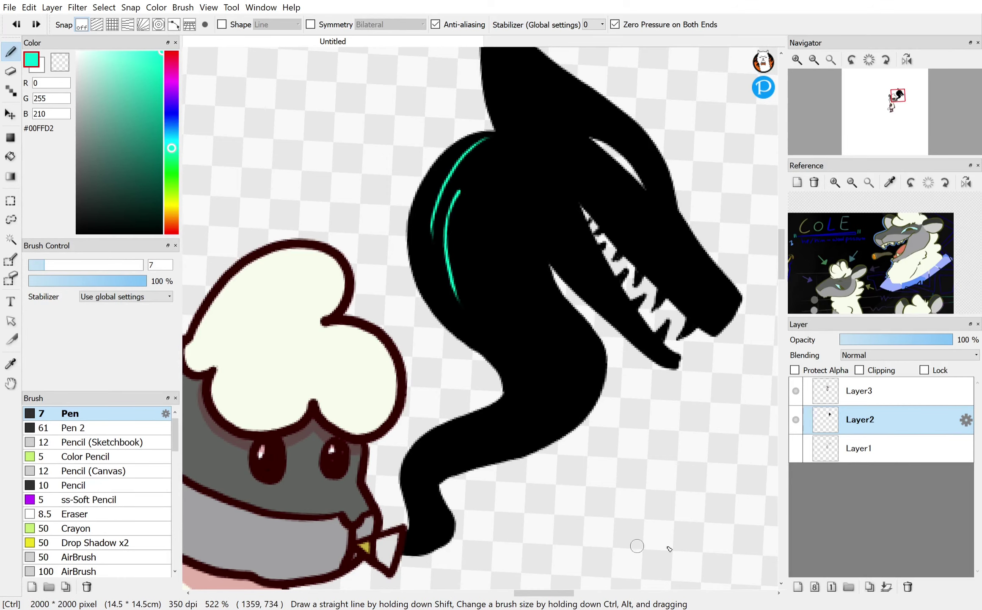
left_click_drag(549, 349, 655, 273)
key("ctrl+z")
key("ctrl+z")
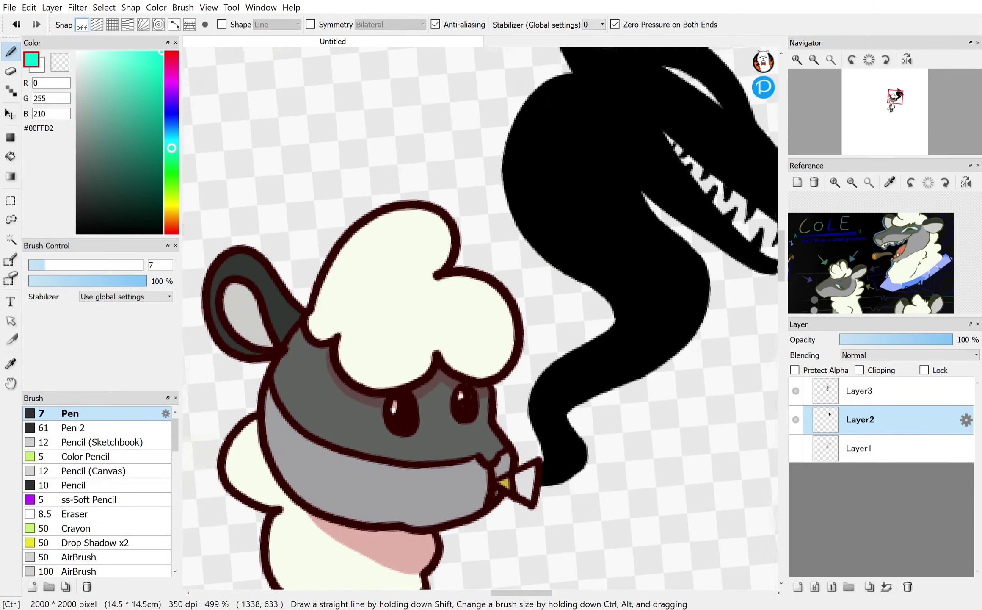
Step: Try drawing a turquoise X across the sheep's near eye on Layer3, and undo it
scroll(386, 466, "up", 6)
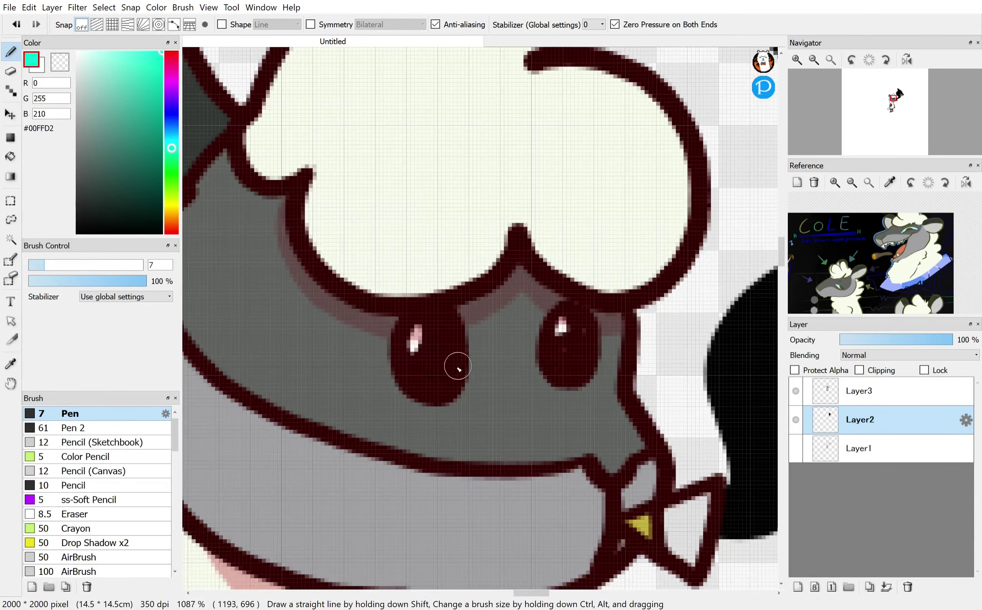
left_click(812, 396)
left_click_drag(425, 333, 496, 439)
left_click_drag(487, 342, 389, 460)
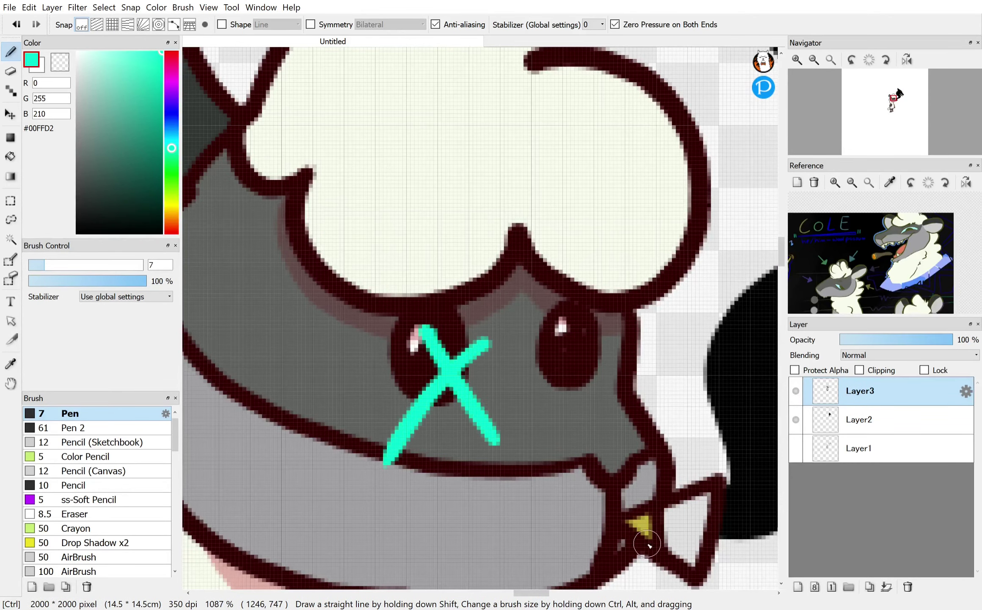
key("ctrl+z")
scroll(508, 297, "down", 2)
scroll(532, 258, "down", 5)
key("ctrl+z")
Step: Draw a turquoise ellipse on Layer2 around the sheep's feet as a ground shape and bucket-fill it
mouse_move(535, 254)
left_mouse_down()
mouse_move(601, 309)
mouse_move(648, 238)
left_mouse_up()
left_click(824, 449)
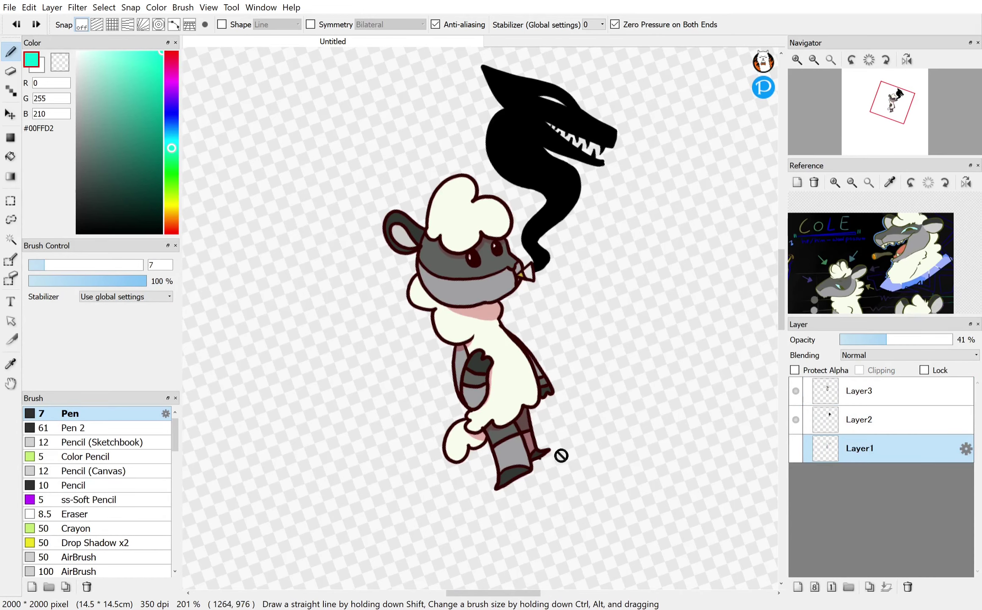
left_click(826, 419)
mouse_move(535, 439)
left_mouse_down()
mouse_move(485, 501)
mouse_move(512, 451)
left_mouse_up()
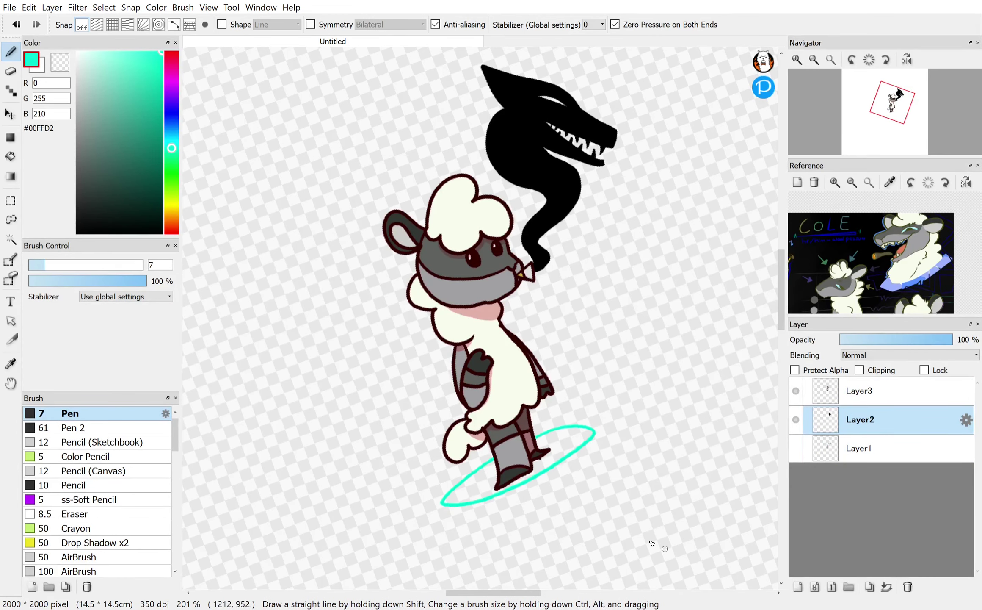
scroll(612, 461, "up", 1)
key("ctrl+z")
mouse_move(540, 394)
left_mouse_down()
mouse_move(555, 432)
mouse_move(540, 394)
left_mouse_up()
left_click(10, 156)
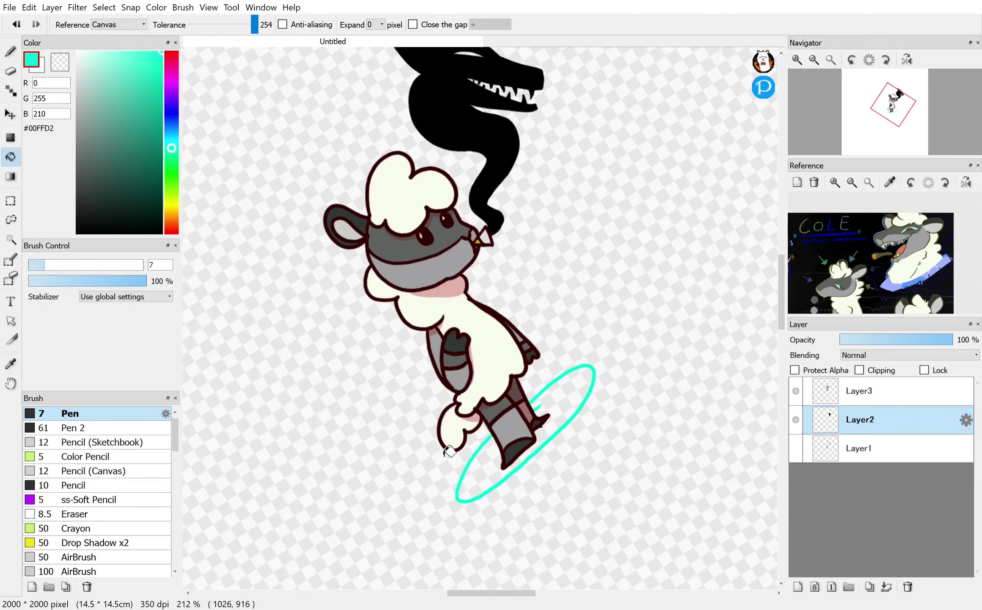
left_click(470, 496)
left_click(10, 52)
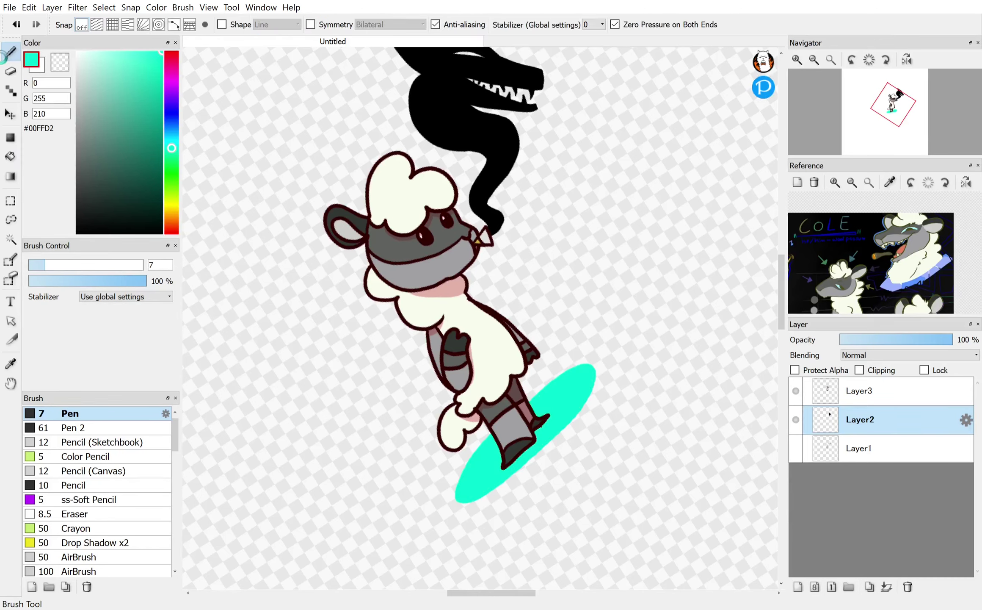
Step: Try freehand Pen strokes on Layer2 in yellow #FFCE00, and undo them
left_click(172, 107)
left_click_drag(171, 203, 196, 209)
left_click_drag(481, 318, 451, 401)
mouse_move(525, 208)
left_mouse_down()
mouse_move(505, 275)
mouse_move(524, 270)
left_mouse_up()
key("ctrl+z")
scroll(645, 479, "down", 2)
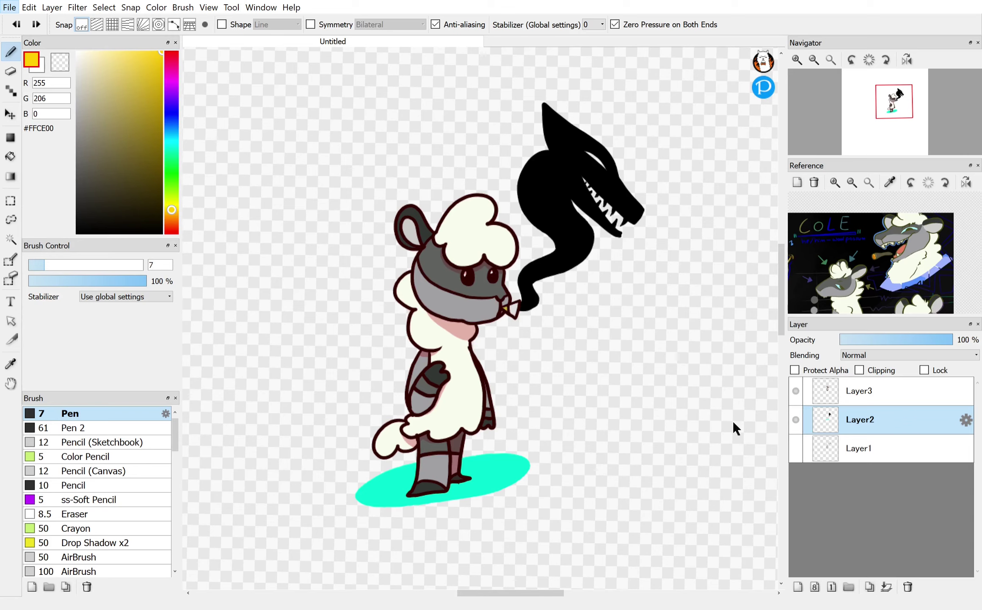
Step: Undo the filled turquoise ellipse beneath the sheep's feet
key("ctrl")
key("ctrl+z")
key("ctrl+z")
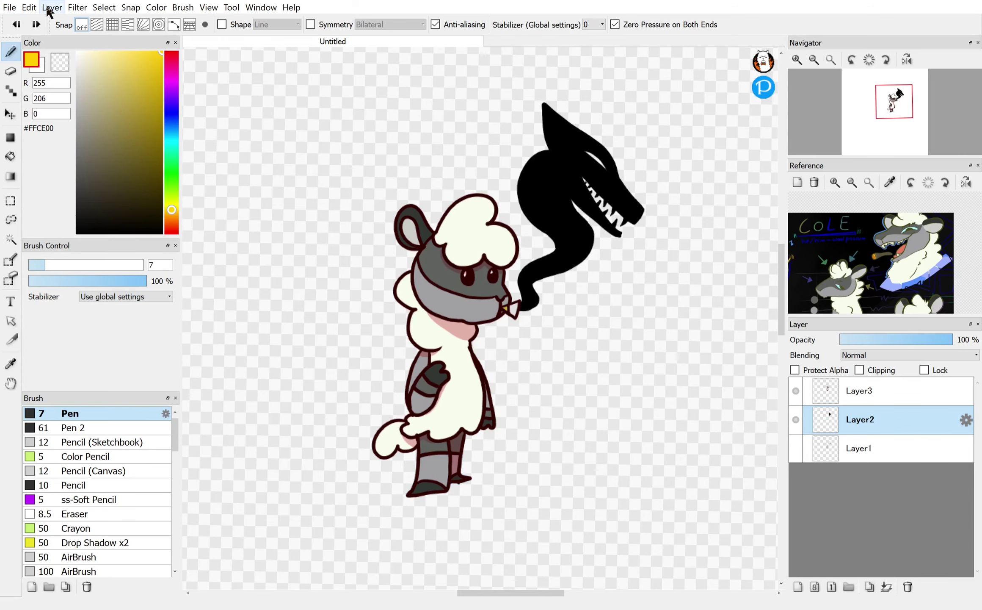
Step: Import the image watermark V.2.png as a new layer above Layer2
left_click(71, 95)
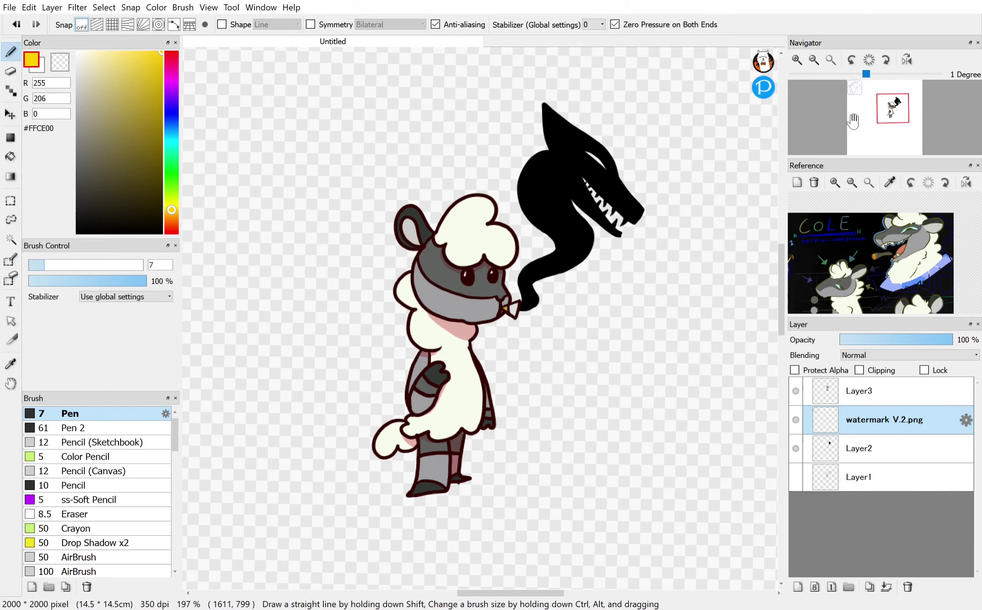
left_click(870, 61)
left_click(830, 60)
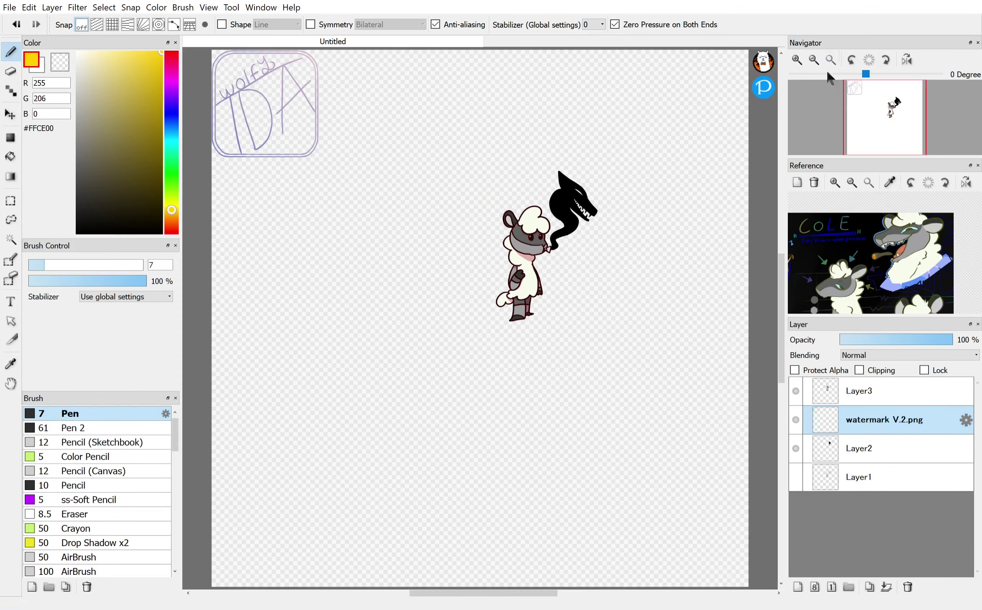
Step: Move the watermark layer to the top of the layer stack and merge Layer3 down into Layer2
left_click_drag(841, 428, 830, 391)
left_click(832, 426)
left_click(892, 587)
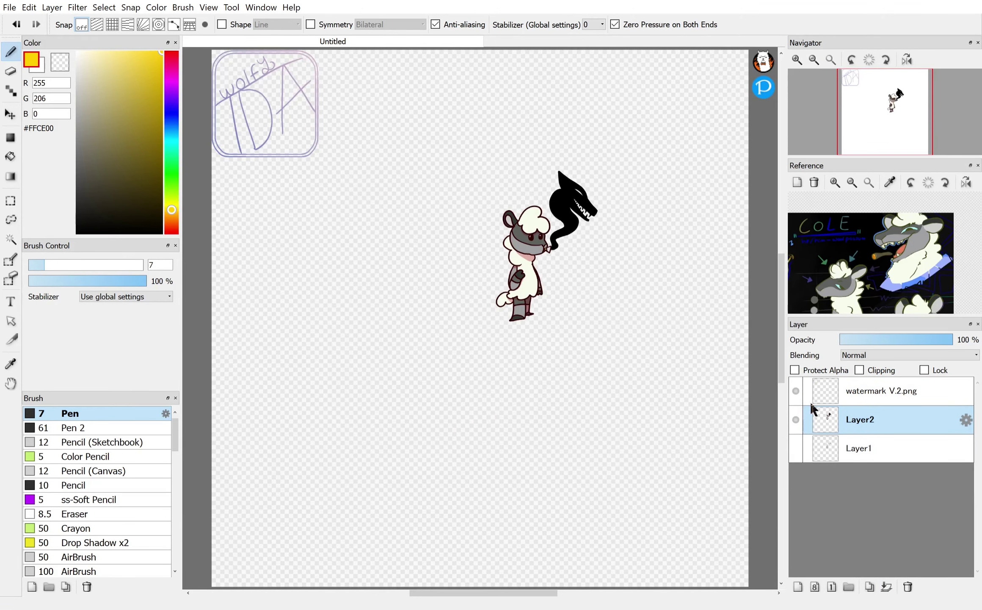
Step: Transform Layer2 to enlarge the sheep and monster and move them into the canvas's upper-left corner
key("ctrl+t")
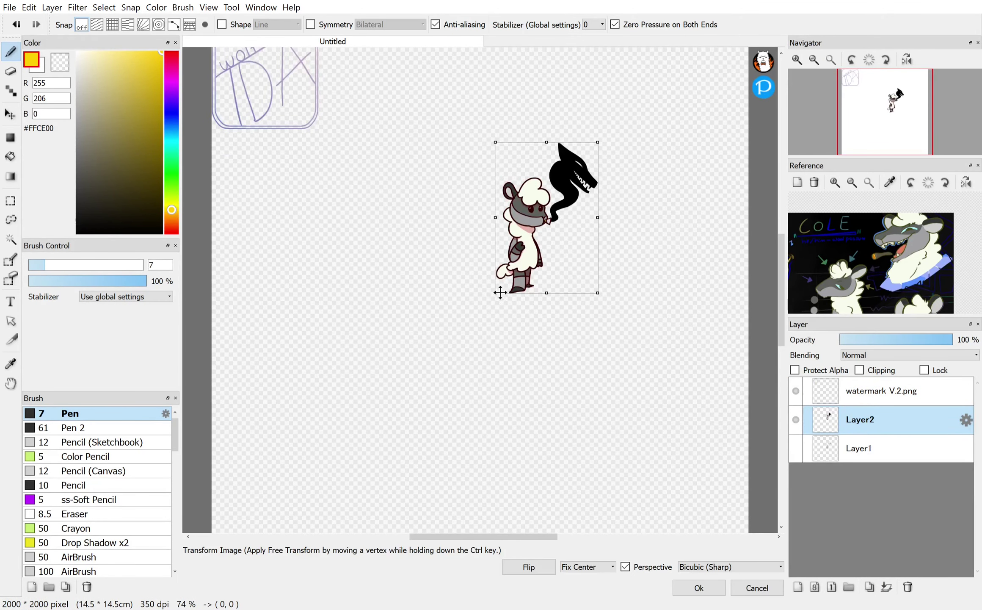
left_click_drag(495, 291, 469, 317)
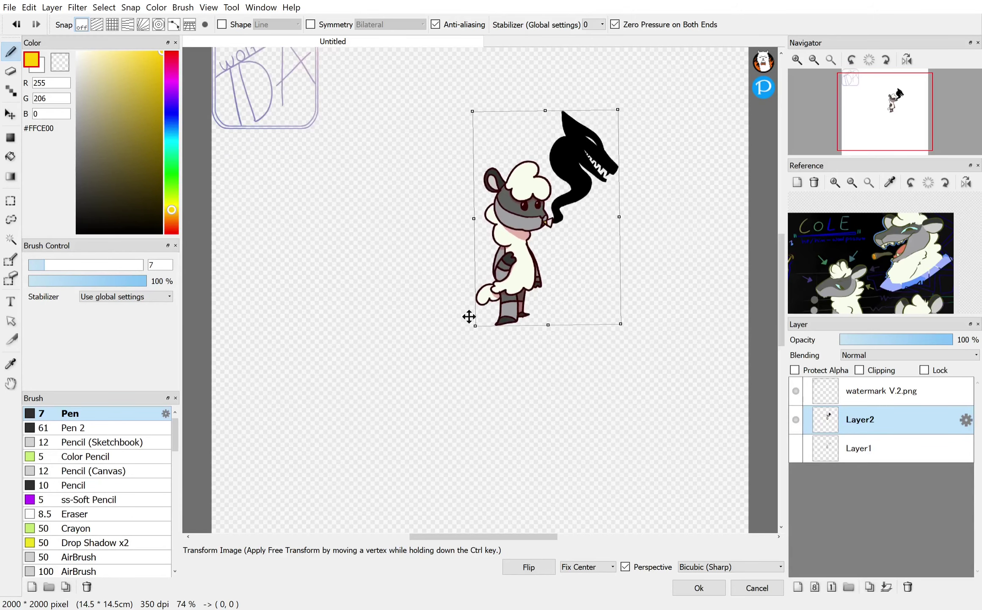
left_click_drag(782, 281, 785, 249)
left_click_drag(519, 398, 254, 309)
key("Return")
Step: Shrink and slightly rotate the watermark V.2.png layer, move it between the sheep's head and the monster, and set its opacity to 34%
left_click(858, 391)
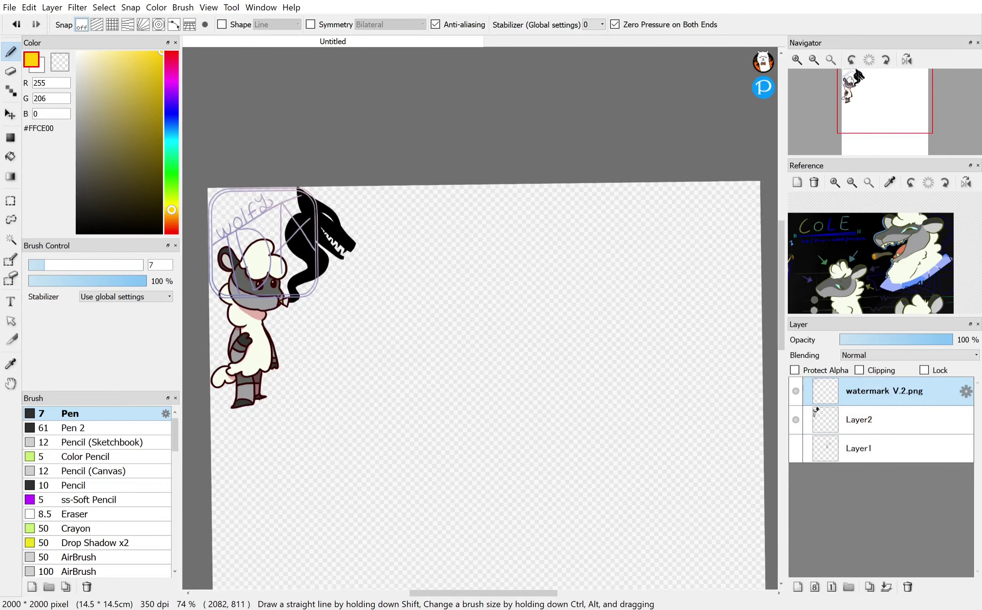
scroll(480, 318, "up", 4)
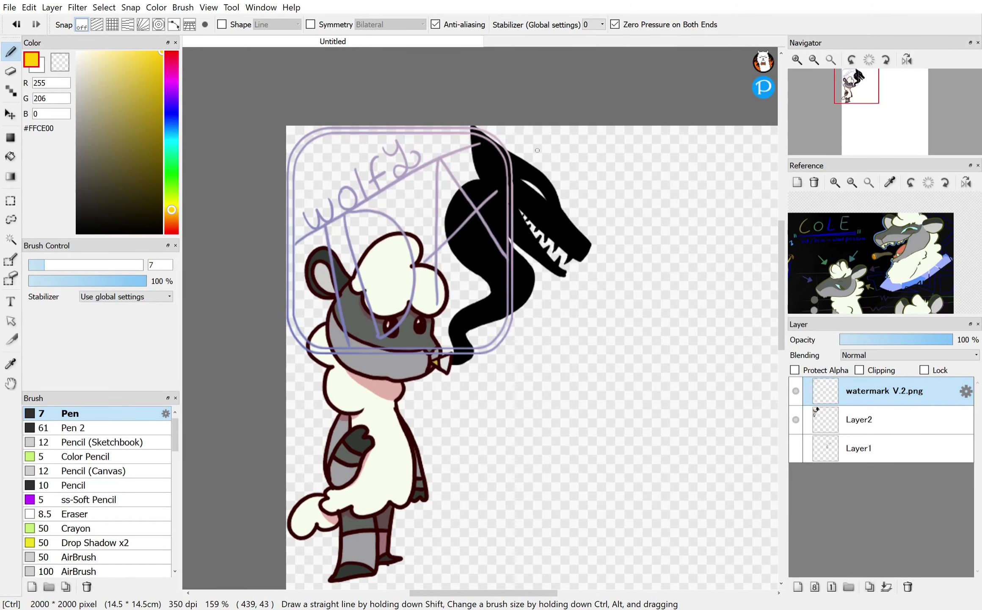
key("ctrl+t")
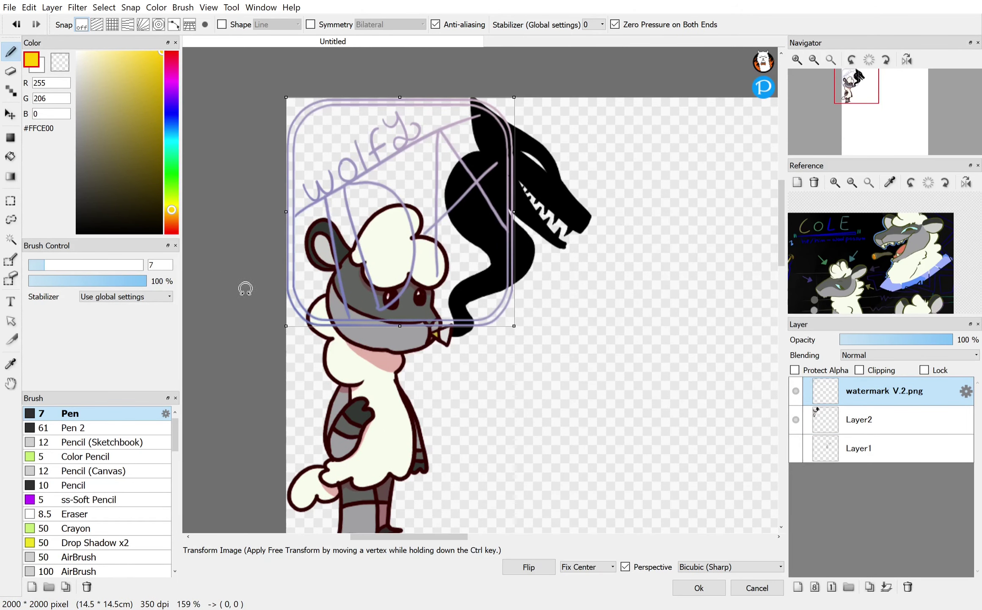
left_click_drag(287, 320, 360, 256)
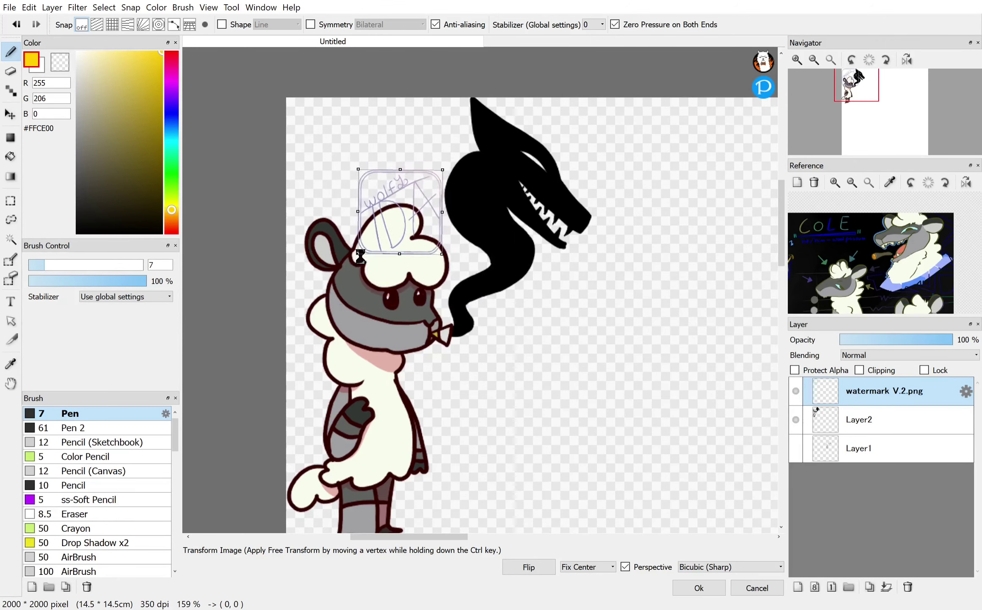
left_click_drag(322, 219, 316, 217)
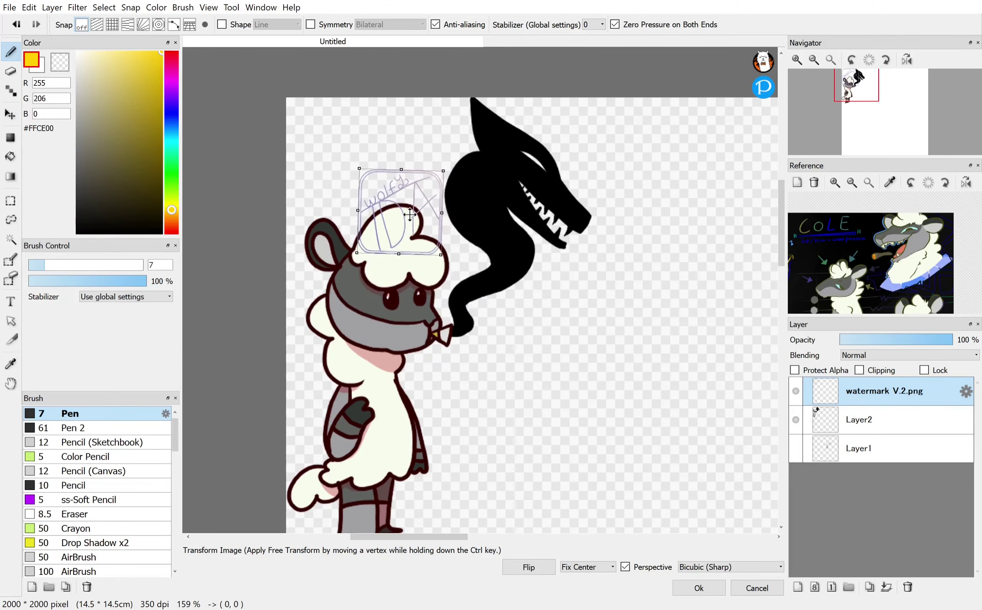
left_click_drag(440, 280, 461, 217)
key("Return")
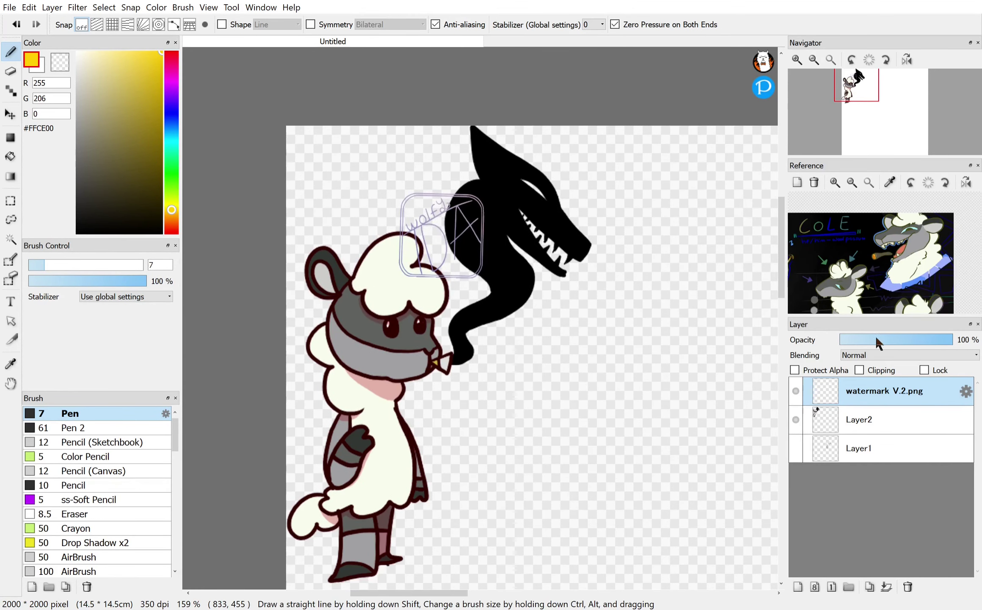
left_click(878, 339)
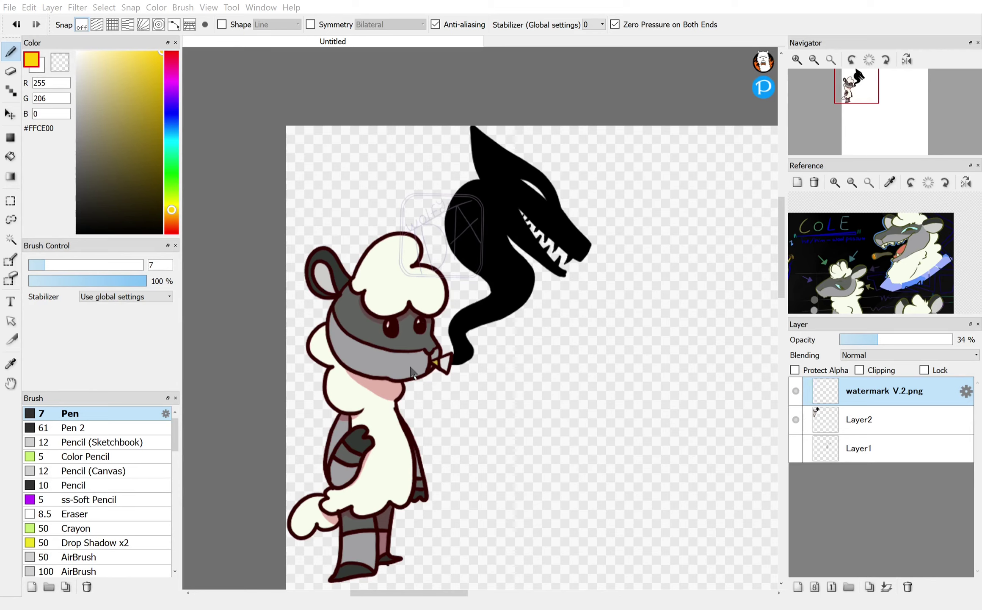
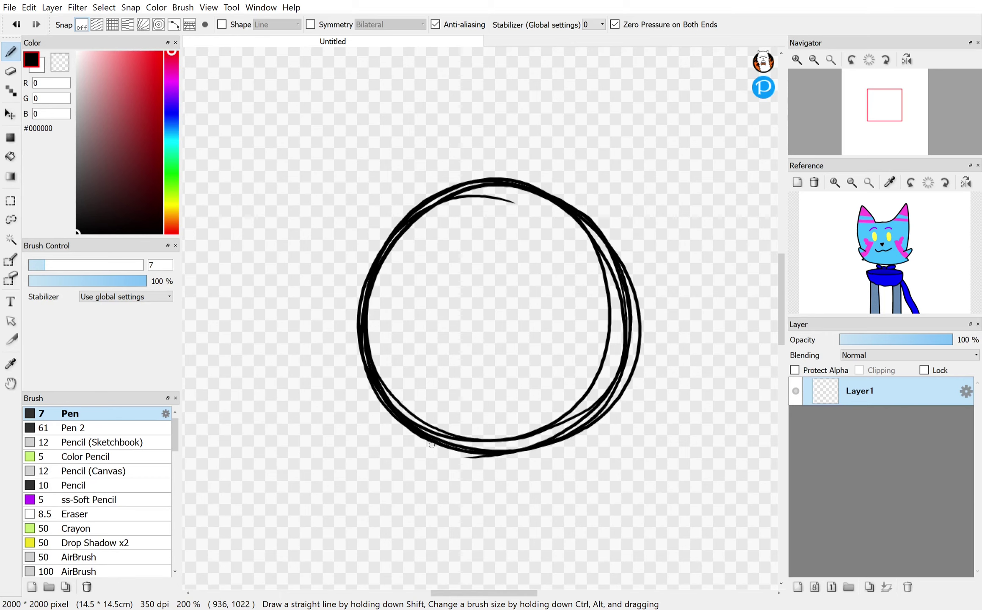
Step: Sketch a curved vertical guideline down the head circle, slightly left of its centre
scroll(533, 258, "up", 2)
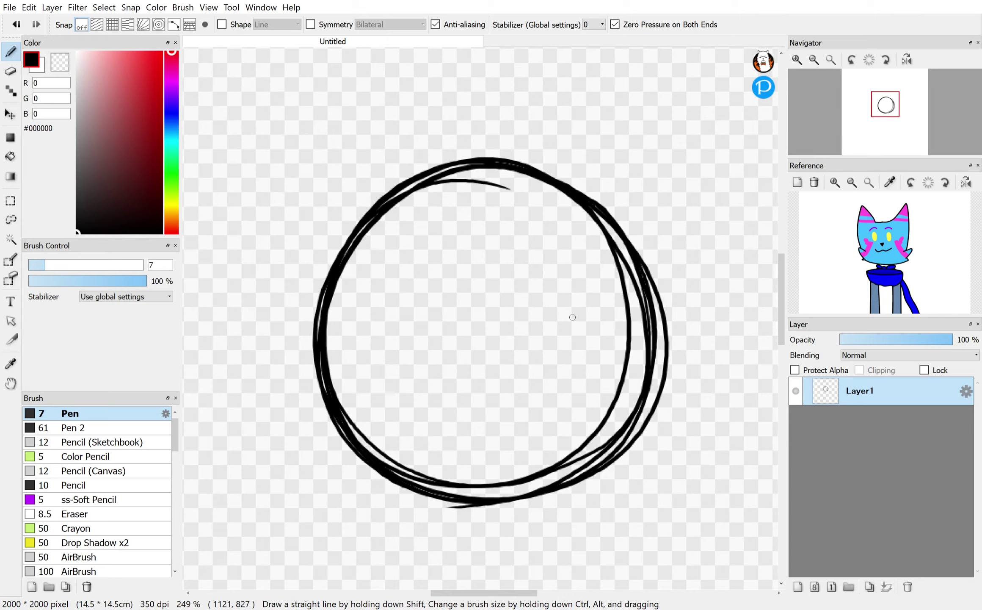
mouse_move(534, 180)
left_mouse_down()
mouse_move(552, 373)
mouse_move(531, 475)
left_mouse_up()
key("ctrl+z")
mouse_move(472, 494)
left_mouse_down()
mouse_move(461, 275)
mouse_move(461, 166)
left_mouse_up()
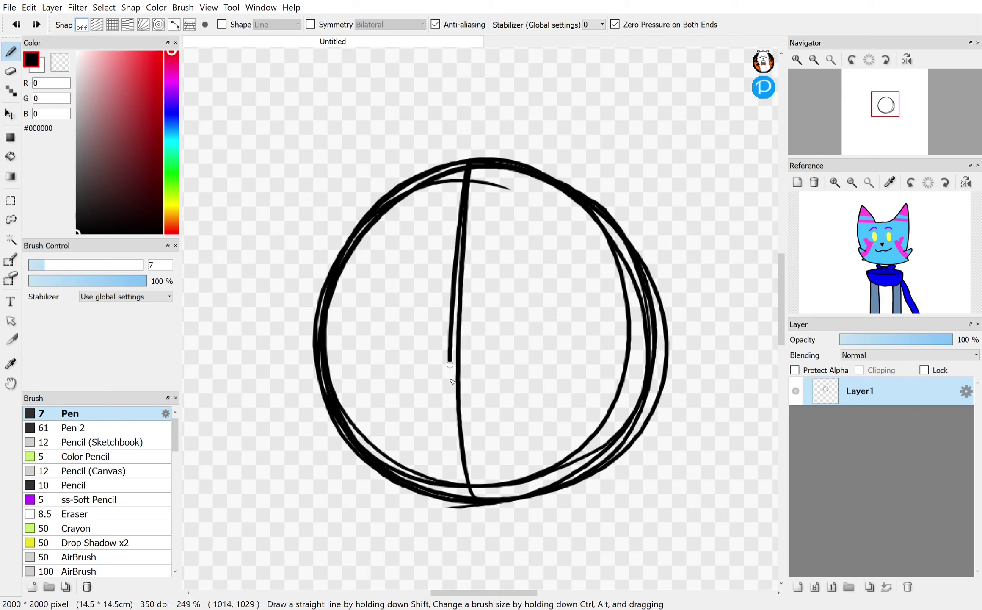
key("ctrl+z")
mouse_move(484, 494)
left_mouse_down()
mouse_move(467, 441)
mouse_move(456, 172)
mouse_move(450, 340)
mouse_move(476, 503)
mouse_move(456, 374)
mouse_move(460, 177)
mouse_move(450, 378)
mouse_move(466, 517)
left_mouse_up()
key("ctrl+z")
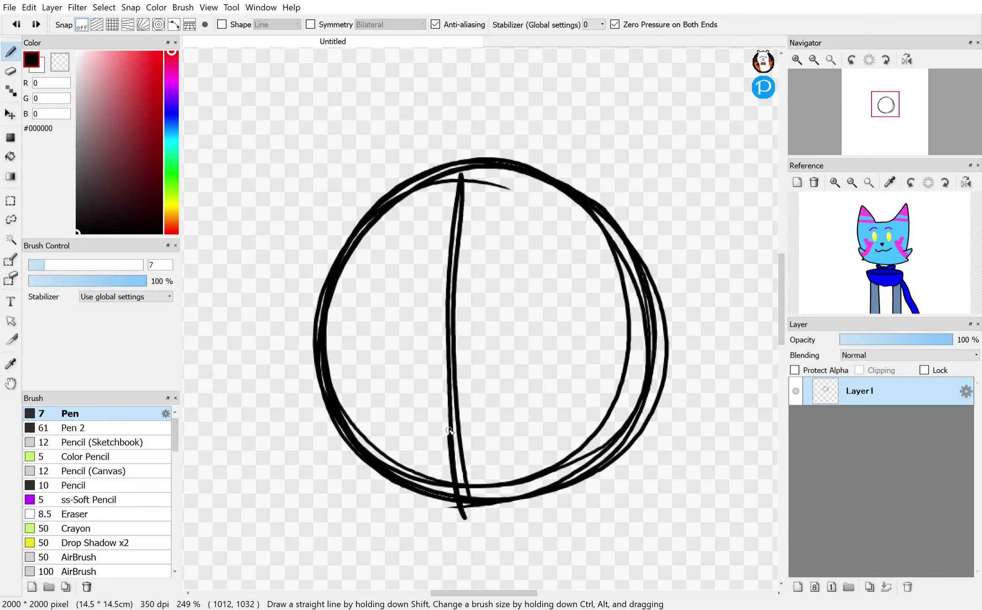
Step: Sketch a curved horizontal guideline across the lower part of the head circle
left_click_drag(308, 393, 559, 415)
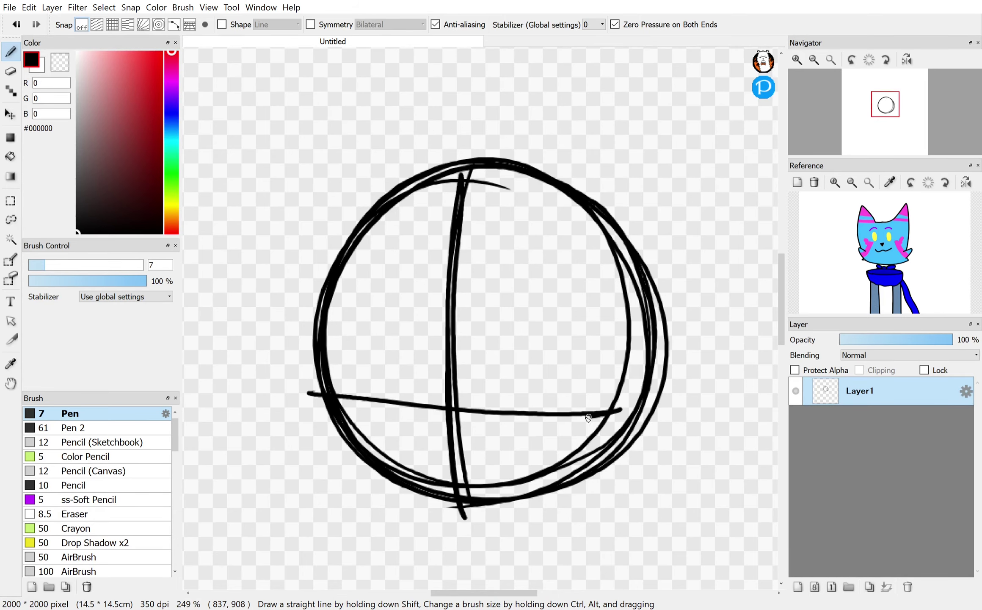
key("ctrl+z")
mouse_move(320, 393)
left_mouse_down()
mouse_move(395, 413)
mouse_move(552, 416)
mouse_move(651, 390)
mouse_move(490, 426)
mouse_move(348, 422)
left_mouse_up()
Step: Sketch a small filled nose where the guidelines cross and a lopsided open smile with one fang beneath it
scroll(534, 391, "up", 2)
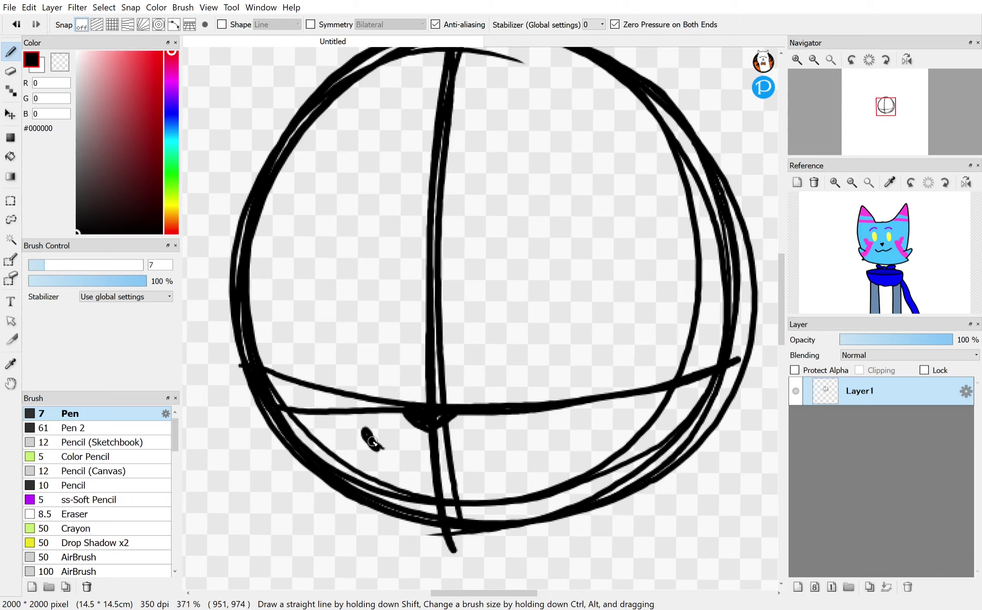
left_click_drag(423, 464, 501, 441)
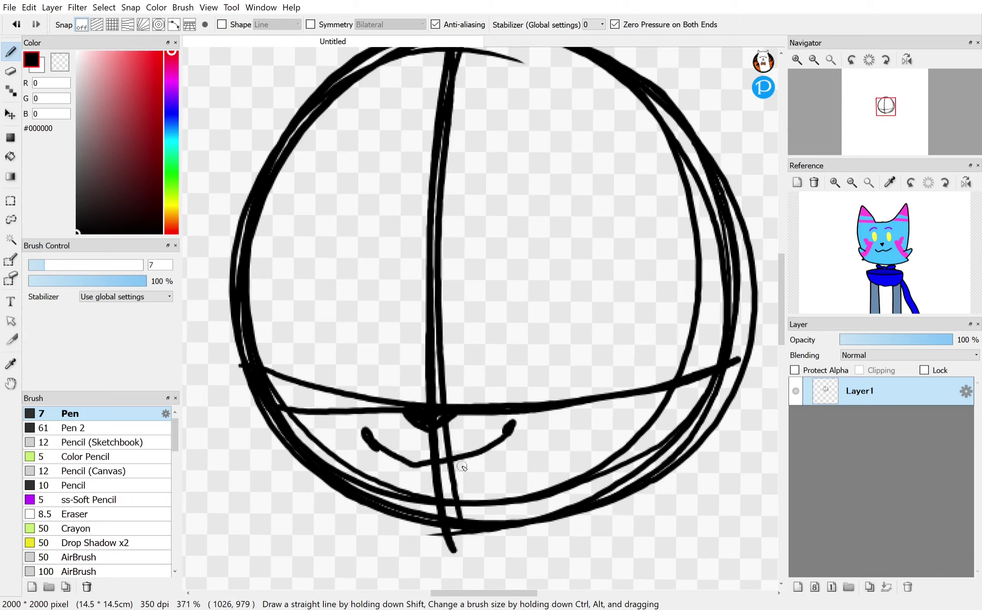
key("ctrl+z")
mouse_move(358, 449)
left_mouse_down()
mouse_move(405, 464)
mouse_move(465, 456)
mouse_move(535, 419)
left_mouse_up()
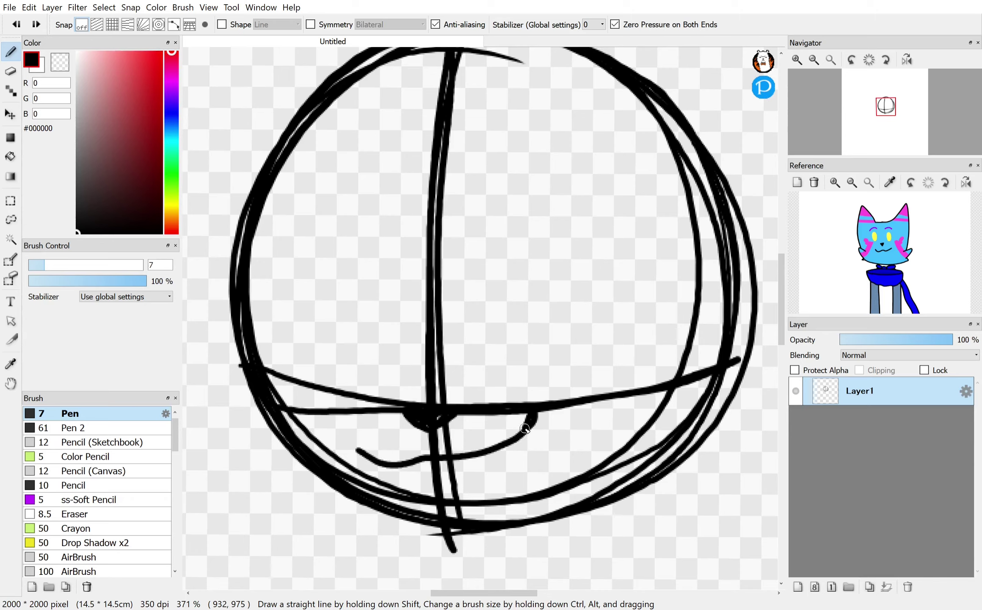
mouse_move(393, 466)
left_mouse_down()
mouse_move(479, 486)
mouse_move(509, 442)
left_mouse_up()
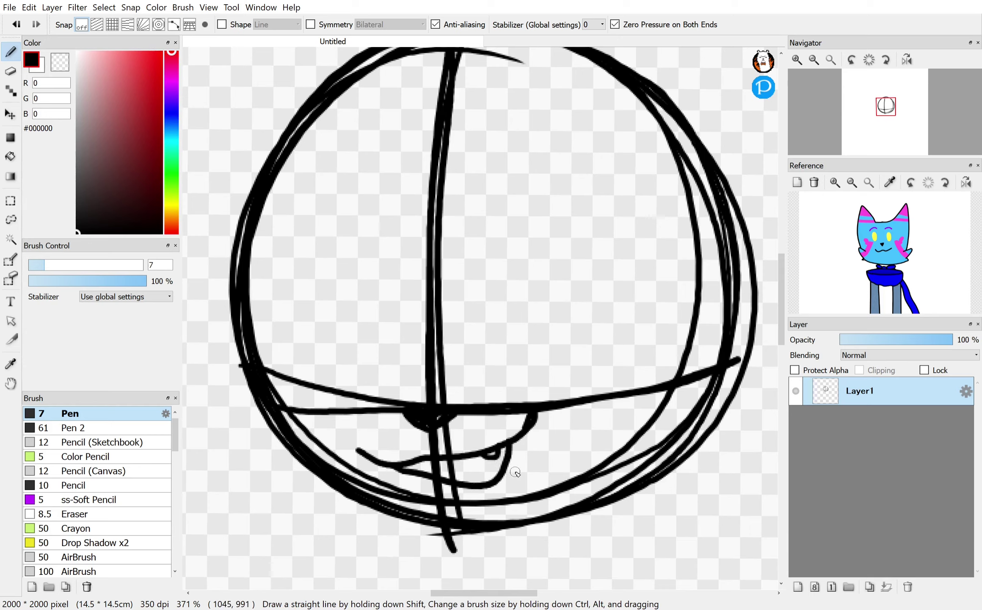
key("ctrl")
mouse_move(479, 460)
left_mouse_down()
mouse_move(510, 459)
mouse_move(486, 464)
mouse_move(507, 455)
mouse_move(478, 456)
left_mouse_up()
key("ctrl+z")
key("ctrl+z")
Step: Try a large rounded, slanted eye outline on the right half of the face
mouse_move(469, 376)
left_mouse_down()
mouse_move(469, 264)
mouse_move(590, 156)
mouse_move(644, 316)
mouse_move(485, 268)
mouse_move(609, 223)
mouse_move(615, 352)
mouse_move(501, 375)
left_mouse_up()
key("ctrl+z")
scroll(526, 357, "up", 5)
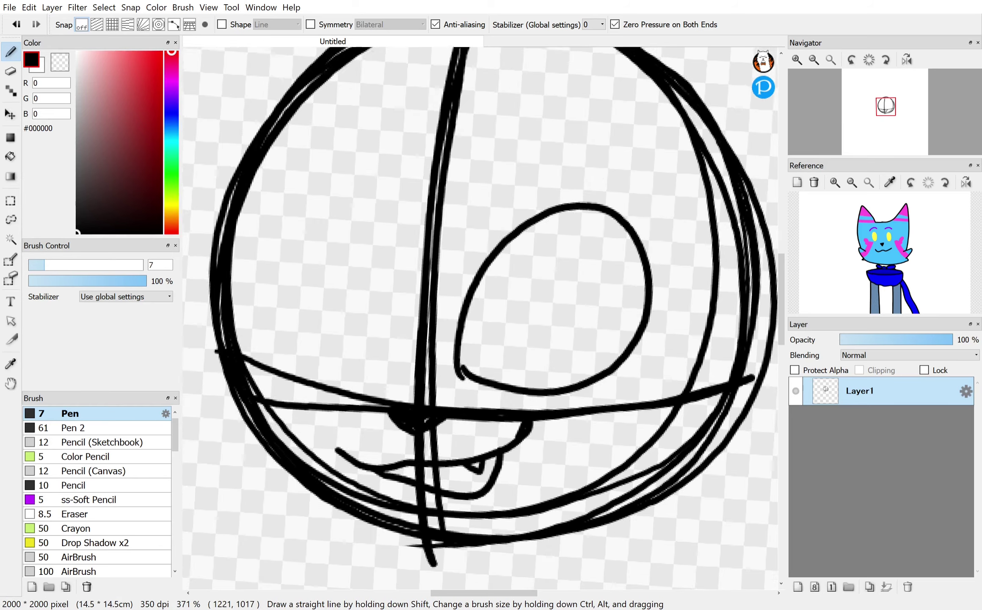
Step: Try to close and thicken the inner lower corner of the rounded eye outline with extra strokes
scroll(673, 223, "up", 5)
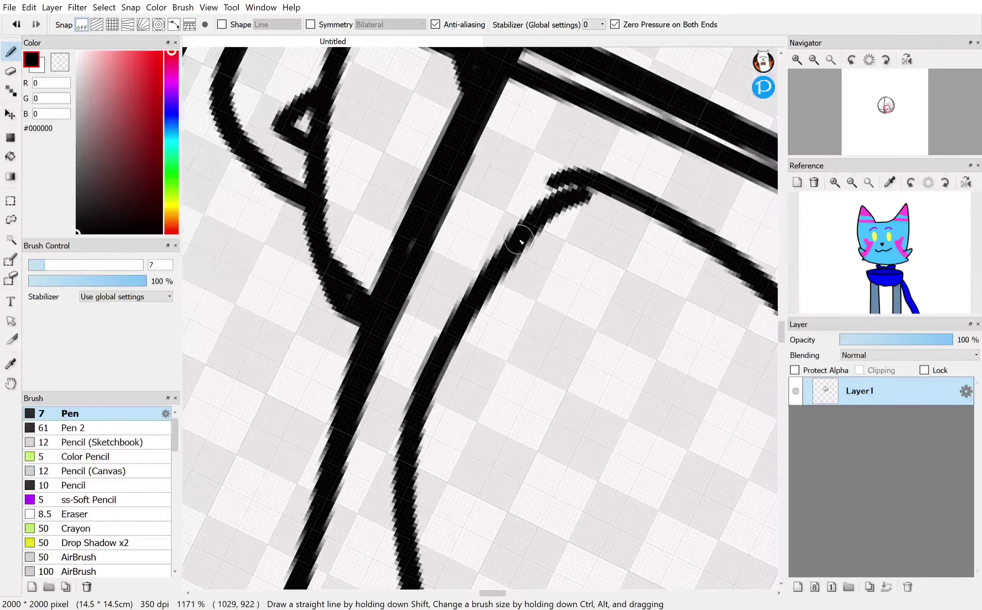
mouse_move(591, 202)
left_mouse_down()
mouse_move(516, 245)
mouse_move(680, 221)
left_mouse_up()
mouse_move(603, 186)
left_mouse_down()
mouse_move(545, 188)
mouse_move(491, 267)
left_mouse_up()
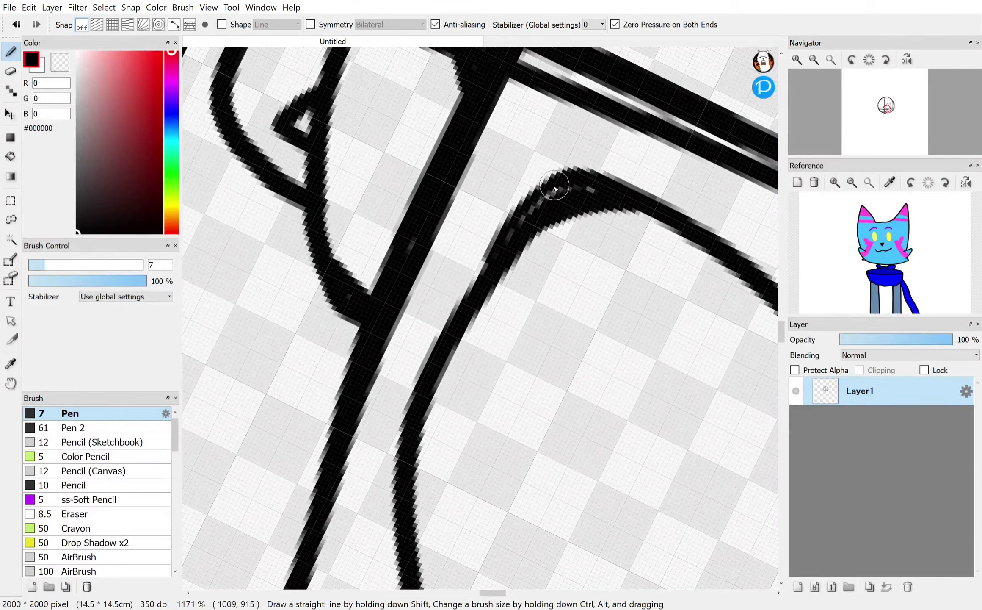
mouse_move(555, 188)
left_mouse_down()
mouse_move(463, 291)
mouse_move(438, 374)
left_mouse_up()
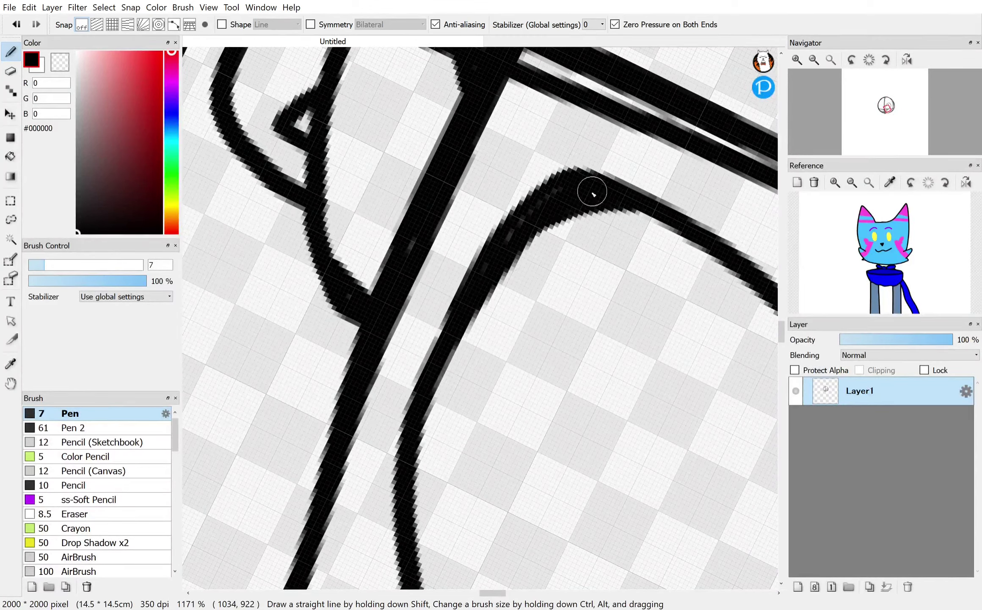
key("ctrl+z")
key("ctrl+z")
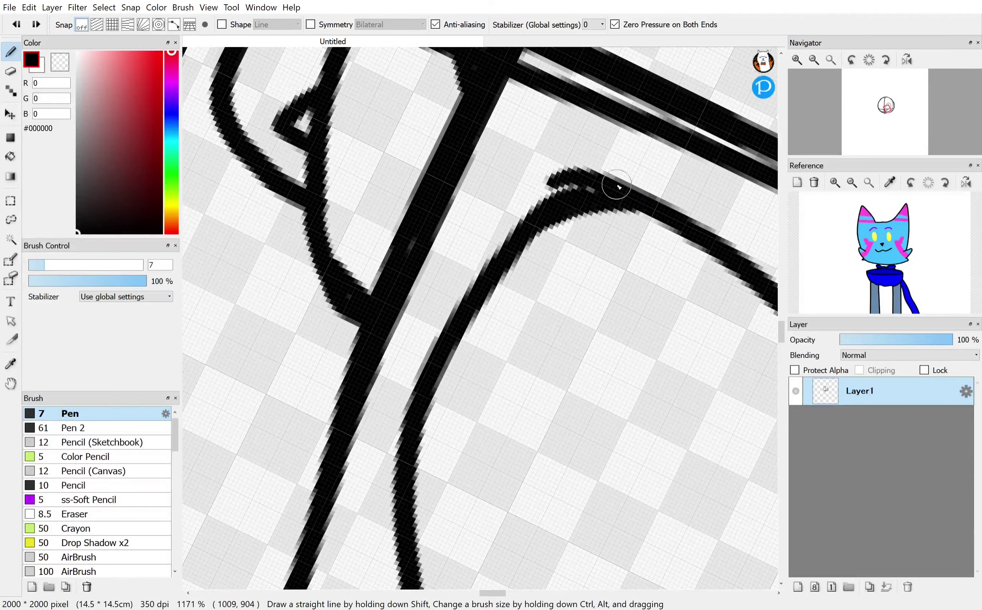
mouse_move(574, 182)
left_mouse_down()
mouse_move(543, 191)
mouse_move(442, 363)
left_mouse_up()
left_click_drag(545, 197, 591, 185)
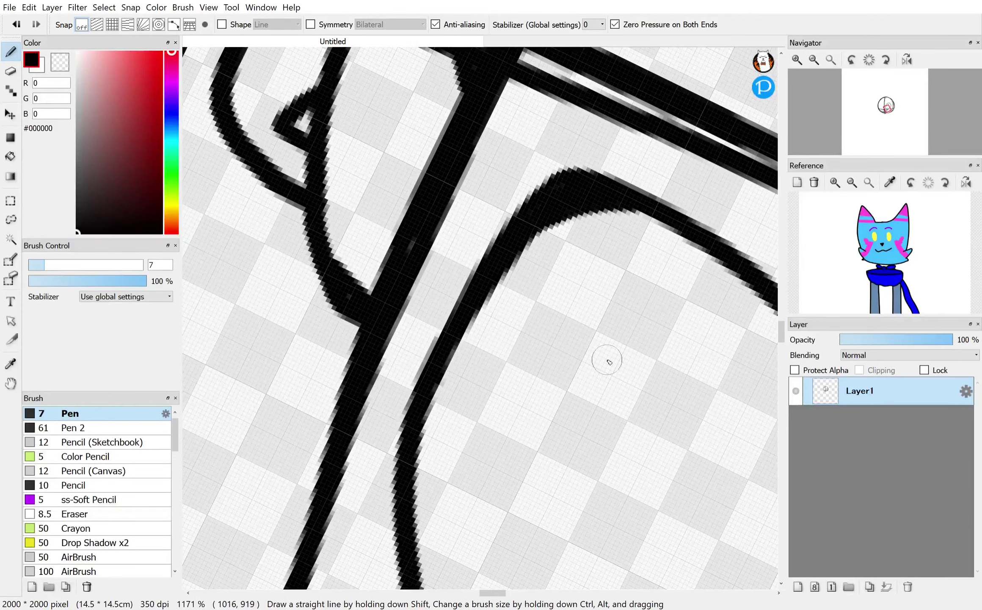
Step: Undo the strokes that thicken the corner of the rounded eye
scroll(479, 346, "down", 4)
left_click_drag(479, 346, 598, 248)
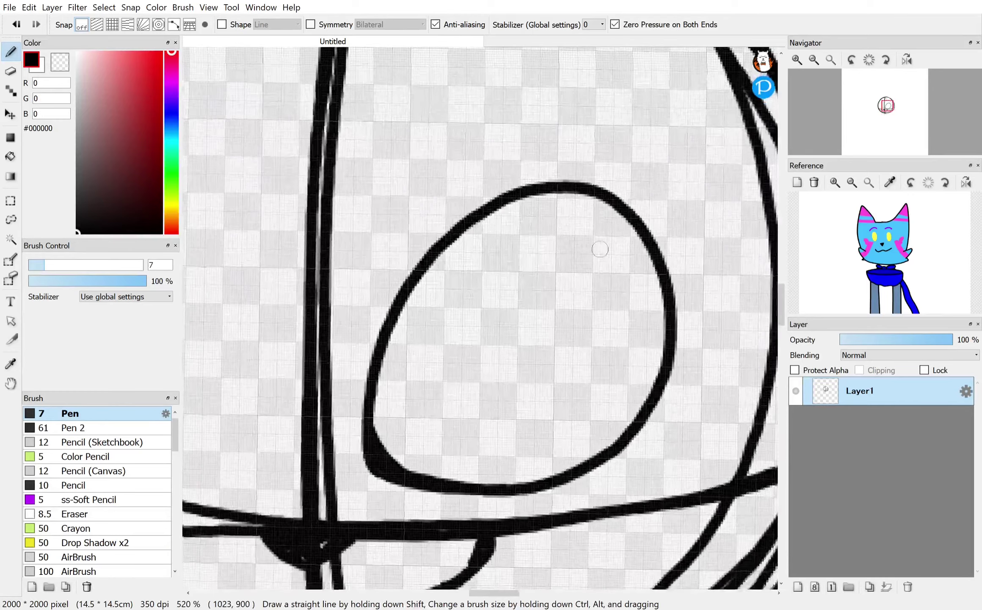
scroll(599, 248, "up", 1)
key("ctrl+z")
key("ctrl+z")
key("ctrl+z")
key("ctrl+z")
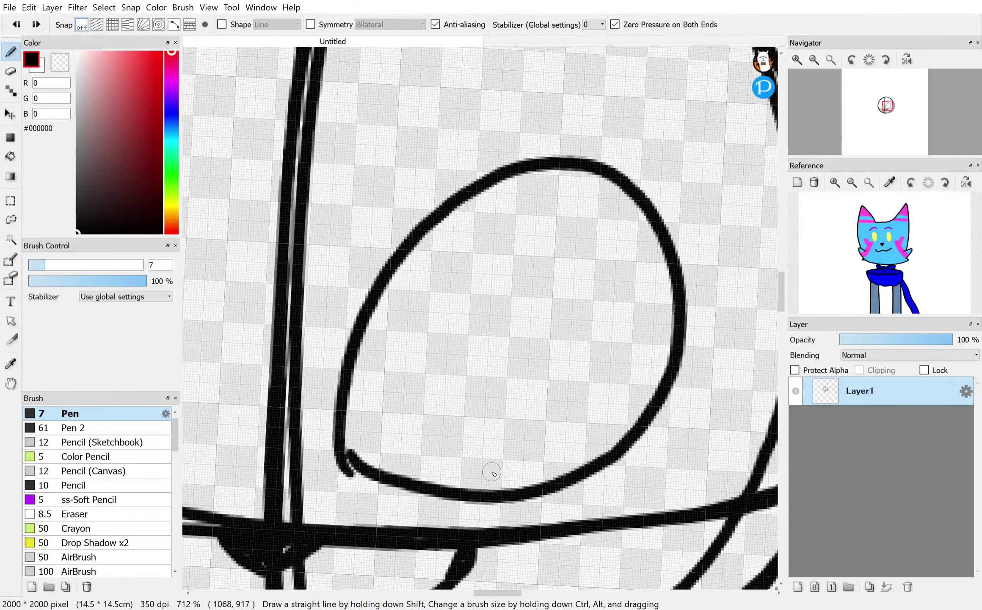
Step: Replace the rounded eye with a tall, narrow oval eye on the right half of the face and add a small oval eyebrow
mouse_move(470, 464)
left_mouse_down()
mouse_move(439, 324)
mouse_move(614, 281)
mouse_move(478, 464)
mouse_move(491, 219)
left_mouse_up()
key("ctrl+z")
mouse_move(438, 413)
left_mouse_down()
mouse_move(445, 384)
mouse_move(592, 204)
mouse_move(464, 506)
mouse_move(504, 156)
left_mouse_up()
scroll(687, 297, "down", 3)
scroll(687, 297, "up", 2)
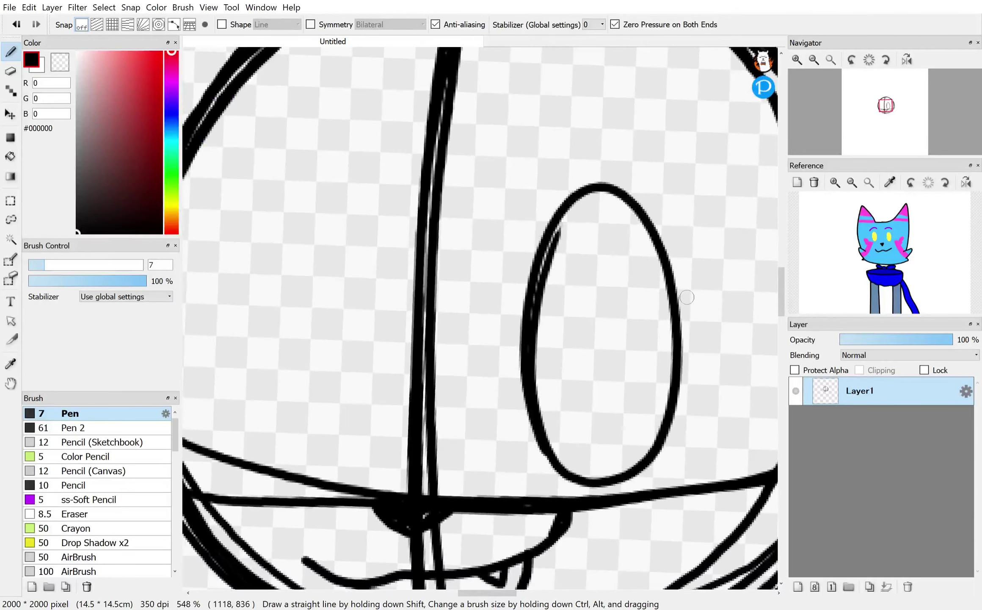
mouse_move(596, 126)
left_mouse_down()
mouse_move(543, 124)
mouse_move(597, 166)
mouse_move(625, 132)
mouse_move(543, 134)
left_mouse_up()
Step: Sketch a matching tall oval eye and small oval eyebrow on the left half of the face
left_click_drag(686, 530, 742, 556)
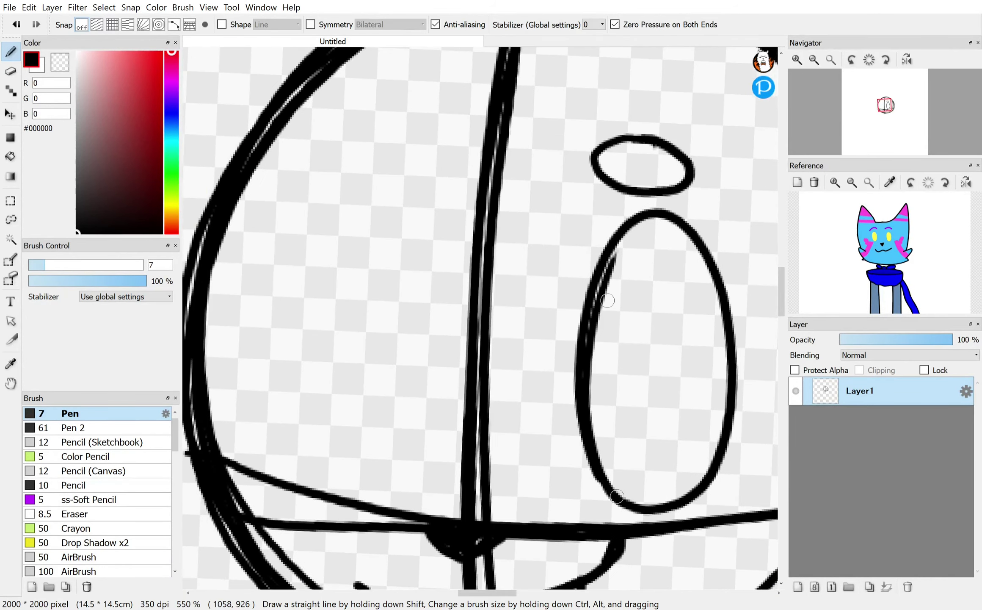
mouse_move(426, 470)
left_mouse_down()
mouse_move(428, 415)
mouse_move(310, 400)
mouse_move(443, 407)
left_mouse_up()
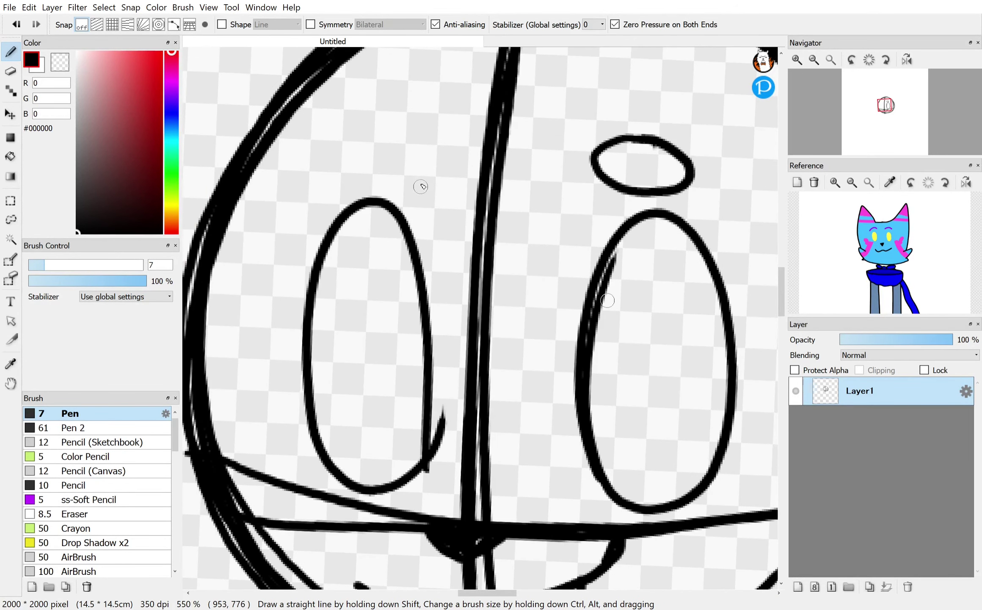
left_click_drag(379, 111, 403, 117)
Step: Sketch pointed tufts of cheek fur along the right side of the head
scroll(608, 300, "down", 3)
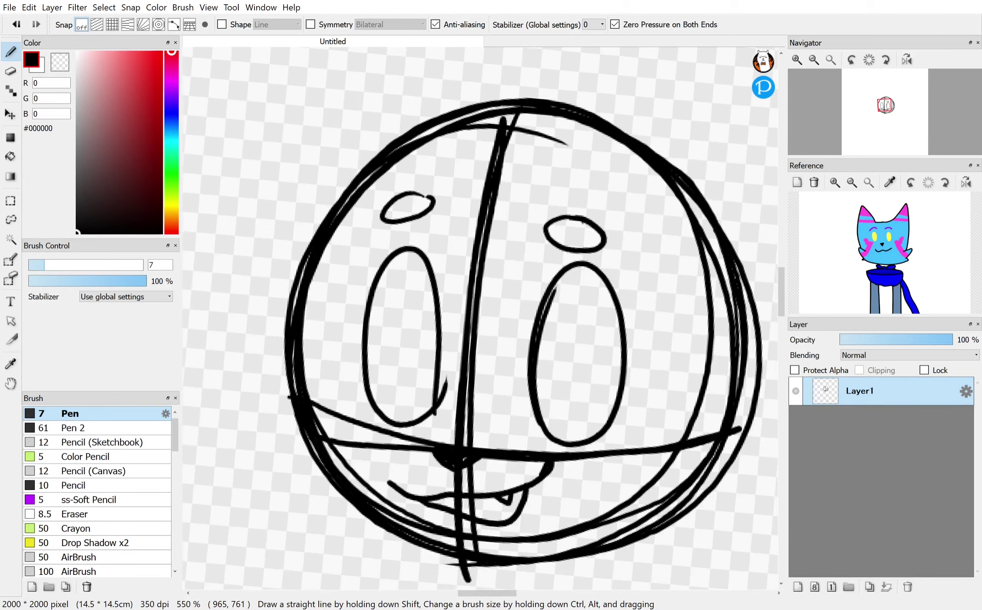
scroll(648, 425, "down", 1)
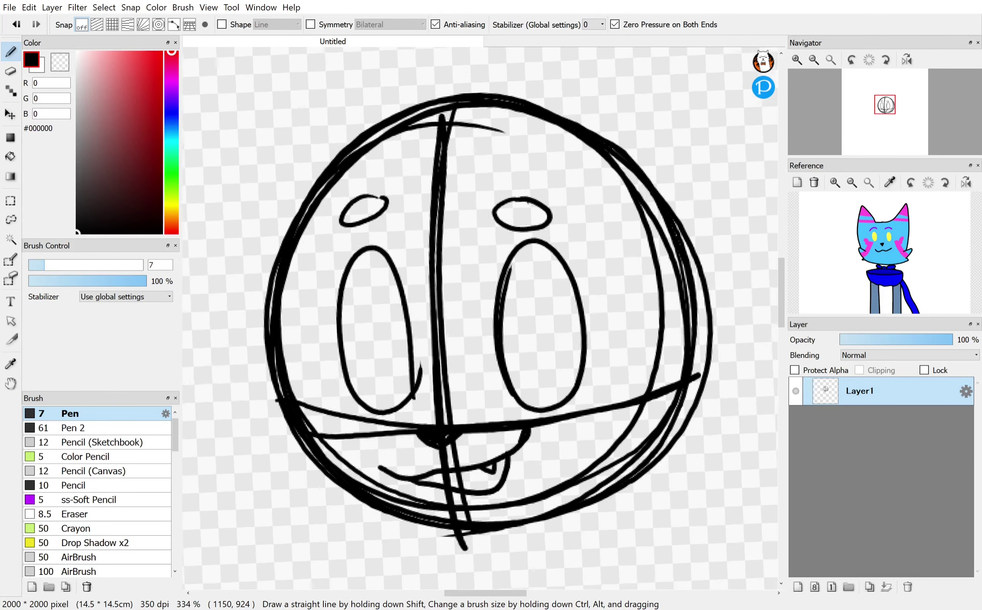
mouse_move(673, 300)
left_mouse_down()
mouse_move(742, 274)
mouse_move(703, 360)
mouse_move(714, 405)
left_mouse_up()
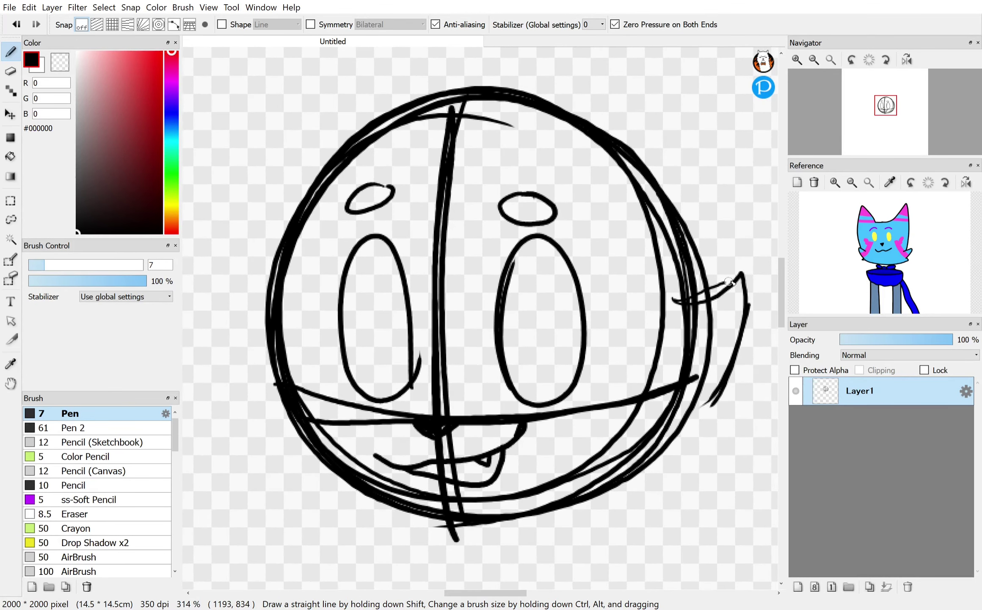
mouse_move(732, 283)
left_mouse_down()
mouse_move(739, 369)
mouse_move(621, 443)
mouse_move(658, 428)
mouse_move(682, 302)
left_mouse_up()
mouse_move(730, 391)
left_mouse_down()
mouse_move(738, 382)
mouse_move(643, 514)
mouse_move(620, 514)
left_mouse_up()
mouse_move(701, 461)
left_mouse_down()
mouse_move(573, 511)
mouse_move(728, 440)
left_mouse_up()
key("ctrl+z")
mouse_move(686, 464)
left_mouse_down()
mouse_move(703, 453)
mouse_move(647, 432)
mouse_move(586, 472)
mouse_move(565, 510)
left_mouse_up()
mouse_move(673, 414)
left_mouse_down()
mouse_move(751, 382)
mouse_move(690, 472)
mouse_move(633, 486)
left_mouse_up()
Step: Sketch pointed, overlapping tufts of cheek fur along the left side of the head
mouse_move(267, 305)
left_mouse_down()
mouse_move(234, 275)
mouse_move(281, 421)
left_mouse_up()
mouse_move(247, 320)
left_mouse_down()
mouse_move(283, 419)
mouse_move(339, 507)
left_mouse_up()
left_click_drag(242, 416, 367, 495)
mouse_move(436, 516)
left_mouse_down()
mouse_move(413, 516)
mouse_move(243, 387)
mouse_move(281, 434)
mouse_move(232, 366)
left_mouse_up()
mouse_move(284, 433)
left_mouse_down()
mouse_move(227, 353)
mouse_move(317, 471)
left_mouse_up()
left_click_drag(244, 392, 391, 515)
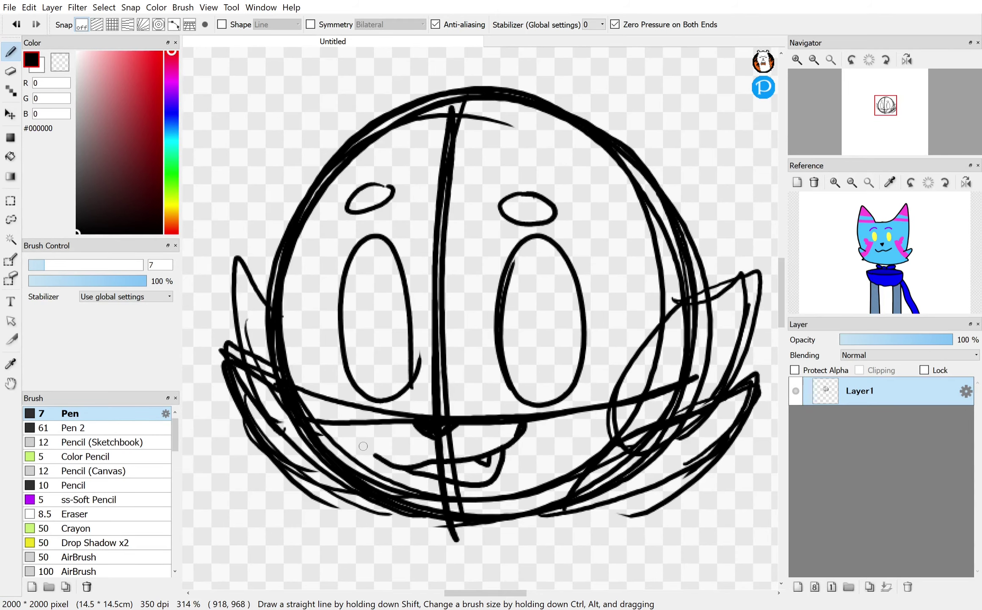
Step: Sketch a tall pointed ear on the right side of the head, with its base curving into the head circle
scroll(378, 476, "down", 1)
scroll(480, 318, "down", 1)
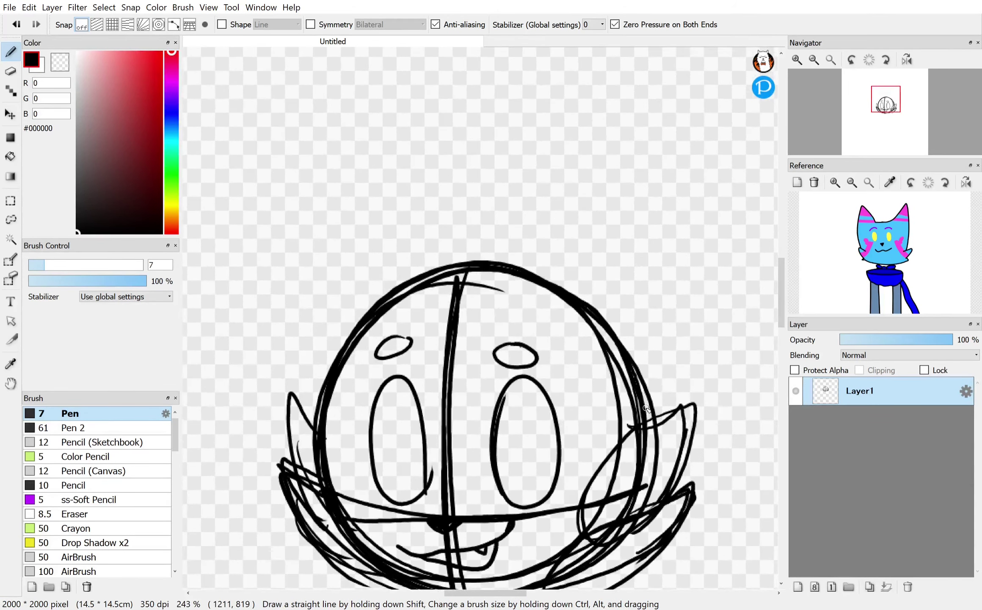
mouse_move(646, 408)
left_mouse_down()
mouse_move(643, 183)
mouse_move(546, 178)
mouse_move(627, 115)
mouse_move(636, 190)
mouse_move(611, 123)
mouse_move(683, 274)
mouse_move(644, 430)
mouse_move(656, 426)
mouse_move(684, 295)
mouse_move(615, 116)
mouse_move(525, 271)
left_mouse_up()
key("ctrl+z")
left_click_drag(559, 192, 582, 321)
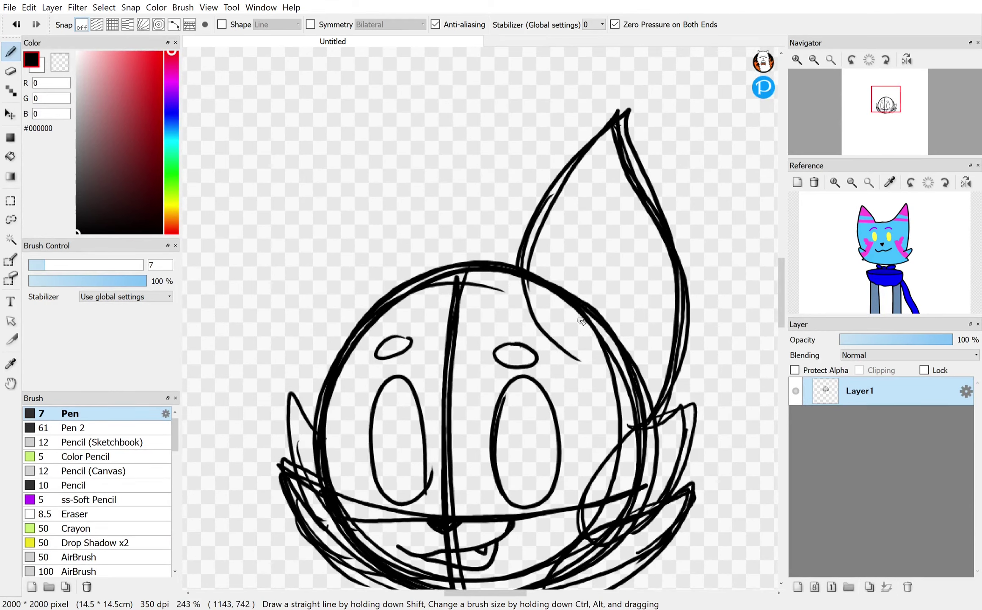
mouse_move(527, 273)
left_mouse_down()
mouse_move(626, 412)
mouse_move(564, 357)
left_mouse_up()
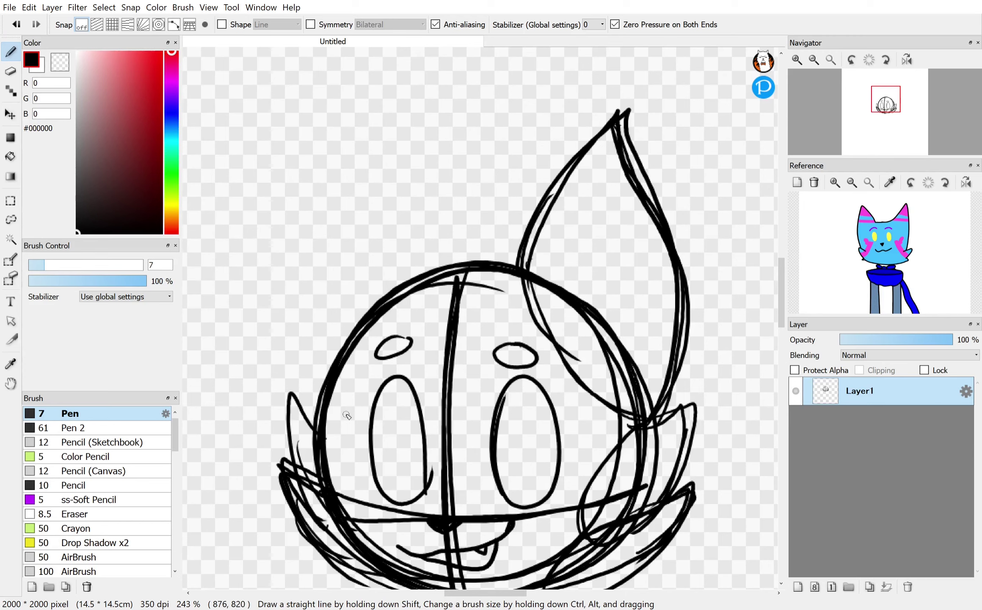
Step: Sketch a tall pointed ear on the left side of the head, with its base meeting the head circle
mouse_move(324, 393)
left_mouse_down()
mouse_move(341, 286)
mouse_move(486, 182)
mouse_move(466, 280)
mouse_move(390, 191)
mouse_move(344, 361)
left_mouse_up()
key("ctrl+z")
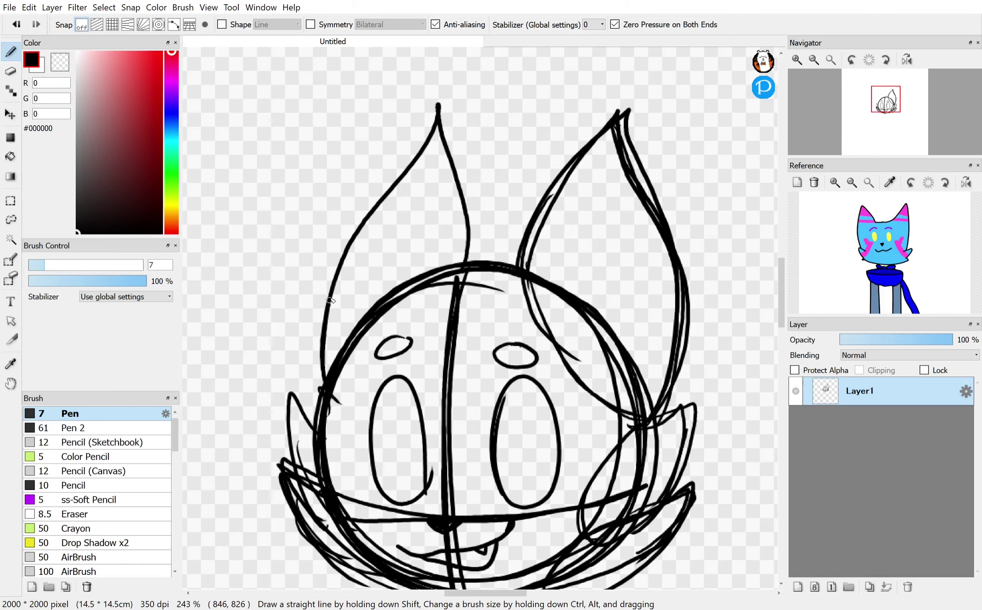
mouse_move(330, 299)
left_mouse_down()
mouse_move(436, 105)
mouse_move(466, 263)
left_mouse_up()
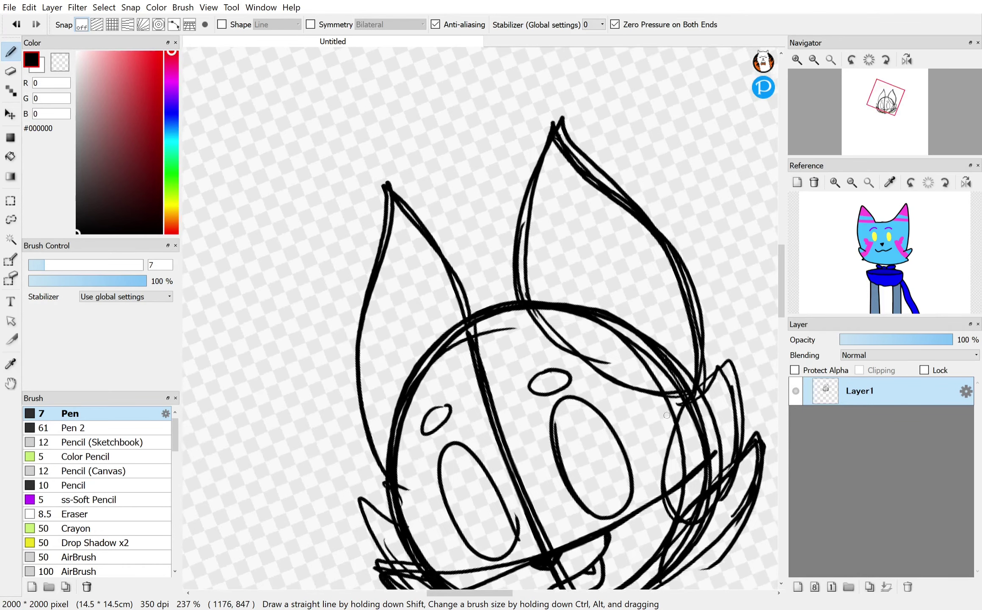
Step: Sketch three curved stripe lines across each ear, from below the tip down towards the base
left_click_drag(354, 341, 419, 287)
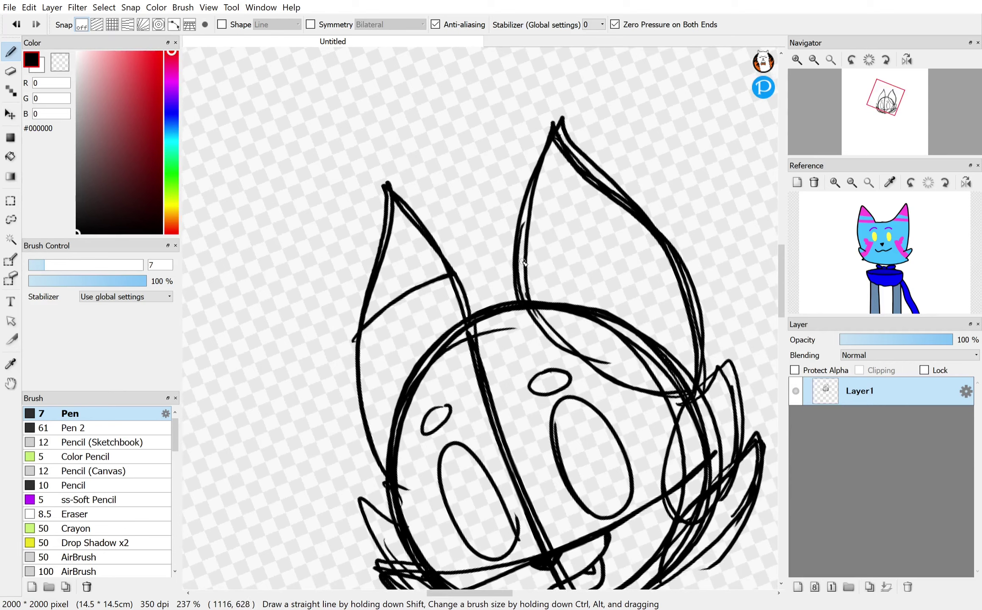
mouse_move(528, 254)
left_mouse_down()
mouse_move(643, 209)
mouse_move(534, 250)
left_mouse_up()
left_click_drag(422, 303, 341, 394)
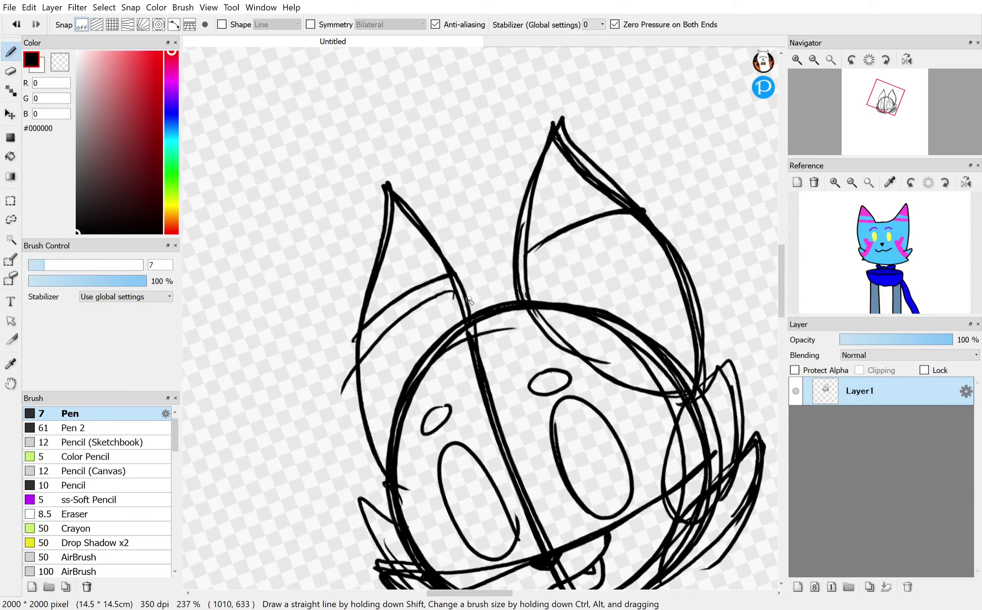
left_click_drag(466, 299, 354, 425)
left_click_drag(530, 271, 668, 224)
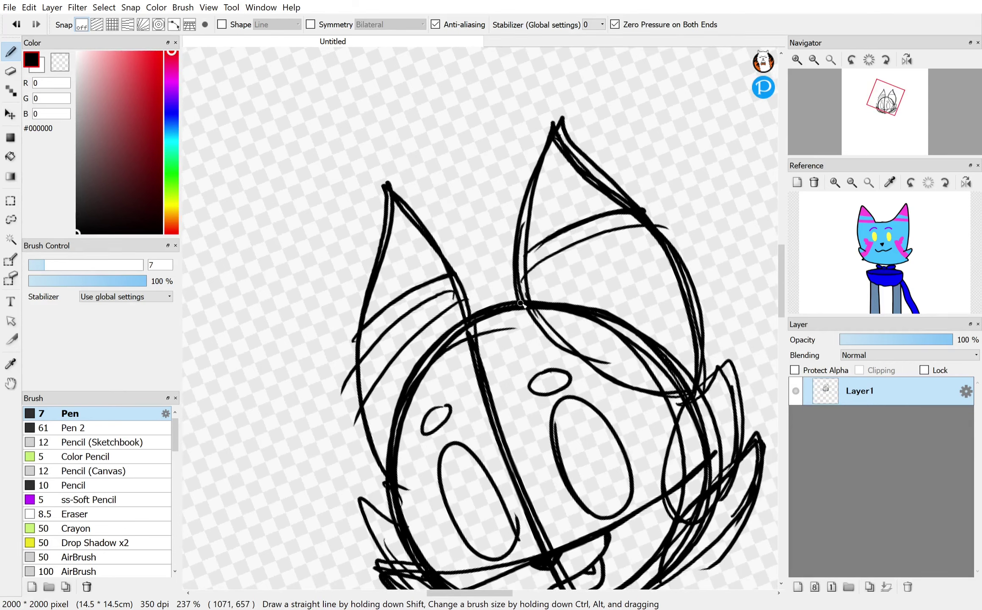
left_click_drag(524, 300, 719, 238)
Step: Sketch pointed cheek markings on both sides of the face, reaching inward from the fur towards the eyes
left_click_drag(628, 326, 568, 405)
key("ctrl+z")
mouse_move(643, 326)
left_mouse_down()
mouse_move(581, 394)
mouse_move(653, 340)
left_mouse_up()
key("ctrl+z")
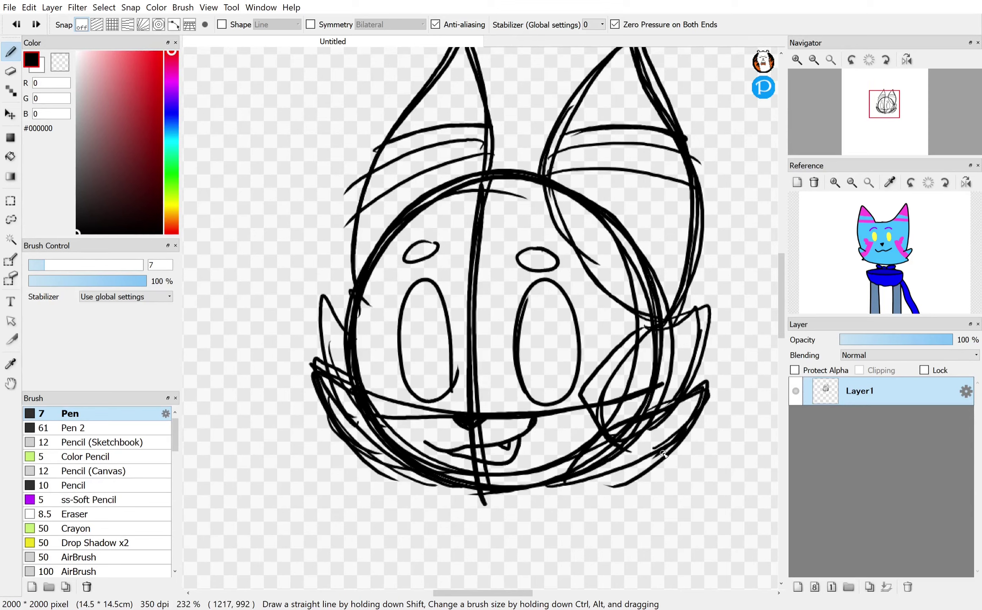
mouse_move(357, 444)
left_mouse_down()
mouse_move(364, 351)
mouse_move(408, 400)
mouse_move(382, 481)
left_mouse_up()
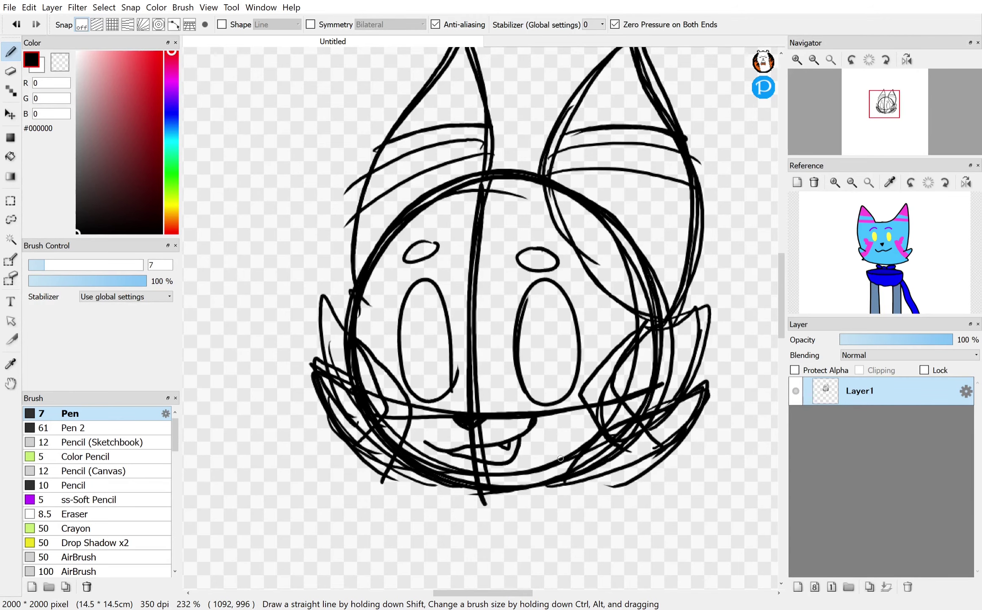
Step: Draw an oval highlight at the upper left of each eye and a small round highlight near its lower end
scroll(519, 331, "up", 4)
mouse_move(529, 322)
left_mouse_down()
mouse_move(557, 311)
mouse_move(521, 292)
left_mouse_up()
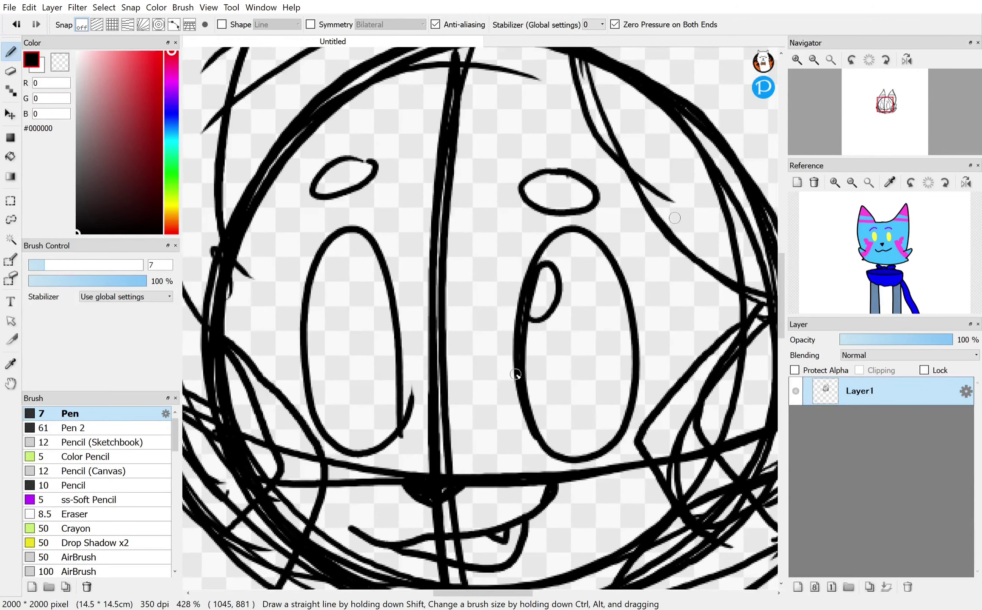
left_click_drag(318, 275, 333, 272)
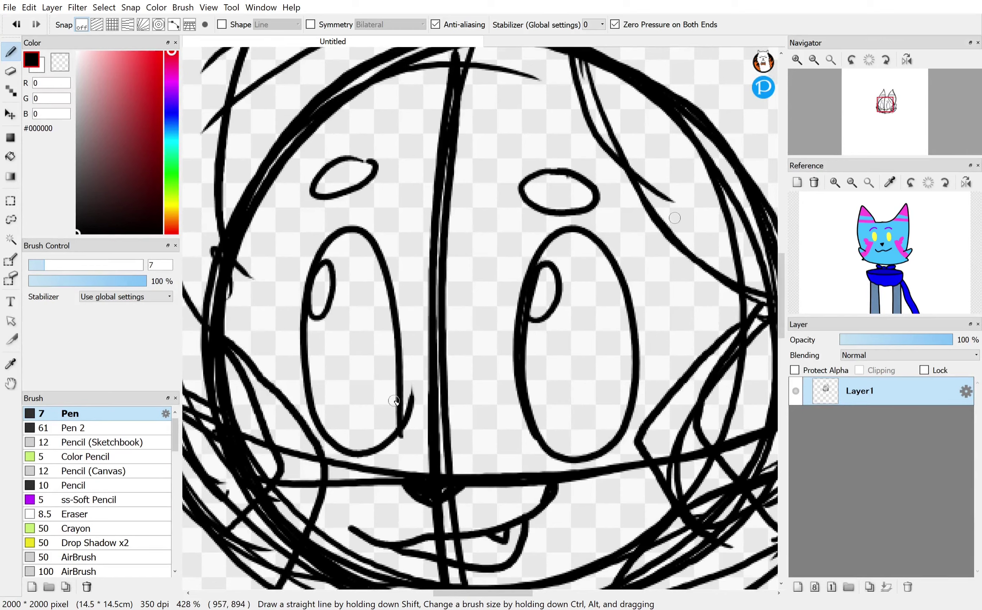
left_click_drag(386, 402, 371, 404)
key("ctrl+z")
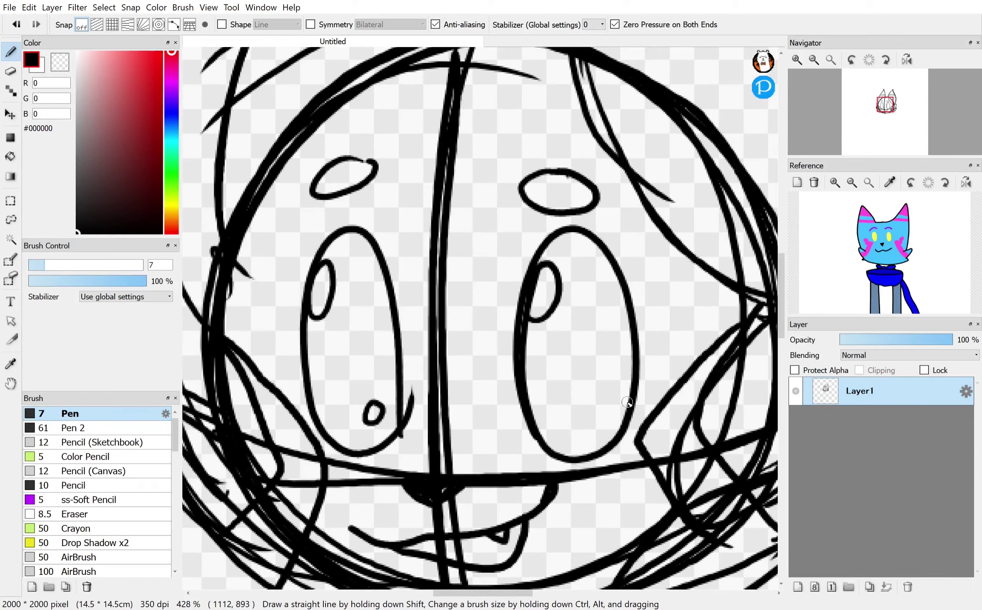
scroll(659, 376, "up", 2)
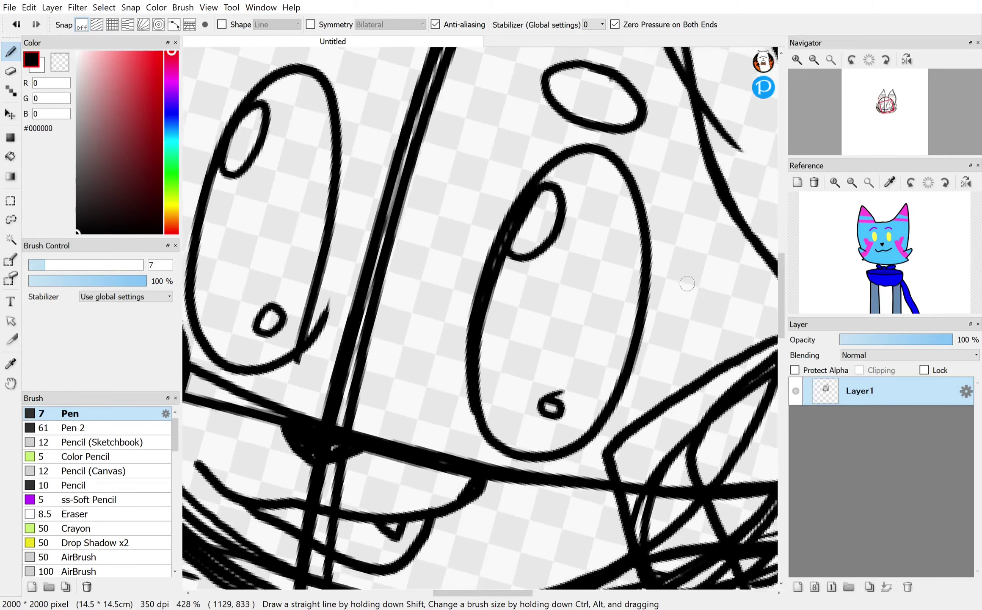
Step: Sketch a tall, narrow oval pupil inside each eye, running between the upper and lower highlights
mouse_move(548, 255)
left_mouse_down()
mouse_move(537, 269)
mouse_move(595, 196)
mouse_move(565, 219)
left_mouse_up()
scroll(526, 409, "down", 2)
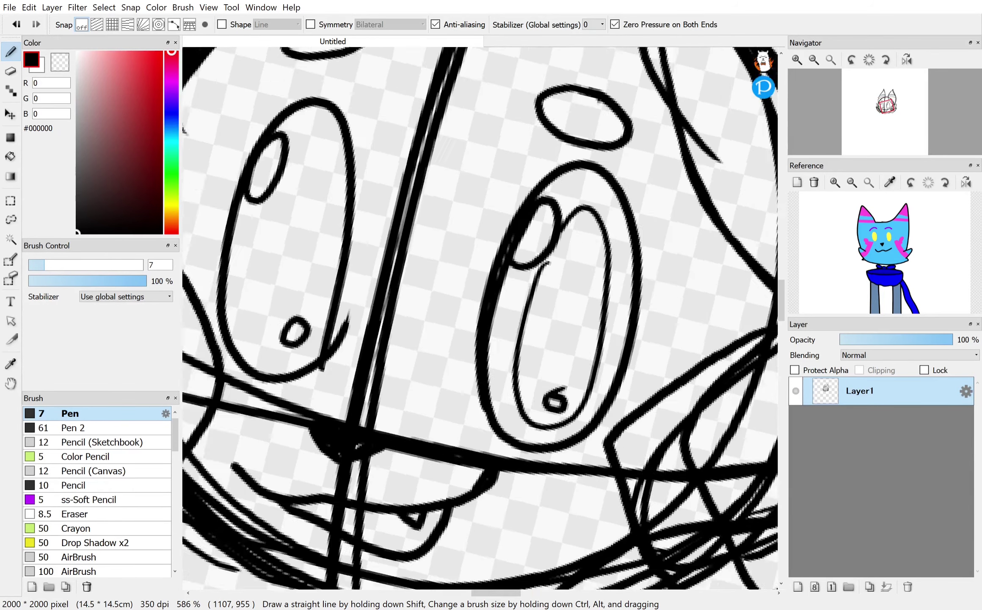
mouse_move(342, 229)
left_mouse_down()
mouse_move(340, 239)
mouse_move(372, 180)
mouse_move(352, 215)
mouse_move(388, 285)
mouse_move(376, 187)
mouse_move(342, 347)
left_mouse_up()
key("ctrl+z")
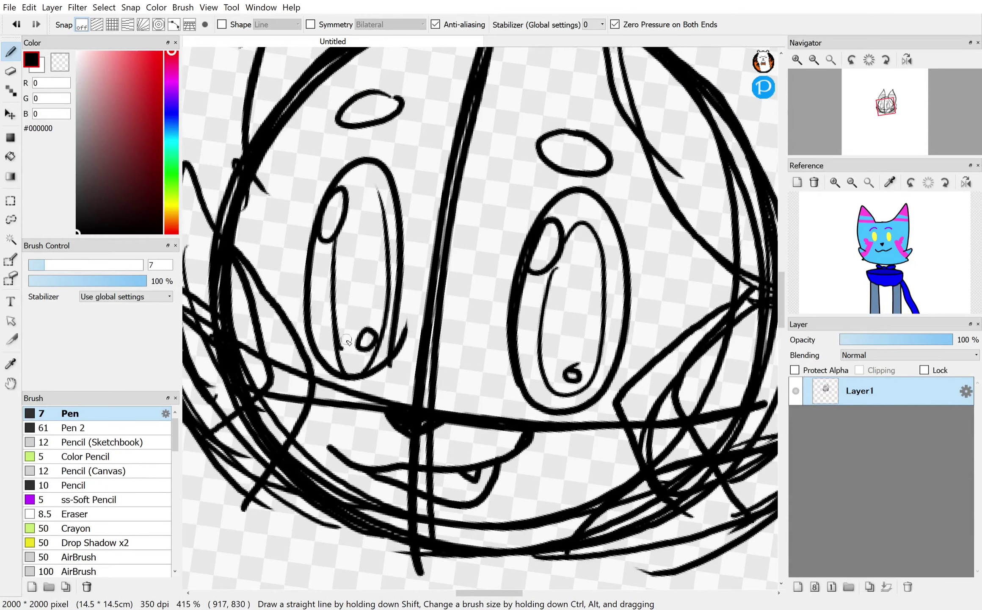
key("ctrl+z")
key("ctrl+z")
mouse_move(348, 196)
left_mouse_down()
mouse_move(379, 238)
mouse_move(378, 321)
mouse_move(334, 213)
left_mouse_up()
Step: Sketch two neck lines below the chin, curving outward at their lower ends
scroll(481, 317, "down", 3)
scroll(481, 317, "up", 2)
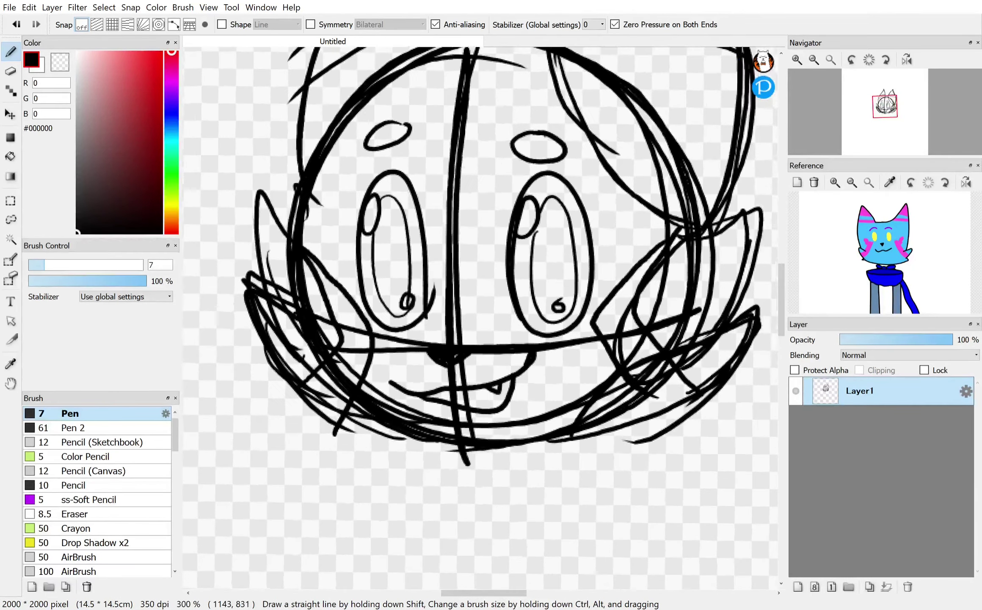
scroll(609, 506, "down", 2)
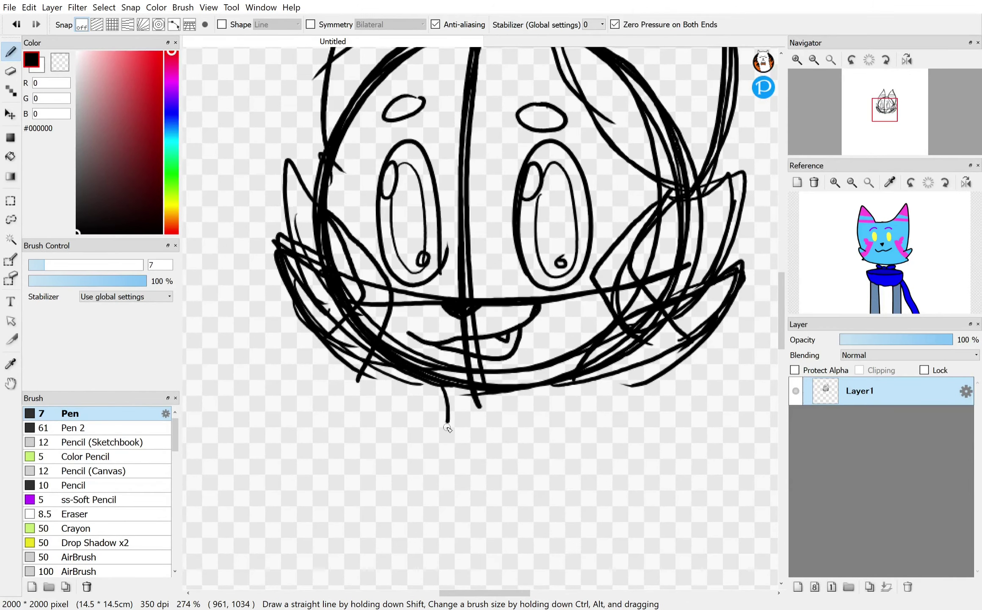
left_click_drag(447, 427, 435, 472)
key("ctrl+z")
left_click_drag(440, 383, 425, 485)
left_click_drag(551, 383, 576, 482)
Step: Sketch a folded scarf around the neck, with a V-shaped inner edge and a larger outer edge pointed at the chest
scroll(586, 473, "down", 3)
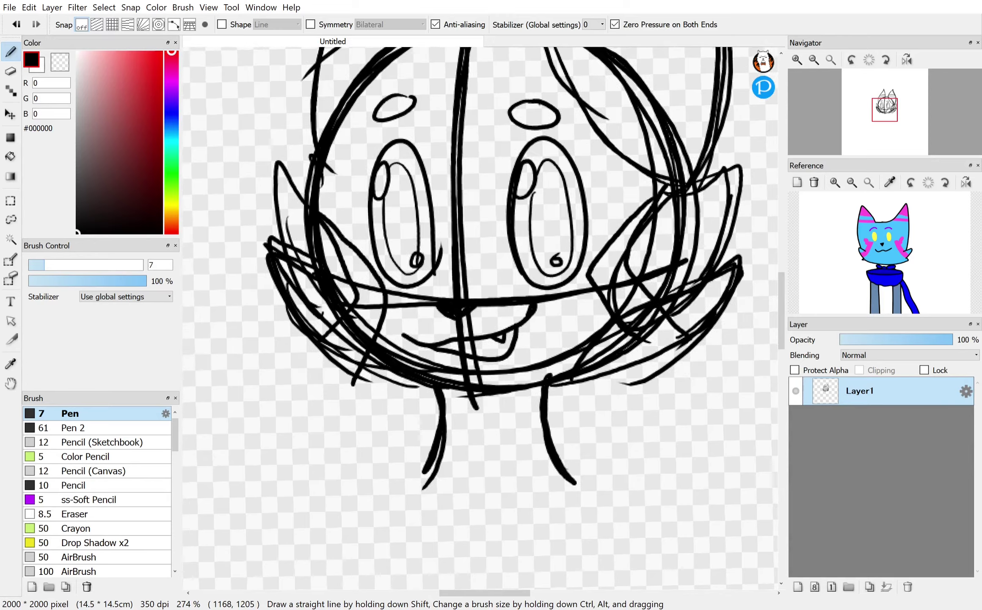
mouse_move(448, 313)
left_mouse_down()
mouse_move(501, 423)
mouse_move(424, 360)
left_mouse_up()
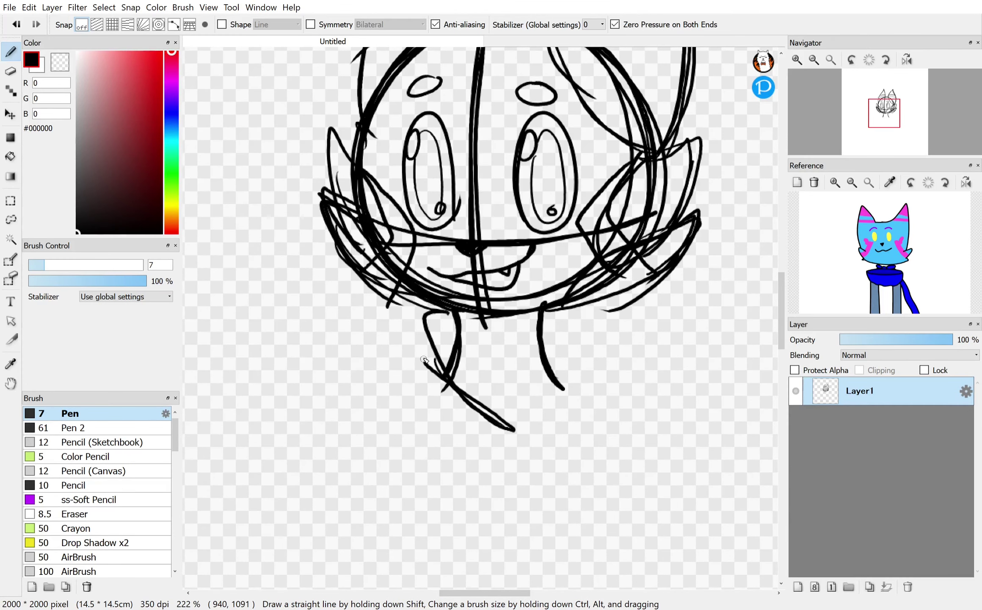
mouse_move(457, 312)
left_mouse_down()
mouse_move(500, 397)
mouse_move(397, 374)
mouse_move(454, 461)
left_mouse_up()
left_click_drag(390, 413, 521, 511)
mouse_move(541, 312)
left_mouse_down()
mouse_move(565, 355)
mouse_move(499, 413)
left_mouse_up()
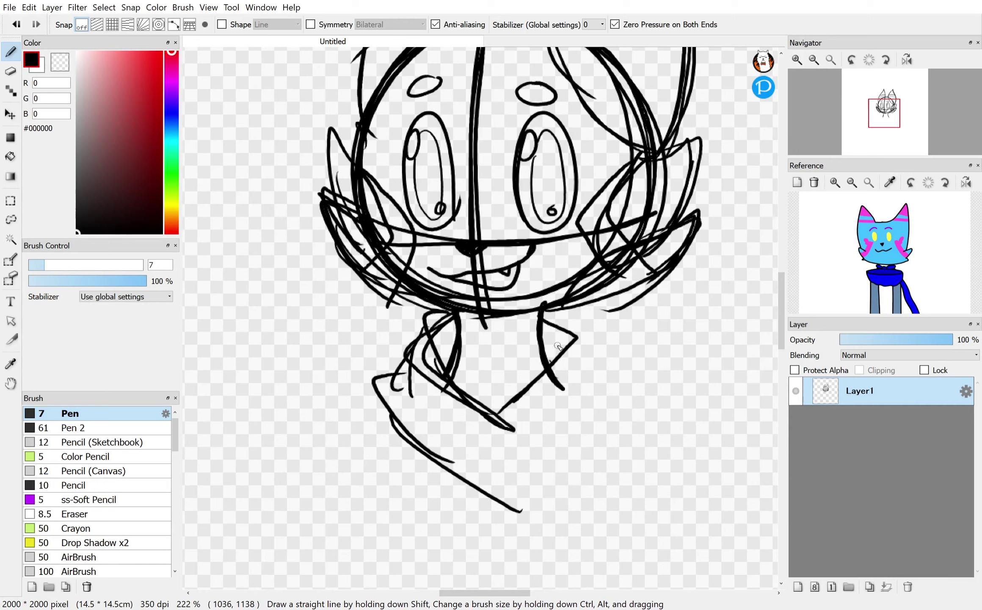
mouse_move(574, 341)
left_mouse_down()
mouse_move(610, 424)
mouse_move(520, 523)
left_mouse_up()
mouse_move(586, 361)
left_mouse_down()
mouse_move(569, 449)
mouse_move(506, 514)
left_mouse_up()
left_click_drag(602, 402, 517, 508)
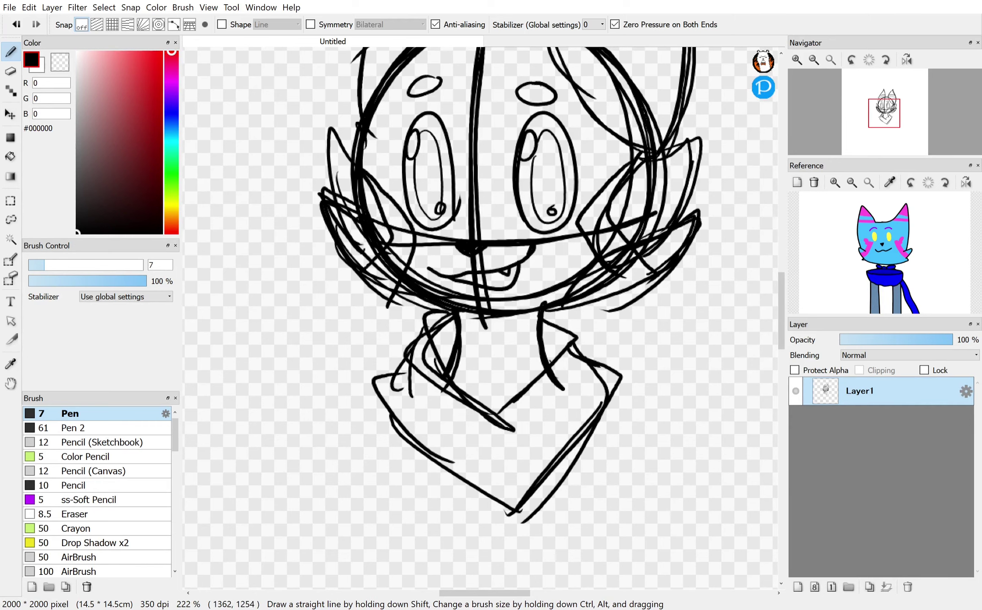
Step: Sketch the long outer lines of both arms, running down from the scarf's left and right corners
scroll(605, 315, "down", 3)
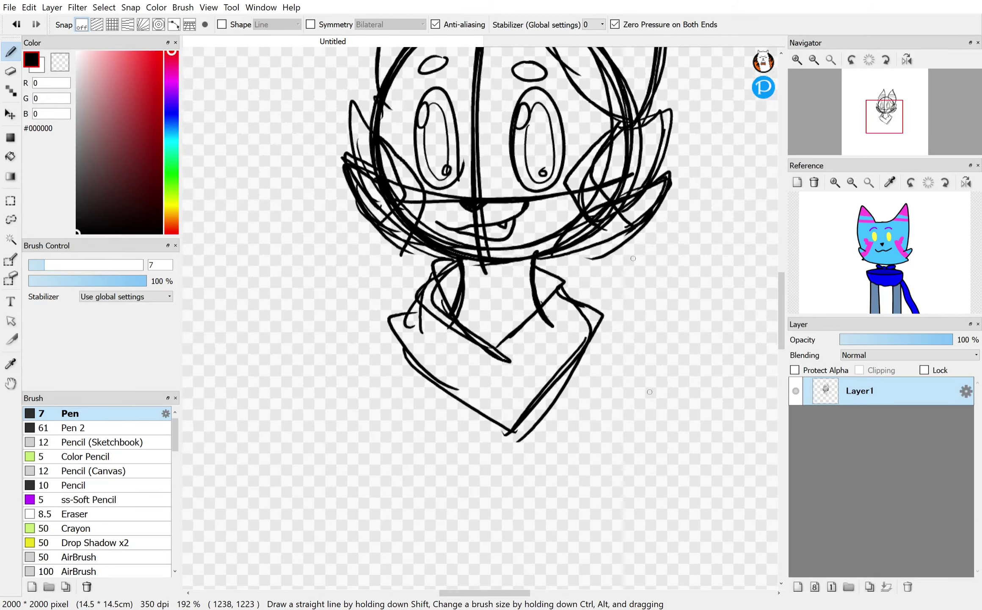
left_click_drag(421, 326, 409, 497)
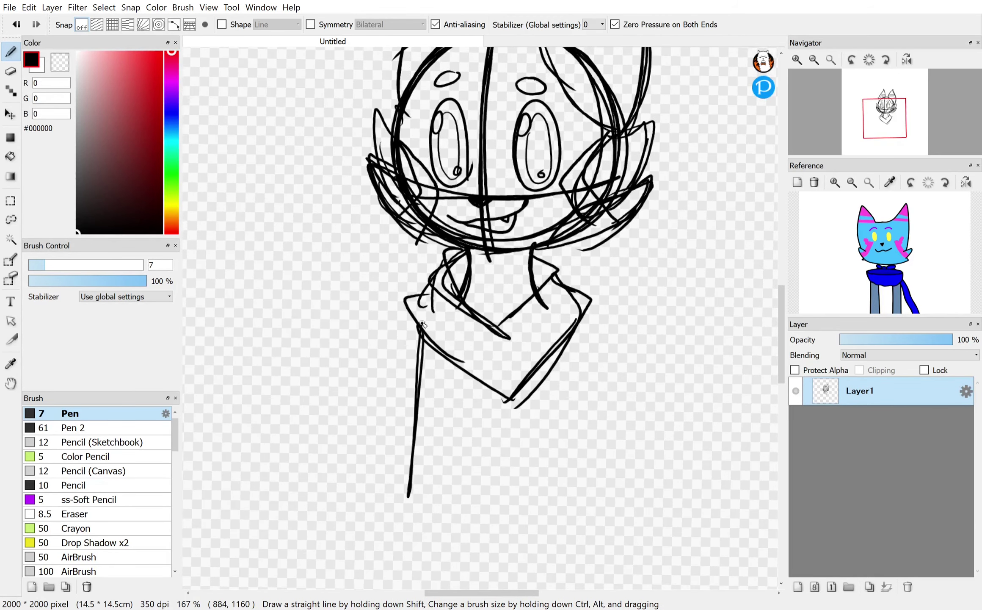
key("ctrl+z")
mouse_move(419, 314)
left_mouse_down()
mouse_move(400, 548)
mouse_move(413, 559)
left_mouse_up()
left_click_drag(587, 304, 564, 512)
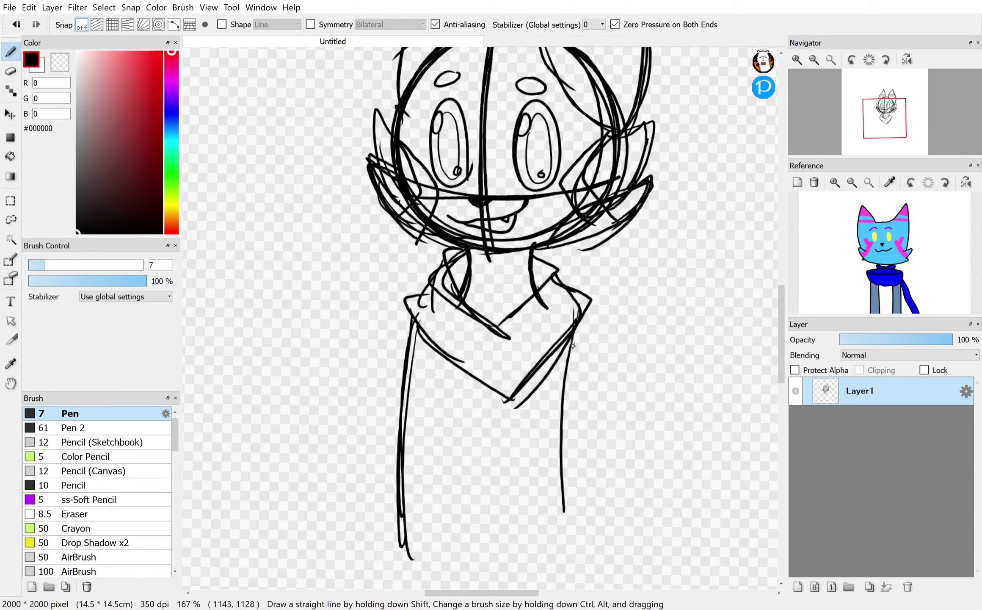
key("ctrl+z")
mouse_move(587, 310)
left_mouse_down()
mouse_move(579, 555)
mouse_move(590, 559)
left_mouse_up()
left_click_drag(572, 338, 591, 557)
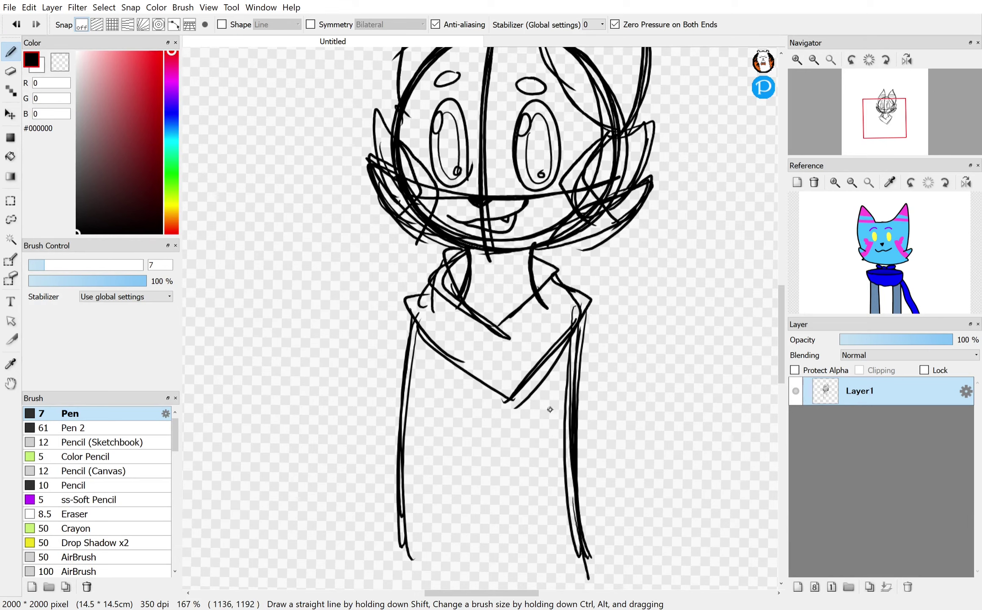
mouse_move(594, 303)
left_mouse_down()
mouse_move(638, 434)
mouse_move(640, 532)
mouse_move(612, 418)
mouse_move(646, 440)
mouse_move(673, 207)
left_mouse_up()
key("ctrl+z")
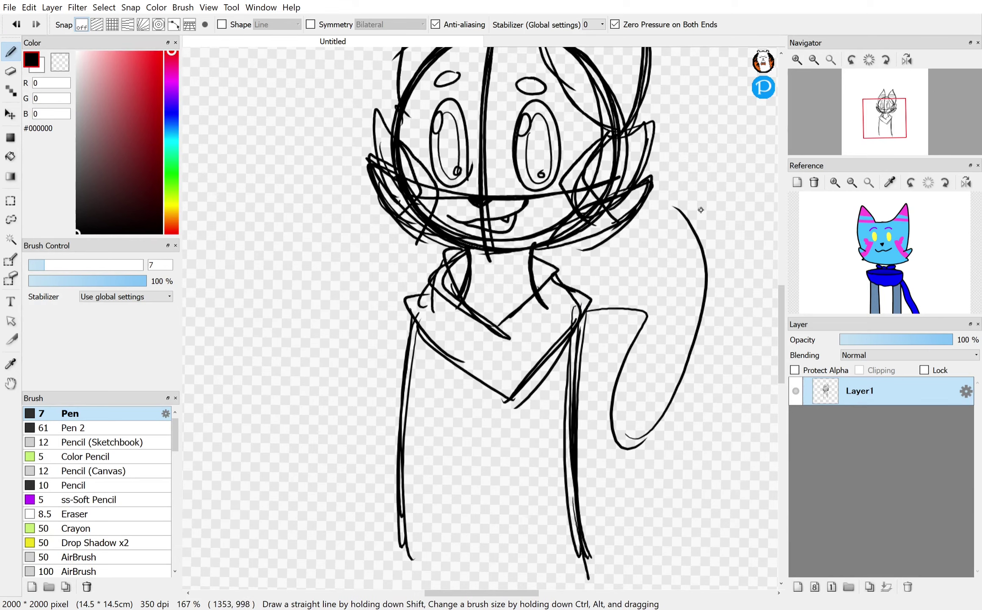
left_click_drag(701, 156, 731, 463)
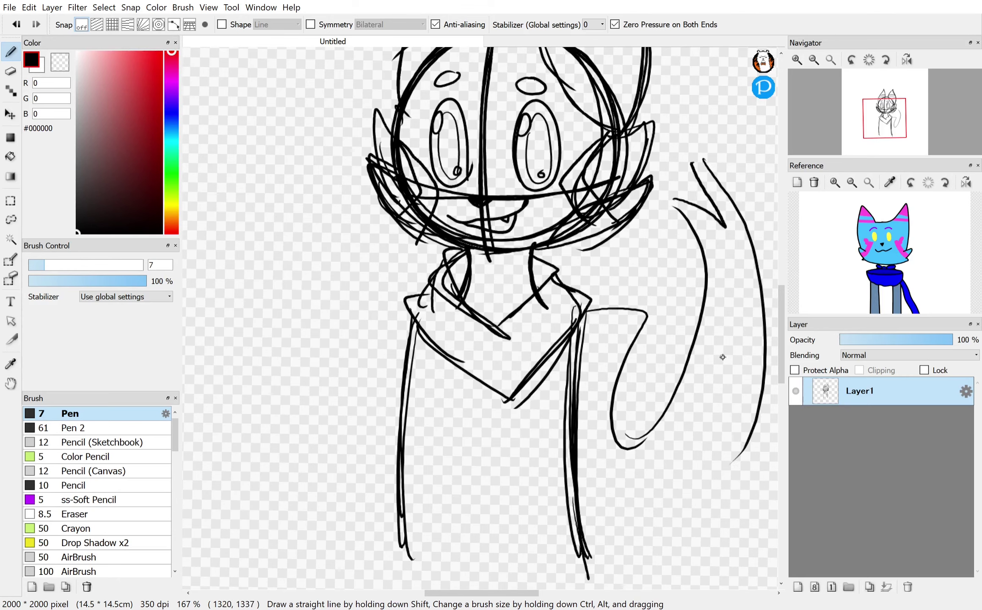
key("ctrl+z")
mouse_move(693, 154)
left_mouse_down()
mouse_move(766, 379)
mouse_move(707, 519)
left_mouse_up()
mouse_move(753, 407)
left_mouse_down()
mouse_move(629, 515)
mouse_move(582, 505)
left_mouse_up()
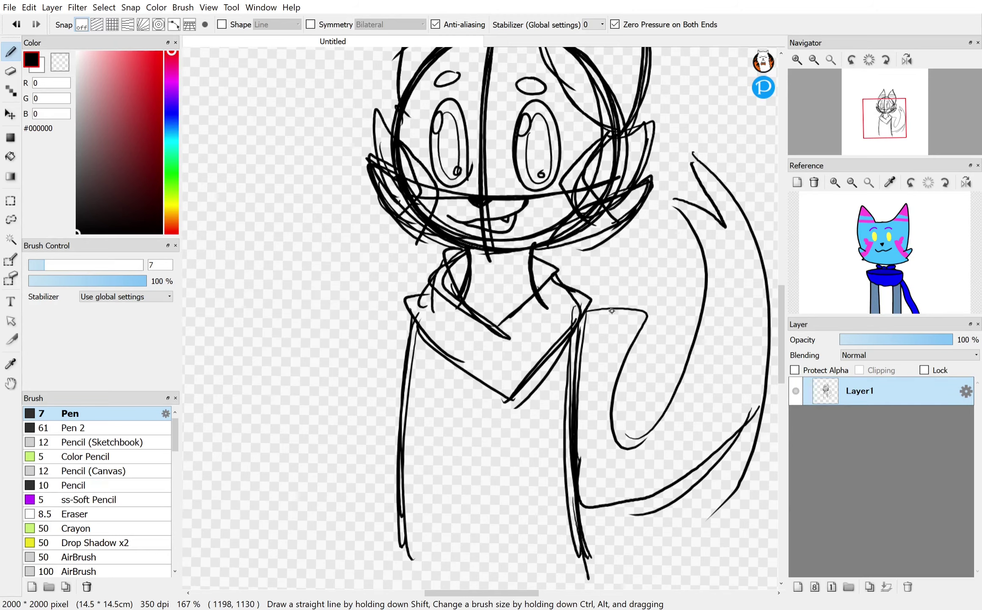
key("ctrl+z")
key("ctrl+z")
key("ctrl+z")
key("ctrl+z")
key("ctrl+z")
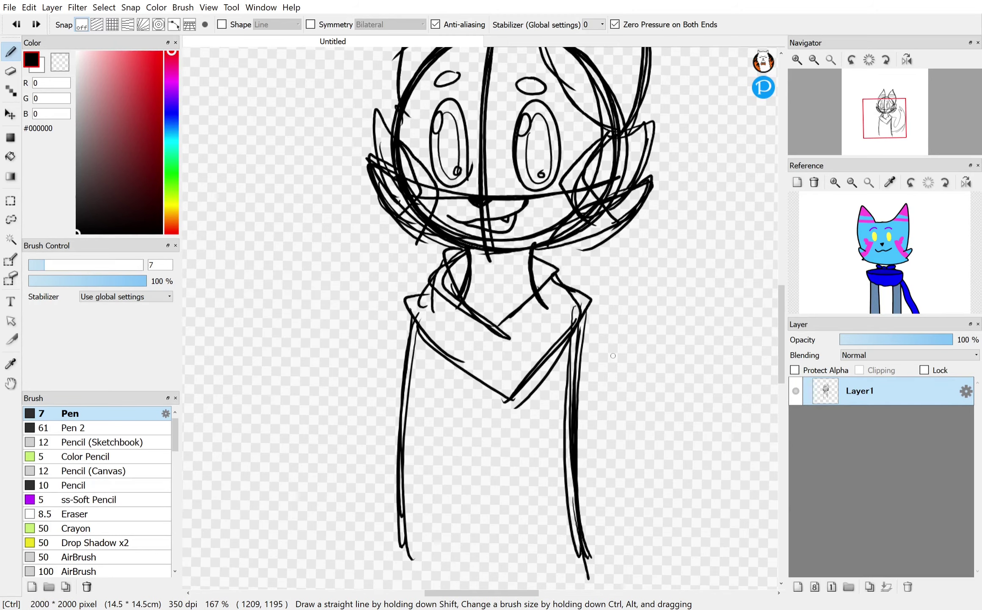
Step: Sketch two long inner torso lines from the scarf's lower edge, joined by a rounded curve at the bottom
scroll(653, 272, "down", 1)
scroll(654, 273, "down", 1)
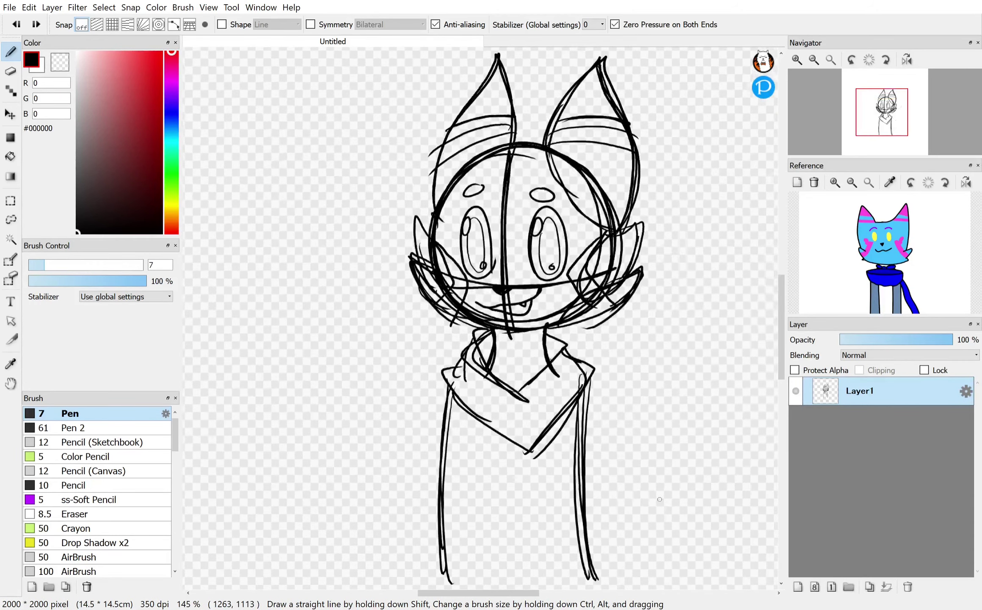
scroll(648, 314, "up", 1)
left_click_drag(480, 346, 441, 518)
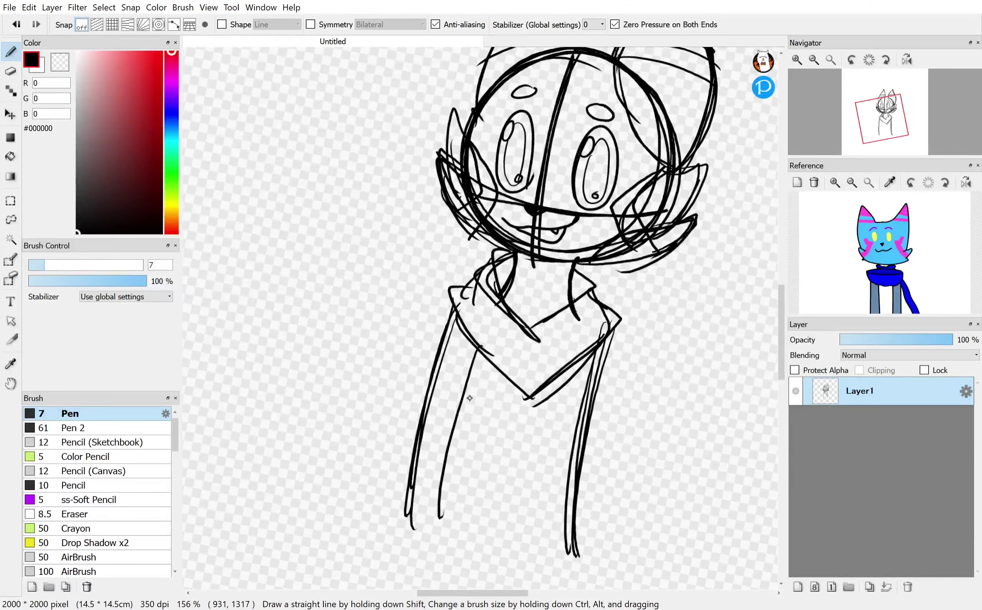
left_click_drag(473, 365, 439, 538)
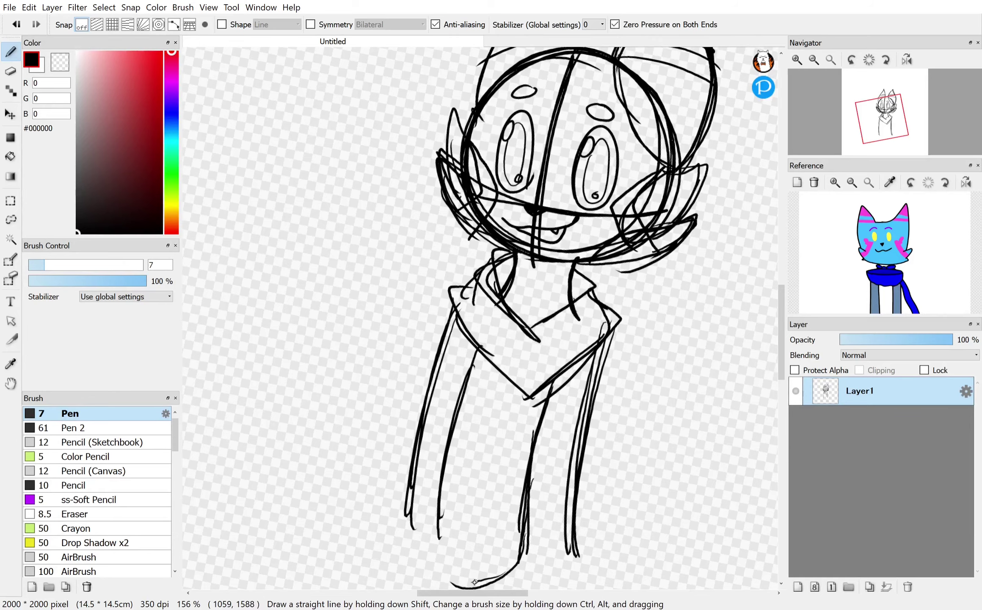
left_click_drag(474, 582, 440, 514)
Step: Sketch a large curling tail on the body's right side, with a pointed upper tip and a rounded lower bend
scroll(637, 277, "down", 1)
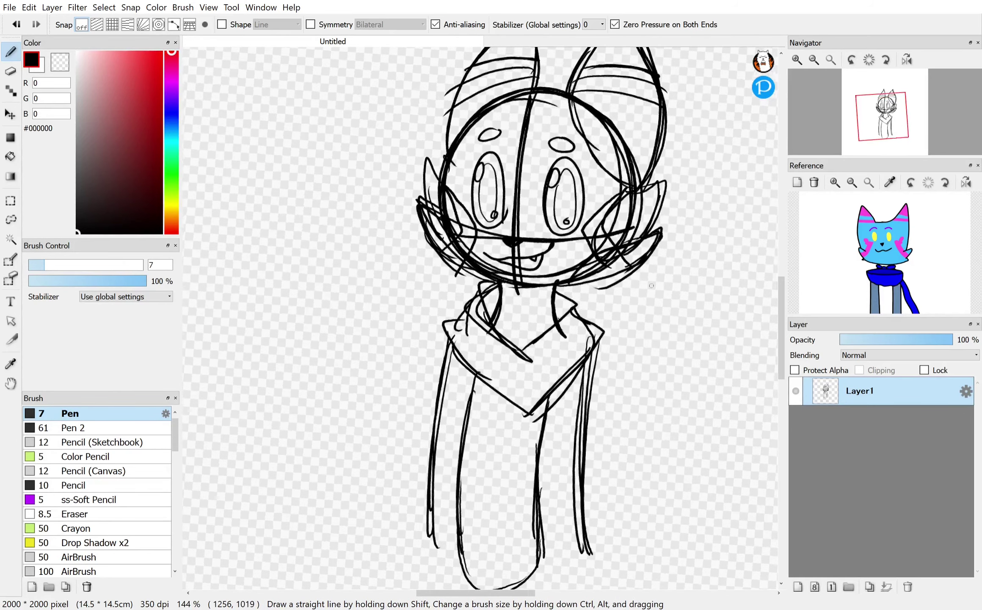
left_click_drag(566, 316, 732, 225)
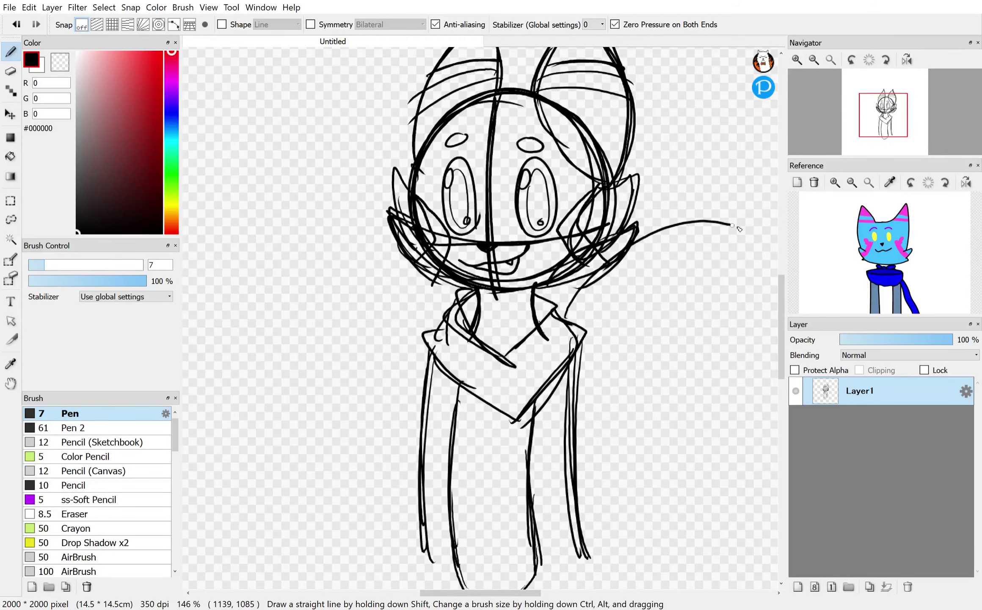
mouse_move(666, 323)
left_mouse_down()
mouse_move(637, 551)
mouse_move(696, 436)
mouse_move(719, 272)
mouse_move(557, 337)
left_mouse_up()
key("ctrl+z")
key("ctrl+z")
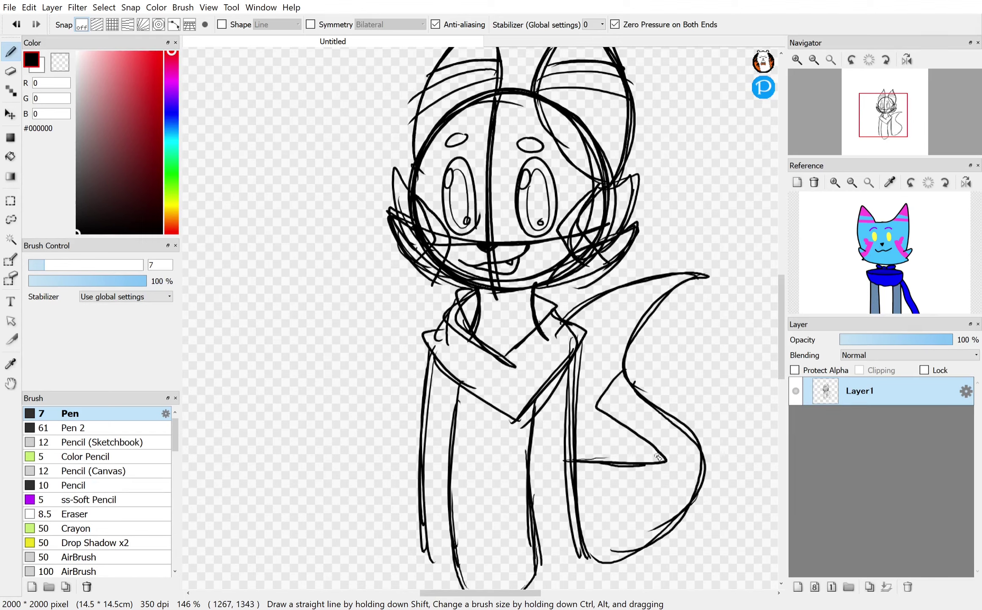
Step: Try several zigzag shapes for the inner lower edge of the tail, undoing each attempt
key("ctrl+z")
key("ctrl+z")
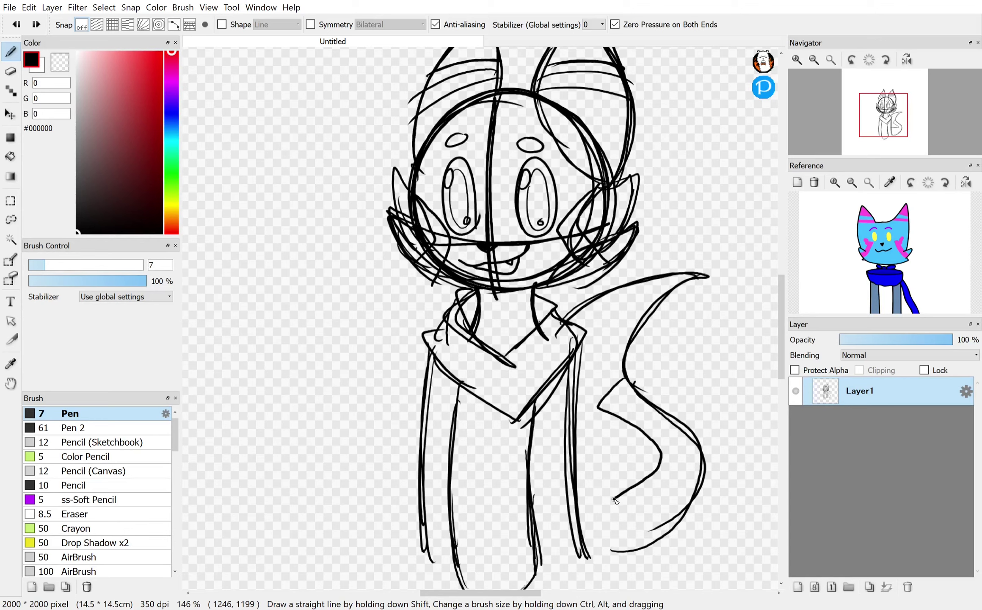
key("ctrl+z")
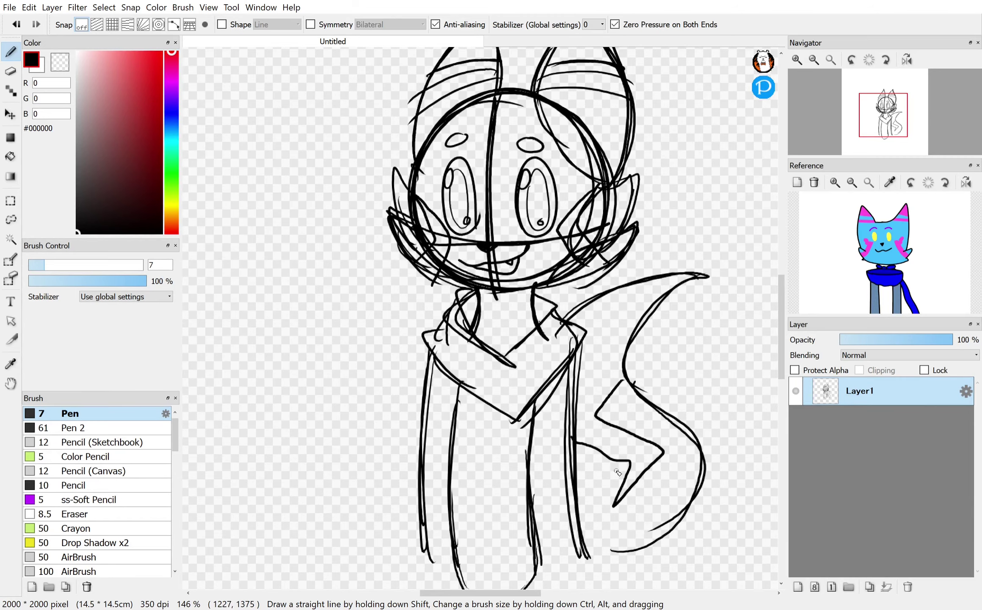
Step: Undo all the tail strokes beside the body, including a retried line, leaving only the head, scarf, arms and torso
key("ctrl+z")
key("ctrl+z")
key("ctrl+z")
key("ctrl+z")
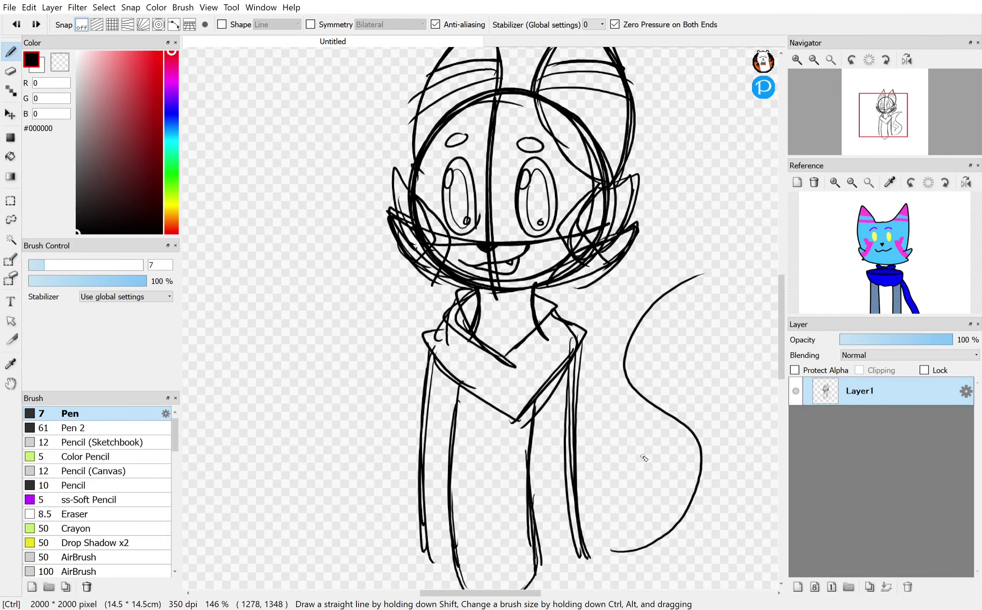
scroll(664, 313, "down", 5)
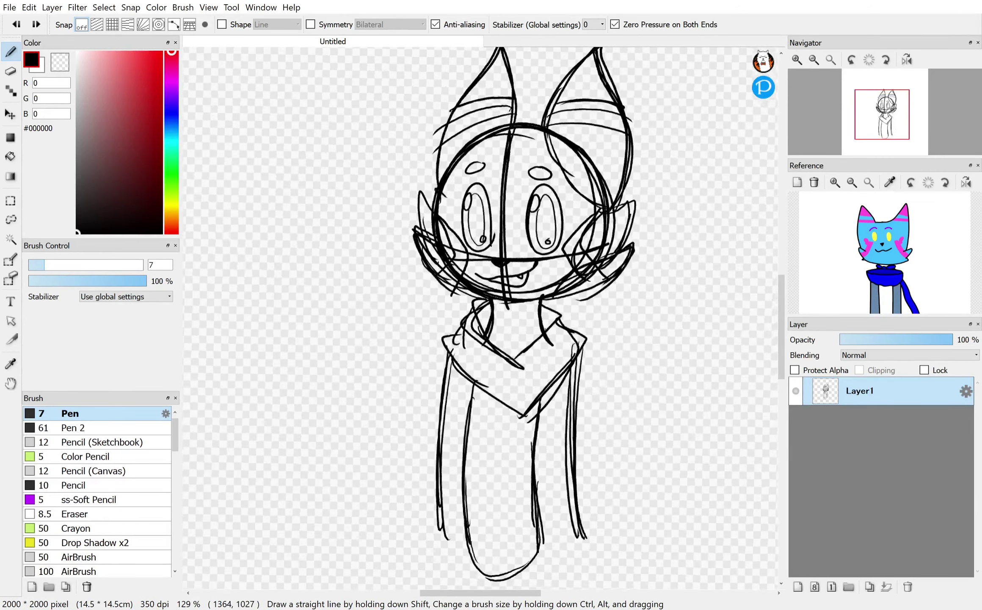
mouse_move(432, 99)
left_mouse_down()
mouse_move(354, 188)
mouse_move(455, 527)
mouse_move(444, 552)
mouse_move(360, 528)
mouse_move(301, 293)
mouse_move(454, 100)
mouse_move(629, 232)
mouse_move(626, 489)
left_mouse_up()
key("ctrl+z")
key("ctrl+z")
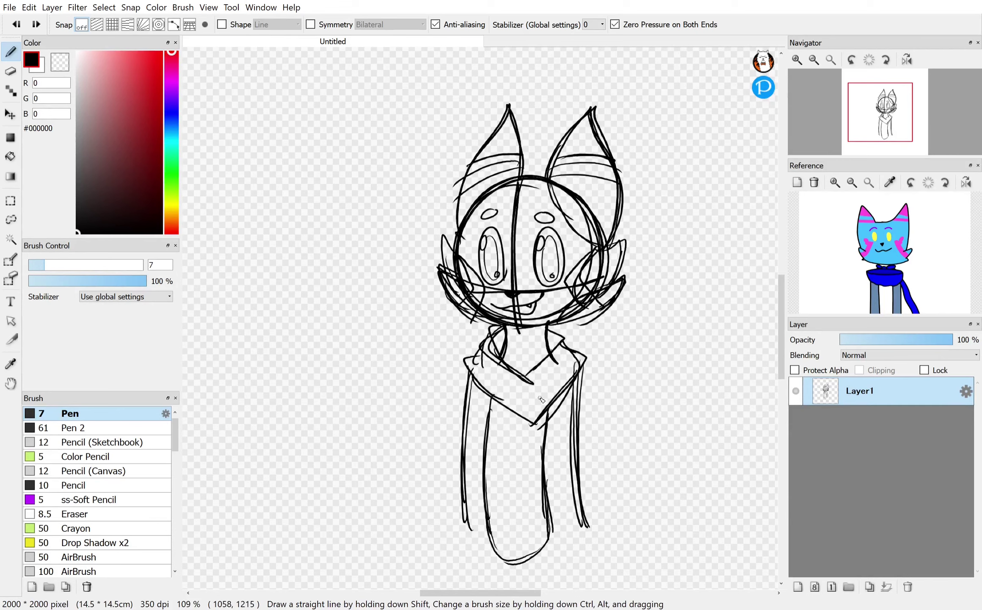
Step: Set the sketch layer's opacity to 45% and add a new layer above it for the line art
left_click(891, 338)
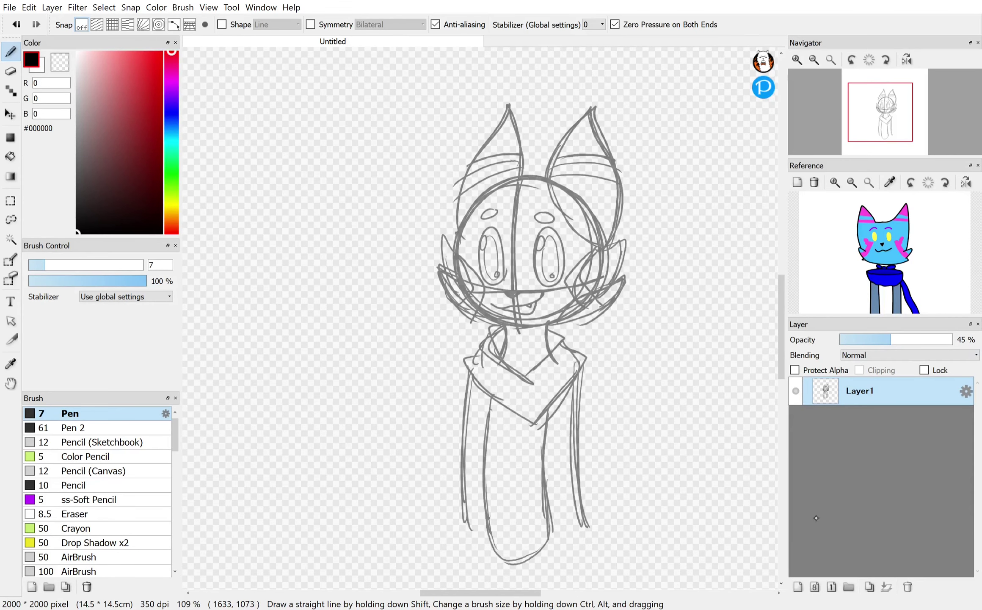
left_click(798, 587)
Step: Choose the Pen 2 brush and set its size to 5.7, undoing a test stroke over the left cheek
left_click(118, 427)
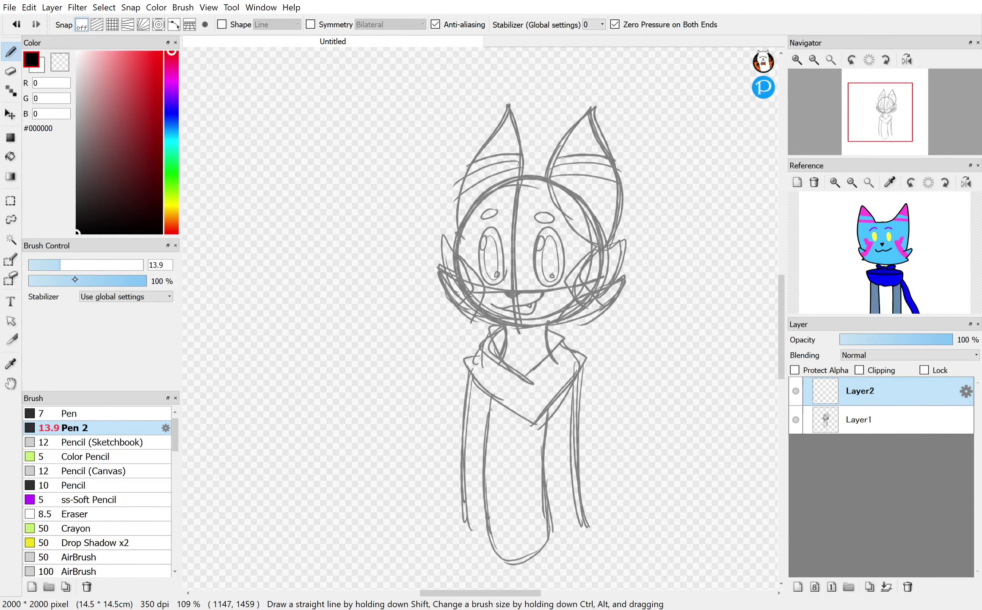
left_click(54, 262)
left_click_drag(443, 241, 511, 325)
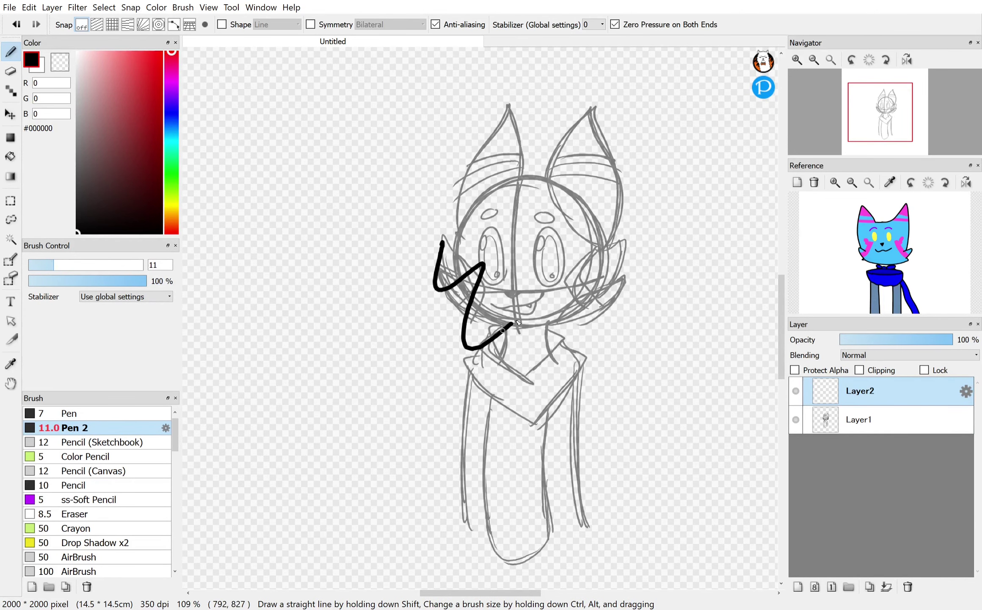
key("ctrl+z")
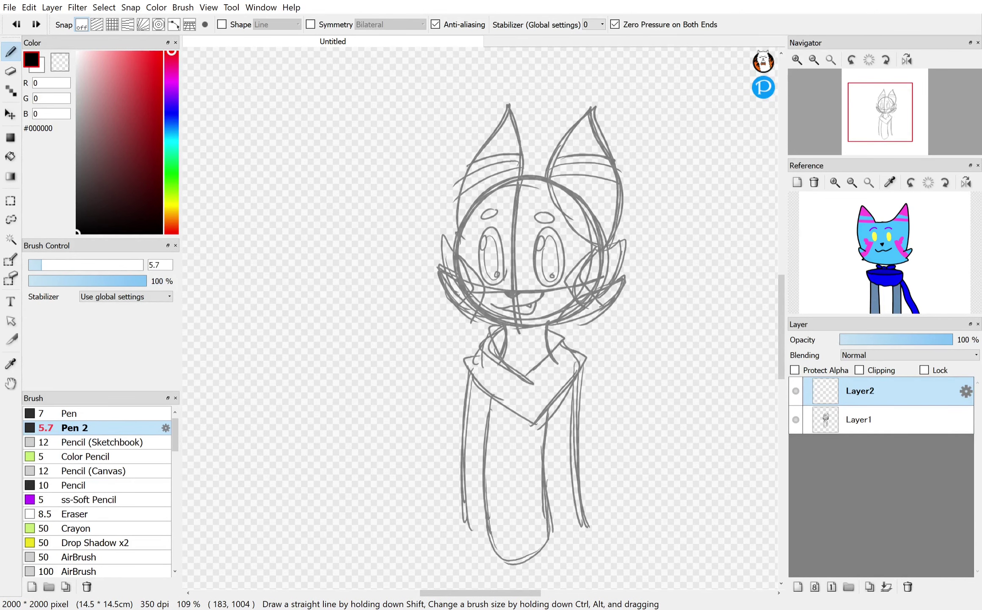
Step: Try an ink stroke on the right cheek and undo it
scroll(601, 257, "up", 6)
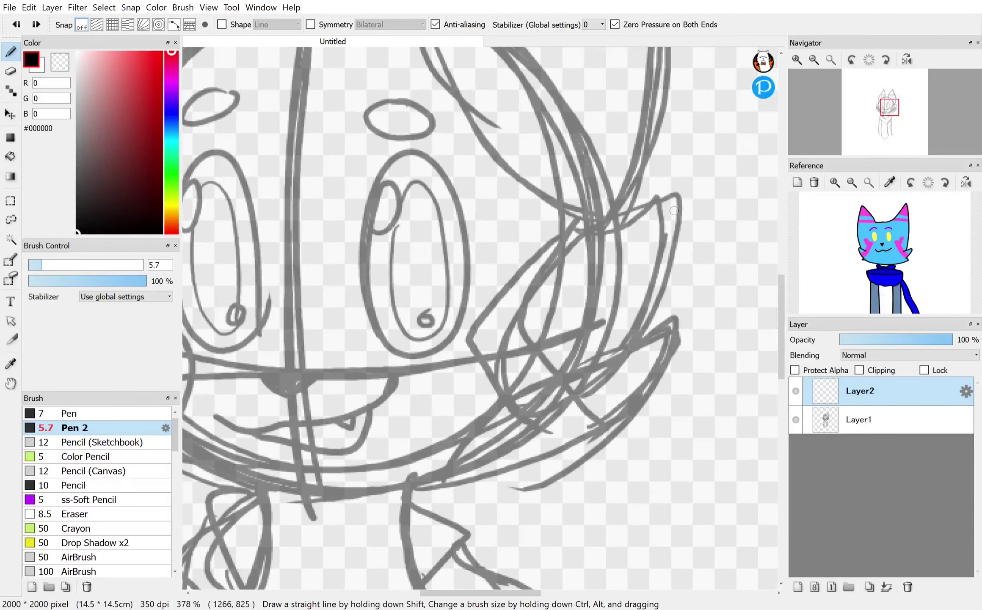
scroll(674, 210, "up", 1)
mouse_move(511, 301)
left_mouse_down()
mouse_move(667, 185)
mouse_move(590, 404)
left_mouse_up()
key("ctrl+z")
Step: Fade the sketch layer further by lowering its opacity, and make Layer2 active for inking
left_click(860, 419)
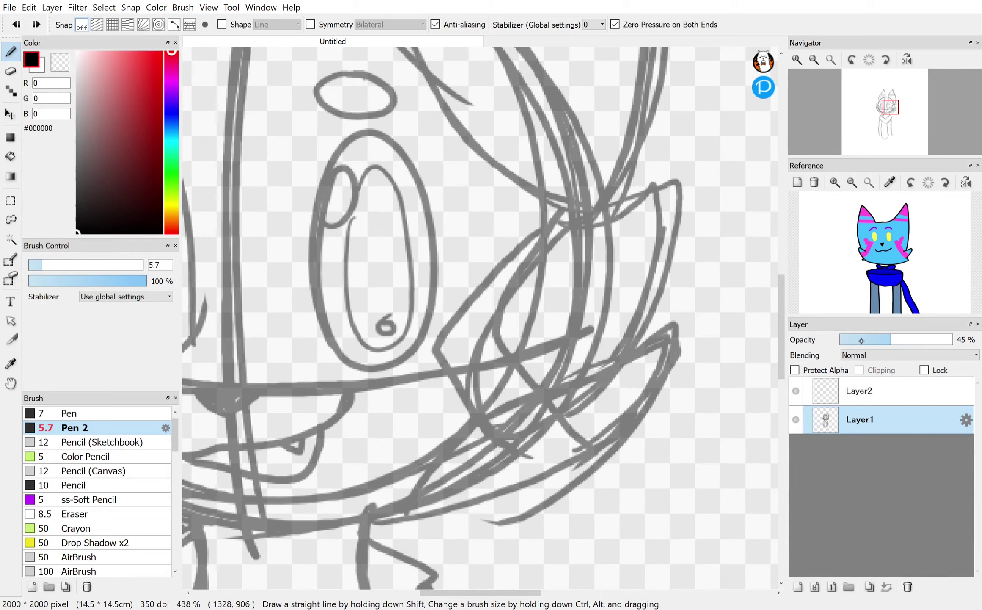
left_click(861, 340)
left_click(868, 393)
Step: Ink the right cheek's fur as two pointed tufts, continuing along the jaw to the neck and undoing unsatisfactory strokes
mouse_move(533, 255)
left_mouse_down()
mouse_move(667, 231)
mouse_move(541, 422)
left_mouse_up()
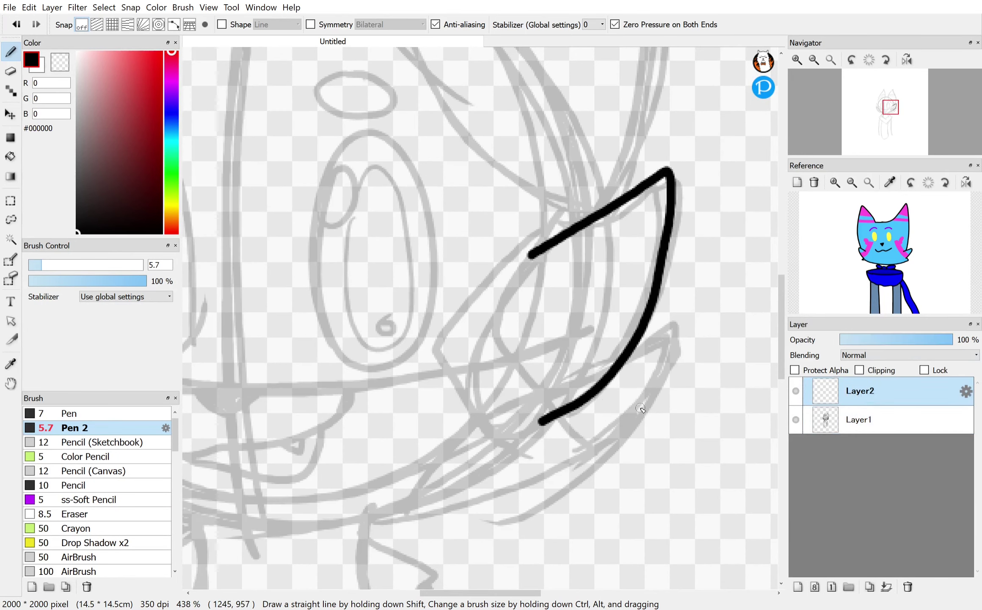
mouse_move(632, 364)
left_mouse_down()
mouse_move(672, 342)
mouse_move(580, 456)
mouse_move(670, 344)
mouse_move(641, 389)
mouse_move(491, 499)
mouse_move(346, 523)
mouse_move(498, 482)
mouse_move(669, 353)
mouse_move(621, 341)
mouse_move(571, 357)
mouse_move(648, 258)
mouse_move(665, 167)
mouse_move(552, 260)
left_mouse_up()
key("ctrl+z")
key("ctrl+z")
key("ctrl+z")
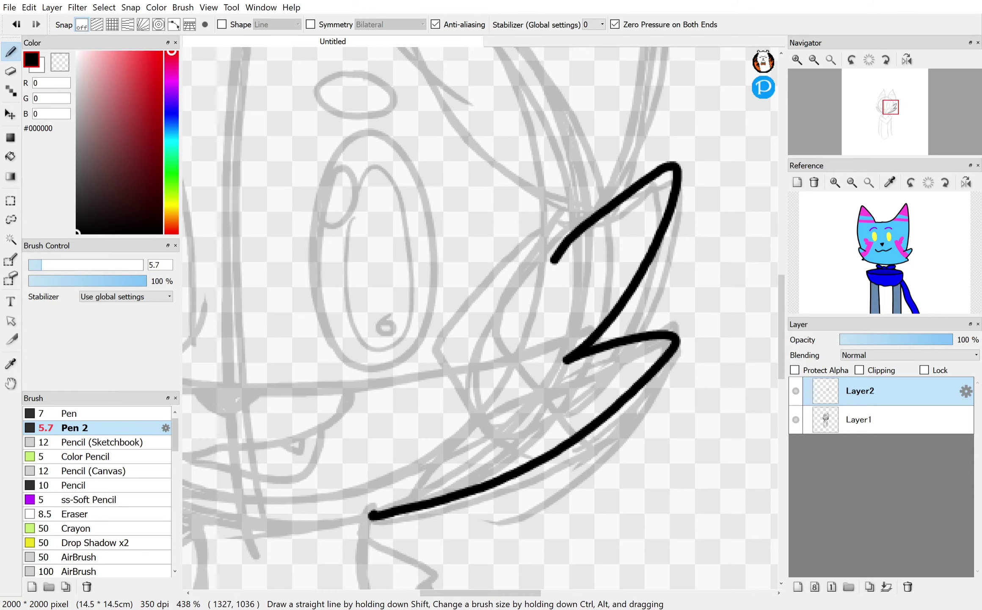
Step: Ink the tall oval outline of the right eye over the sketch
scroll(480, 318, "down", 2)
scroll(480, 318, "up", 5)
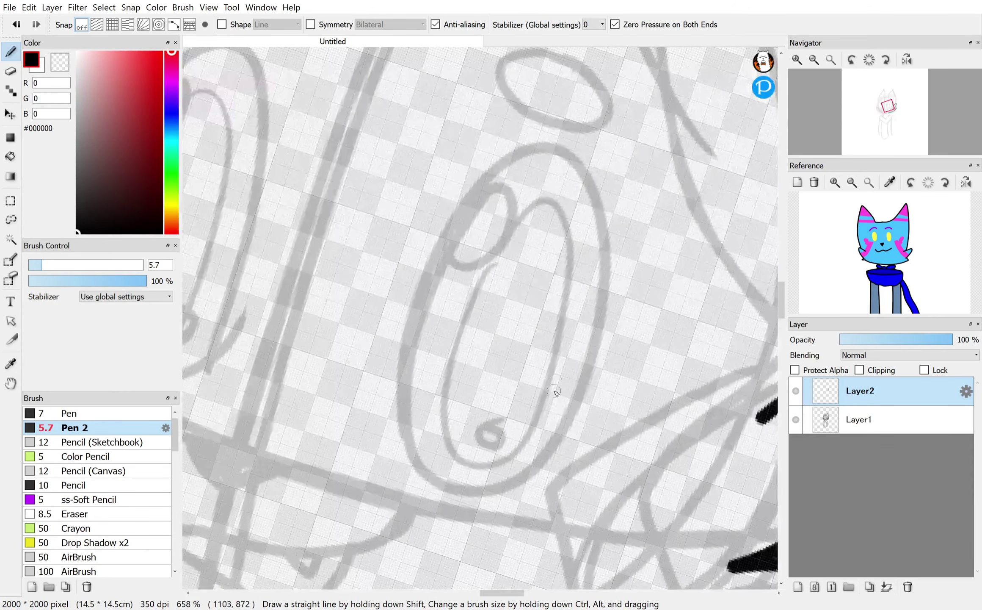
mouse_move(562, 407)
left_mouse_down()
mouse_move(530, 472)
mouse_move(402, 458)
mouse_move(504, 176)
mouse_move(595, 331)
mouse_move(515, 486)
left_mouse_up()
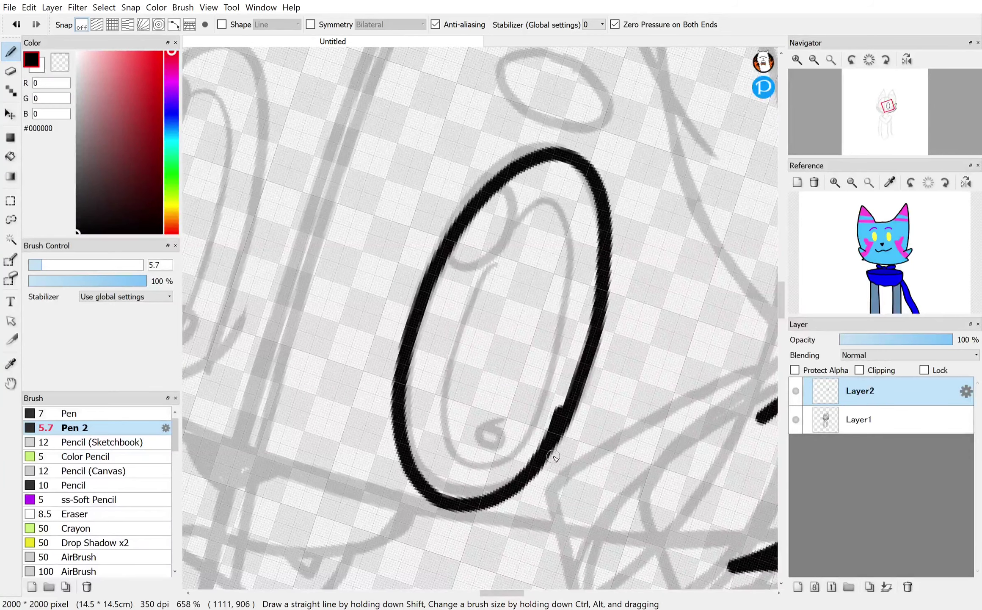
scroll(480, 318, "up", 1)
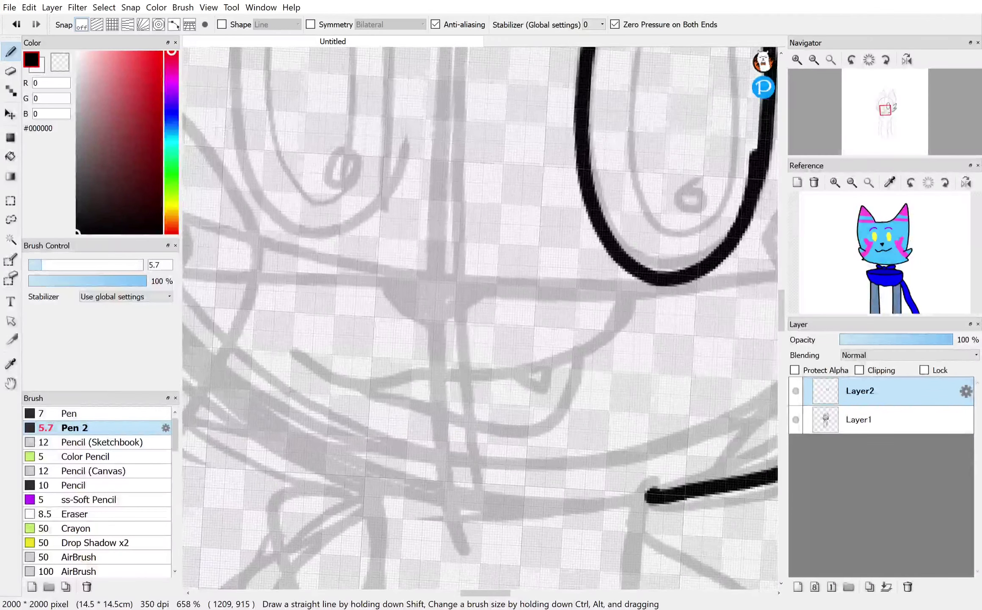
Step: Ink the smiling mouth with its small fang and the filled triangular nose in black on Layer2, following the sketch
mouse_move(296, 368)
left_mouse_down()
mouse_move(380, 388)
mouse_move(429, 374)
mouse_move(515, 371)
mouse_move(606, 336)
mouse_move(298, 371)
mouse_move(353, 391)
mouse_move(526, 370)
mouse_move(613, 314)
mouse_move(608, 291)
mouse_move(585, 399)
mouse_move(508, 433)
mouse_move(345, 387)
left_mouse_up()
key("ctrl+z")
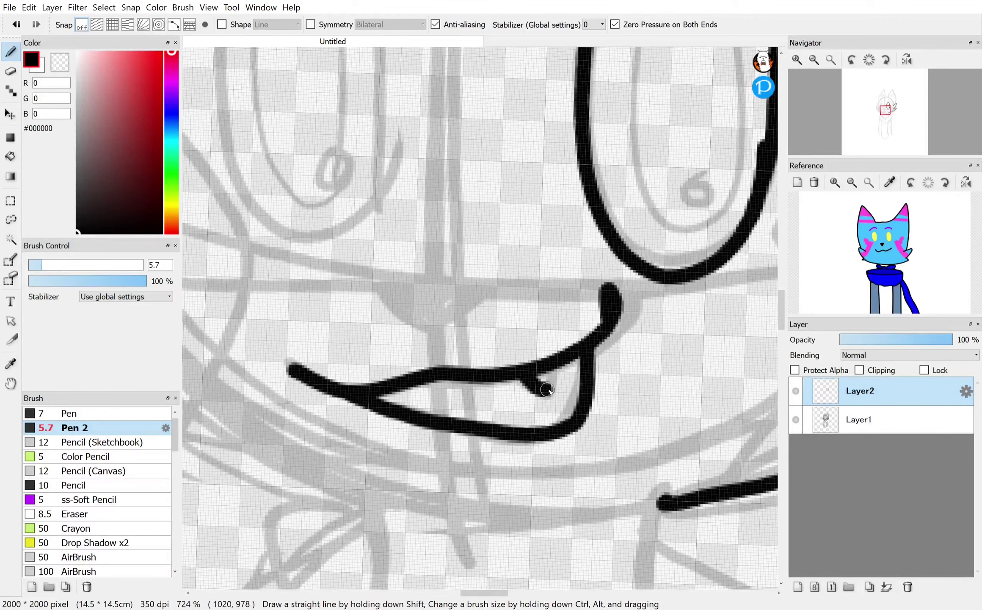
mouse_move(547, 389)
left_mouse_down()
mouse_move(572, 358)
mouse_move(563, 376)
left_mouse_up()
key("ctrl+z")
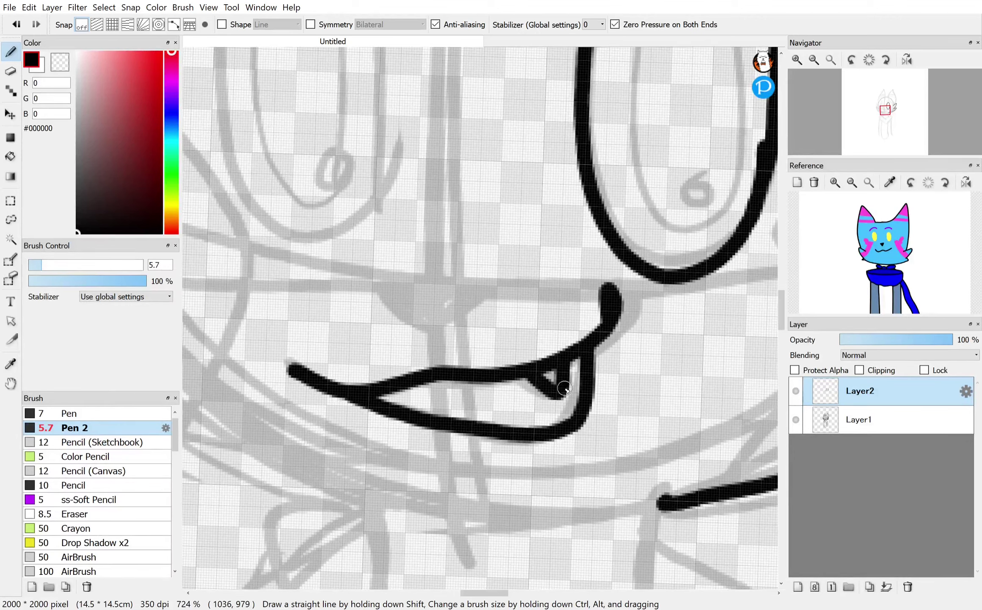
mouse_move(438, 342)
left_mouse_down()
mouse_move(400, 301)
mouse_move(464, 328)
mouse_move(429, 320)
mouse_move(518, 449)
mouse_move(518, 536)
left_mouse_up()
Step: Try to ink the tall oval outline of the character's eye on the left side of the face
mouse_move(492, 444)
left_mouse_down()
mouse_move(520, 357)
mouse_move(546, 175)
mouse_move(453, 101)
mouse_move(357, 333)
mouse_move(423, 462)
mouse_move(500, 424)
mouse_move(541, 265)
mouse_move(536, 167)
left_mouse_up()
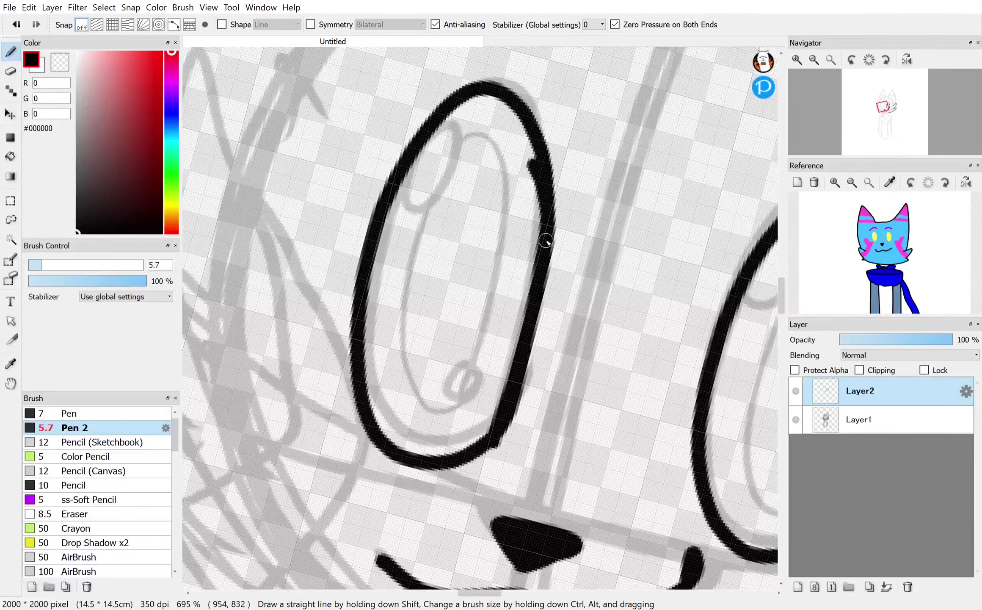
key("ctrl+z")
mouse_move(506, 387)
left_mouse_down()
mouse_move(566, 201)
mouse_move(406, 211)
mouse_move(483, 407)
mouse_move(537, 183)
left_mouse_up()
scroll(480, 318, "down", 2)
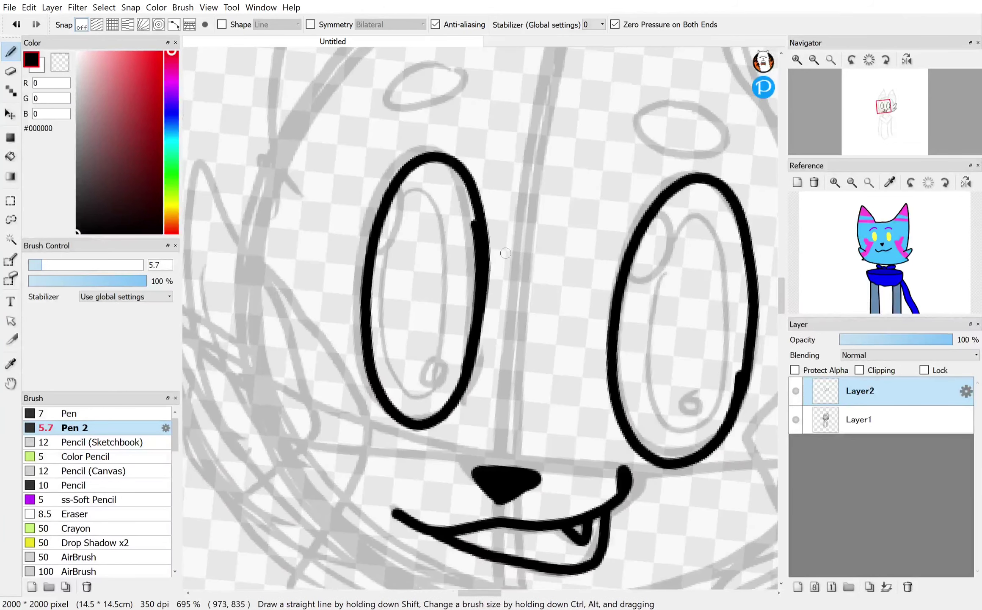
scroll(480, 318, "down", 2)
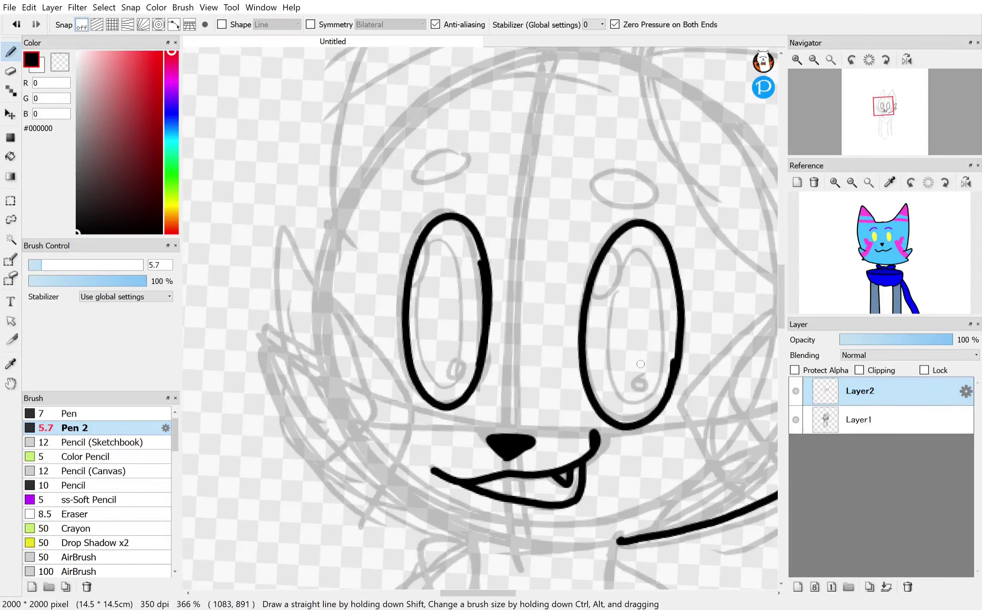
Step: Ink a small slanted oval eyebrow above the already inked right eye
scroll(640, 364, "up", 1)
scroll(623, 187, "up", 3)
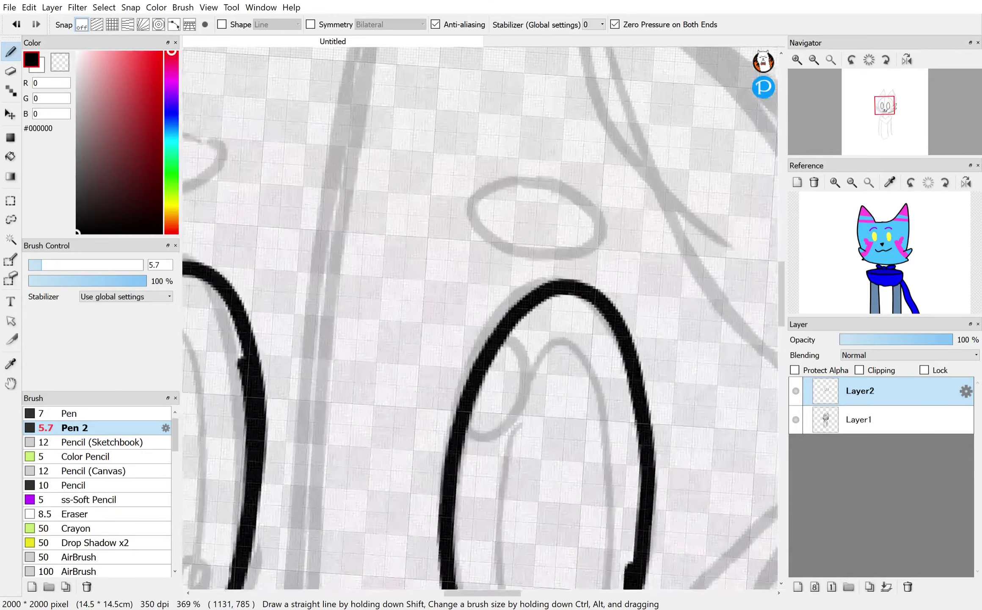
scroll(630, 373, "up", 3)
mouse_move(588, 208)
left_mouse_down()
mouse_move(520, 189)
mouse_move(514, 237)
mouse_move(610, 256)
mouse_move(586, 205)
mouse_move(537, 187)
mouse_move(512, 235)
mouse_move(606, 257)
mouse_move(611, 217)
mouse_move(564, 192)
left_mouse_up()
key("ctrl+z")
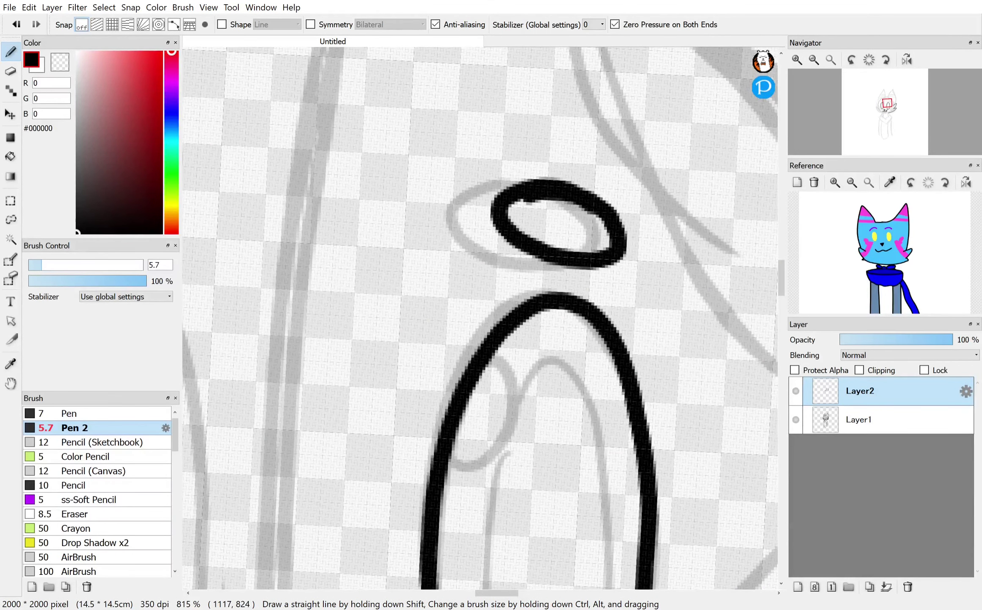
scroll(678, 419, "down", 4)
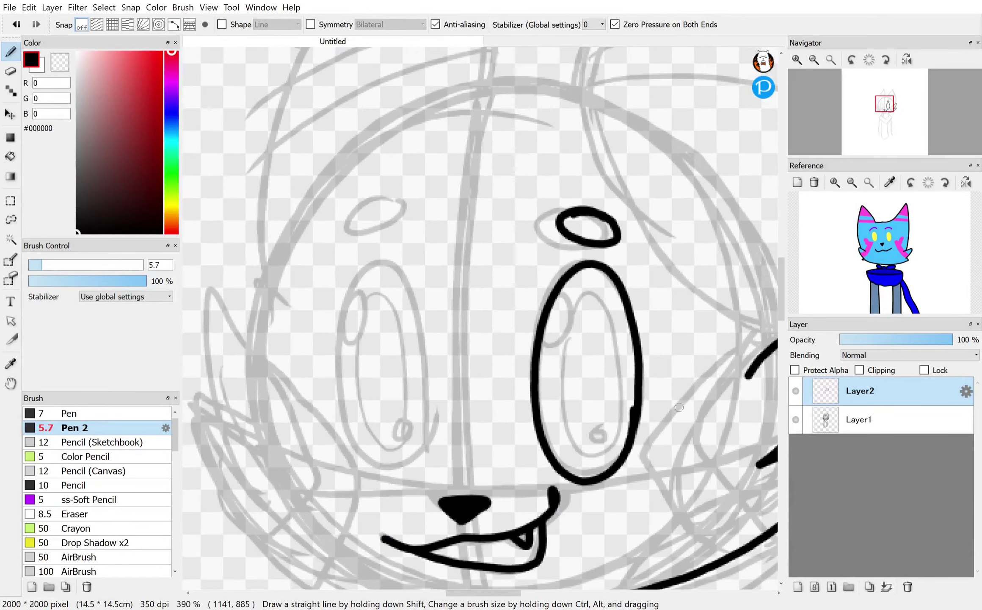
Step: Ink the oval highlight inside the upper left edge of the right eye
scroll(581, 424, "up", 2)
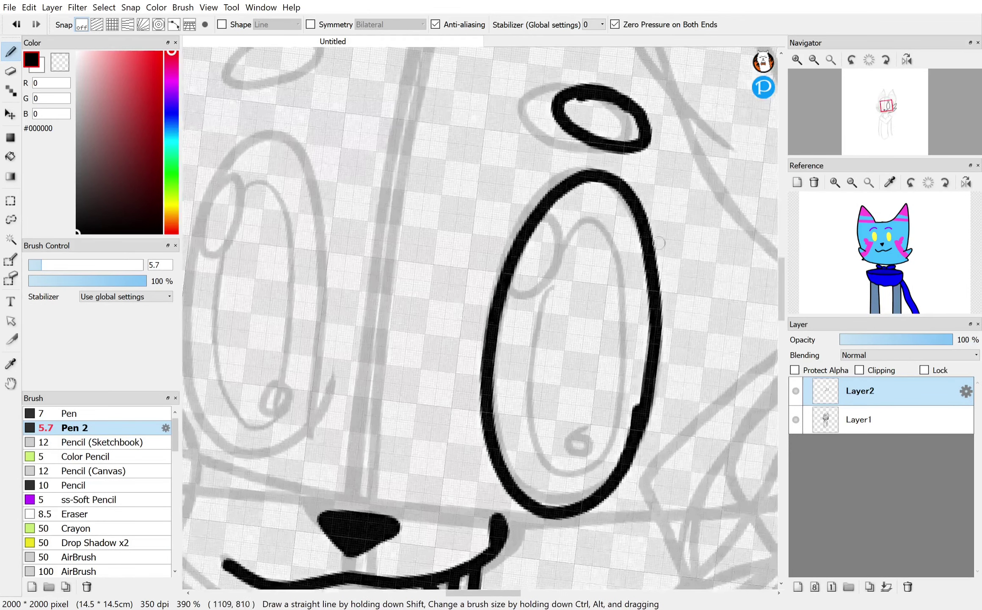
mouse_move(504, 293)
left_mouse_down()
mouse_move(552, 281)
mouse_move(530, 248)
left_mouse_up()
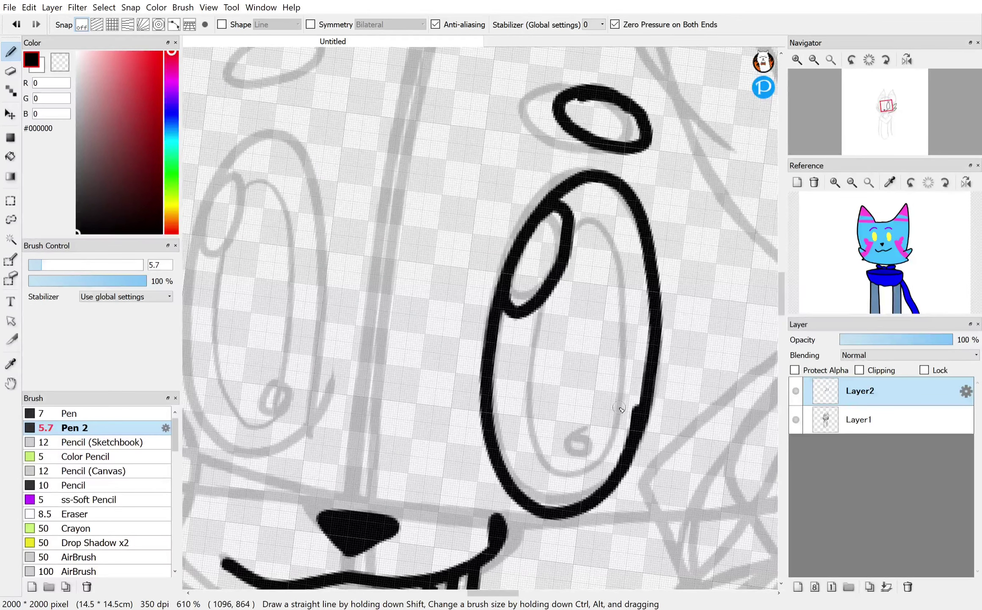
scroll(747, 543, "down", 3)
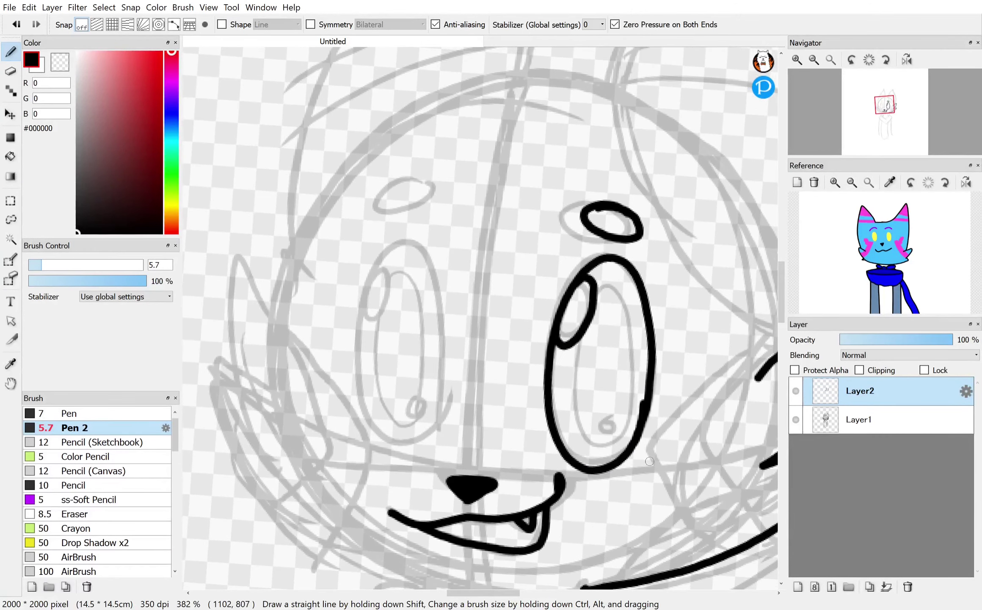
Step: Lasso the inked right eye together with its eyebrow and paste a copy onto a new layer
left_click(11, 238)
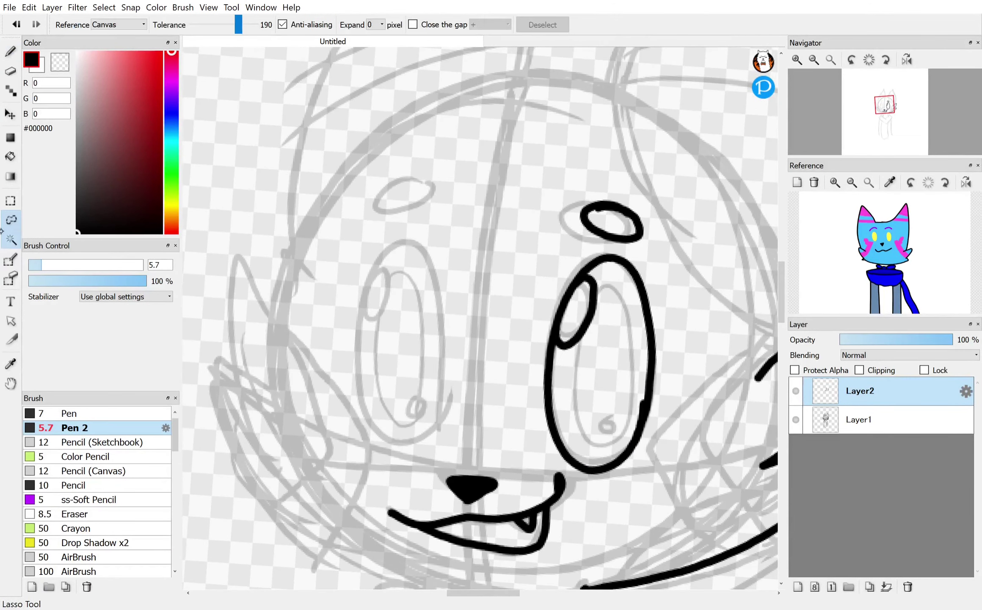
left_click(11, 219)
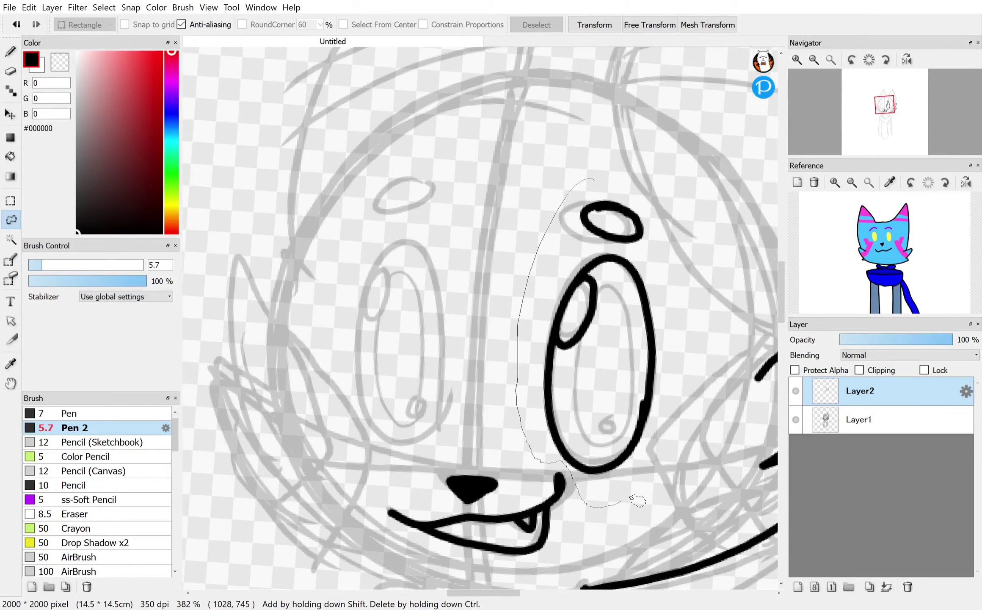
left_click_drag(632, 498, 690, 227)
key("ctrl+c")
key("ctrl+v")
Step: Scale the copied eye and eyebrow down, position them over the sketched left eye, and merge them into Layer2
key("ctrl+t")
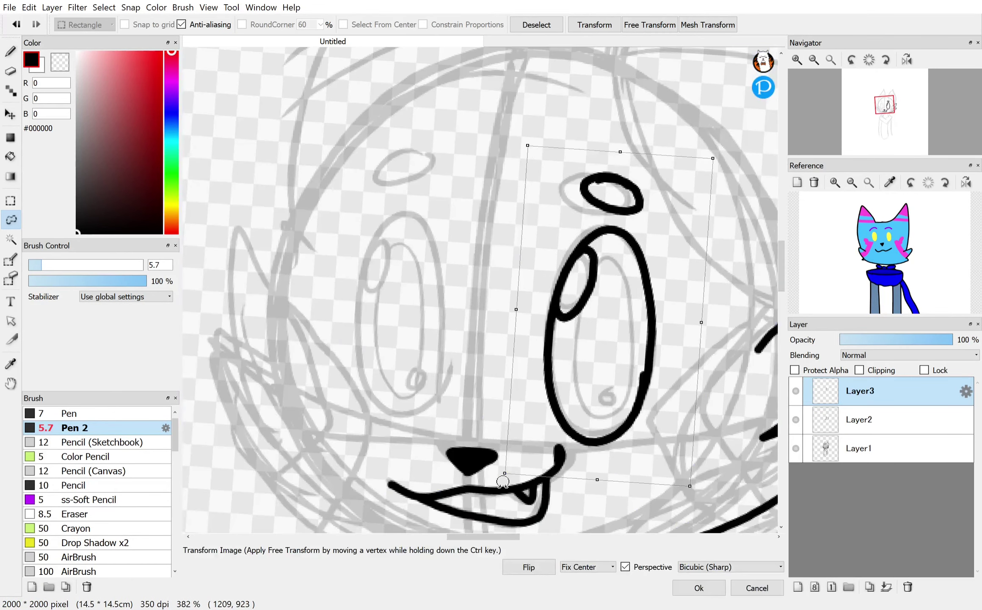
left_click_drag(502, 472, 526, 454)
left_click_drag(630, 355, 434, 347)
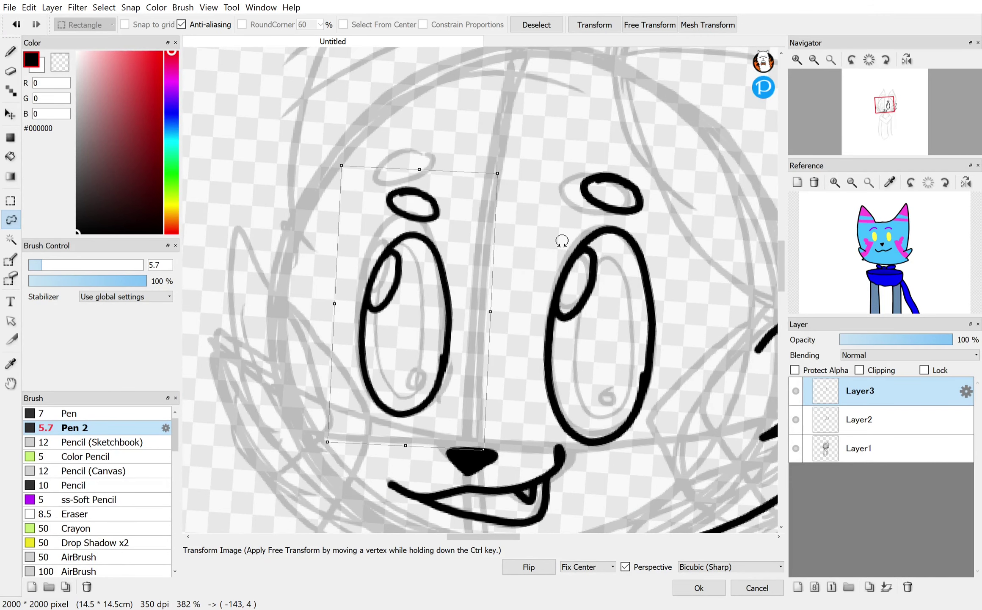
left_click_drag(562, 240, 565, 243)
key("Return")
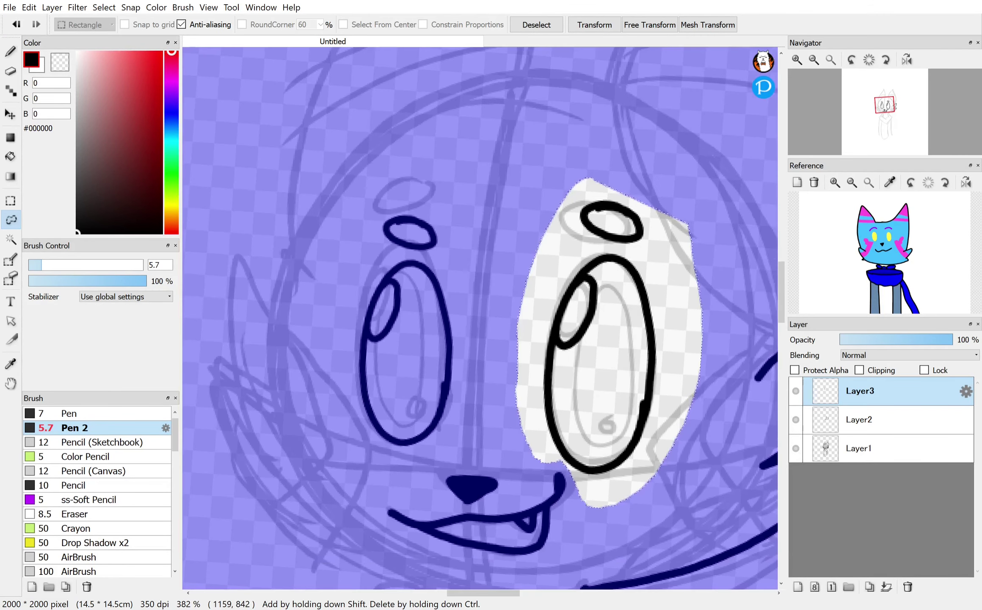
key("ctrl+d")
left_click(886, 586)
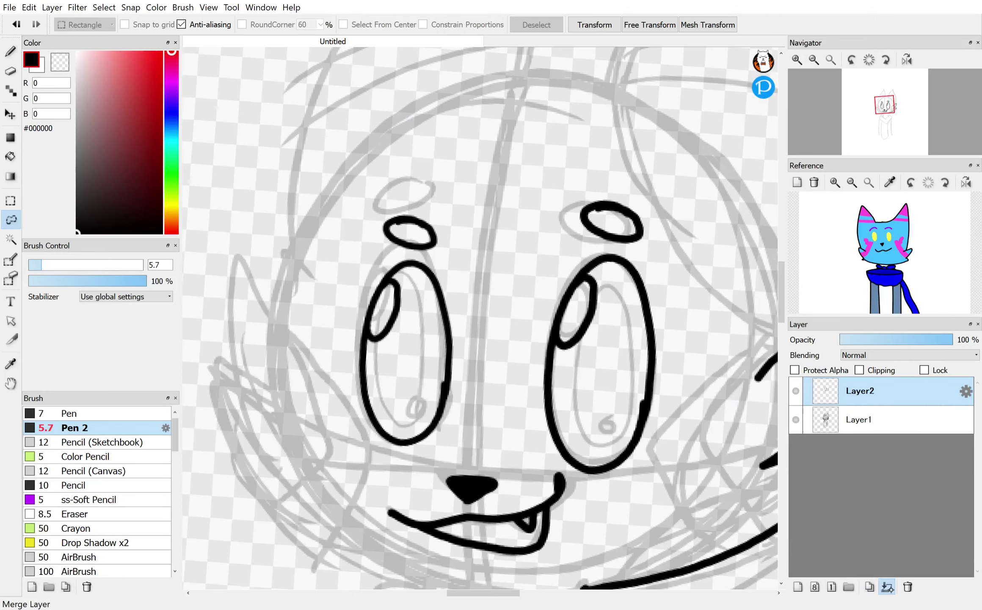
Step: Ink the right ear's outline with Pen 2, from the cheek fur up to the tip and down to the head
left_click(10, 51)
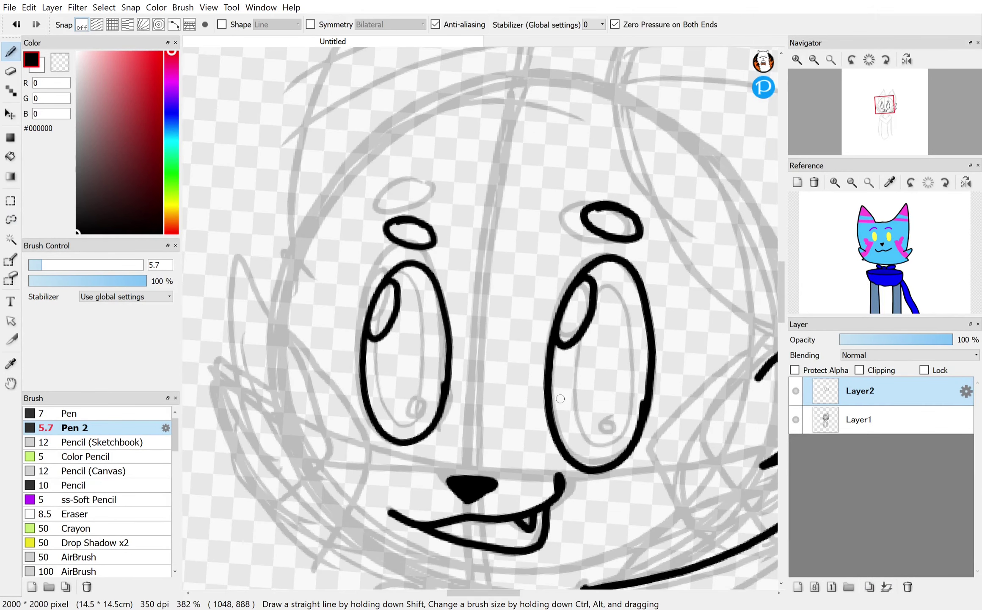
scroll(545, 286, "down", 2)
scroll(546, 286, "up", 3)
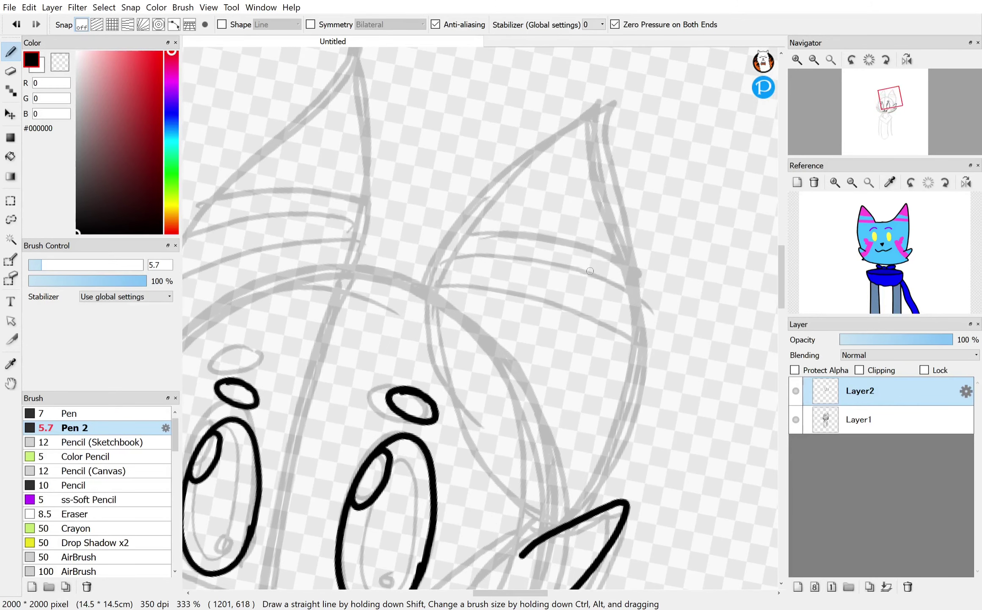
mouse_move(426, 305)
left_mouse_down()
mouse_move(488, 185)
mouse_move(597, 99)
mouse_move(585, 181)
mouse_move(623, 325)
mouse_move(608, 475)
left_mouse_up()
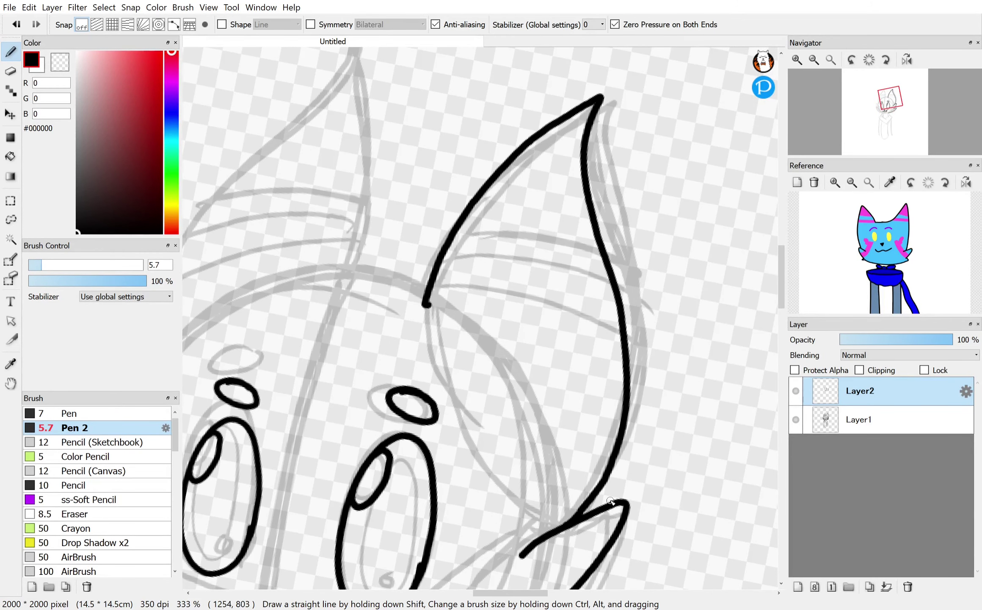
key("ctrl+z")
mouse_move(565, 527)
left_mouse_down()
mouse_move(633, 447)
mouse_move(603, 89)
mouse_move(432, 344)
left_mouse_up()
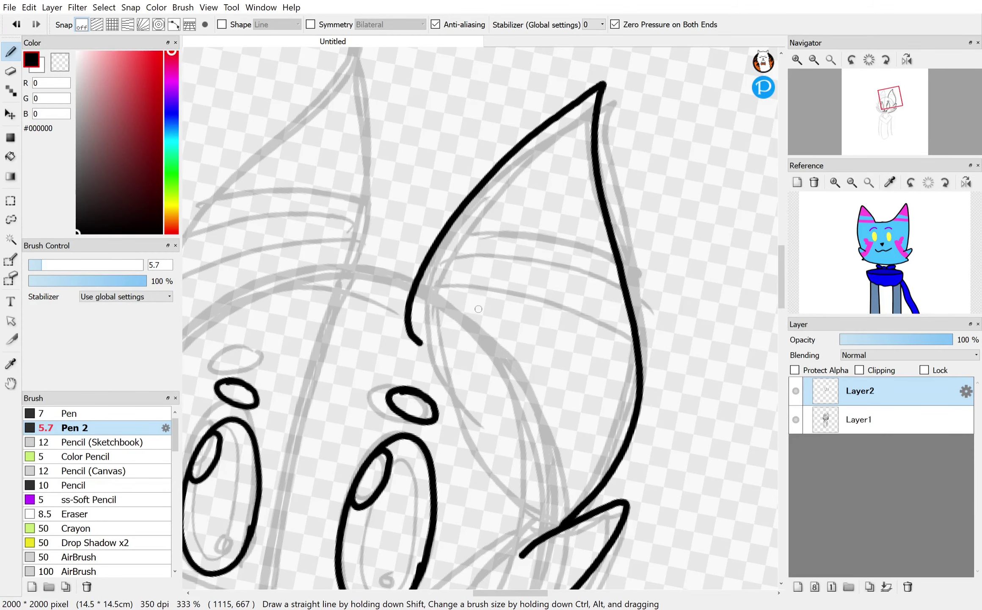
Step: Ink the left ear's outline from the side of the head up to the tip and down to the forehead
left_click_drag(478, 309, 742, 313)
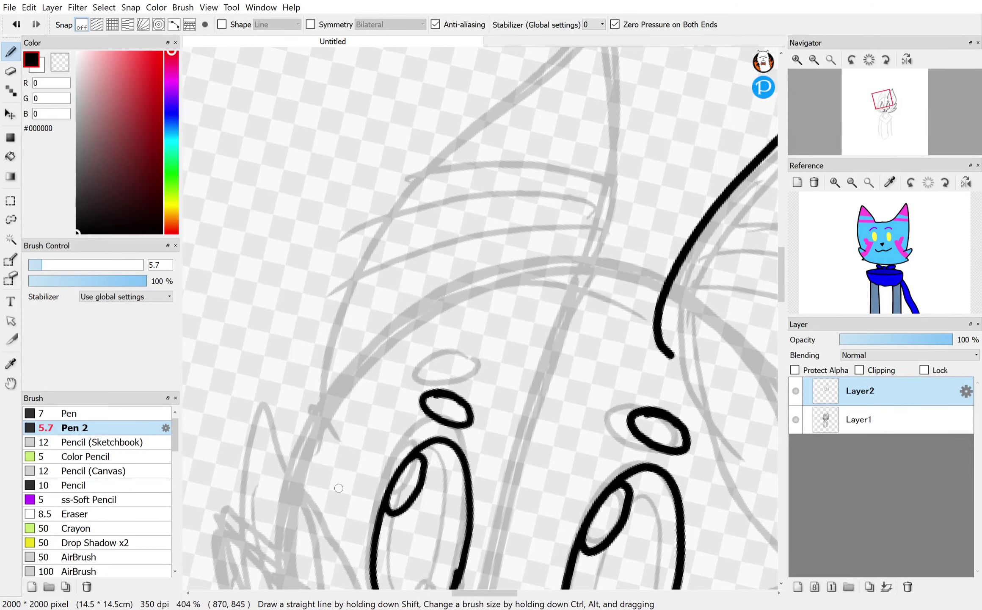
scroll(493, 282, "down", 1)
mouse_move(303, 489)
left_mouse_down()
mouse_move(394, 233)
mouse_move(568, 50)
mouse_move(576, 283)
mouse_move(343, 407)
left_mouse_up()
key("ctrl+z")
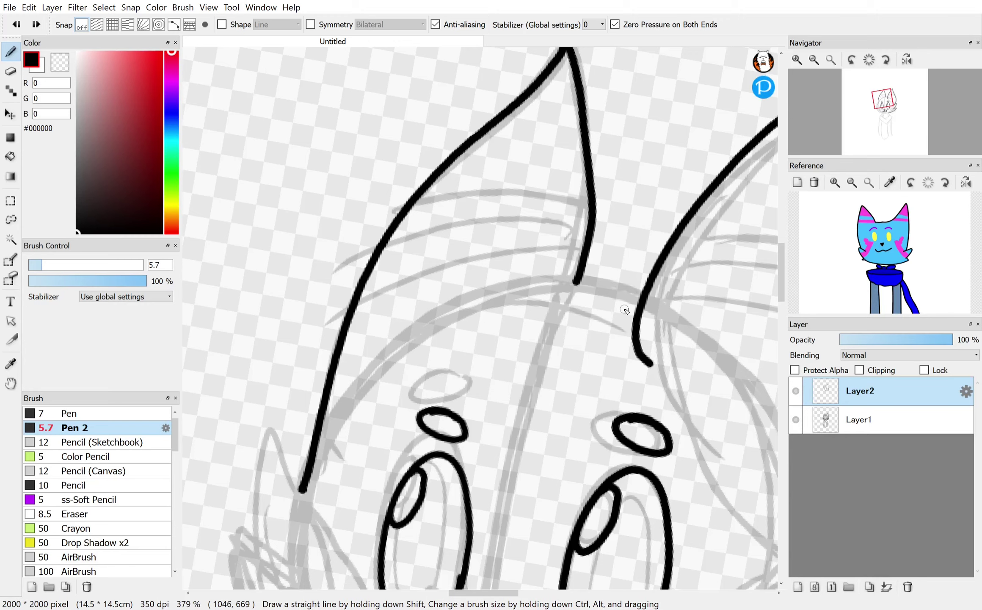
Step: Ink the curved top of the head between the ears, running on across the base of the left ear
left_click_drag(610, 296, 373, 391)
key("ctrl+z")
left_click_drag(642, 292, 471, 308)
scroll(579, 313, "up", 1)
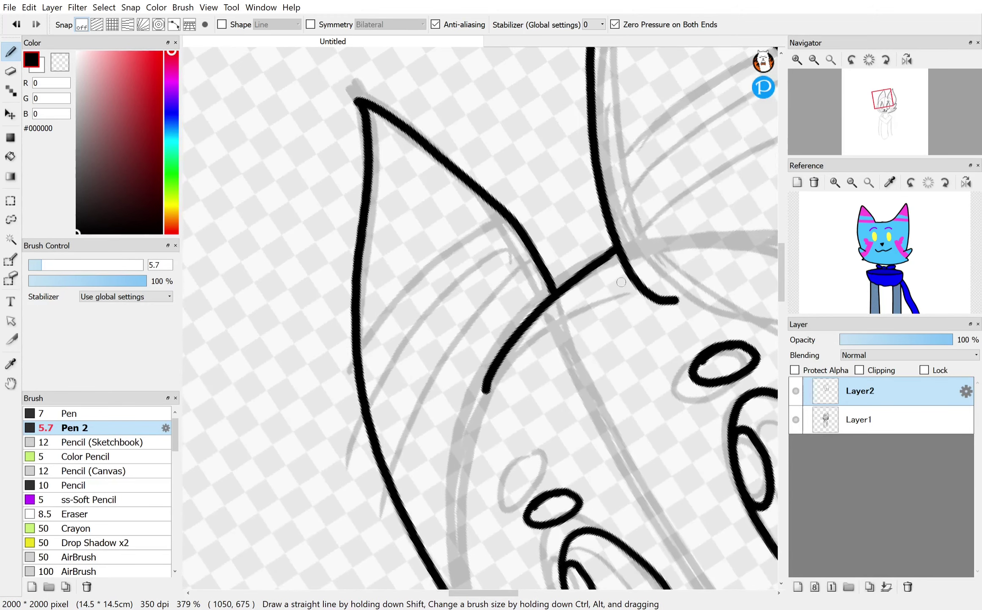
key("ctrl+z")
left_click_drag(601, 256, 473, 392)
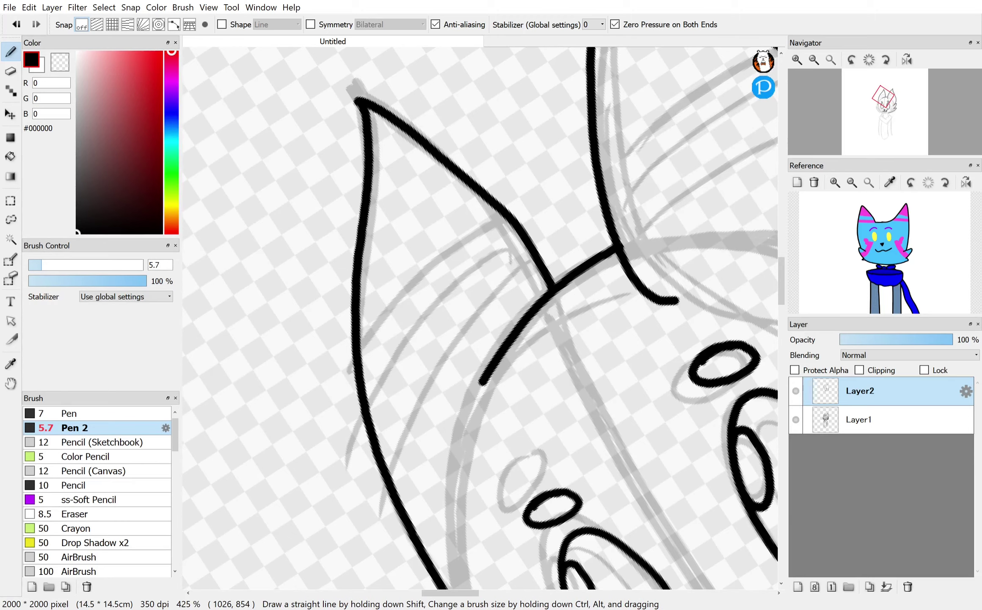
Step: Erase the hooked end of the right ear's inner line below the head line with the 8.5 Eraser
scroll(614, 296, "down", 3)
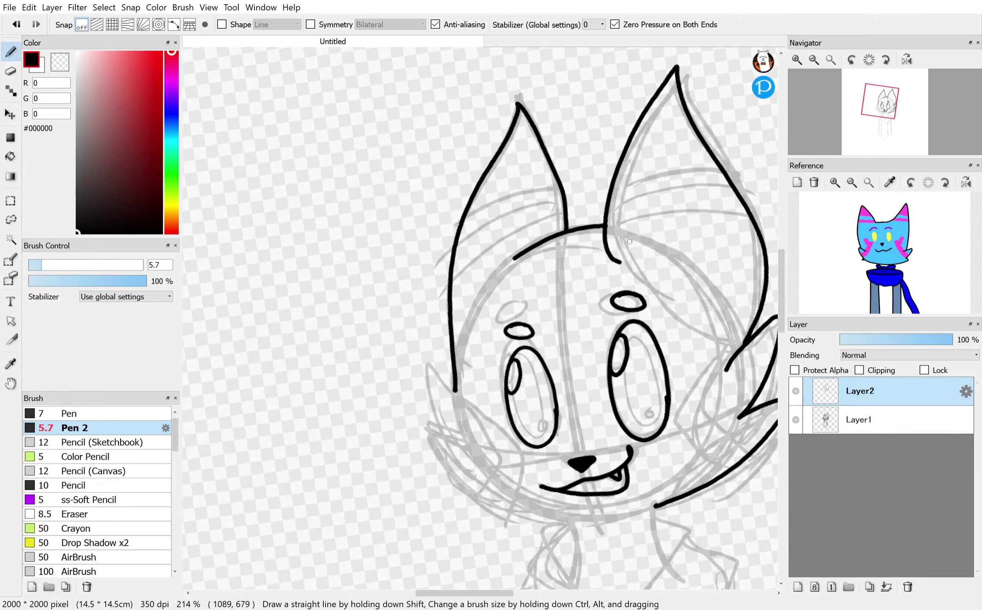
scroll(630, 242, "up", 5)
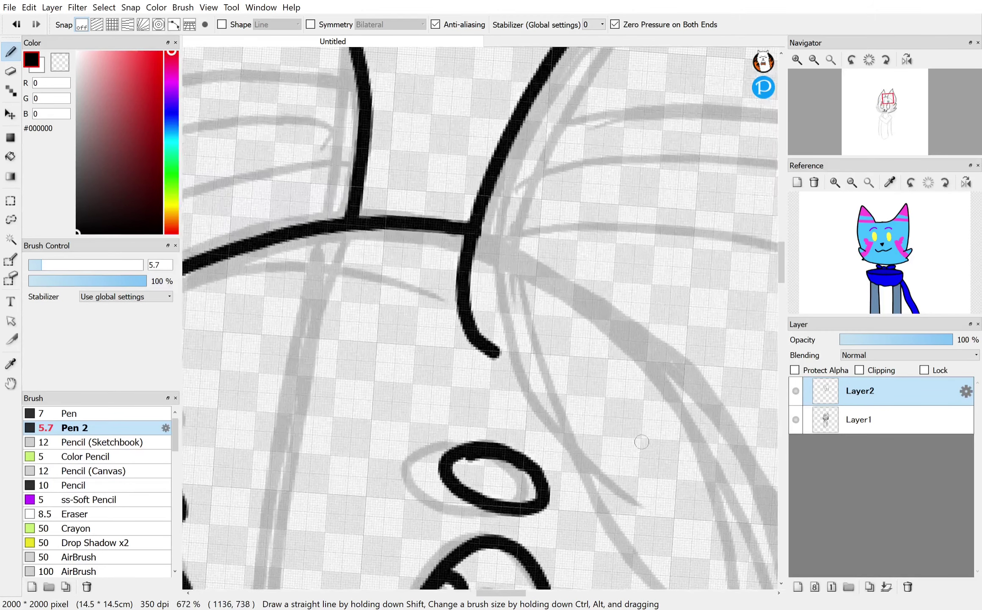
left_click(10, 71)
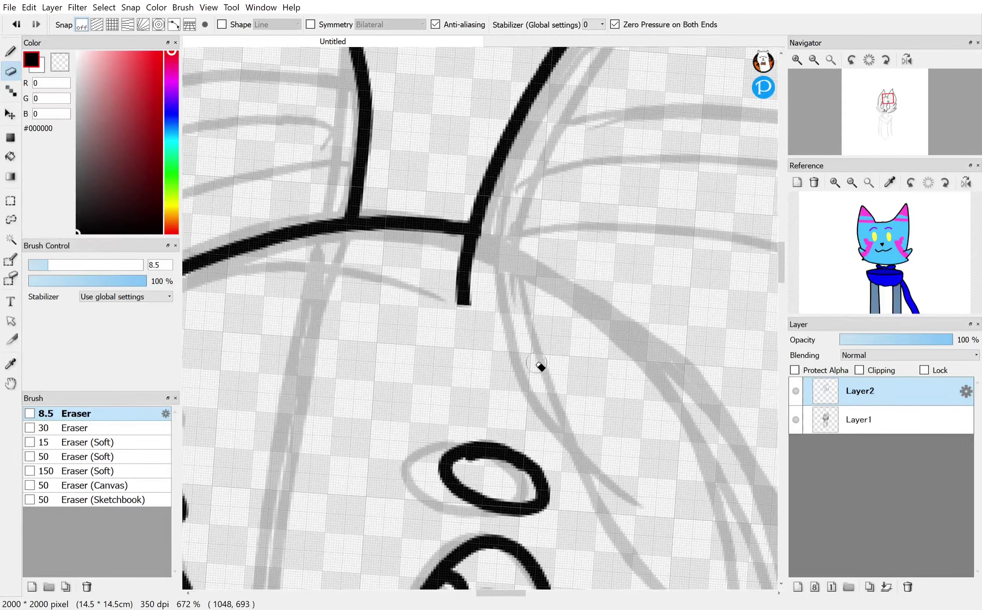
key("b")
scroll(478, 390, "down", 5)
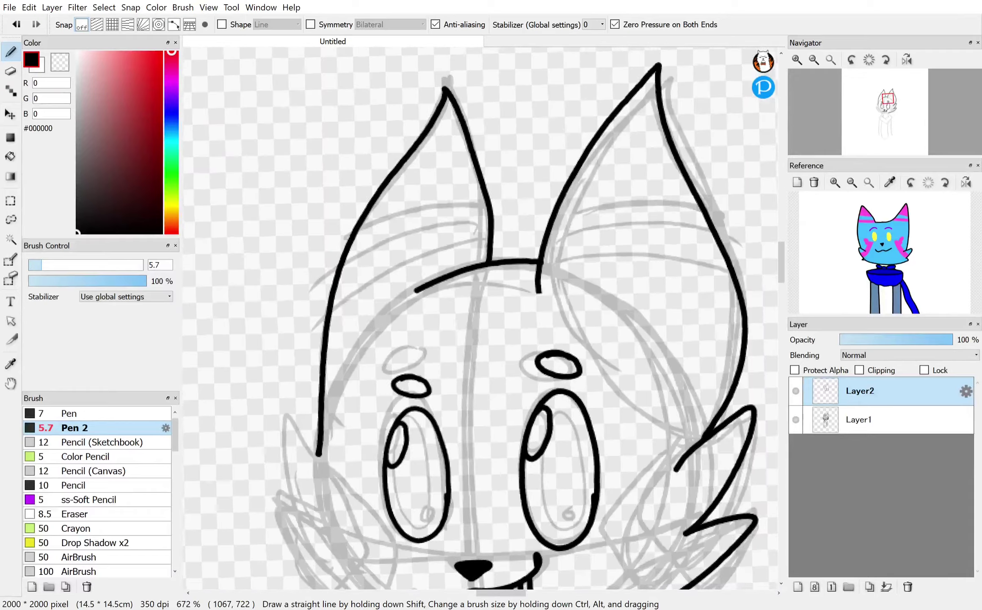
Step: Try to ink the left cheek's fur tufts and jaw line from the ear's base to the chin
scroll(565, 345, "up", 2)
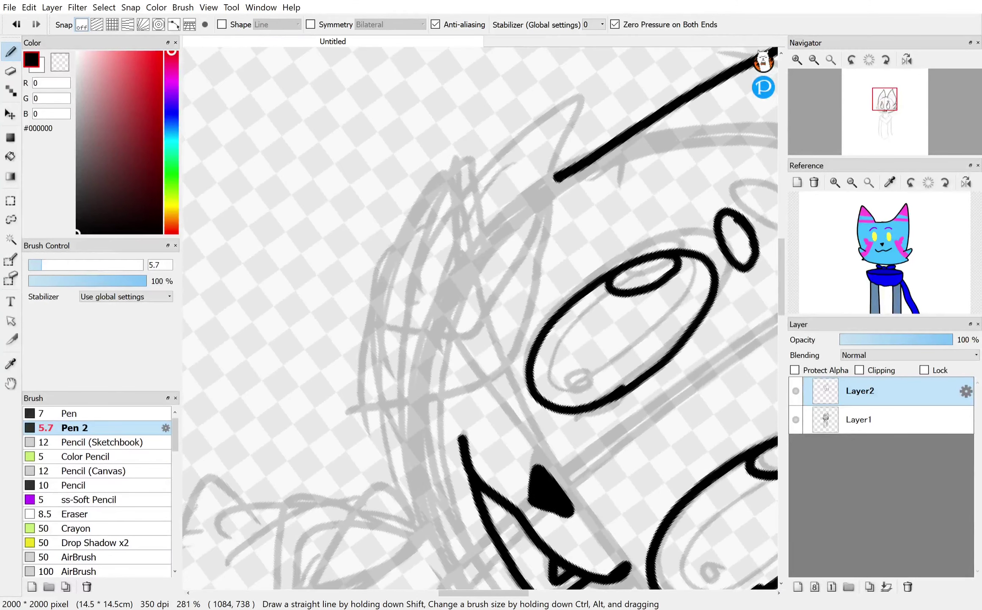
mouse_move(555, 182)
left_mouse_down()
mouse_move(510, 137)
mouse_move(458, 232)
mouse_move(425, 220)
mouse_move(402, 423)
mouse_move(451, 545)
left_mouse_up()
scroll(443, 345, "down", 5)
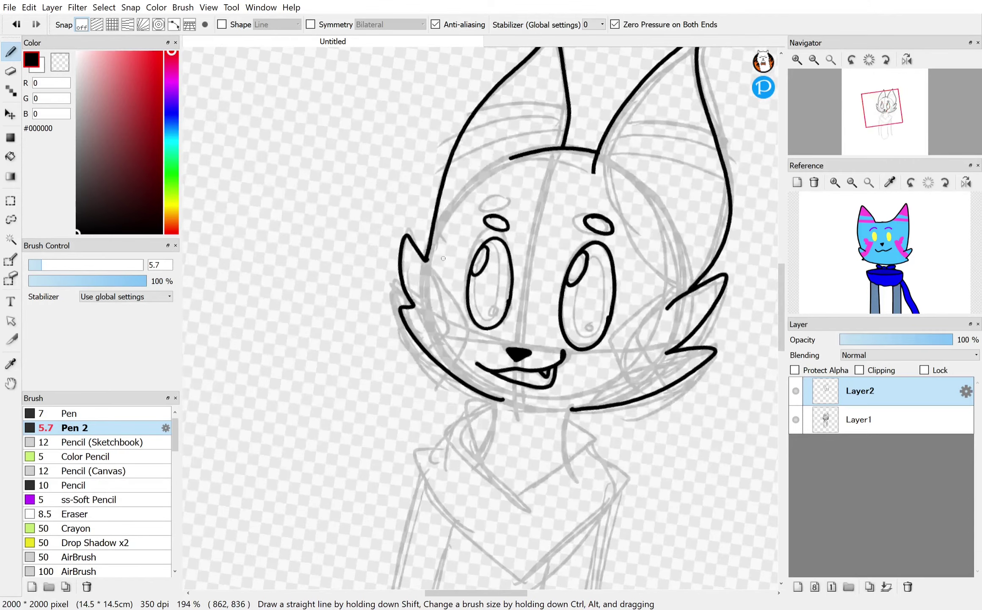
scroll(443, 259, "up", 2)
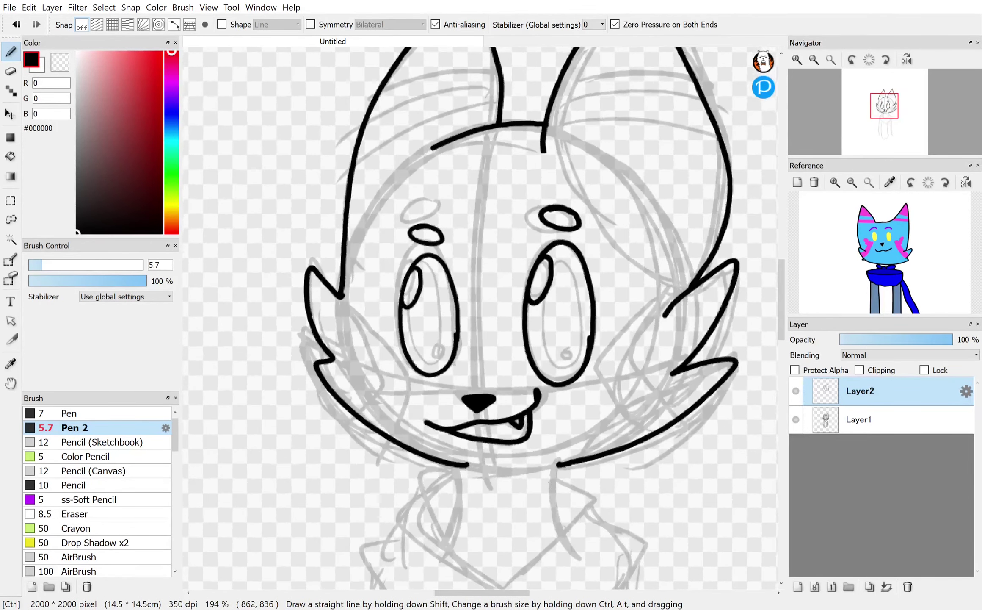
key("ctrl+z")
scroll(480, 318, "up", 1)
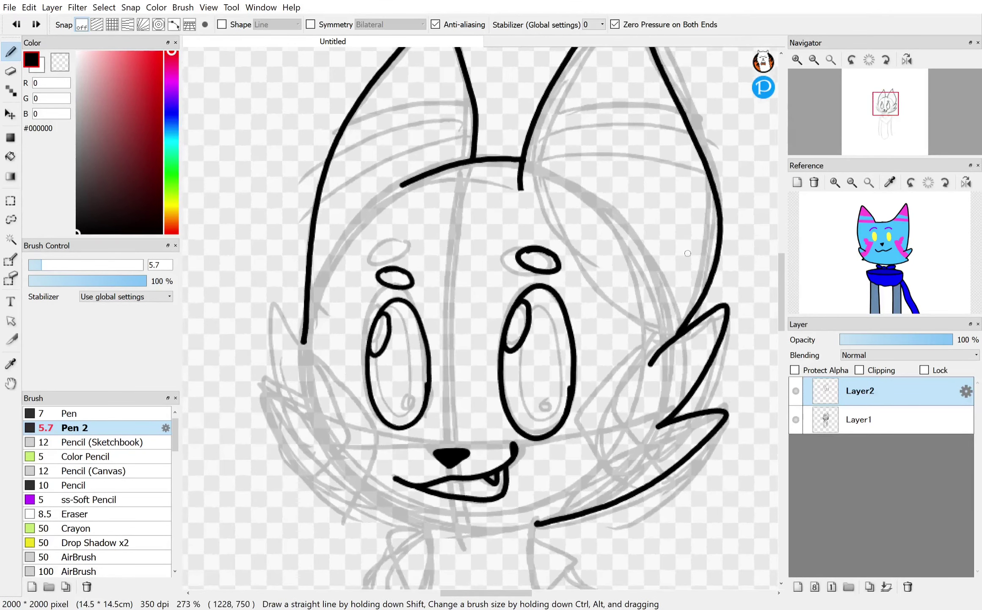
Step: Lasso the cheek fur tufts and jaw line on the right side of the face and copy them
key("l")
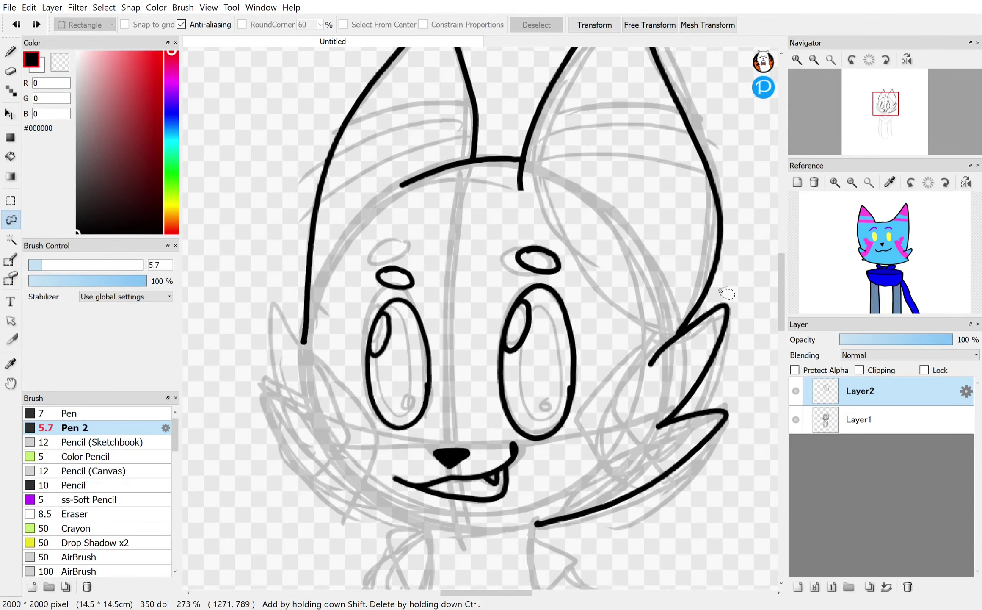
mouse_move(617, 542)
left_mouse_down()
mouse_move(561, 552)
mouse_move(546, 579)
left_mouse_up()
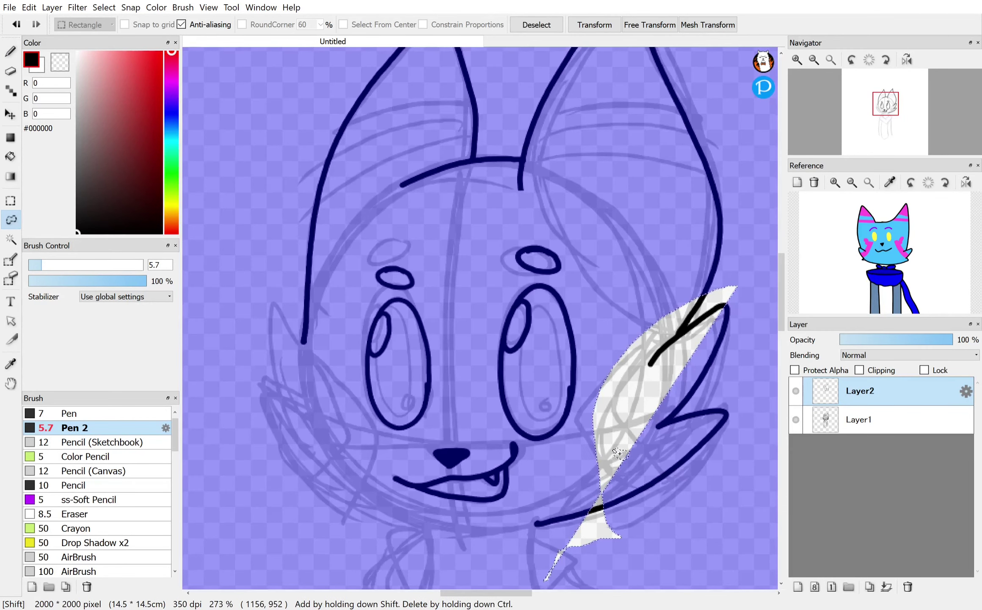
left_click_drag(740, 301, 741, 302)
key("ctrl+c")
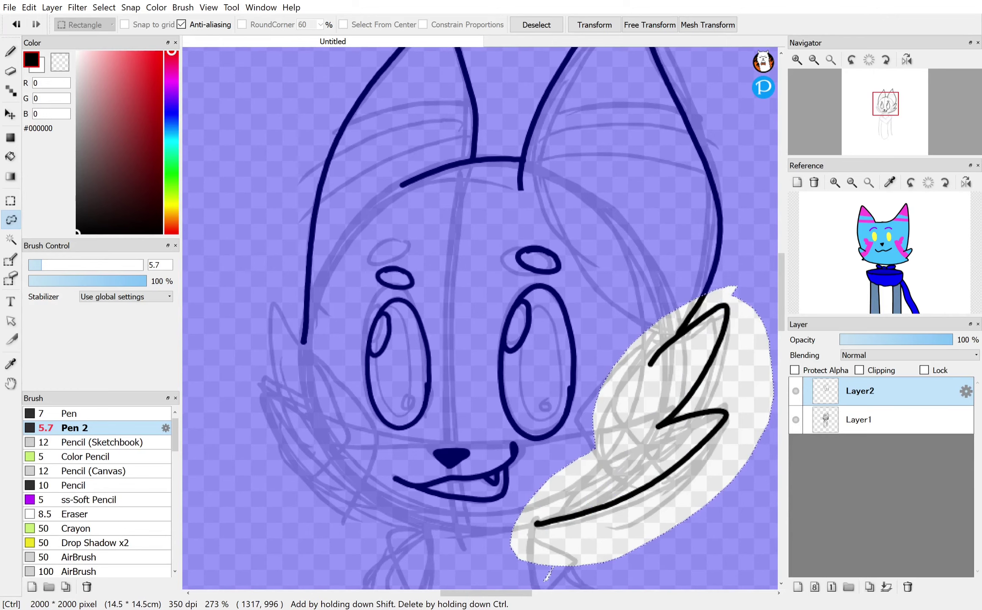
Step: Paste the copied cheek, flip it horizontally, place it over the sketch on the face's left side, and clear the selection
key("ctrl+v")
key("ctrl+t")
left_click(529, 566)
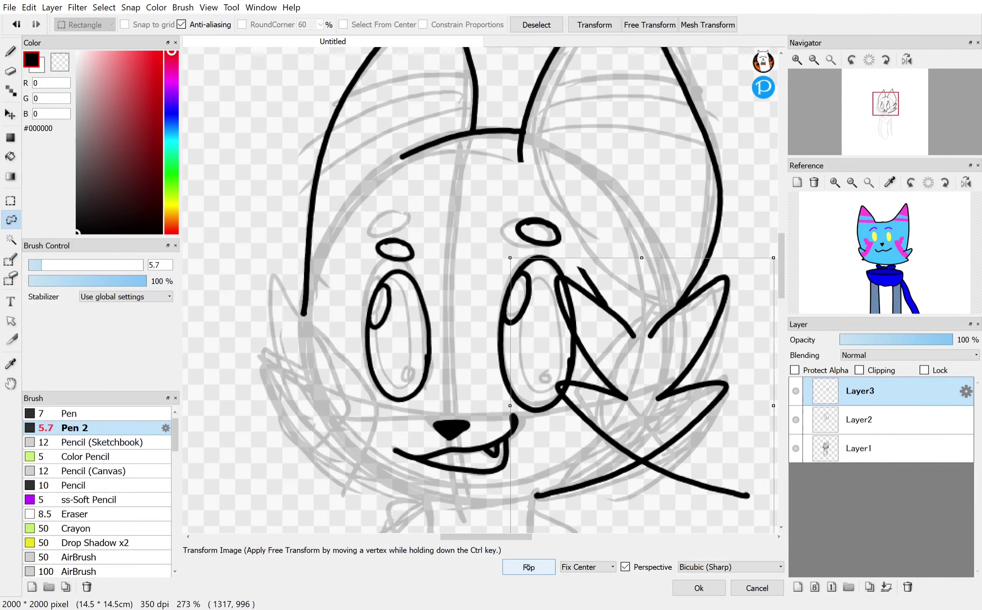
left_click_drag(671, 403, 388, 421)
mouse_move(437, 461)
left_mouse_down()
mouse_move(423, 448)
mouse_move(441, 474)
left_mouse_up()
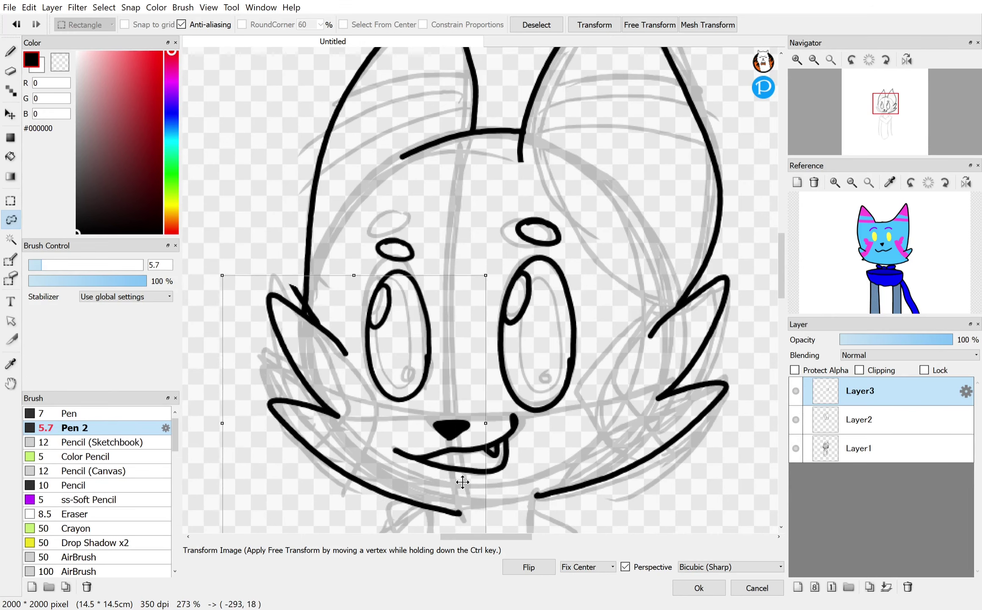
key("Return")
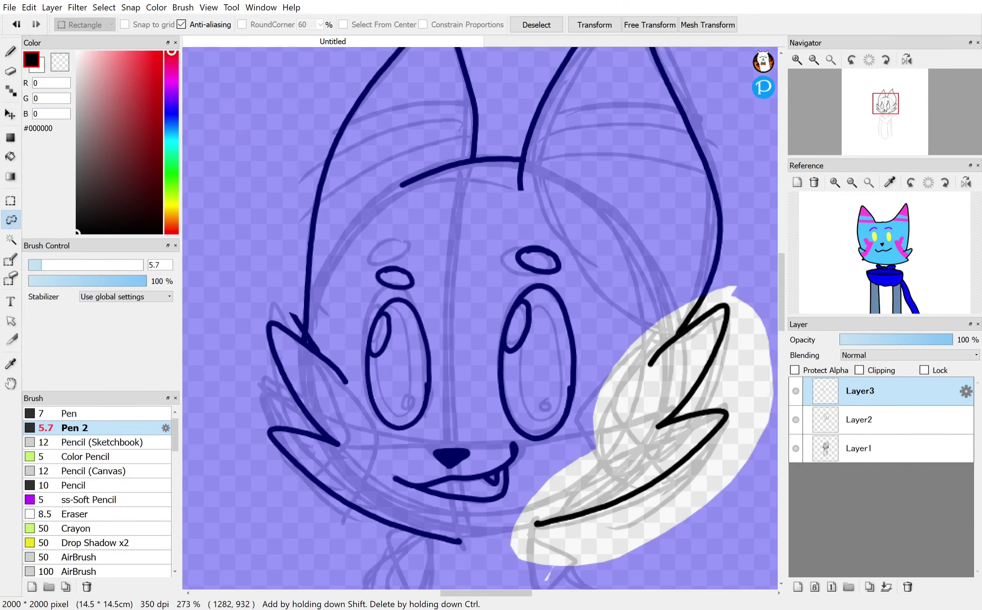
key("ctrl+d")
Step: Erase the pasted ear stub and the tuft's inner end past the left ear's base with the 8.5 Eraser
left_click(11, 71)
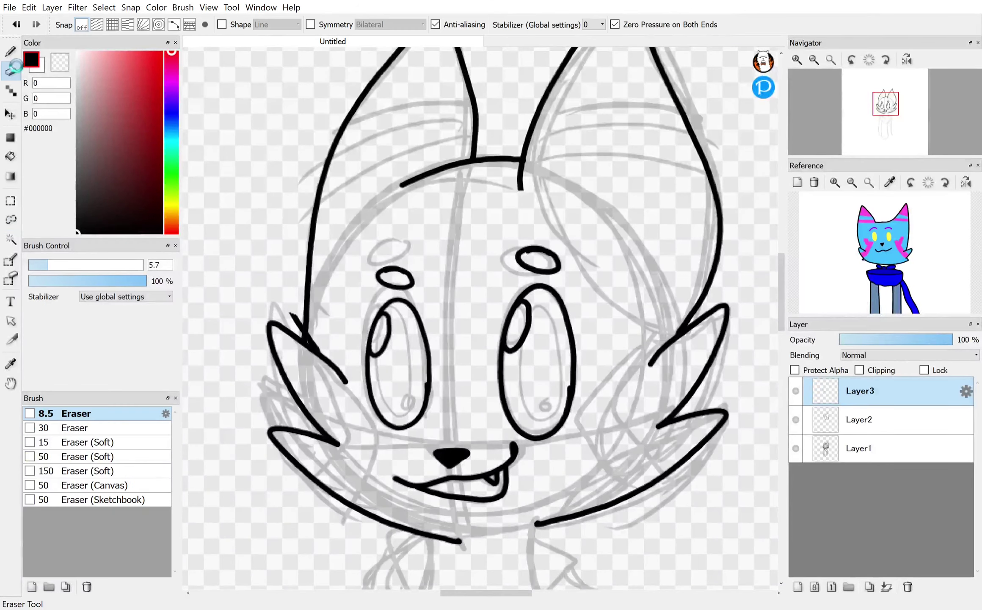
scroll(308, 340, "up", 3)
scroll(397, 316, "up", 3)
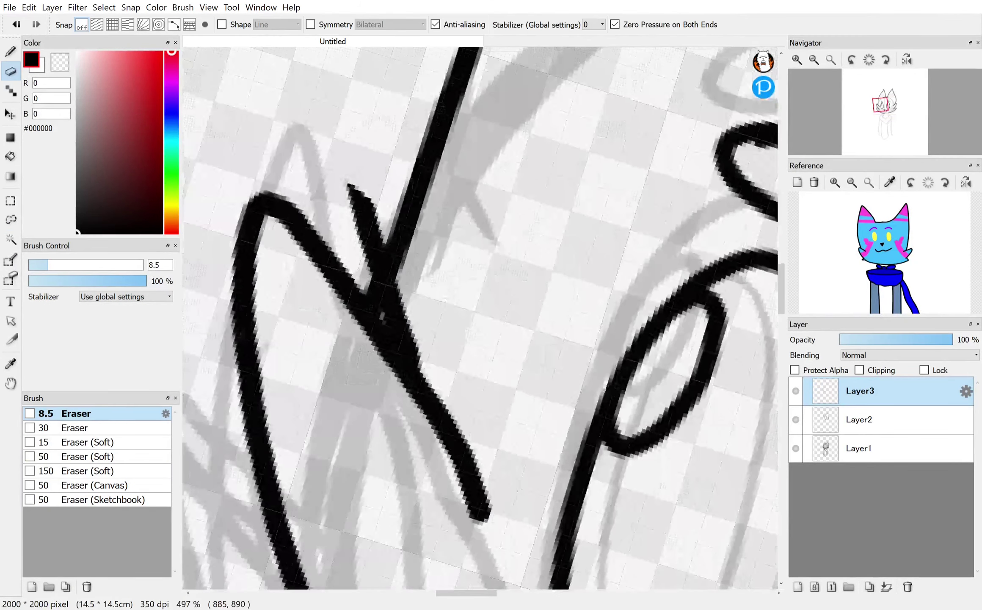
mouse_move(427, 281)
left_mouse_down()
mouse_move(363, 369)
mouse_move(416, 271)
mouse_move(368, 351)
mouse_move(376, 357)
mouse_move(391, 295)
mouse_move(357, 214)
mouse_move(369, 209)
mouse_move(383, 258)
mouse_move(384, 242)
mouse_move(393, 313)
mouse_move(381, 383)
mouse_move(409, 313)
mouse_move(460, 501)
mouse_move(399, 349)
mouse_move(392, 357)
mouse_move(434, 395)
mouse_move(495, 527)
mouse_move(430, 381)
mouse_move(454, 405)
mouse_move(467, 460)
left_mouse_up()
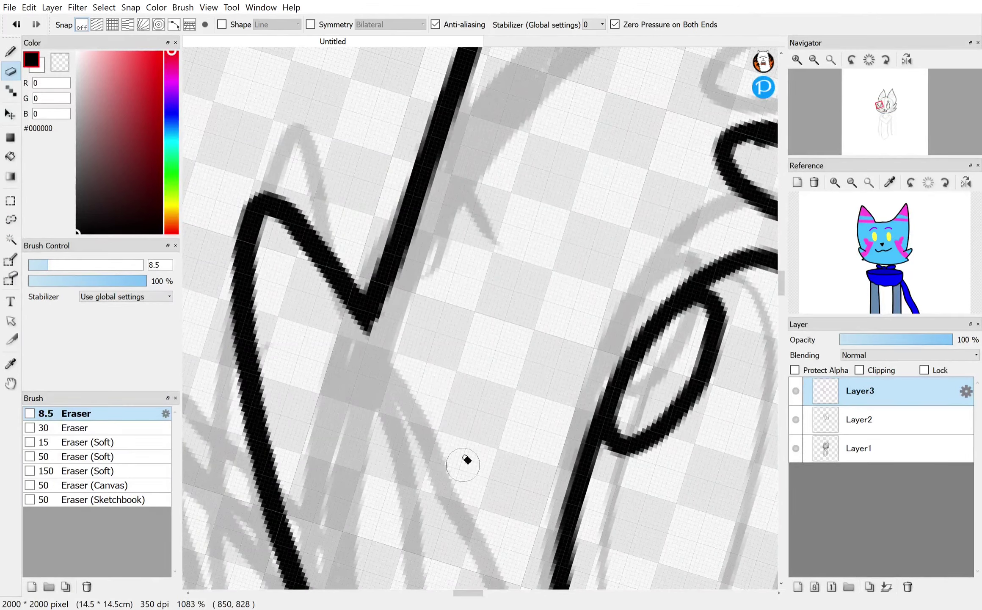
scroll(487, 248, "down", 3)
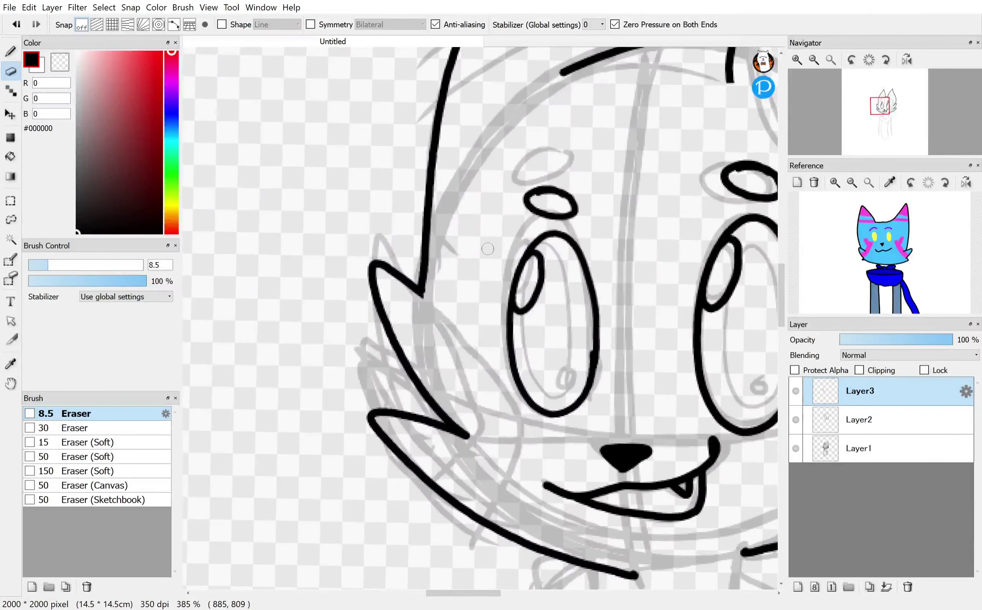
Step: Thicken the corner where the left ear meets the cheek tuft with the 5.7 Pen 2, and trim its tip with the Eraser
scroll(488, 248, "up", 8)
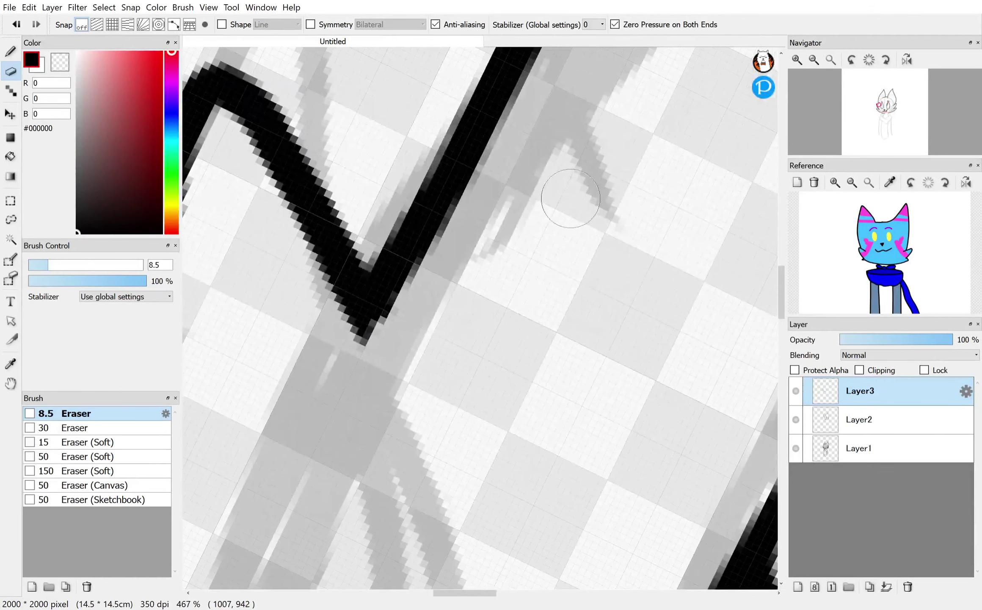
left_click(11, 51)
mouse_move(394, 257)
left_mouse_down()
mouse_move(365, 329)
mouse_move(410, 270)
left_mouse_up()
left_click(10, 71)
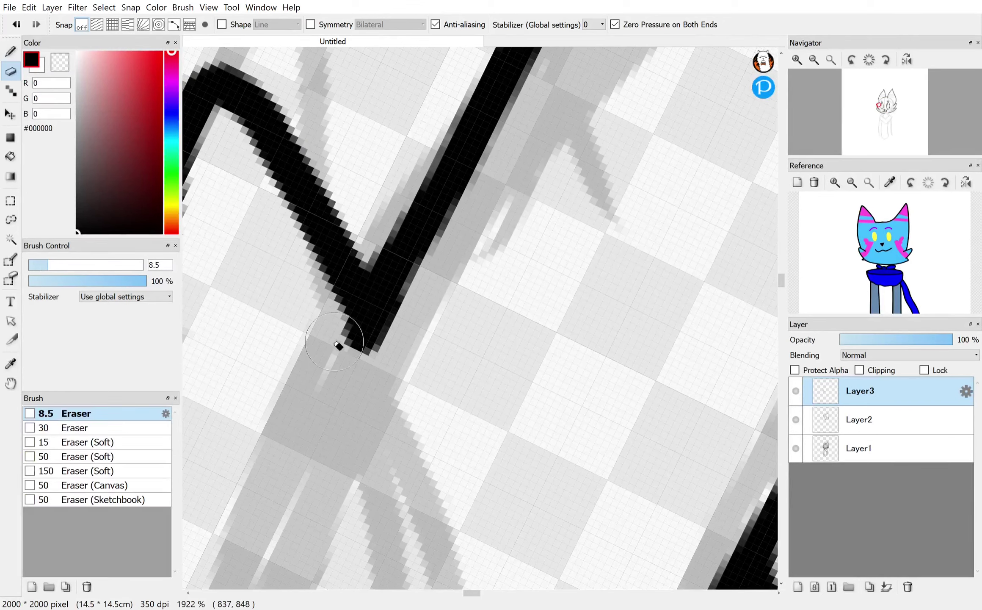
left_click_drag(334, 340, 362, 366)
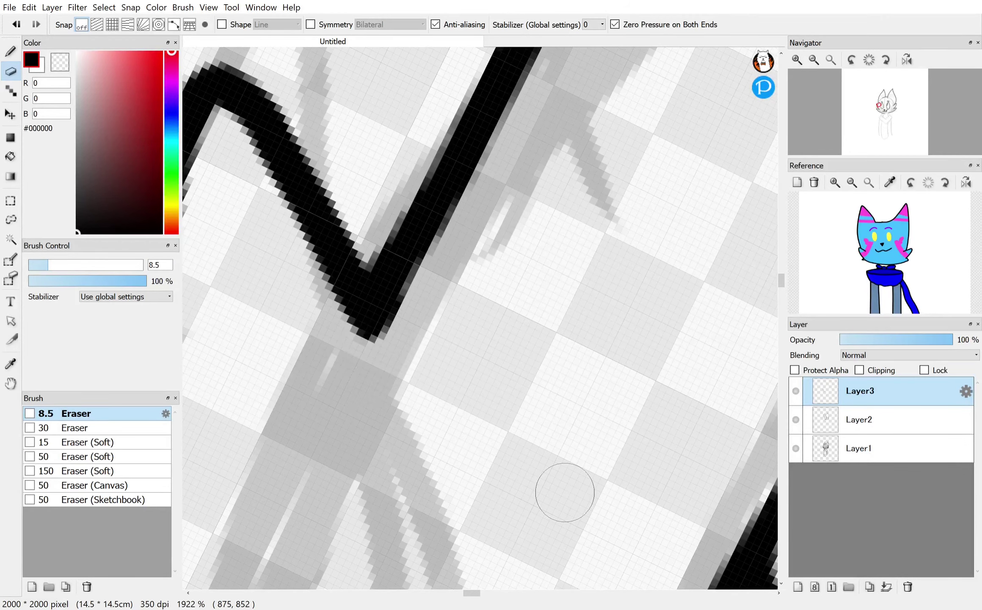
scroll(559, 492, "down", 5)
scroll(479, 229, "down", 2)
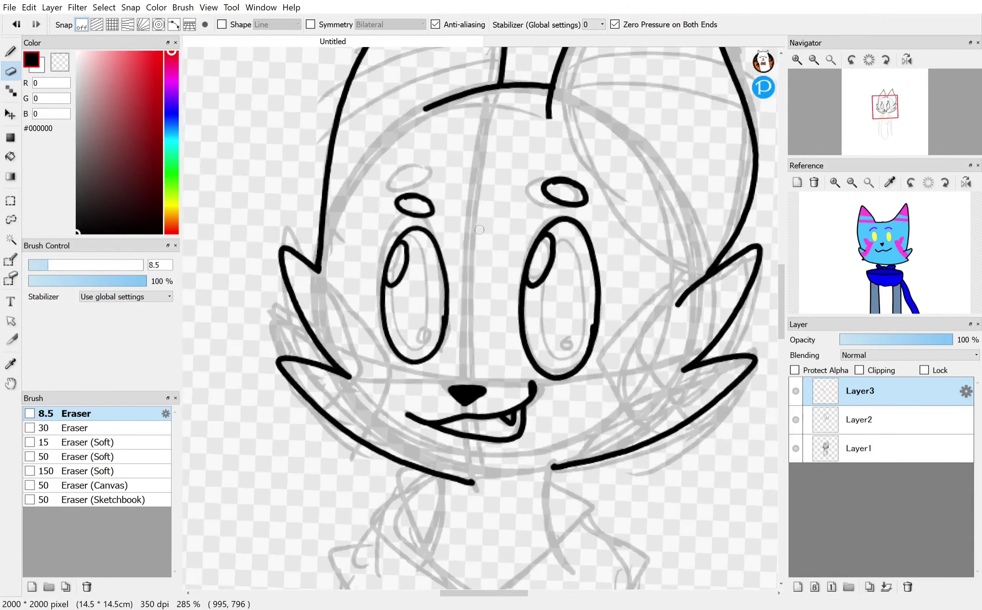
Step: On Layer2, erase the end of the right cheek tuft's line that runs inward past the ear's base
scroll(714, 262, "up", 6)
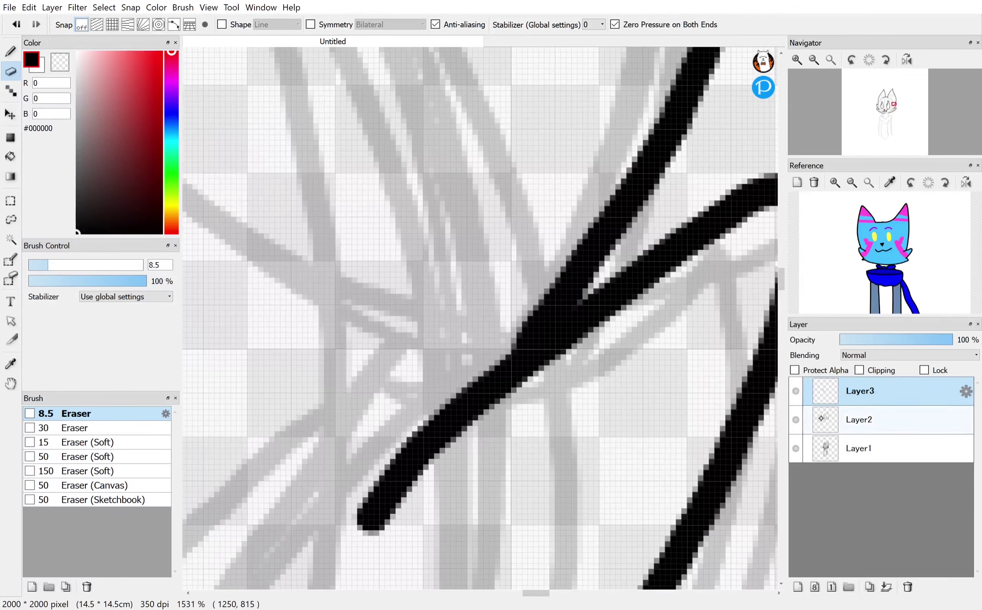
left_click(821, 419)
mouse_move(542, 390)
left_mouse_down()
mouse_move(435, 419)
mouse_move(396, 402)
left_mouse_up()
left_click_drag(468, 386, 523, 387)
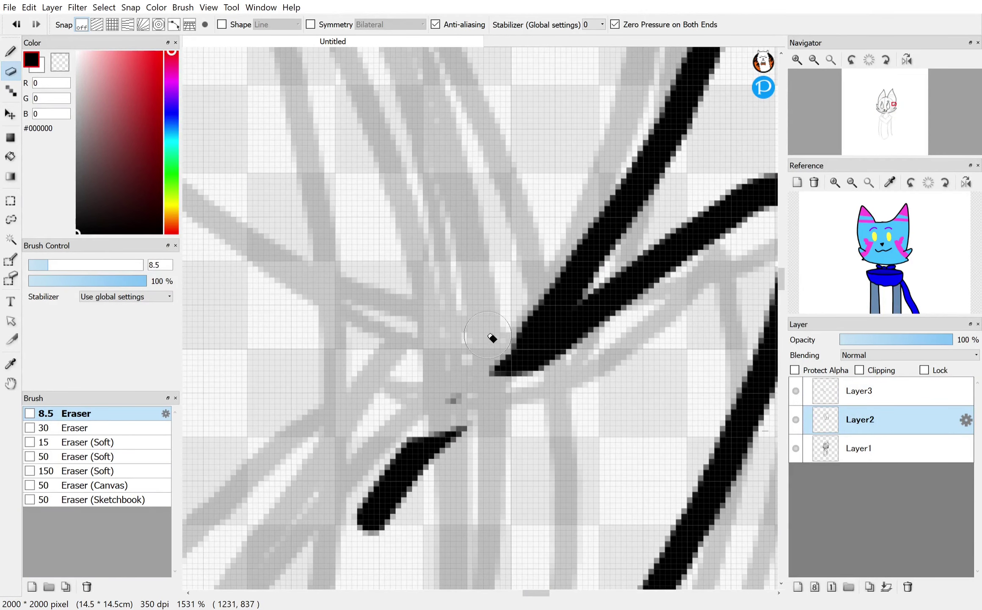
mouse_move(506, 293)
left_mouse_down()
mouse_move(487, 354)
mouse_move(459, 392)
left_mouse_up()
mouse_move(392, 447)
left_mouse_down()
mouse_move(376, 503)
mouse_move(432, 446)
mouse_move(395, 472)
mouse_move(368, 537)
left_mouse_up()
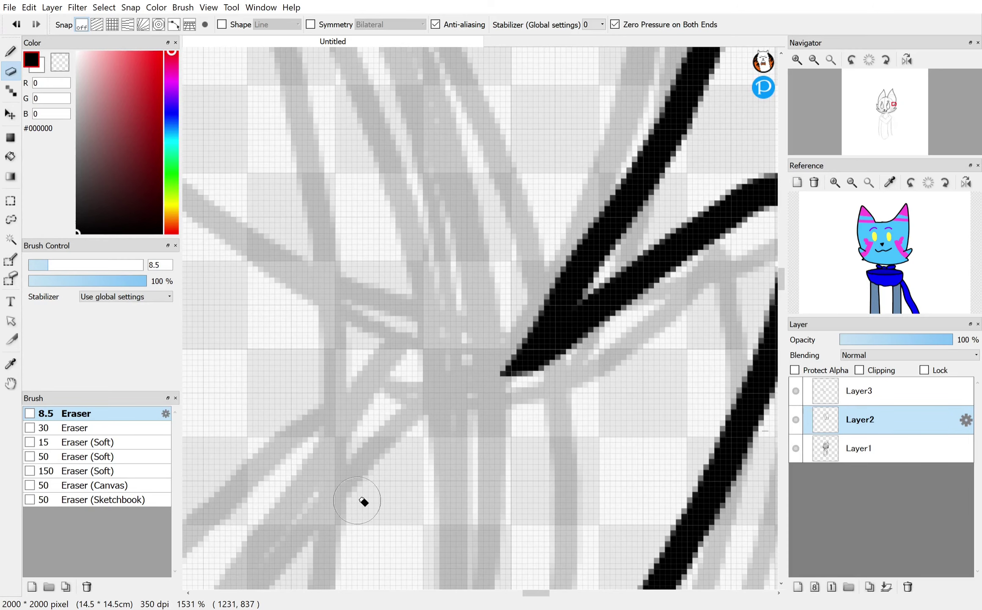
Step: Fill out the corner where the right ear meets the cheek tuft with the 5.7 Pen 2
left_click(11, 51)
scroll(516, 303, "down", 5)
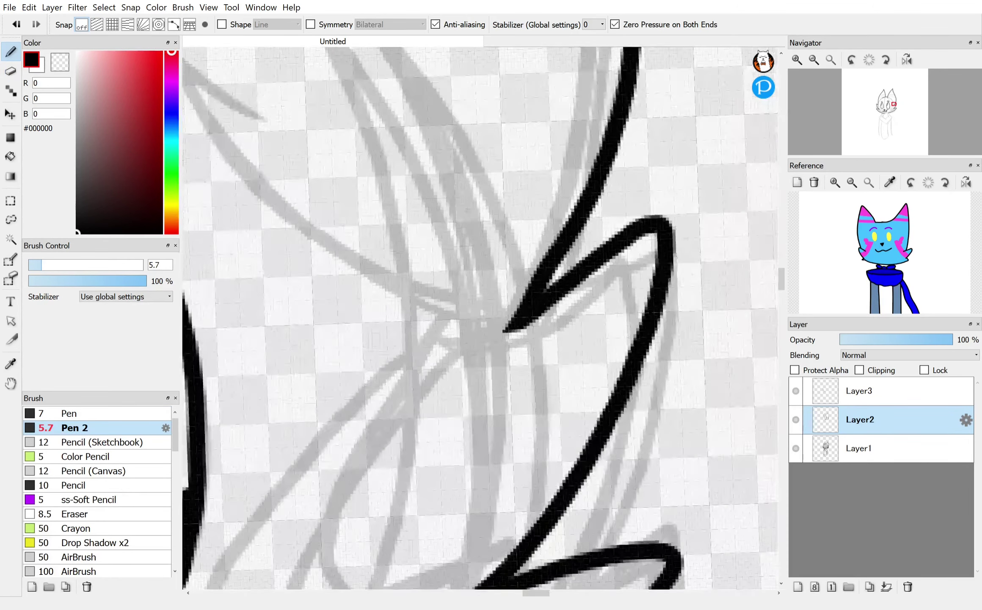
scroll(608, 315, "down", 3)
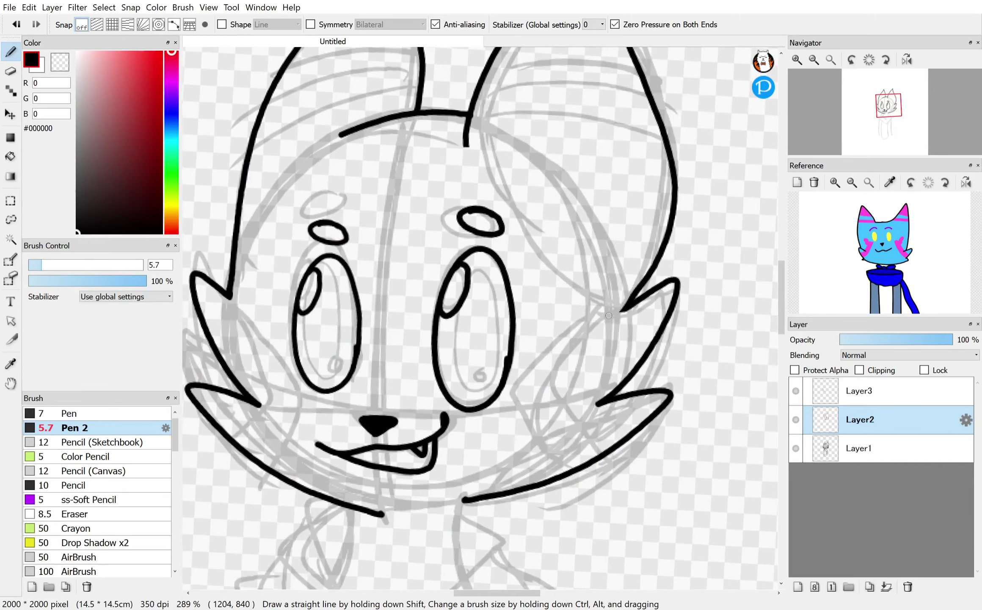
scroll(608, 315, "up", 6)
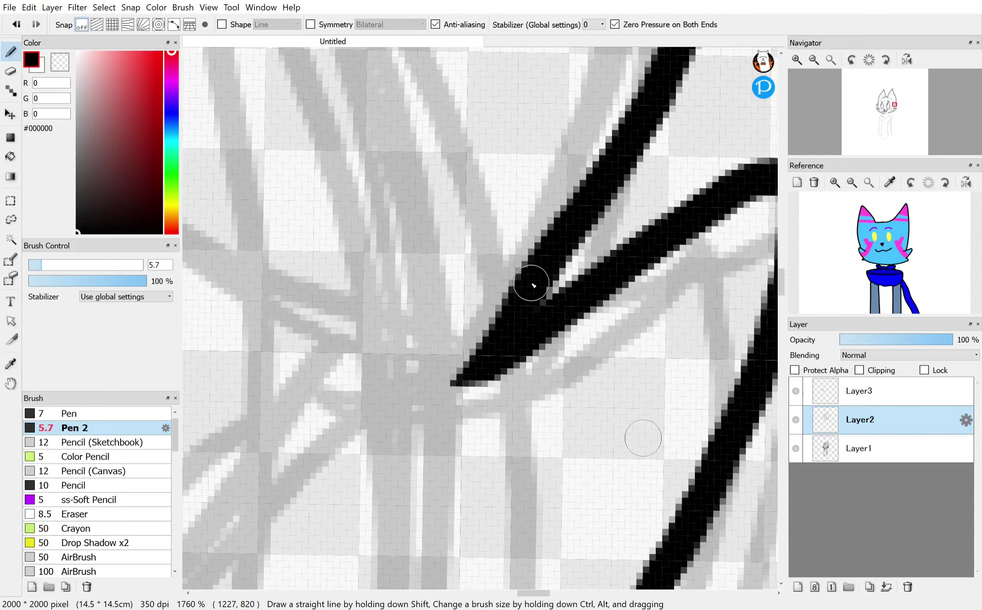
mouse_move(533, 285)
left_mouse_down()
mouse_move(478, 355)
mouse_move(588, 292)
left_mouse_up()
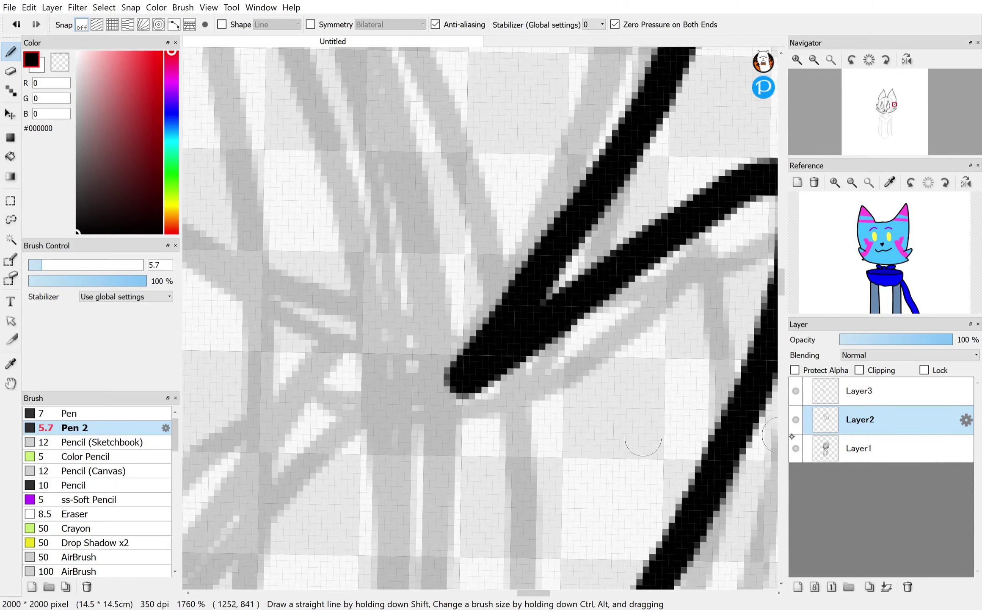
scroll(642, 443, "down", 3)
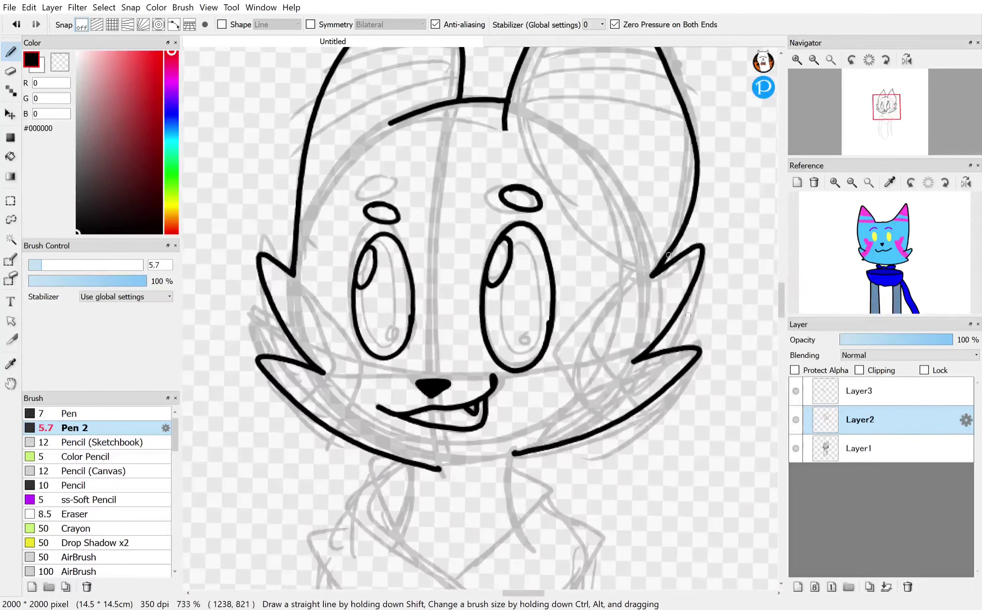
scroll(600, 280, "down", 2)
scroll(600, 280, "up", 3)
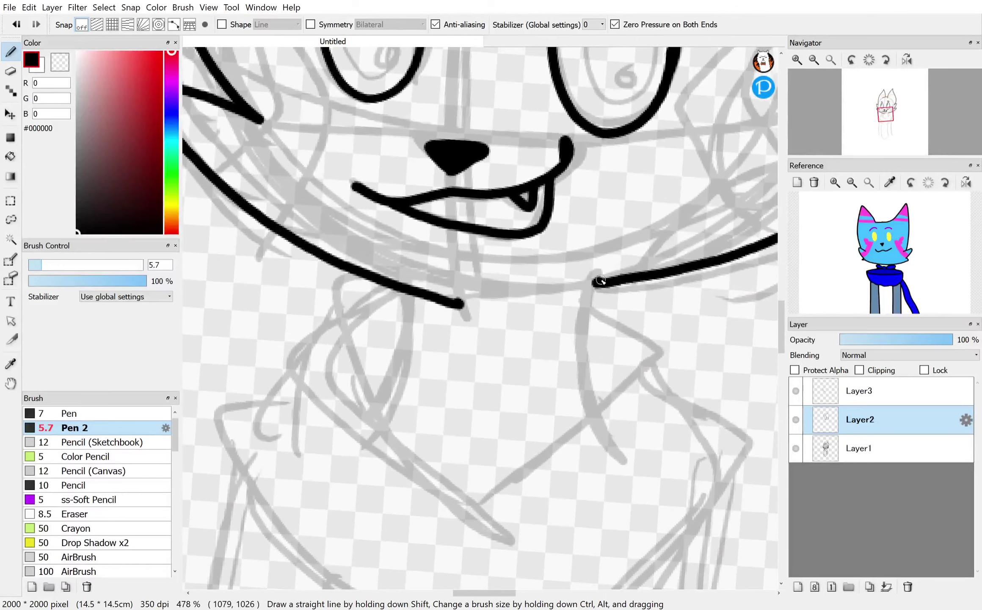
left_click_drag(600, 279, 616, 482)
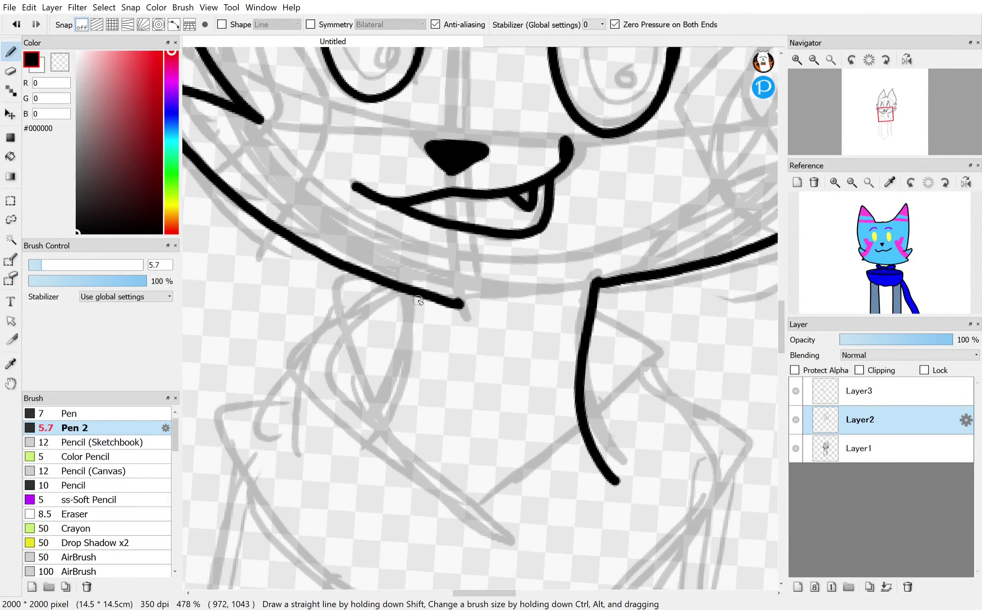
left_click_drag(418, 299, 353, 501)
key("ctrl+z")
key("ctrl+z")
Step: Ink the scarf's left inner edge from the jaw down to the middle, and its outer fold line beside it
mouse_move(398, 285)
left_mouse_down()
mouse_move(355, 414)
mouse_move(570, 539)
left_mouse_up()
key("ctrl+z")
mouse_move(407, 287)
left_mouse_down()
mouse_move(449, 486)
mouse_move(505, 516)
left_mouse_up()
key("ctrl+z")
mouse_move(399, 291)
left_mouse_down()
mouse_move(338, 335)
mouse_move(529, 523)
left_mouse_up()
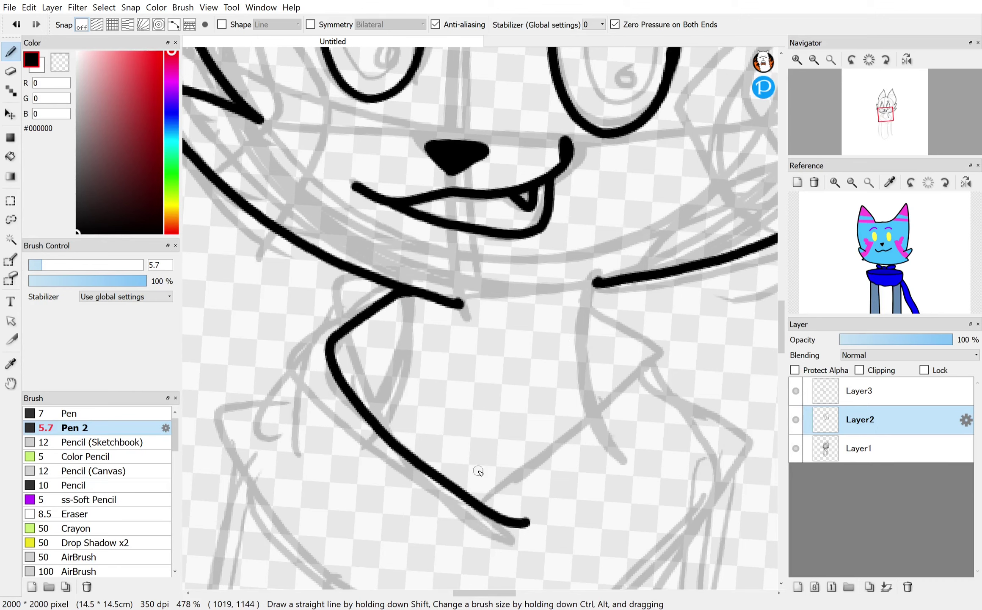
mouse_move(385, 287)
left_mouse_down()
mouse_move(303, 318)
mouse_move(359, 474)
left_mouse_up()
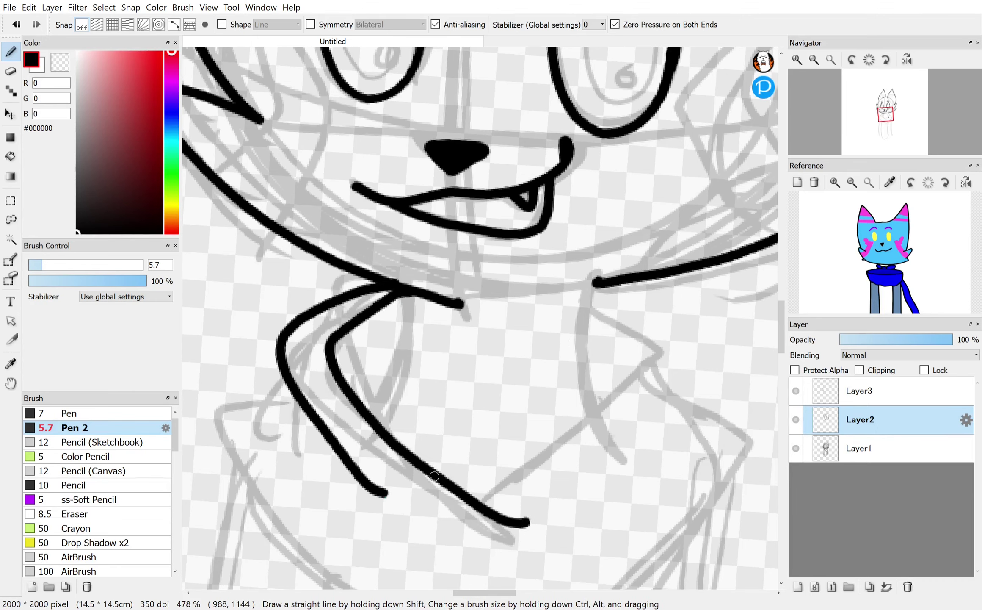
Step: Ink the scarf's V-shaped lower outline from the left fold down to the point and up around the right side
scroll(434, 476, "down", 2)
scroll(434, 475, "down", 1)
mouse_move(328, 278)
left_mouse_down()
mouse_move(300, 283)
mouse_move(298, 360)
mouse_move(416, 503)
left_mouse_up()
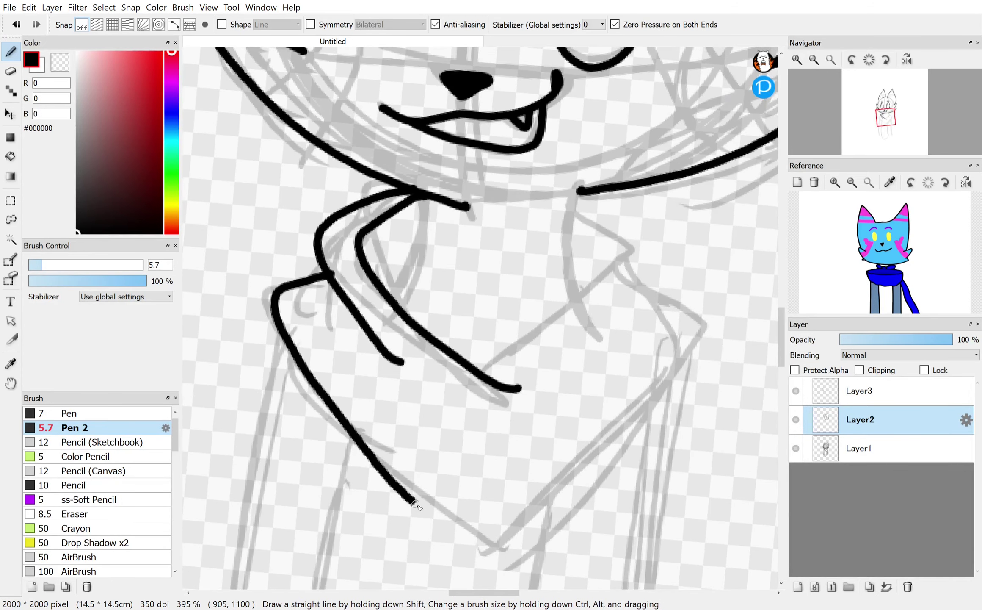
key("ctrl+z")
mouse_move(296, 290)
left_mouse_down()
mouse_move(375, 443)
mouse_move(413, 474)
left_mouse_up()
key("ctrl+z")
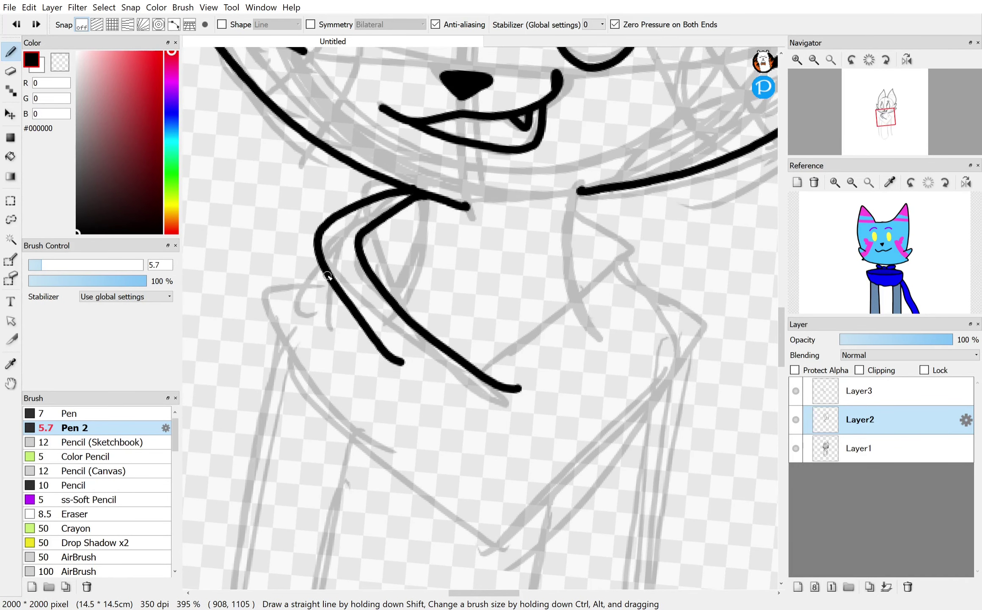
mouse_move(328, 273)
left_mouse_down()
mouse_move(277, 291)
mouse_move(287, 361)
mouse_move(391, 466)
mouse_move(467, 521)
mouse_move(504, 514)
mouse_move(675, 355)
mouse_move(622, 290)
left_mouse_up()
Step: Ink the scarf's right inner edge down to the left edge, and the short fold joining it to the outer outline
scroll(535, 229, "up", 3)
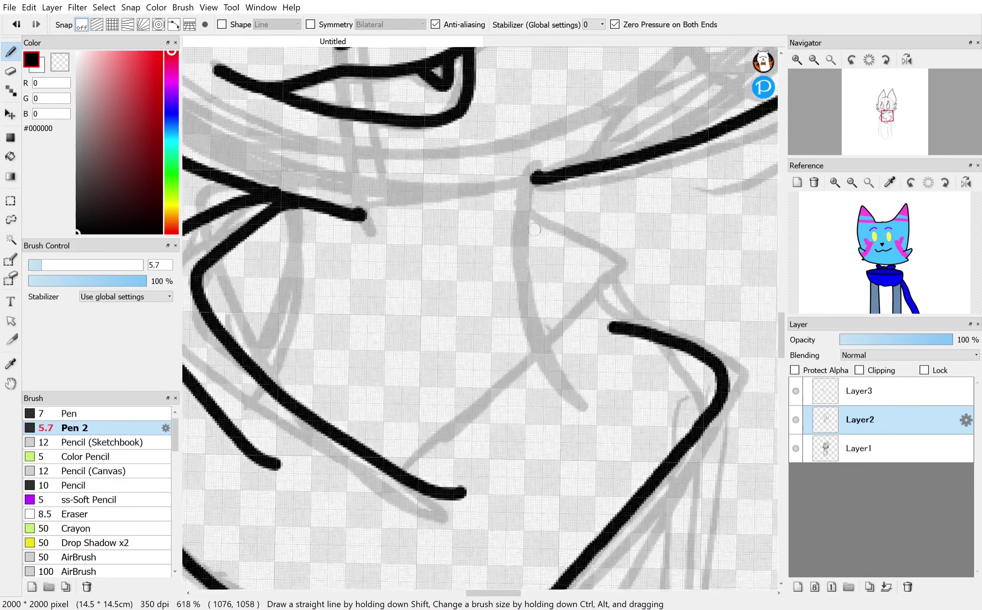
mouse_move(529, 214)
left_mouse_down()
mouse_move(581, 242)
mouse_move(604, 290)
mouse_move(496, 399)
mouse_move(411, 457)
left_mouse_up()
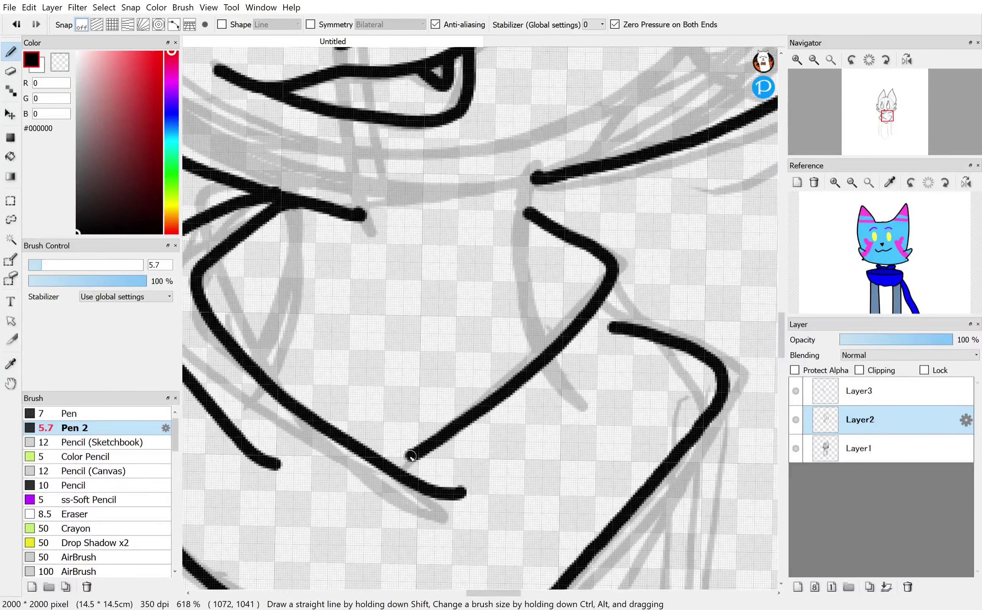
left_click_drag(611, 285, 647, 315)
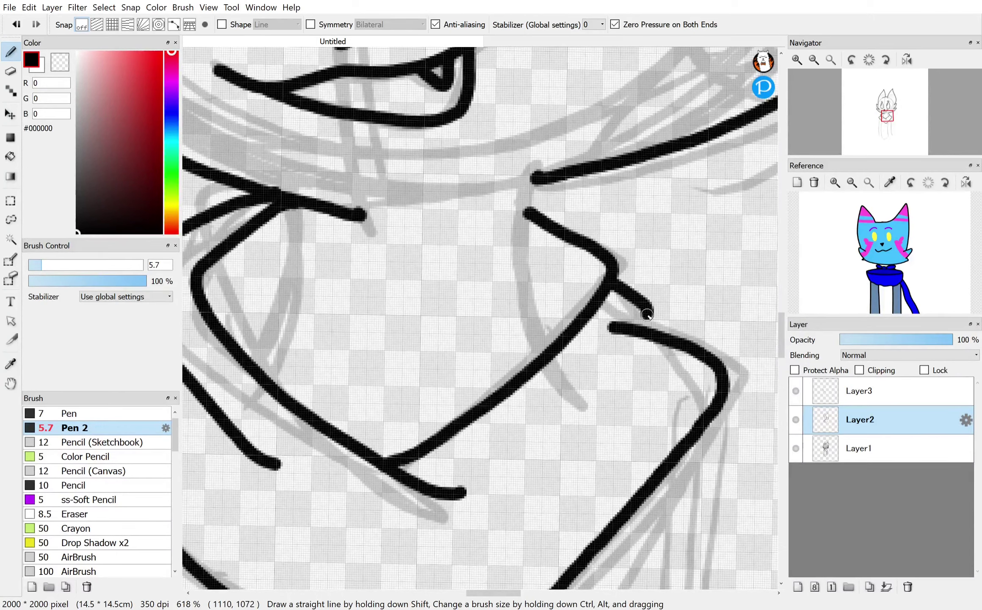
Step: Ink both sides of the neck from the jaw line down to the scarf's inner edges
mouse_move(531, 175)
left_mouse_down()
mouse_move(527, 230)
mouse_move(543, 351)
left_mouse_up()
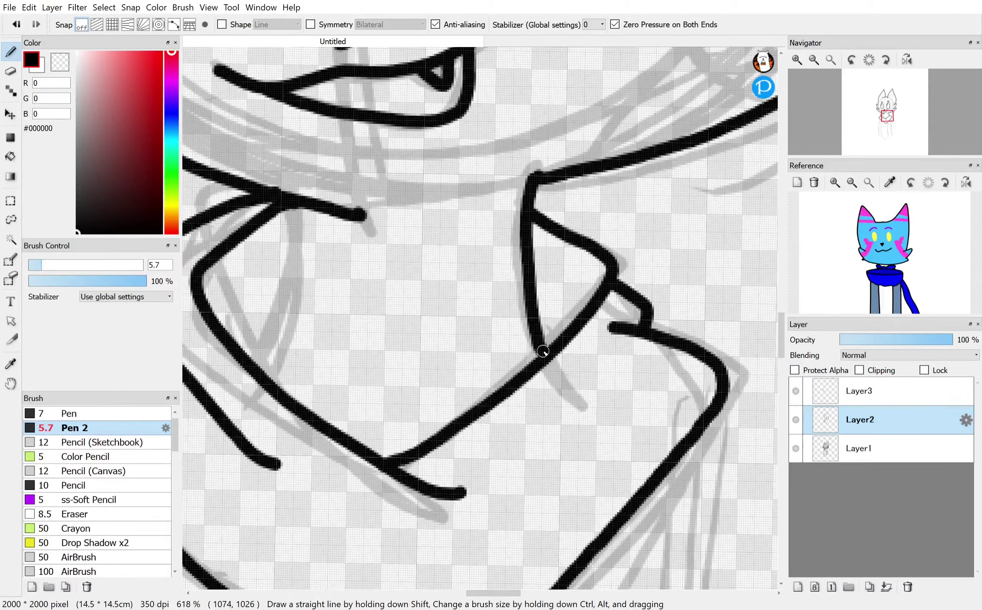
mouse_move(288, 204)
left_mouse_down()
mouse_move(285, 277)
mouse_move(264, 373)
left_mouse_up()
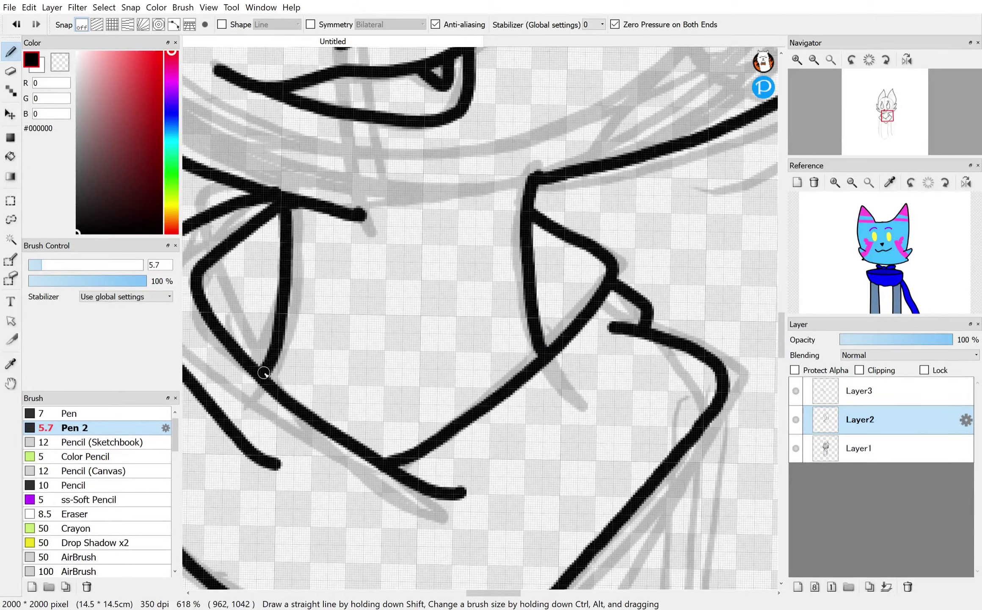
scroll(278, 377, "down", 2)
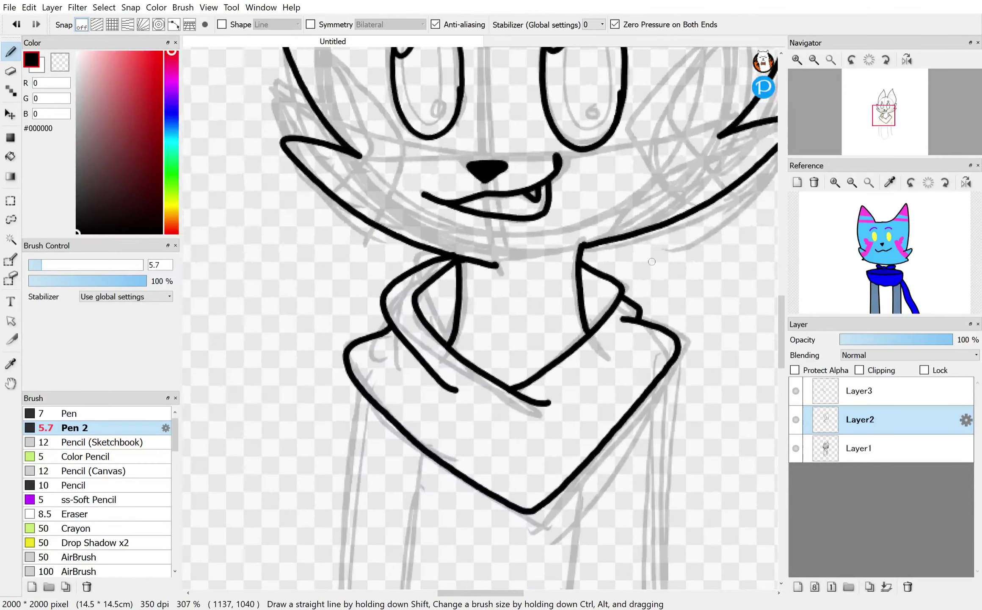
scroll(605, 220, "down", 1)
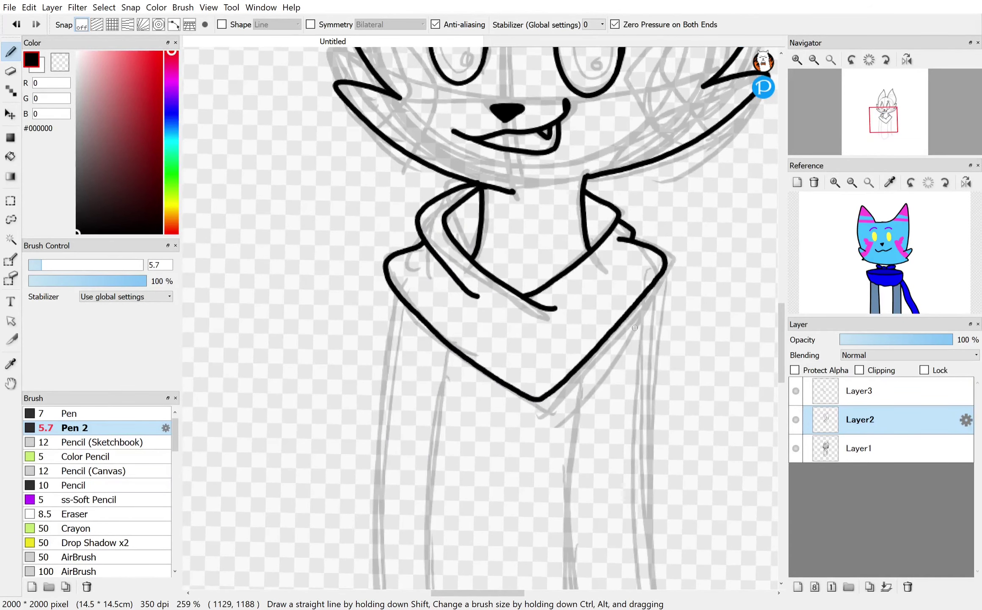
Step: Ink the body's left outer side as one long curve from the scarf's left edge down past the sketch
scroll(635, 328, "down", 3)
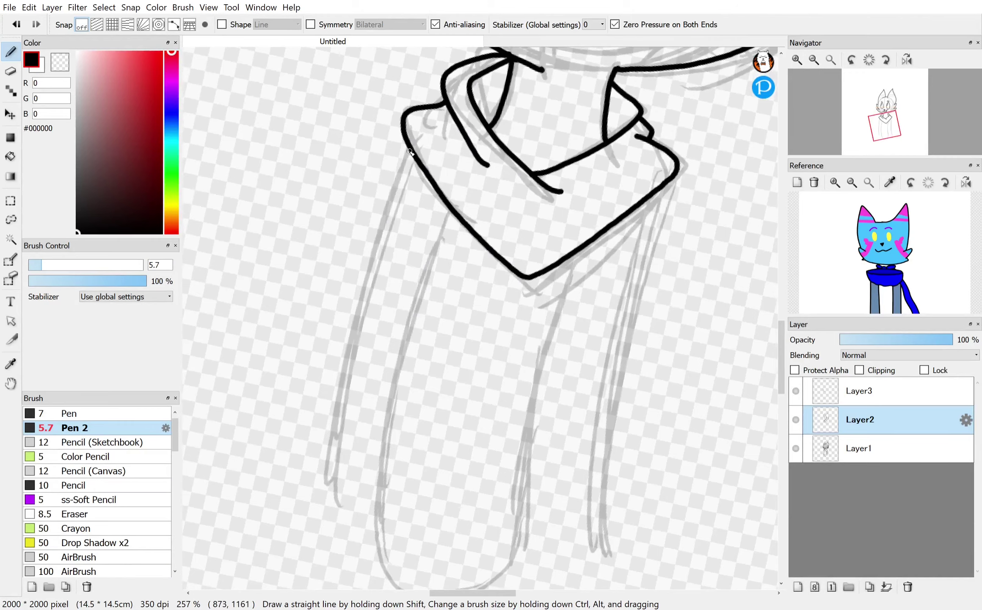
mouse_move(411, 153)
left_mouse_down()
mouse_move(360, 292)
mouse_move(326, 590)
left_mouse_up()
scroll(573, 224, "down", 1)
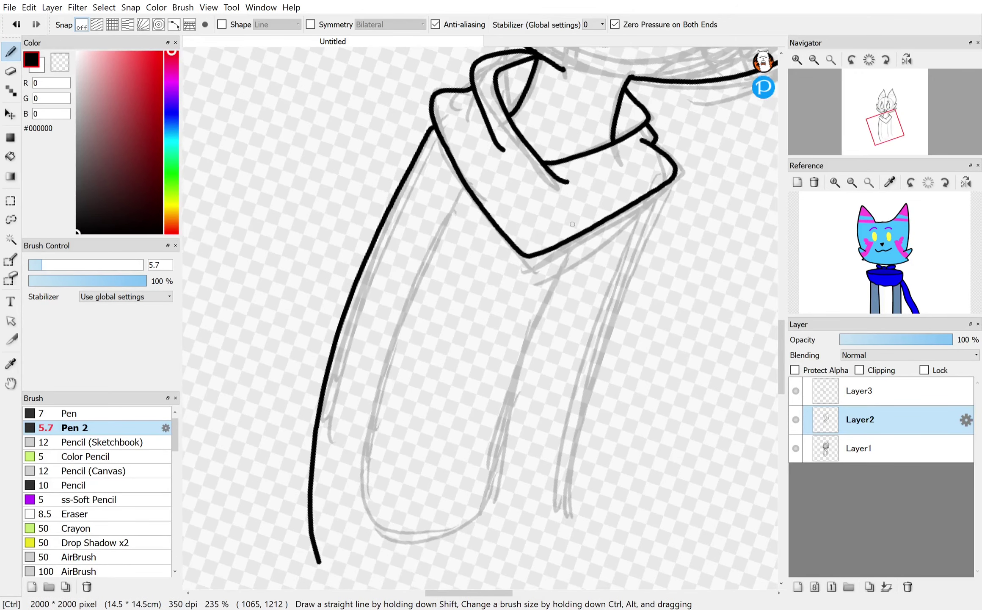
key("ctrl+z")
left_click_drag(427, 152, 336, 589)
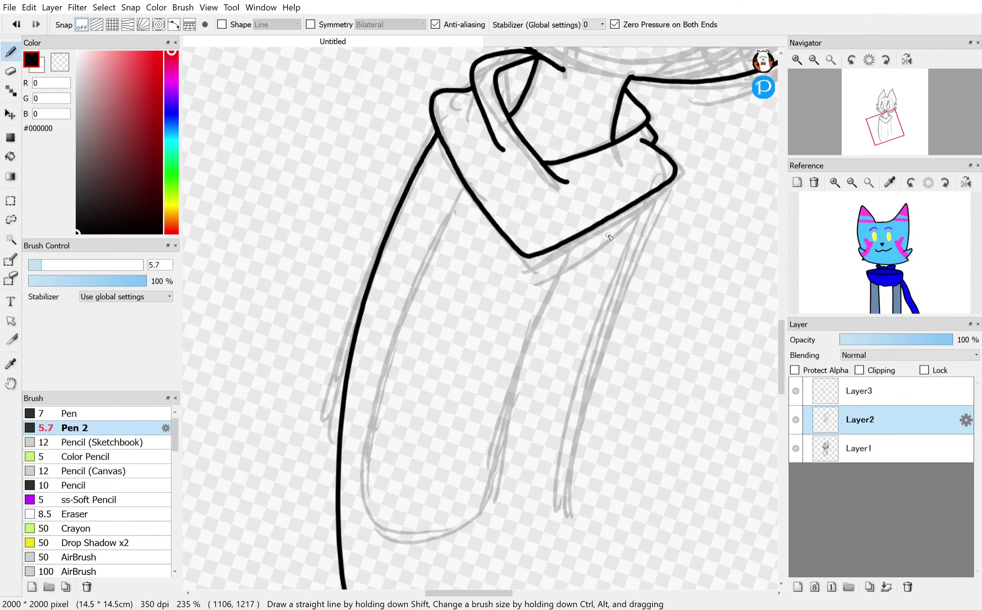
key("ctrl+z")
left_click_drag(422, 156, 275, 559)
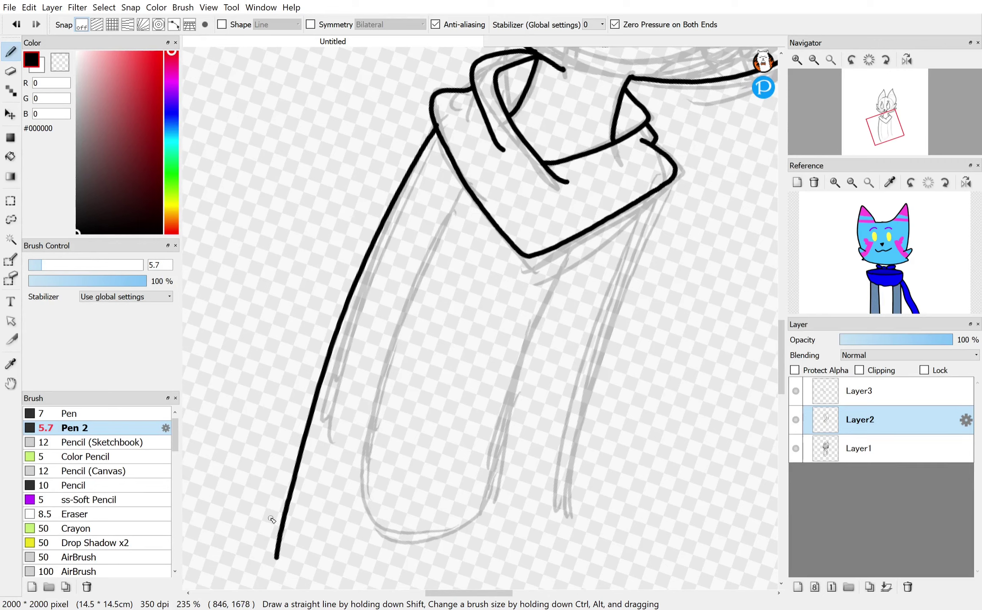
key("ctrl+z")
left_click_drag(418, 167, 264, 567)
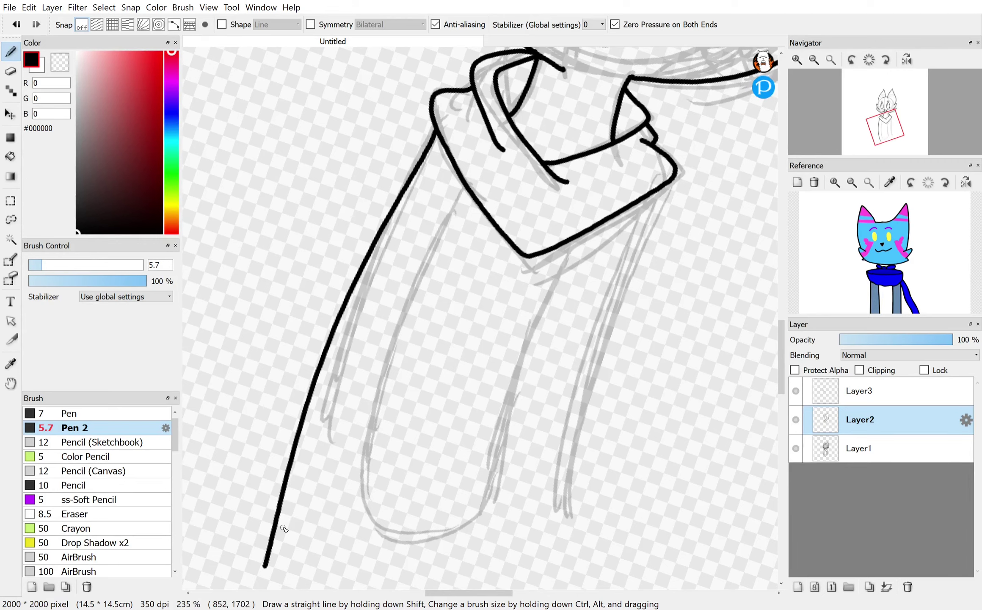
Step: Ink the body's right outer side as one long curve from the scarf's right edge downwards
mouse_move(659, 190)
left_mouse_down()
mouse_move(568, 389)
mouse_move(513, 589)
left_mouse_up()
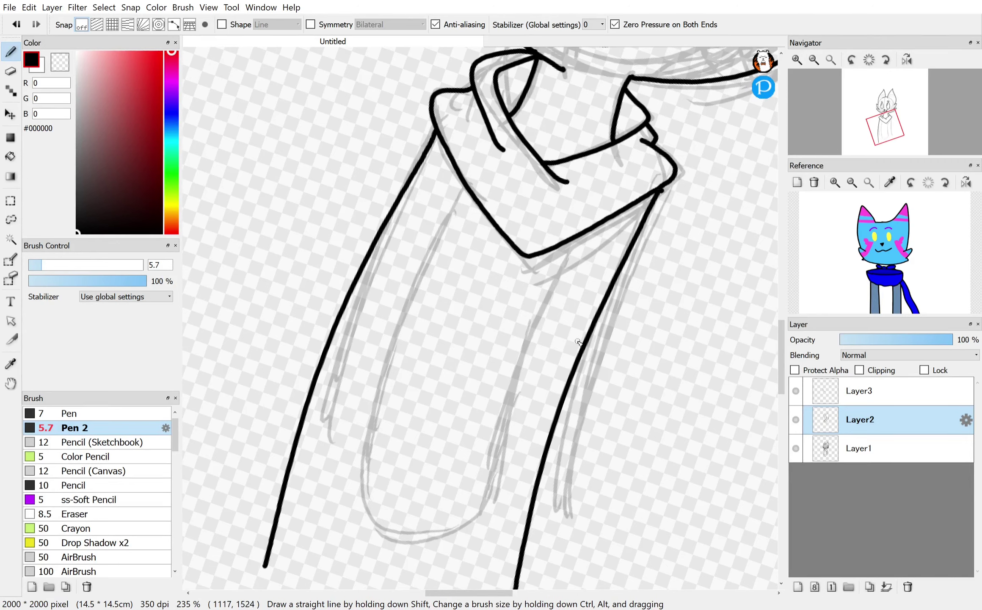
key("ctrl+z")
left_click_drag(659, 189, 514, 589)
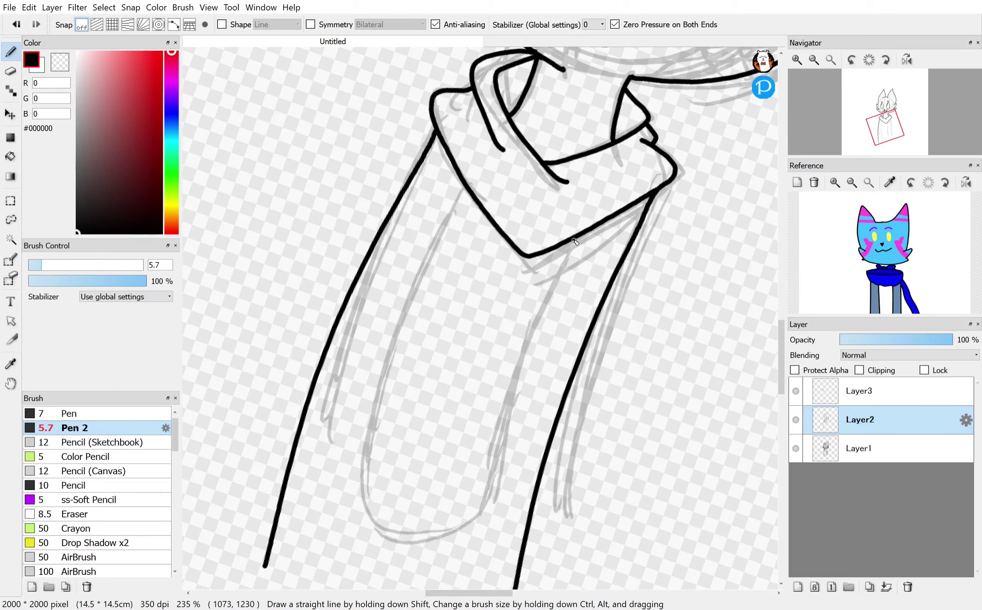
Step: Ink the long U-shaped belly outline from the scarf's lower right edge down and back up to its lower left edge
left_click_drag(574, 240, 470, 523)
key("ctrl+z")
mouse_move(574, 237)
left_mouse_down()
mouse_move(451, 549)
mouse_move(376, 520)
mouse_move(405, 335)
mouse_move(464, 191)
mouse_move(456, 187)
mouse_move(394, 379)
mouse_move(395, 367)
mouse_move(408, 549)
mouse_move(516, 420)
mouse_move(576, 226)
mouse_move(522, 389)
mouse_move(451, 550)
mouse_move(365, 495)
mouse_move(474, 181)
left_mouse_up()
key("ctrl+z")
key("ctrl+z")
key("ctrl+z")
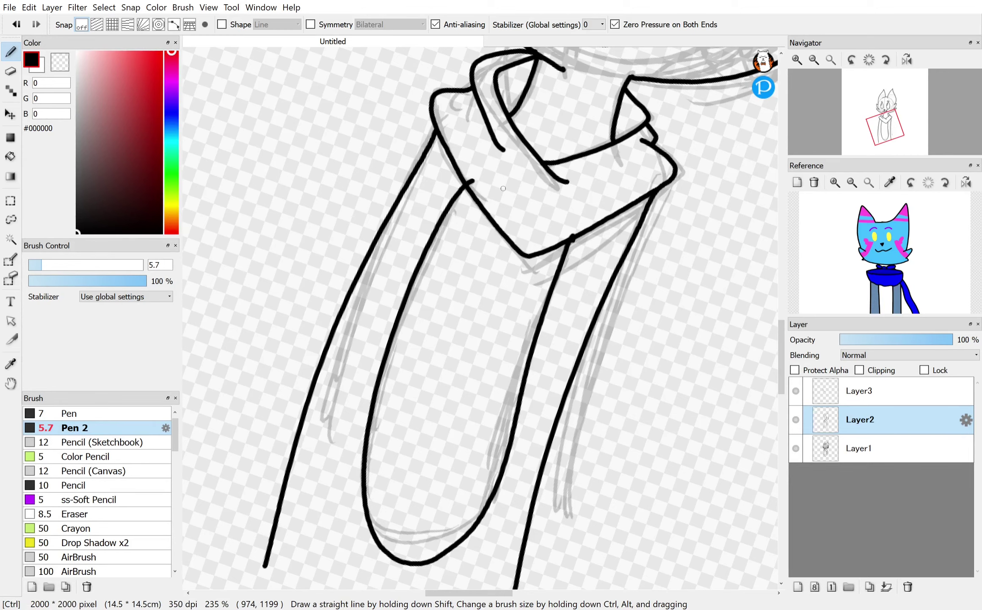
key("ctrl+z")
mouse_move(573, 219)
left_mouse_down()
mouse_move(498, 478)
mouse_move(367, 448)
mouse_move(466, 192)
mouse_move(484, 173)
mouse_move(390, 363)
mouse_move(417, 546)
left_mouse_up()
key("ctrl+z")
key("ctrl+z")
mouse_move(569, 220)
left_mouse_down()
mouse_move(467, 502)
mouse_move(391, 536)
mouse_move(381, 384)
mouse_move(465, 177)
left_mouse_up()
scroll(472, 154, "down", 2)
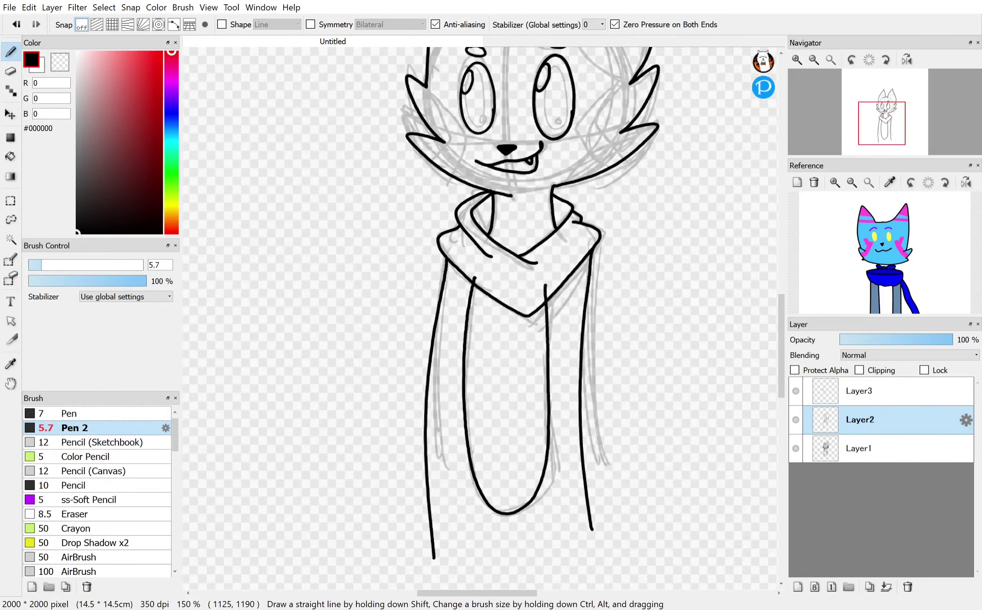
Step: Erase both ends of the belly outline where they stick out over the scarf's lower edge
scroll(603, 300, "up", 3)
scroll(546, 315, "up", 5)
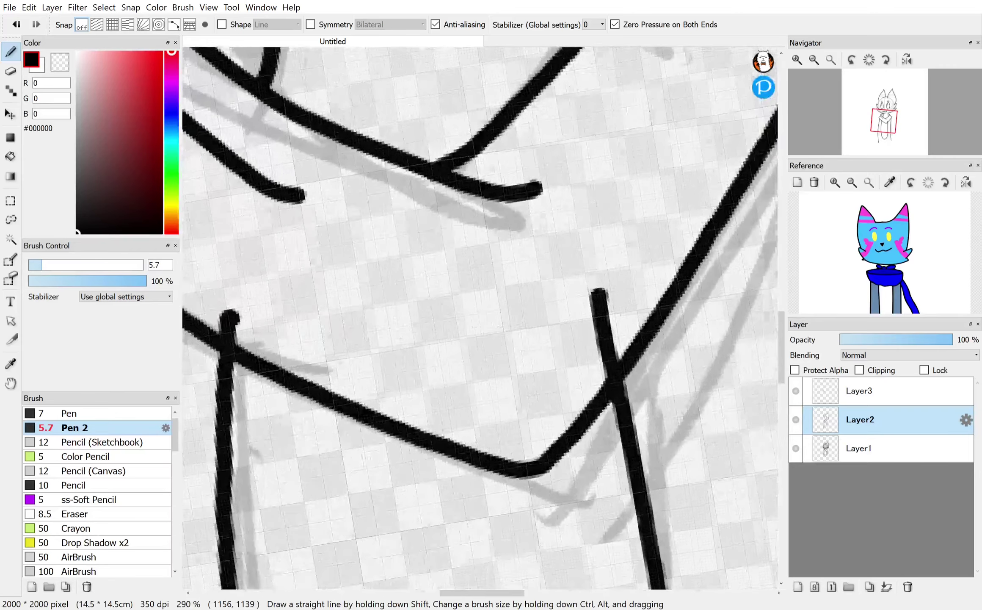
left_click(10, 70)
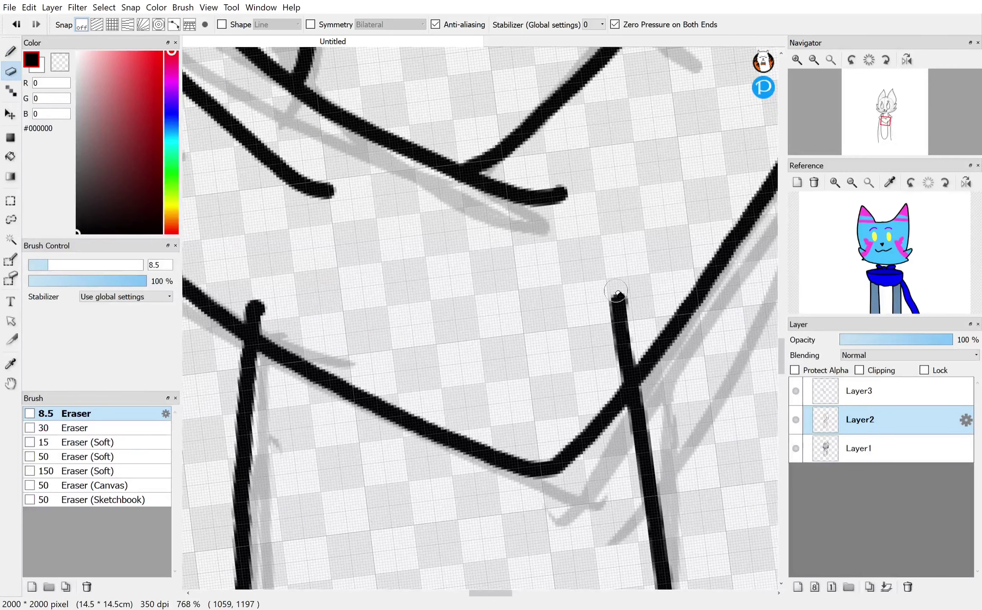
mouse_move(630, 356)
left_mouse_down()
mouse_move(576, 416)
mouse_move(644, 342)
mouse_move(588, 405)
mouse_move(610, 344)
left_mouse_up()
scroll(503, 383, "up", 3)
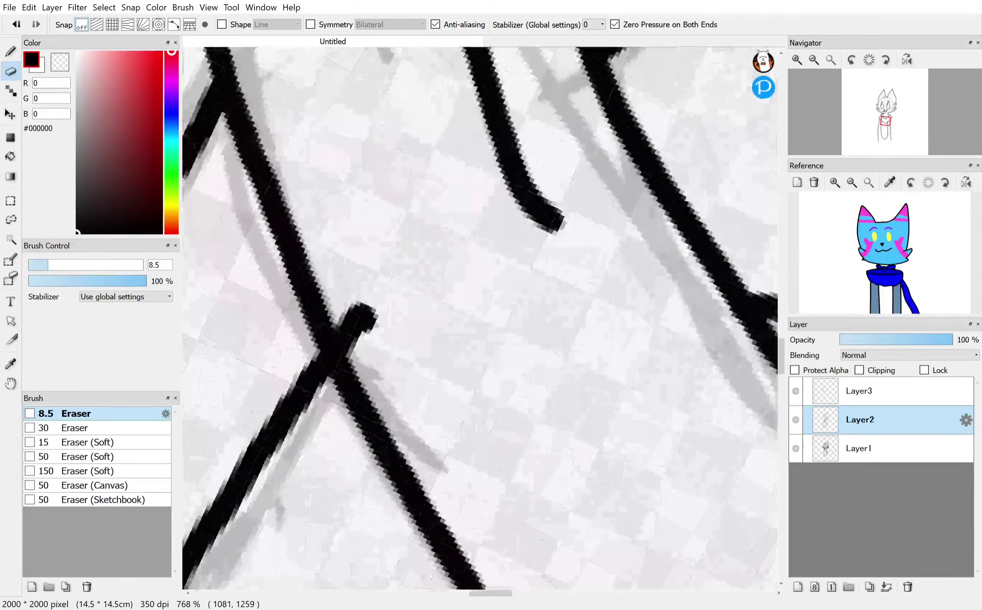
mouse_move(437, 324)
left_mouse_down()
mouse_move(434, 295)
mouse_move(413, 295)
mouse_move(401, 351)
mouse_move(413, 308)
left_mouse_up()
scroll(632, 462, "down", 5)
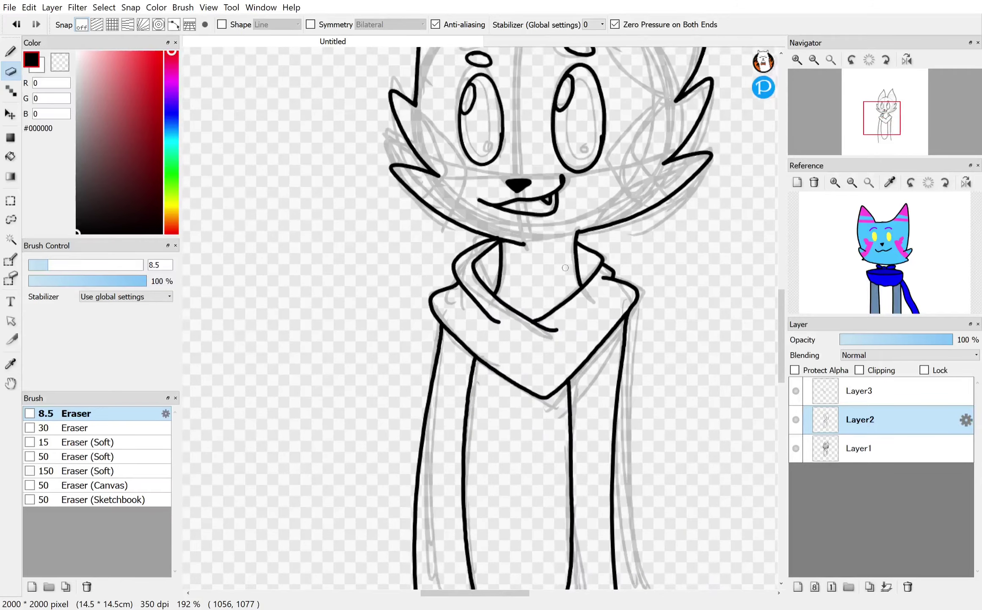
Step: Ink a curved bottom line joining the lower ends of the body's left and right sides
left_click_drag(565, 268, 553, 135)
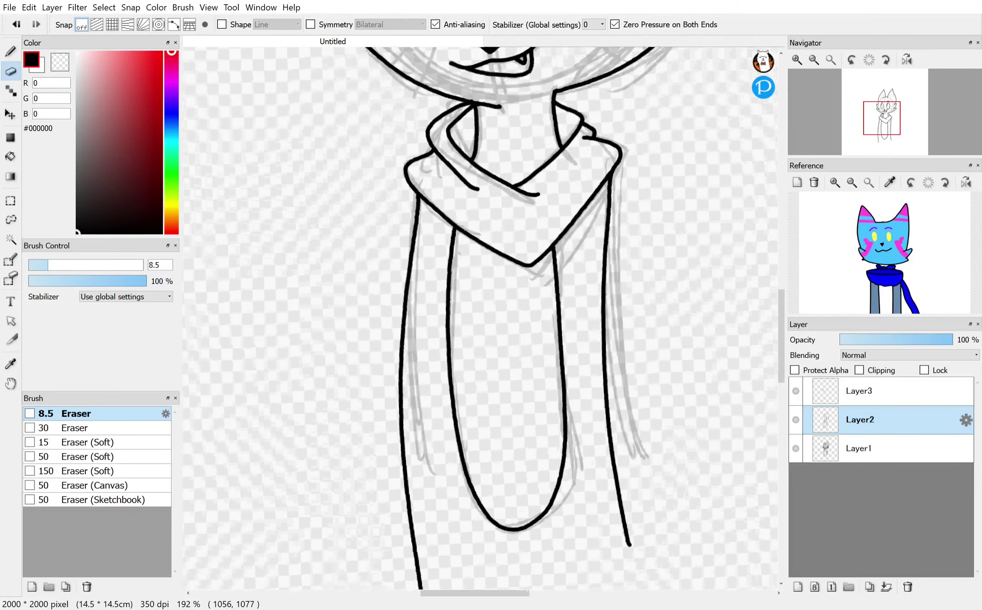
scroll(605, 119, "up", 2)
left_click_drag(546, 344, 540, 212)
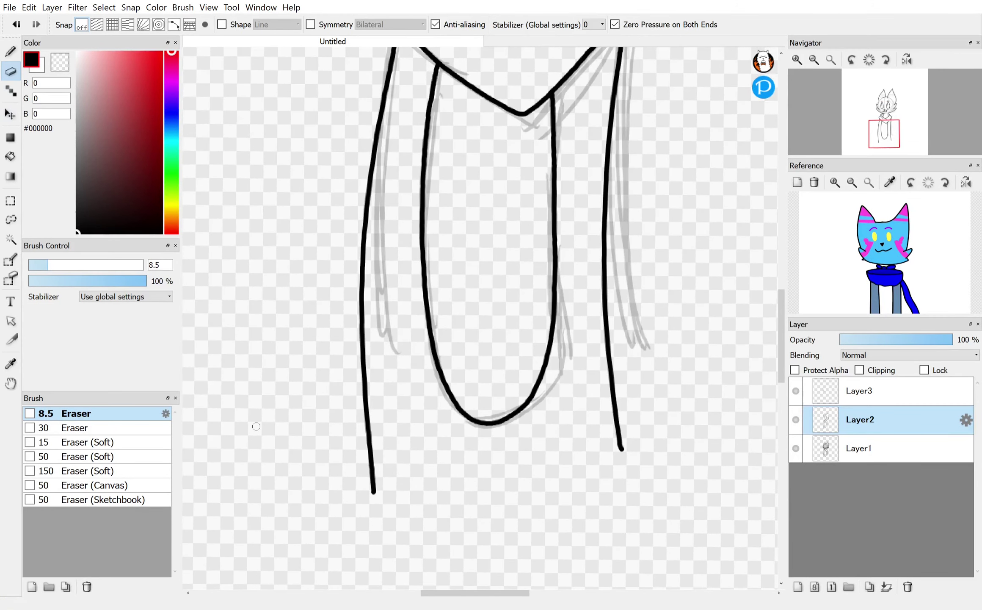
left_click(10, 51)
mouse_move(368, 487)
left_mouse_down()
mouse_move(467, 525)
mouse_move(550, 506)
mouse_move(644, 440)
left_mouse_up()
Step: Ready the Eraser at the jaw line's loose end above the neck, and merge Layer3 down into Layer2
left_click(10, 72)
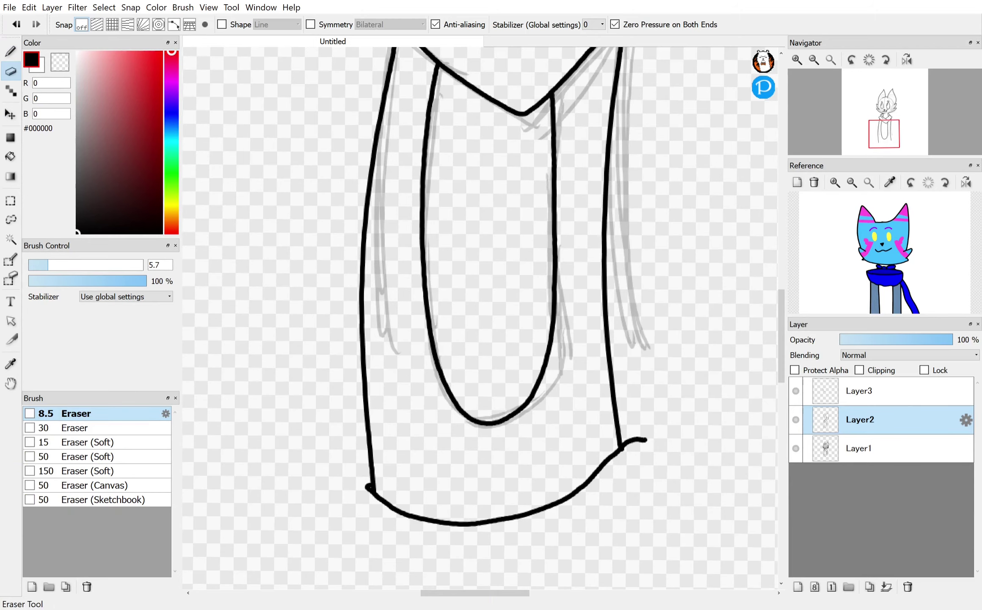
scroll(481, 317, "up", 8)
scroll(530, 175, "up", 8)
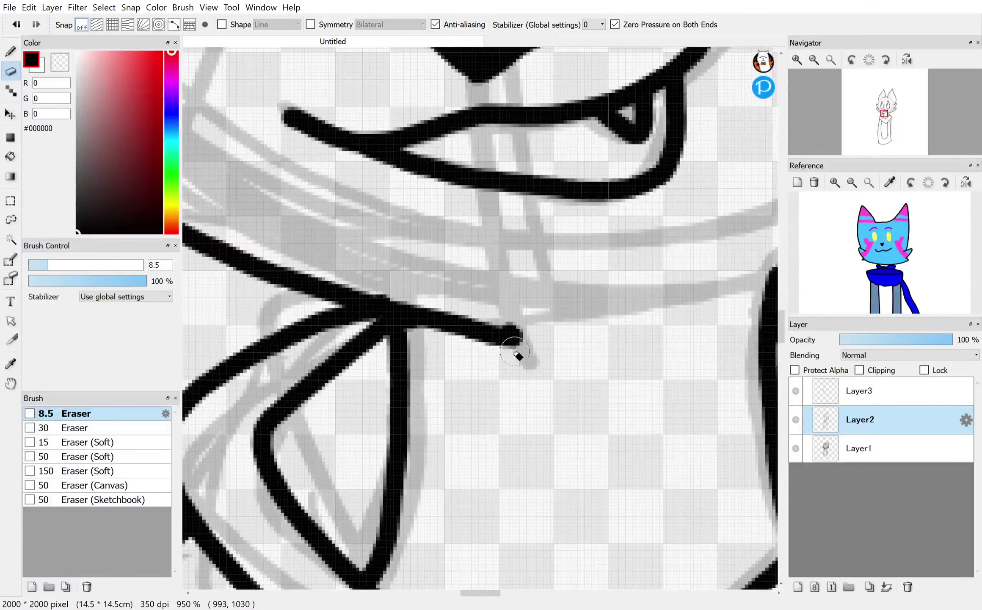
left_click(859, 390)
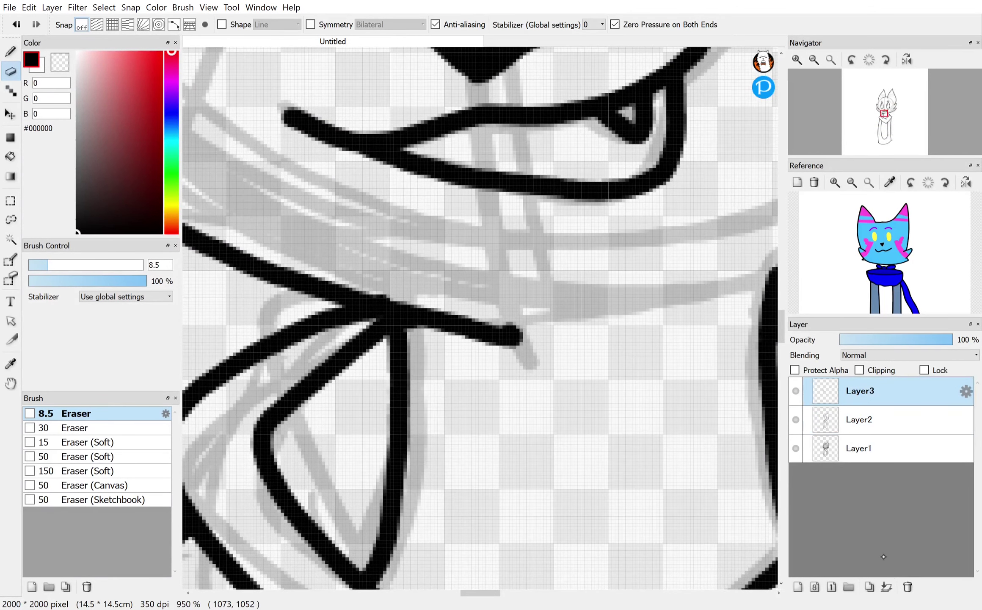
left_click(887, 587)
Step: Trim the overshooting end of the jaw line above the neck with the Eraser
mouse_move(510, 302)
left_mouse_down()
mouse_move(518, 340)
mouse_move(480, 369)
left_mouse_up()
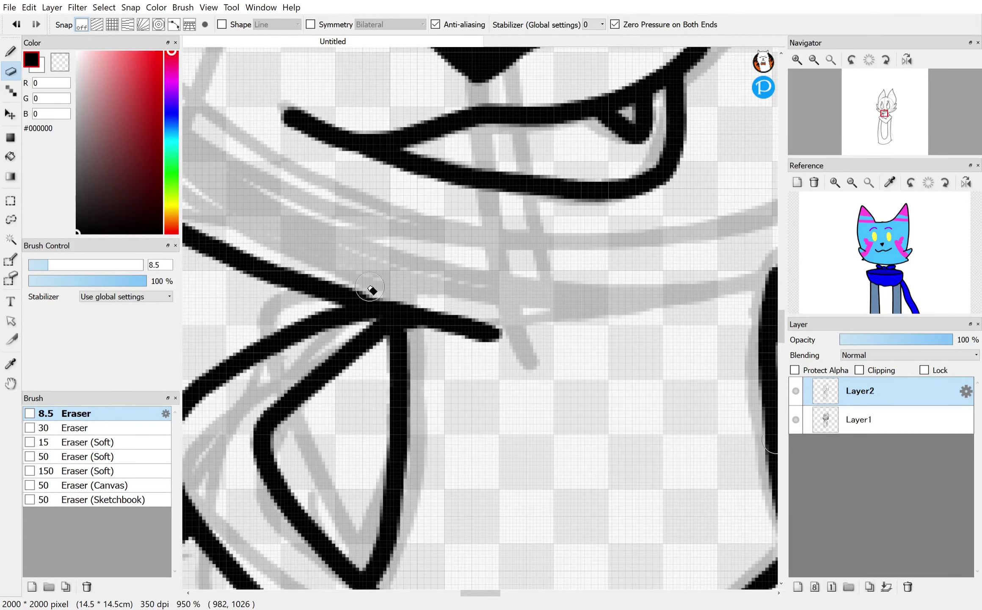
scroll(480, 317, "up", 2)
key("ctrl+z")
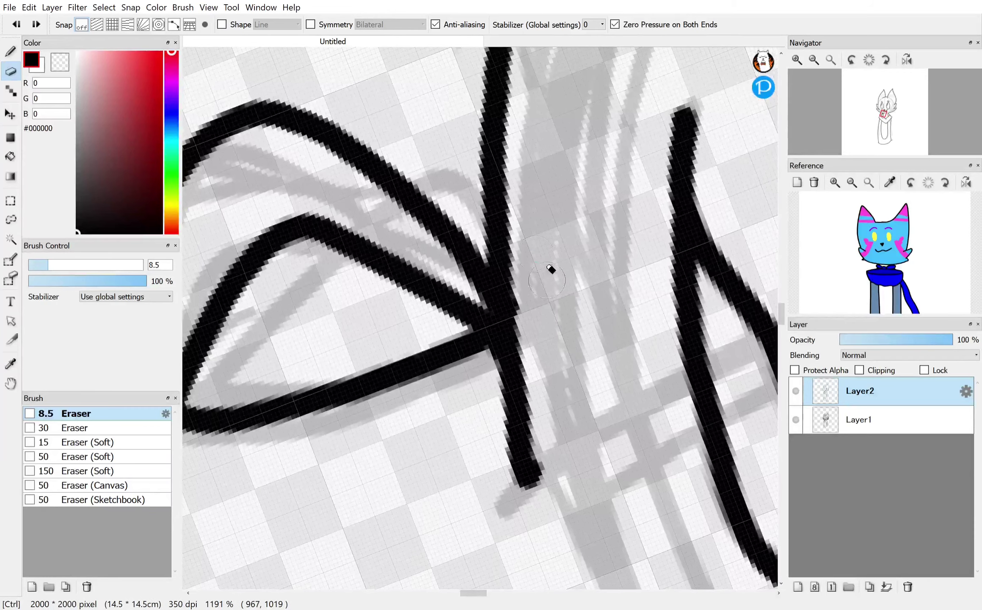
mouse_move(540, 444)
left_mouse_down()
mouse_move(509, 463)
mouse_move(486, 426)
mouse_move(534, 461)
mouse_move(553, 437)
mouse_move(542, 481)
left_mouse_up()
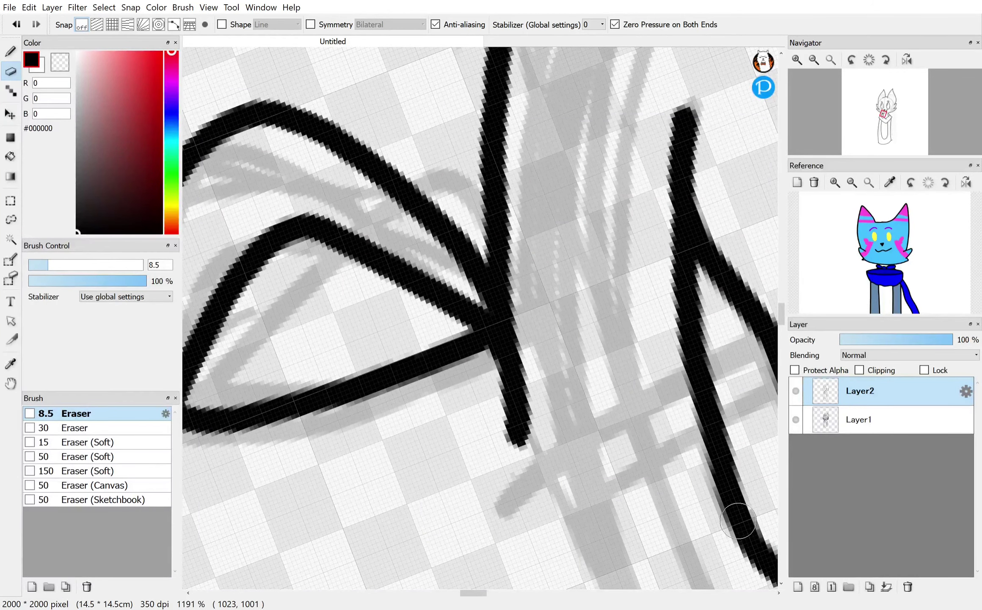
Step: Hide the sketch on Layer1 and add a new layer directly above it, below the line art
scroll(487, 330, "down", 3)
scroll(481, 318, "down", 5)
scroll(481, 317, "up", 1)
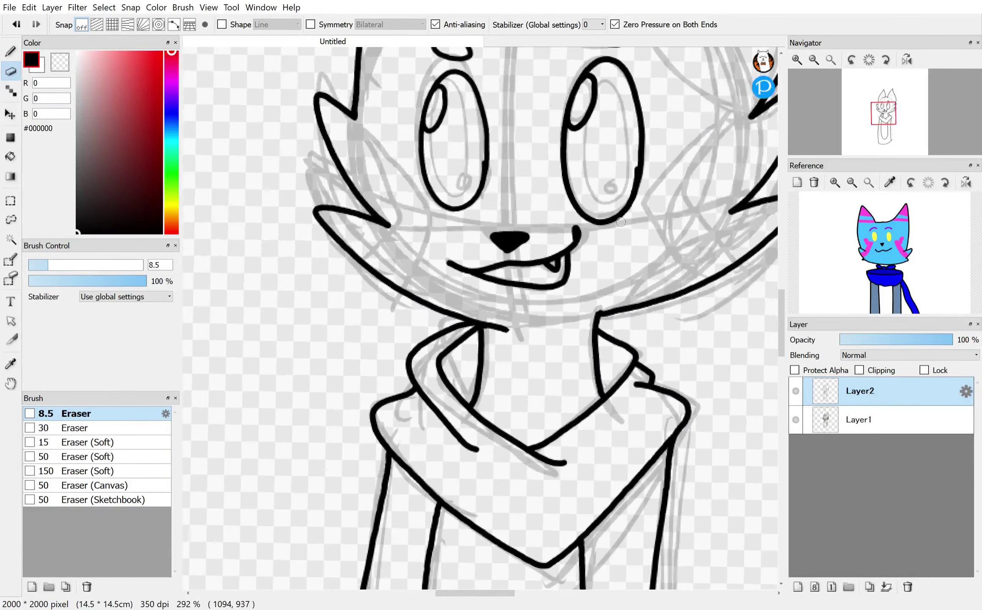
scroll(481, 318, "down", 1)
scroll(481, 318, "down", 3)
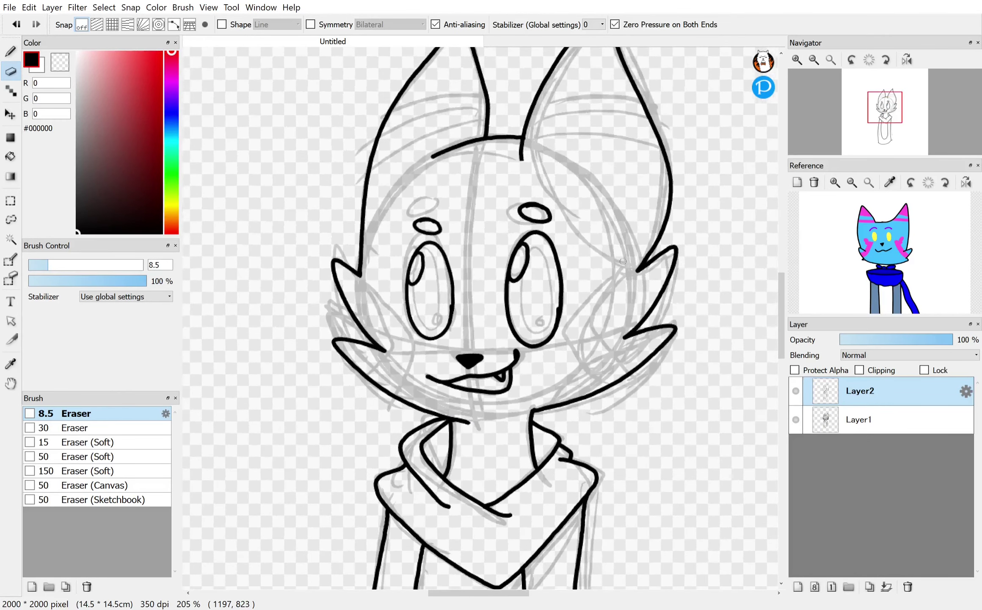
scroll(642, 249, "down", 1)
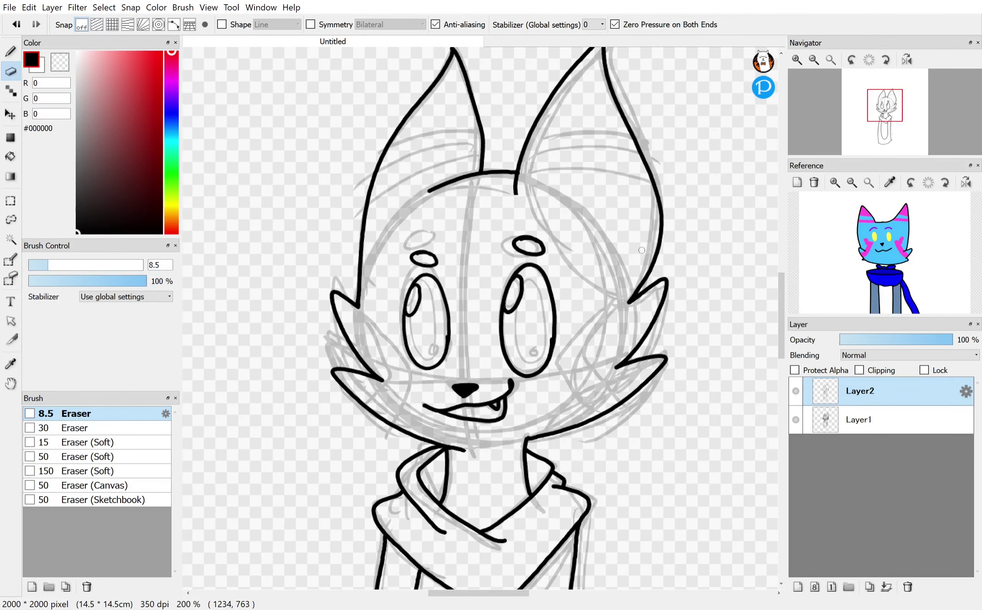
left_click(796, 419)
left_click(855, 423)
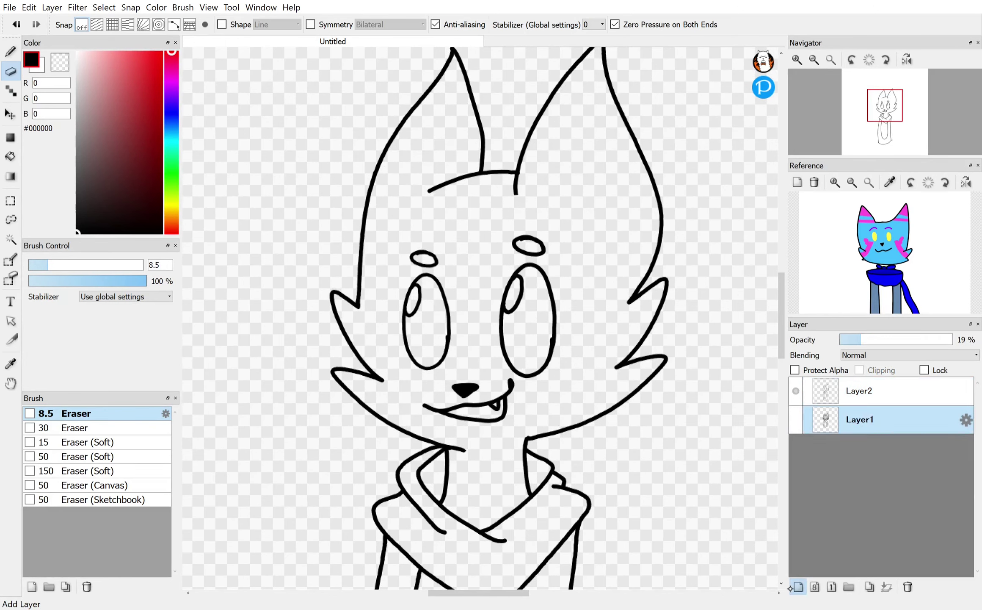
left_click(798, 586)
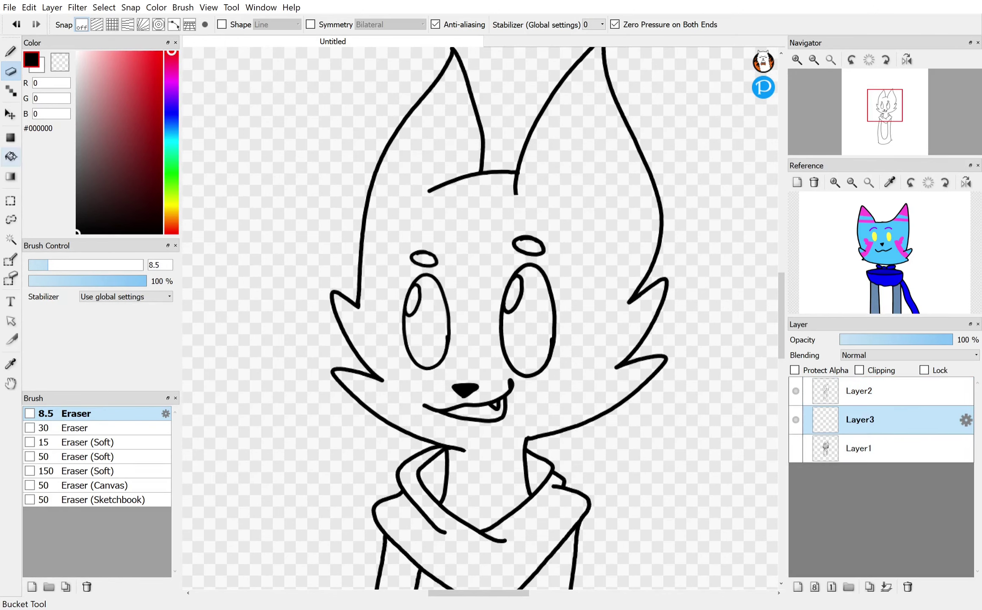
Step: Fill the head, ears and neck with the reference character's light blue, #45C0FF, using the Bucket tool
left_click(11, 156)
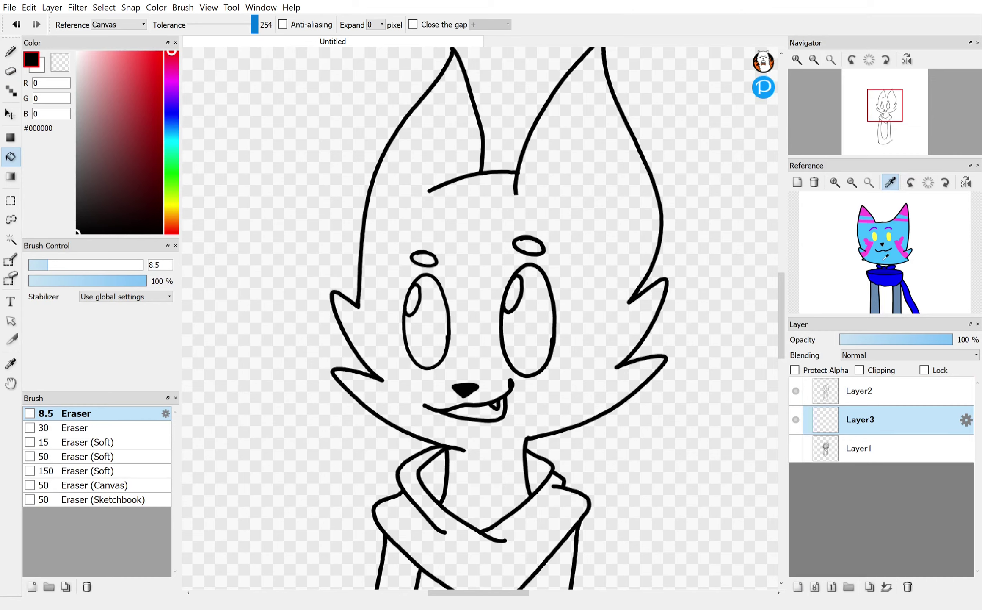
left_click(889, 260)
left_click(605, 389)
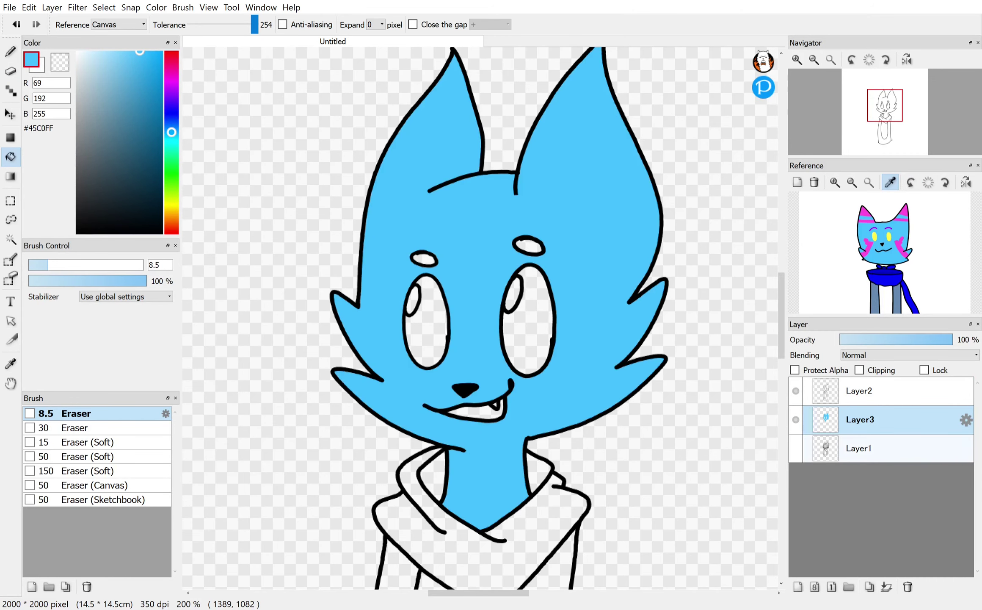
Step: Fill the scarf's outer part with the reference's bright blue #0600FF and its two inner areas with darker blue #0500CD
scroll(480, 318, "down", 2)
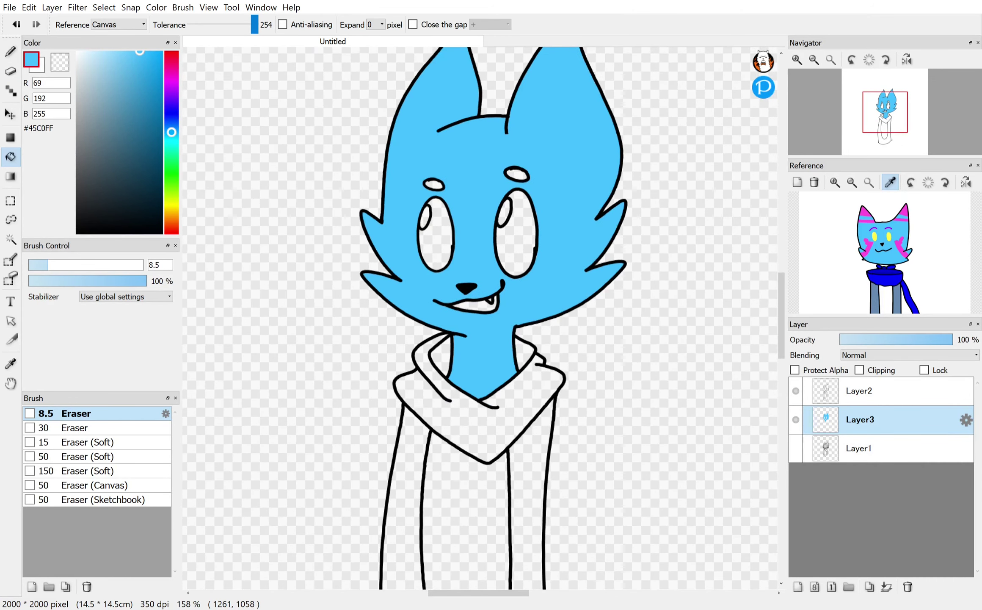
left_click(898, 283)
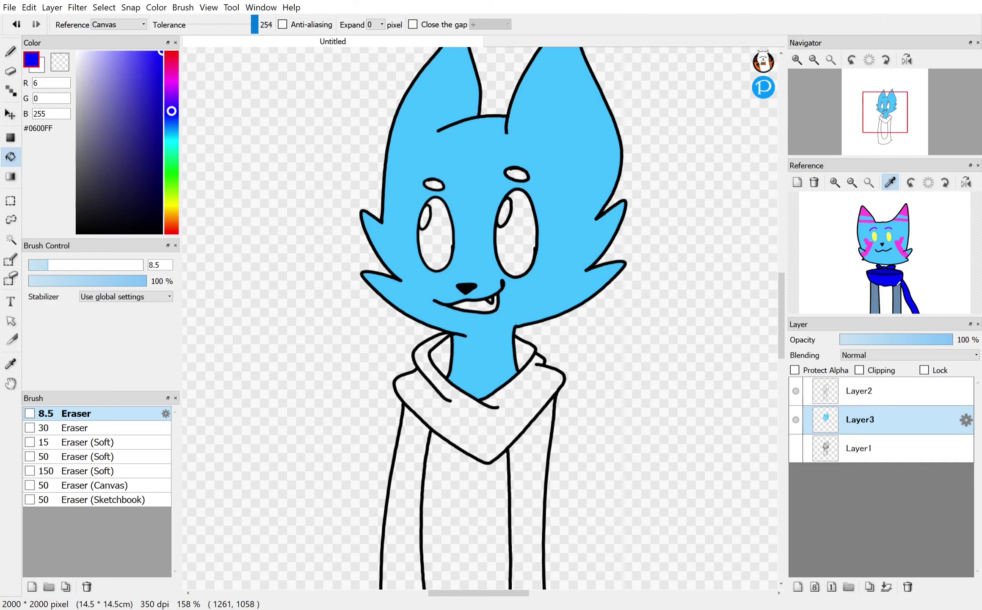
left_click(527, 389)
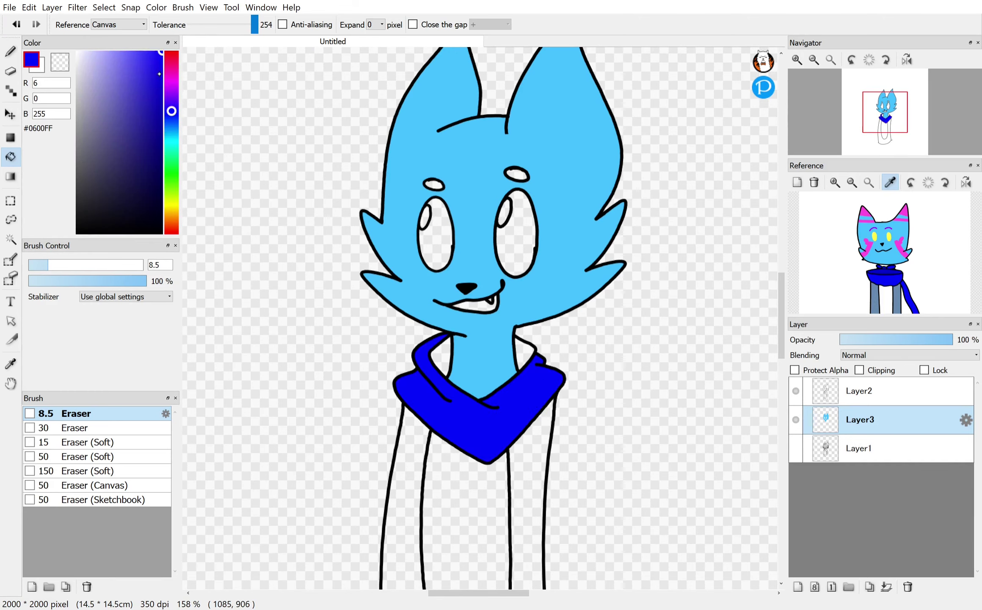
left_click(527, 352)
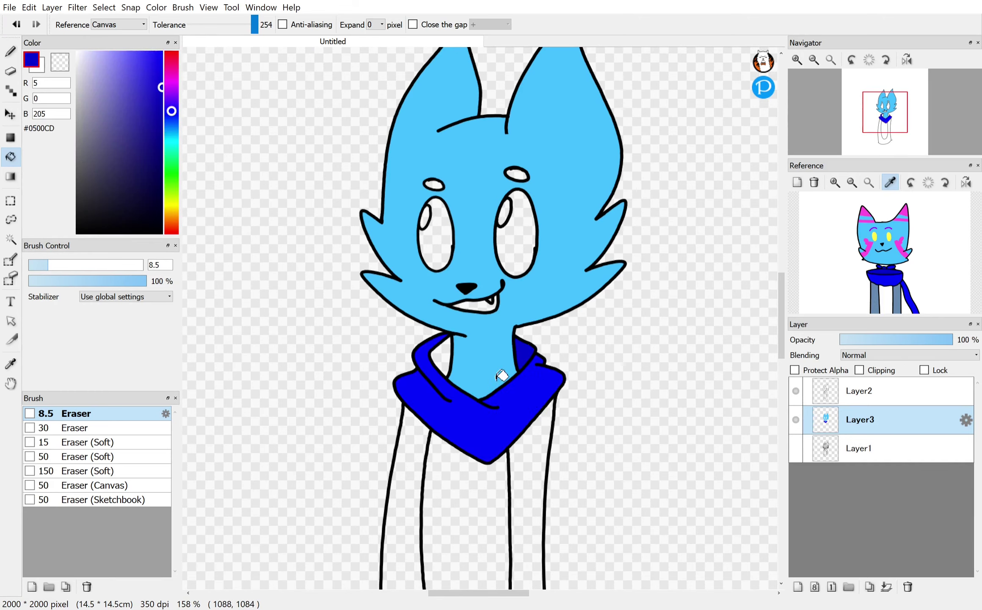
left_click(444, 354)
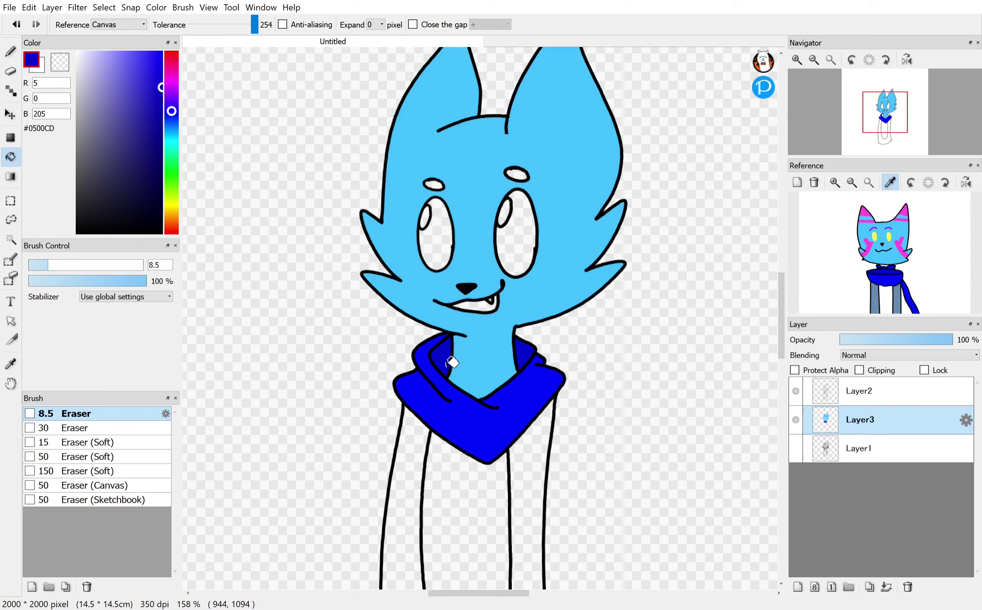
Step: Fill the body's sides with the reference's grey-blue and the belly with white #FFFFFF
left_click(900, 293)
left_click(538, 486)
left_click(886, 303)
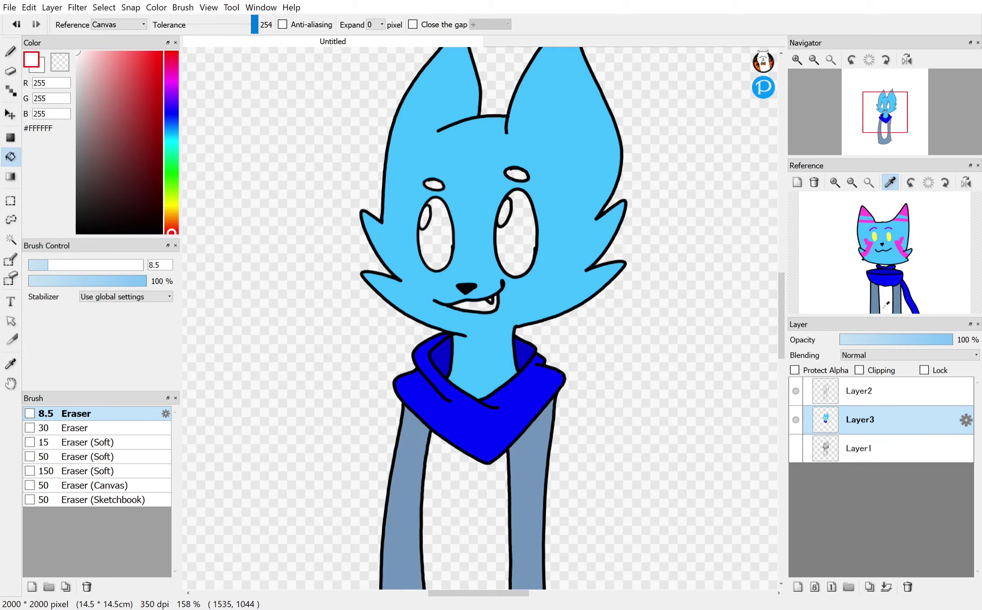
left_click(455, 501)
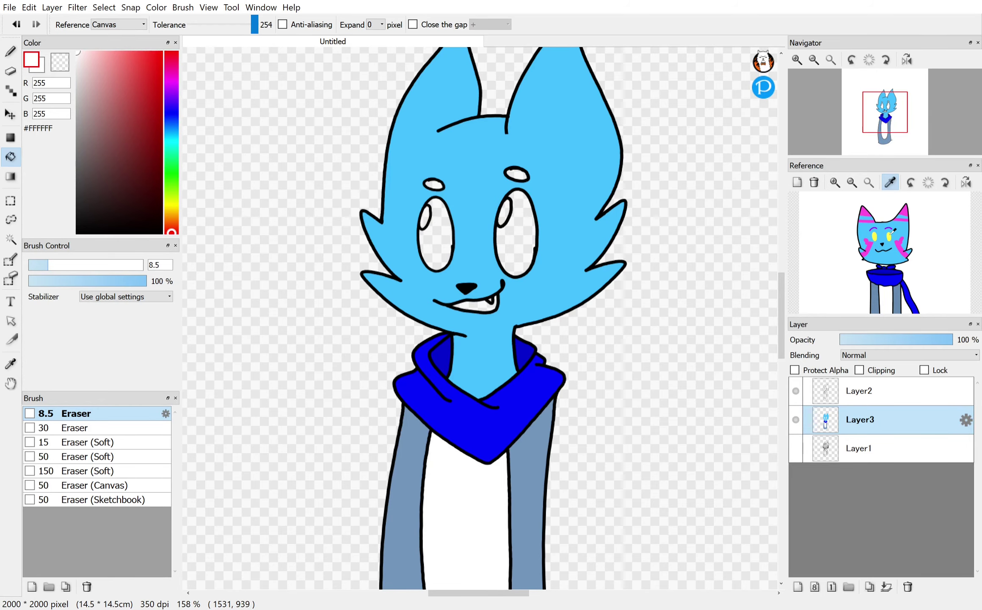
Step: Fill both eyes with the reference character's yellow, #FFFE45
left_click(866, 241)
left_click(529, 235)
left_click(439, 235)
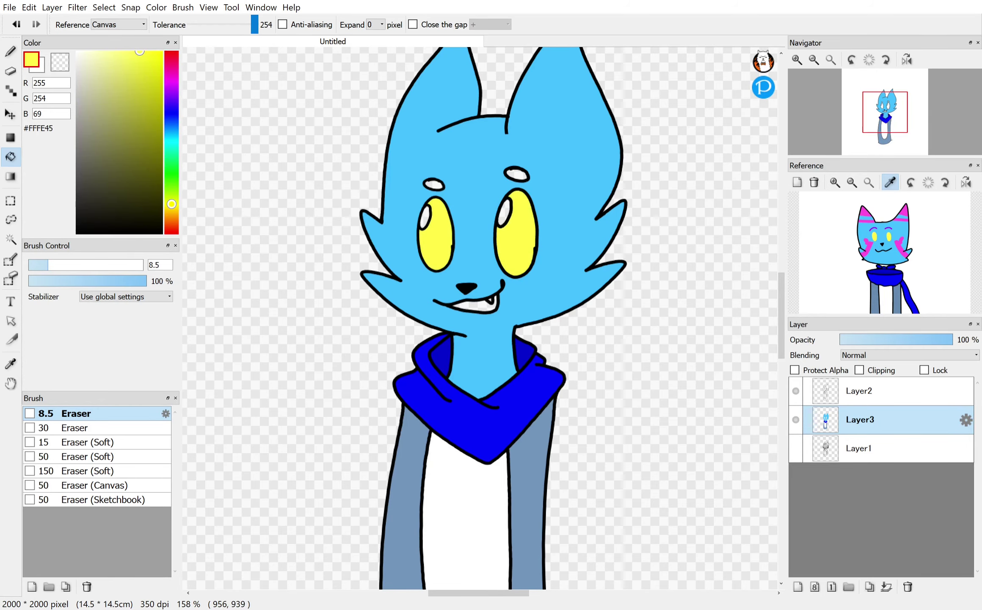
Step: Fill the inside of the mouth with a muted pink, #E196D3, derived from the reference's pink
scroll(480, 318, "up", 5)
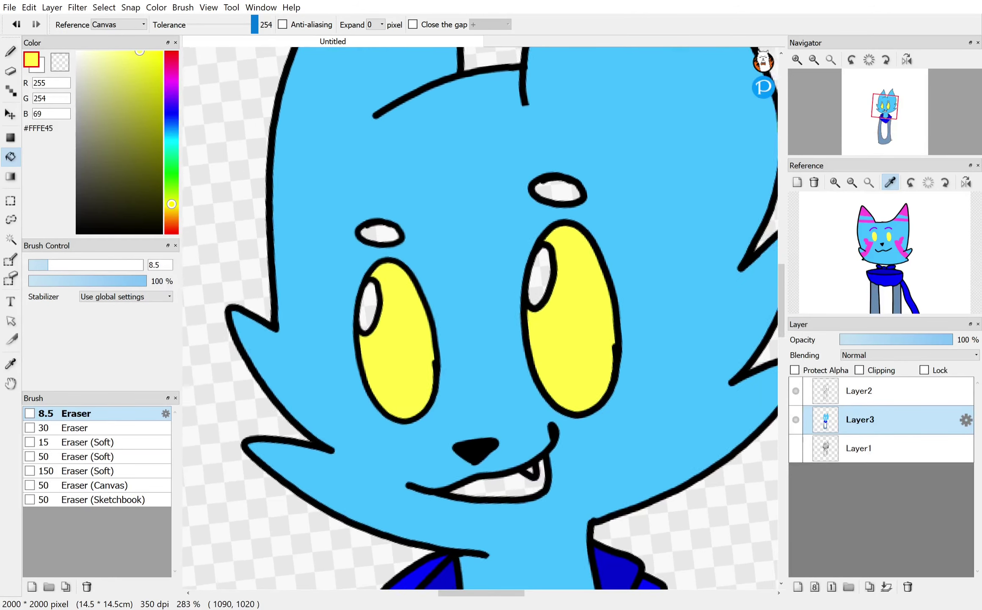
scroll(480, 318, "up", 2)
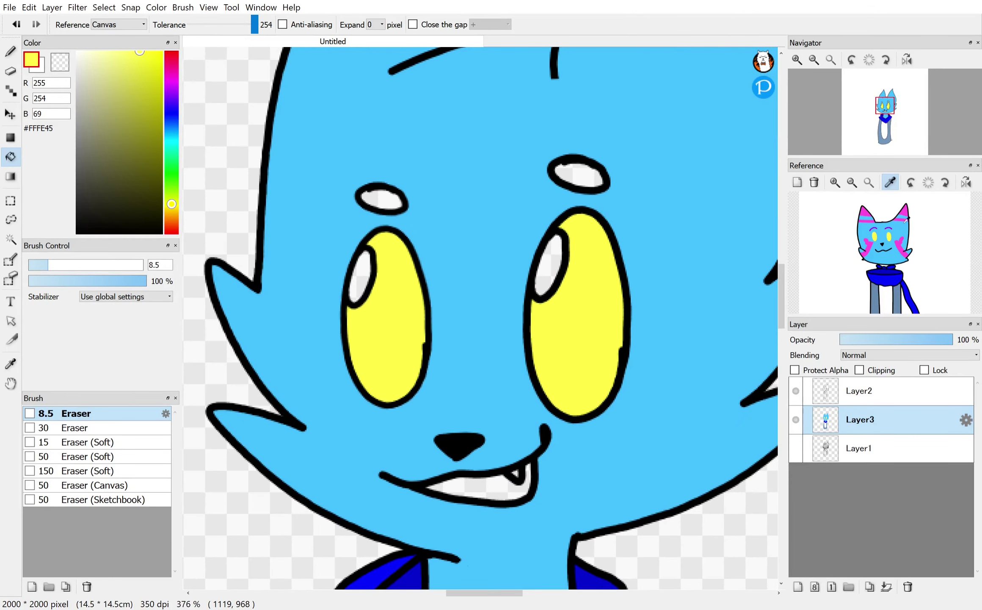
left_click(906, 205)
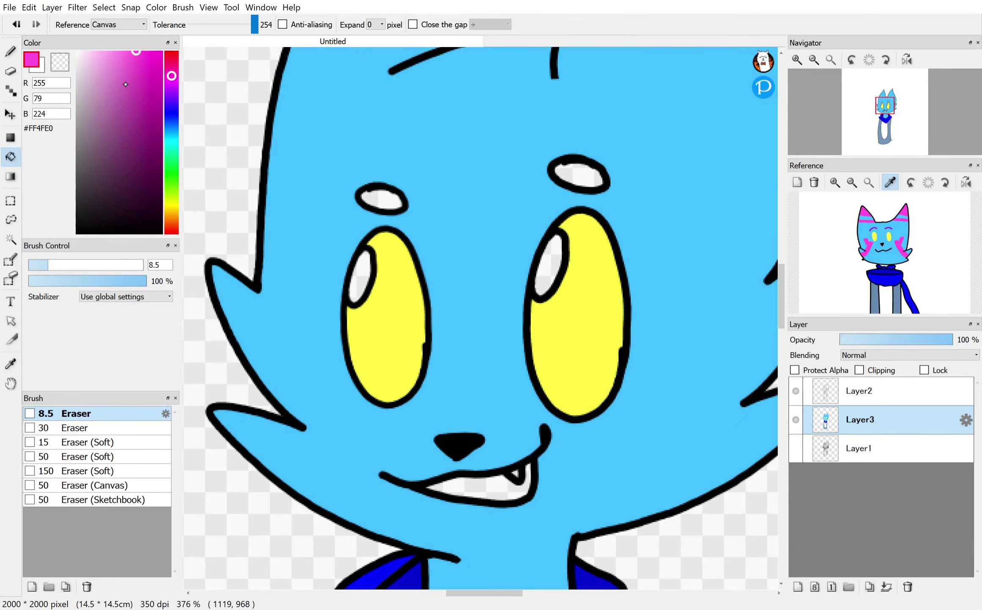
left_click(105, 73)
left_click(490, 484)
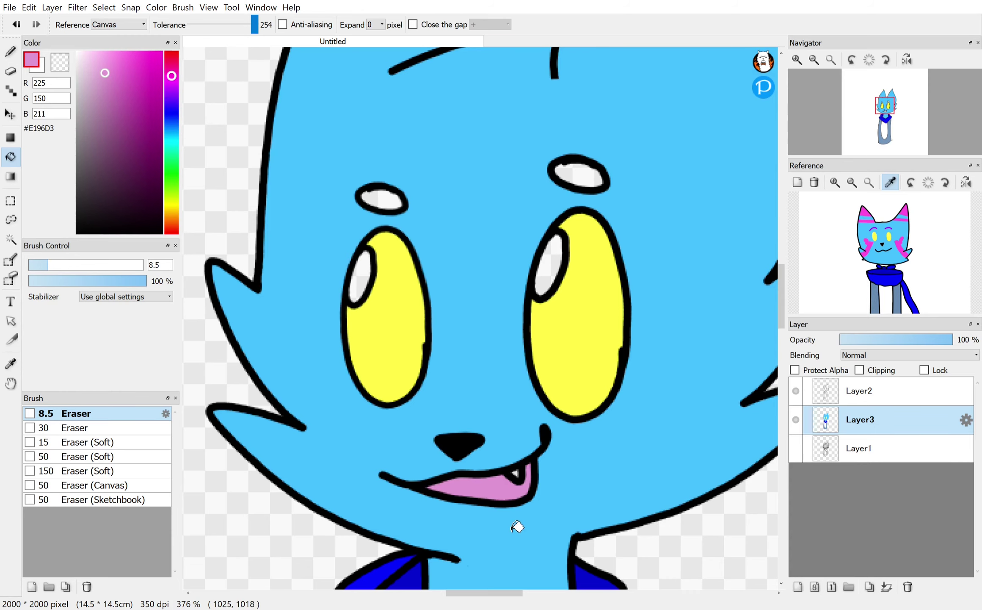
Step: Fill the fang and both eye highlights with white #FFFFFF, keeping the sketch on Layer1 hidden
left_click(41, 68)
scroll(516, 515, "up", 5)
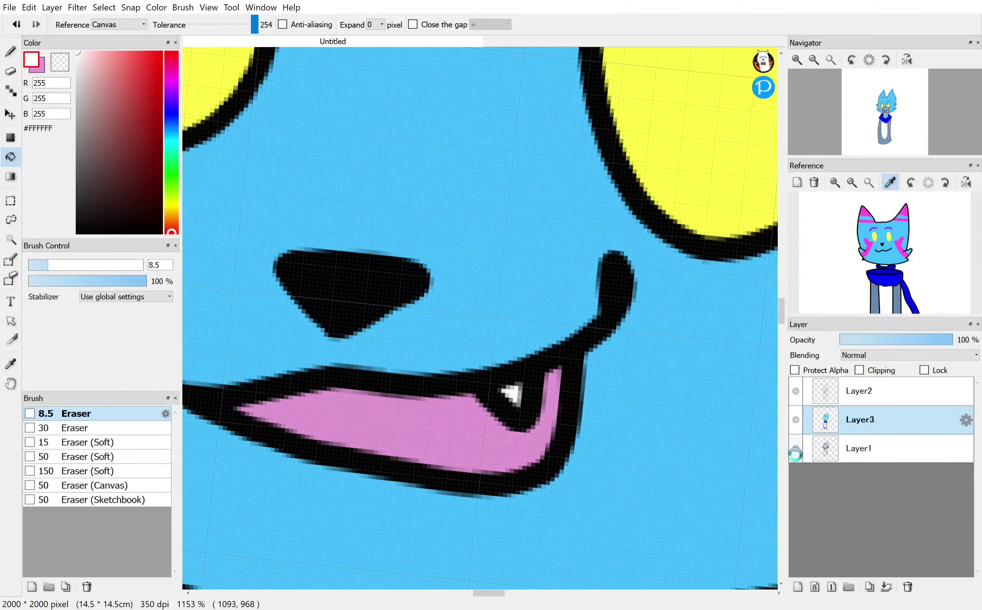
scroll(517, 482, "down", 4)
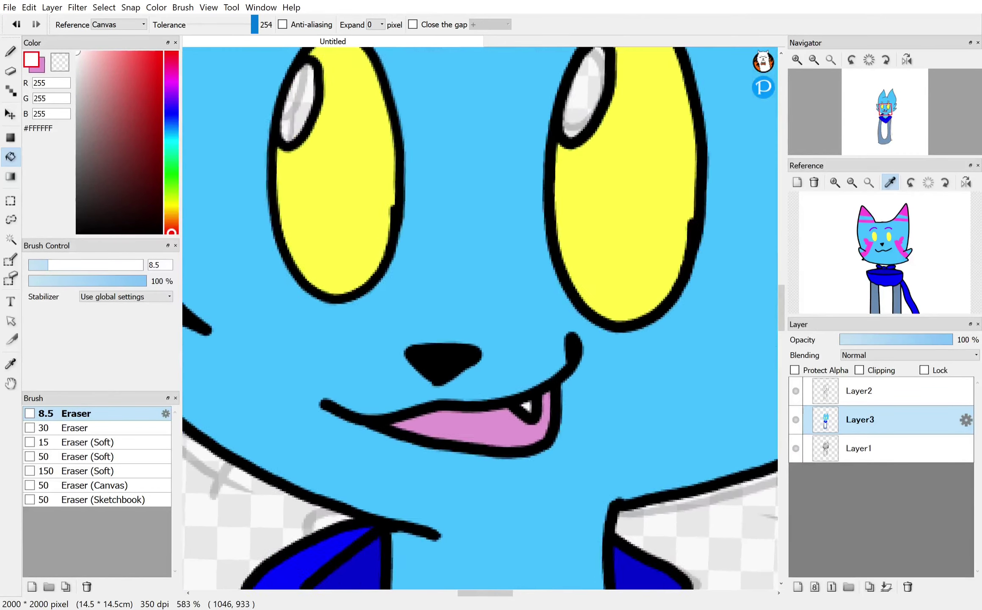
left_click(797, 448)
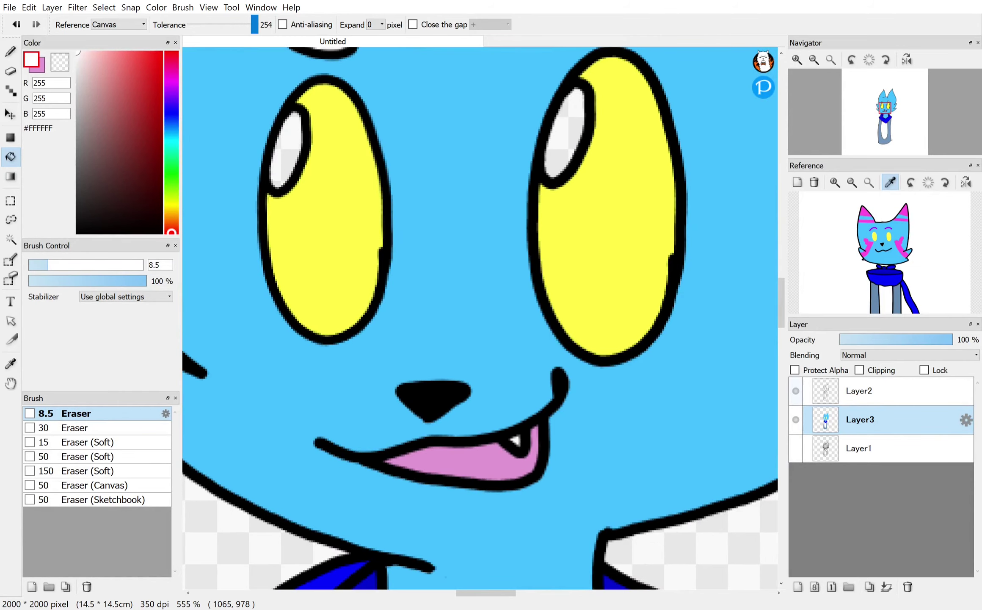
left_click(306, 135)
Step: Sample the pink #FF4FE0 from the reference's cheek markings and fill both eyebrows with it
scroll(643, 367, "down", 3)
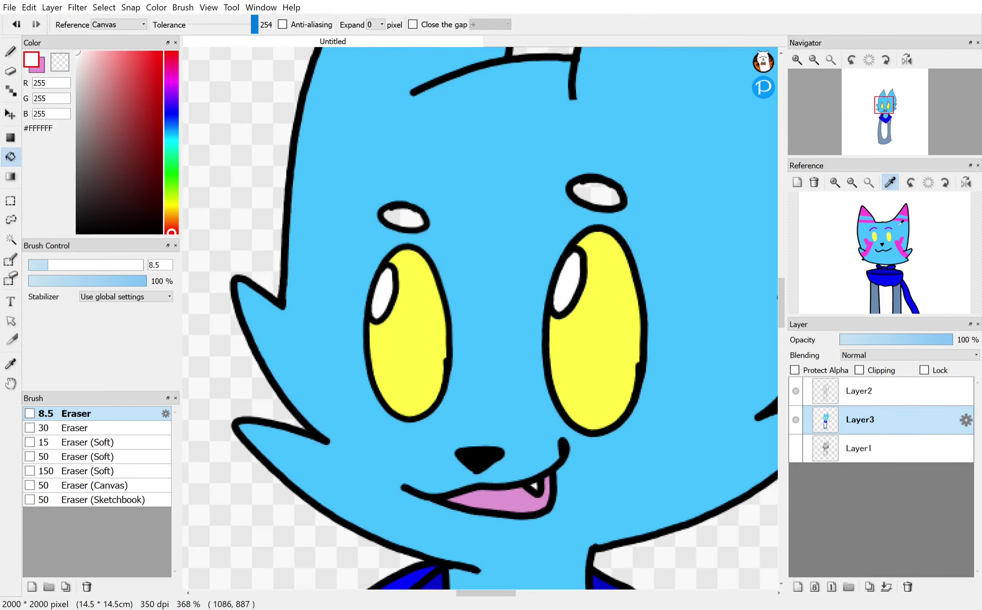
left_click(835, 182)
left_click(835, 182)
left_click(834, 182)
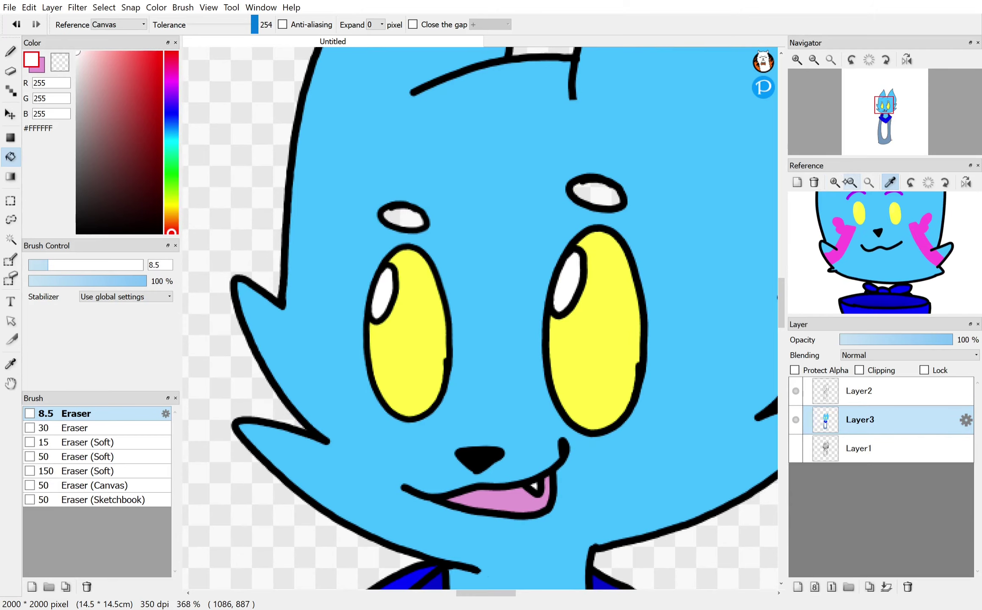
left_click(848, 232)
left_click(889, 183)
left_click_drag(904, 244, 894, 283)
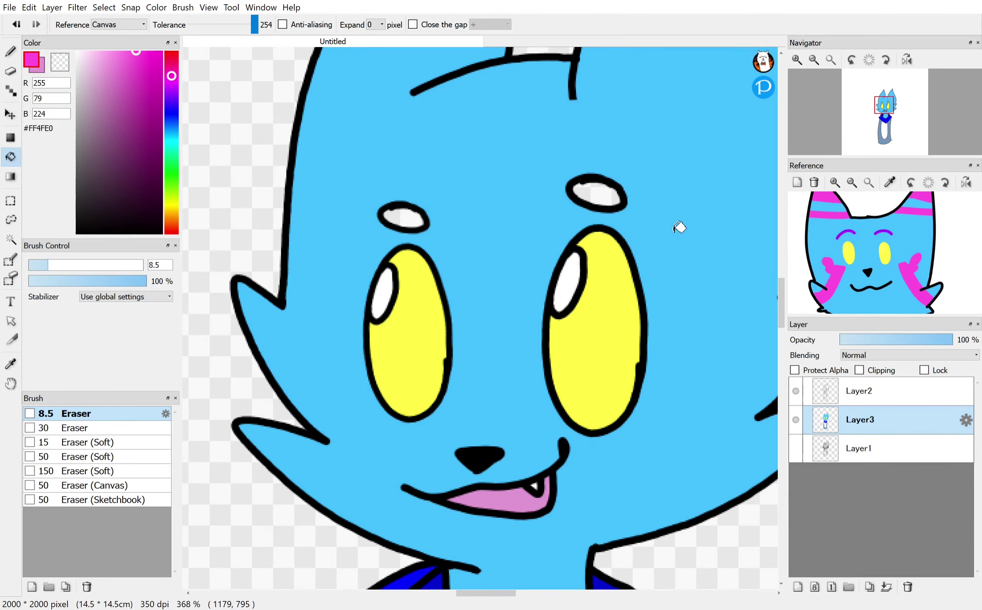
left_click(609, 192)
left_click(400, 218)
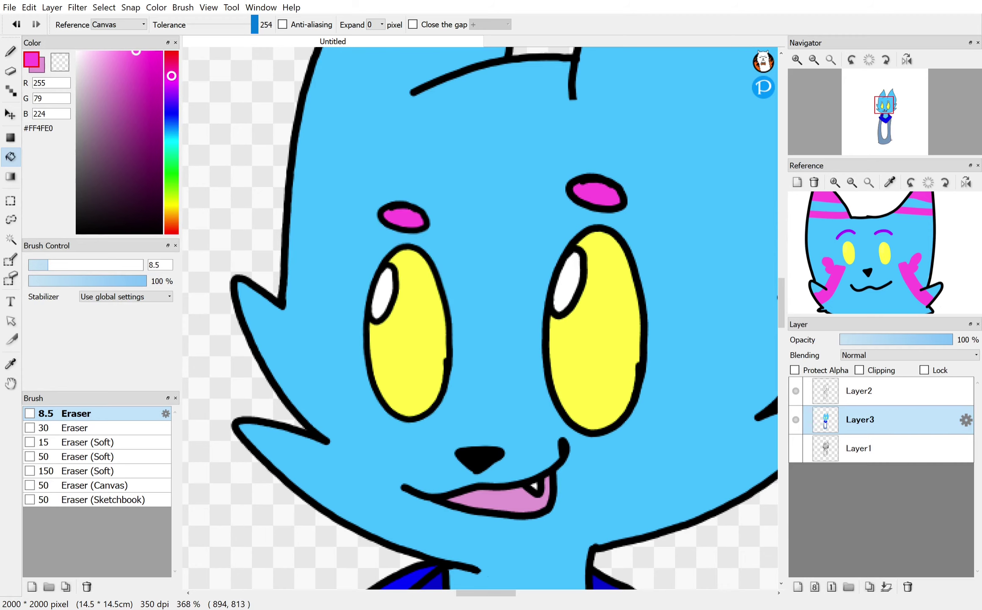
Step: Add a new layer directly above Layer3 and clip it to that layer's flat colours
key("b")
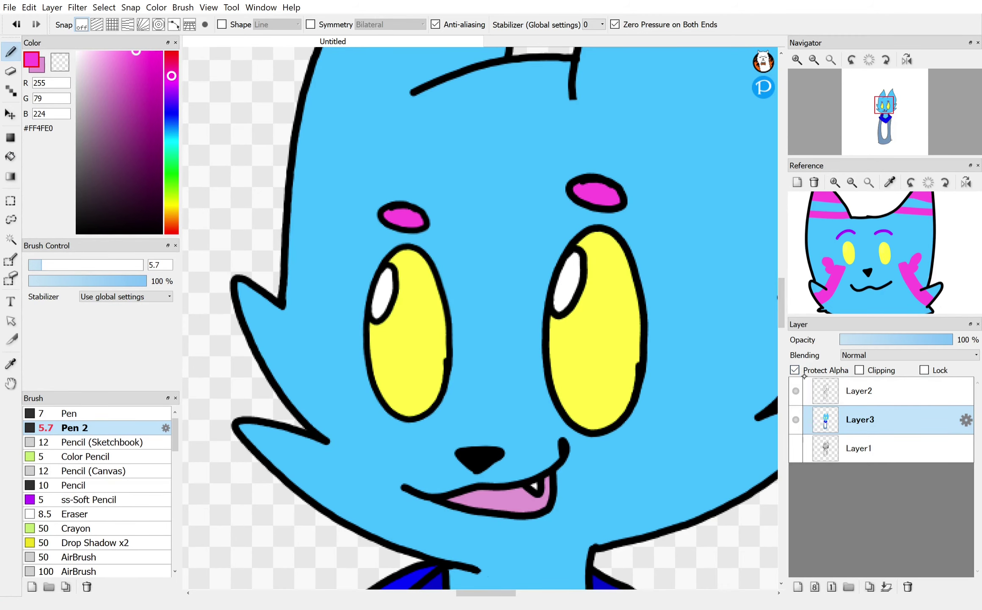
left_click(798, 587)
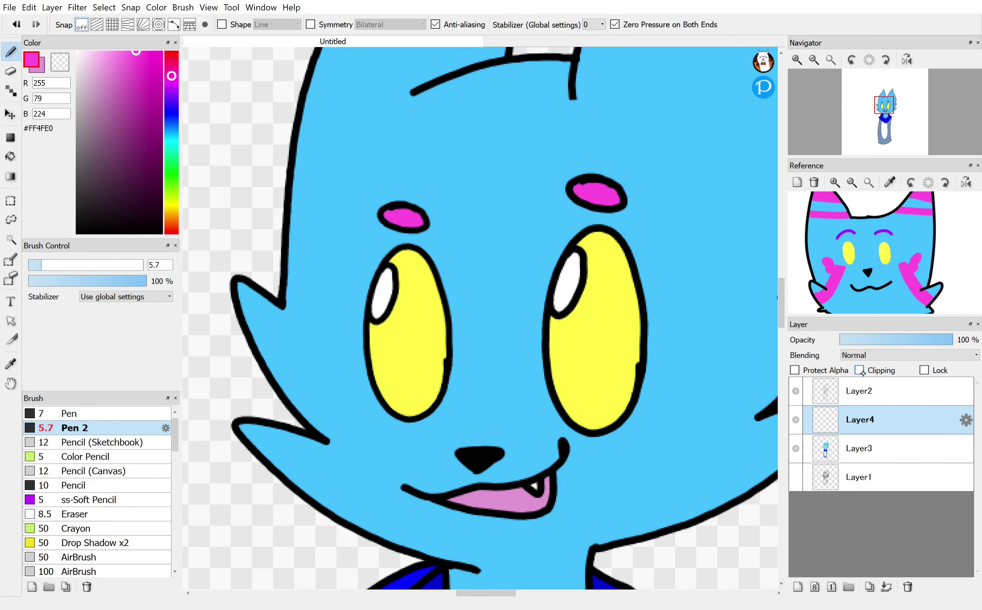
left_click(859, 370)
scroll(480, 318, "down", 2)
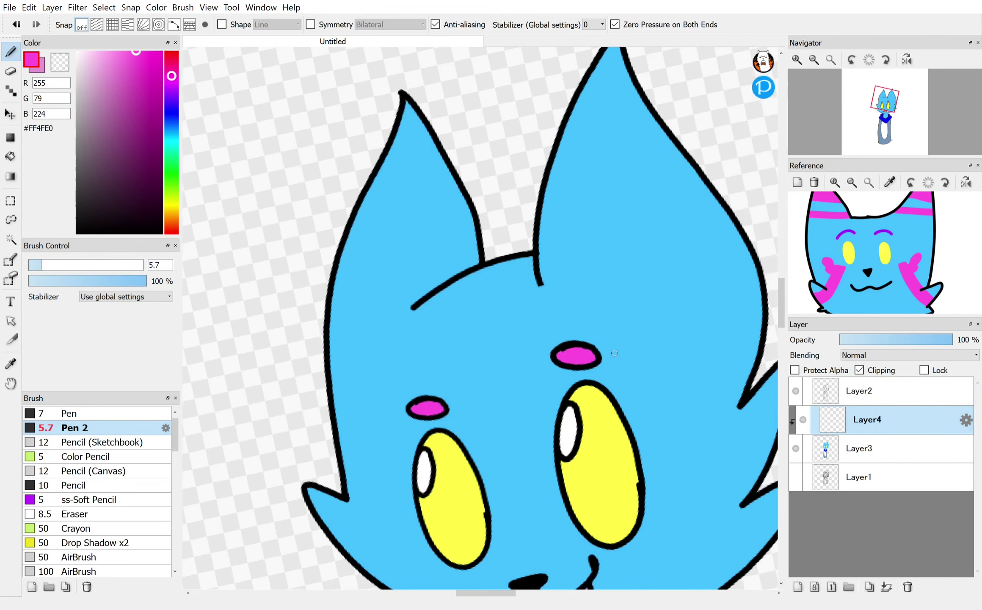
left_click_drag(868, 254, 875, 290)
scroll(480, 318, "down", 1)
scroll(480, 318, "down", 1)
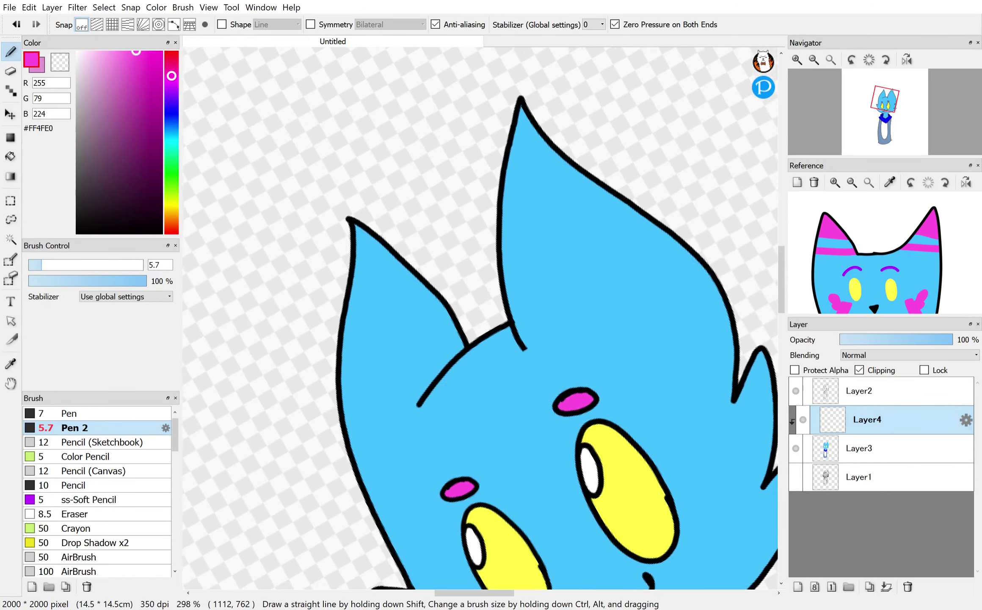
left_click_drag(597, 185, 500, 239)
left_click_drag(342, 392, 425, 292)
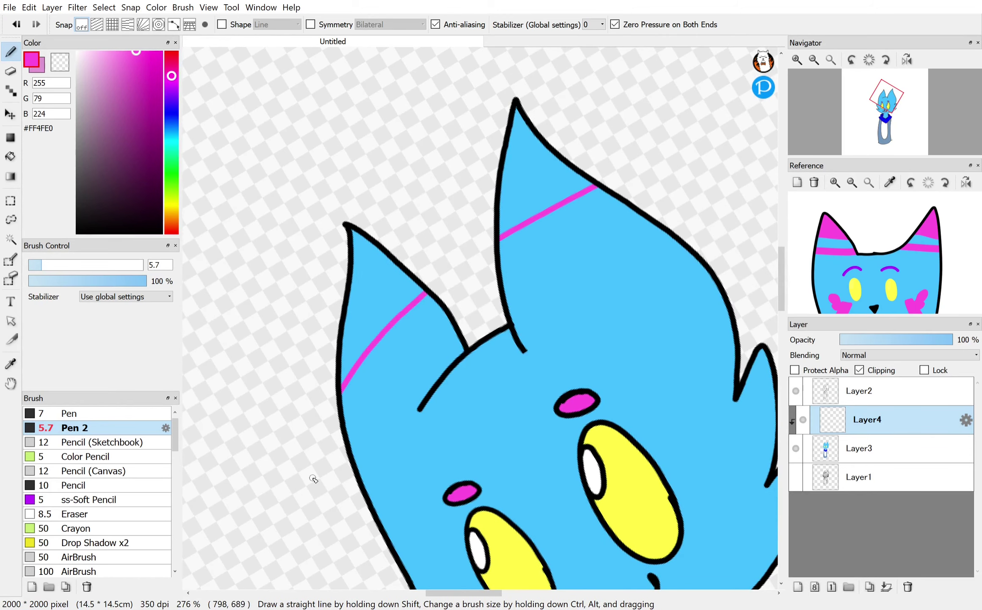
key("ctrl+z")
key("ctrl+z")
left_click_drag(643, 218, 502, 271)
left_click_drag(444, 312, 346, 428)
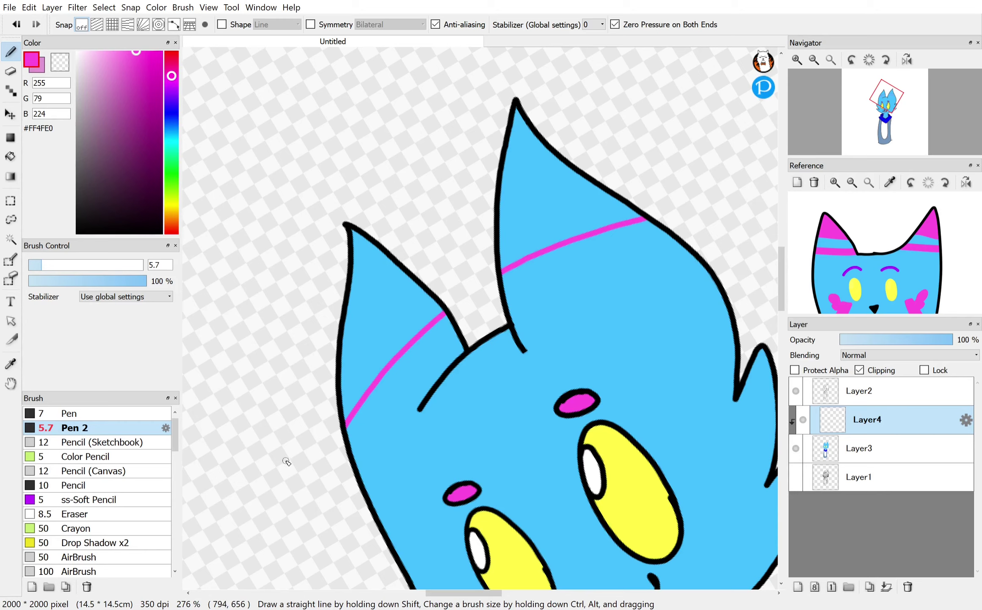
left_click_drag(374, 331, 422, 288)
left_click_drag(500, 239, 617, 197)
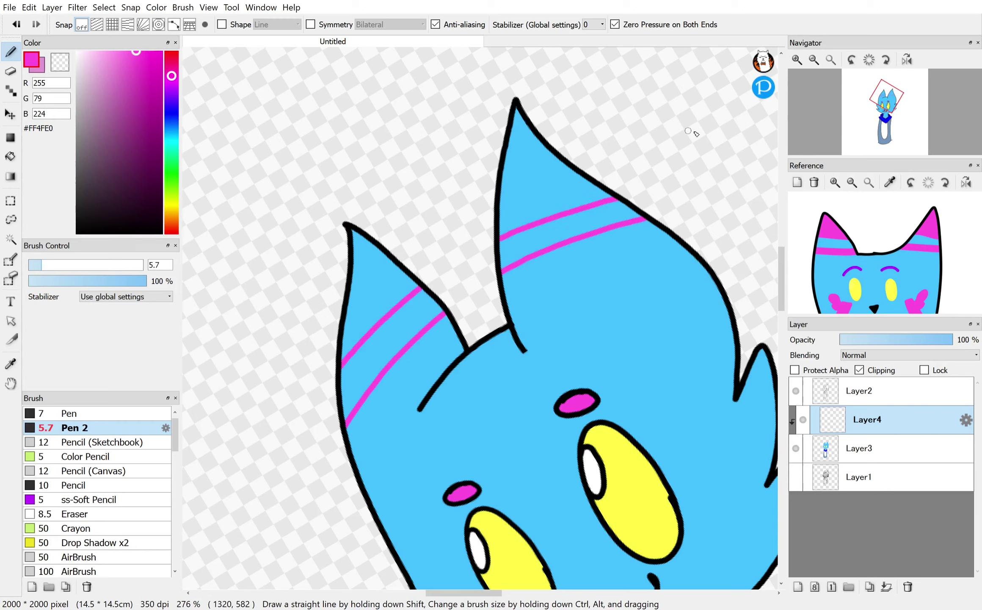
key("ctrl+z")
key("ctrl+z")
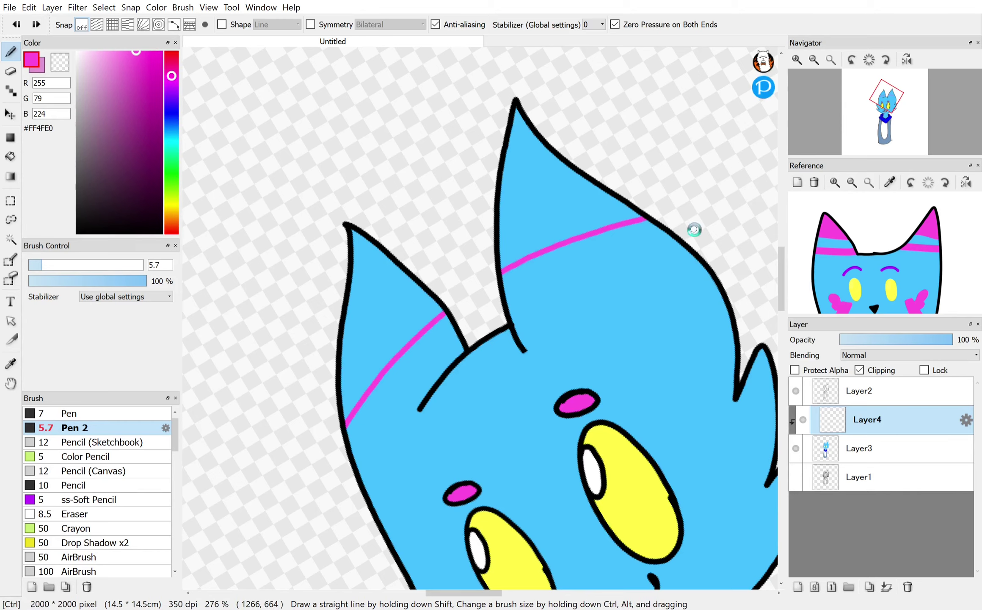
key("ctrl+z")
Step: Draw three continuous curved stripes across both ears in pink #FF4FE0 with Pen 2 at size 5.7
mouse_move(697, 214)
left_mouse_down()
mouse_move(574, 268)
mouse_move(353, 460)
left_mouse_up()
mouse_move(673, 205)
left_mouse_down()
mouse_move(546, 258)
mouse_move(414, 351)
mouse_move(327, 464)
left_mouse_up()
mouse_move(360, 351)
left_mouse_down()
mouse_move(613, 194)
mouse_move(274, 468)
left_mouse_up()
key("ctrl+z")
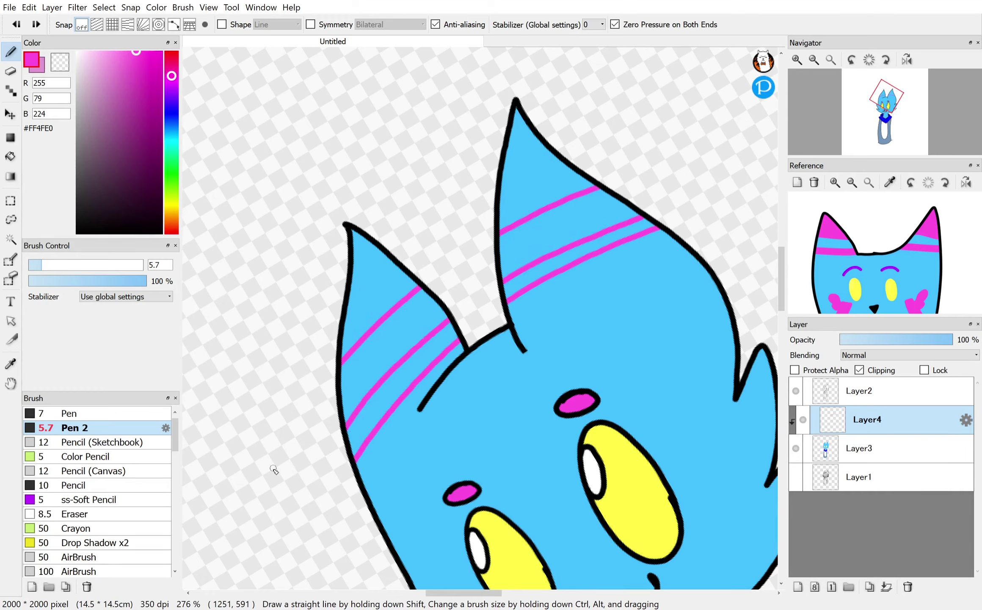
Step: Unclip Layer4, hide Layer3, and fill the ear tips and the band between the two lower stripes on each ear with pink #FF4FE0
left_click(860, 369)
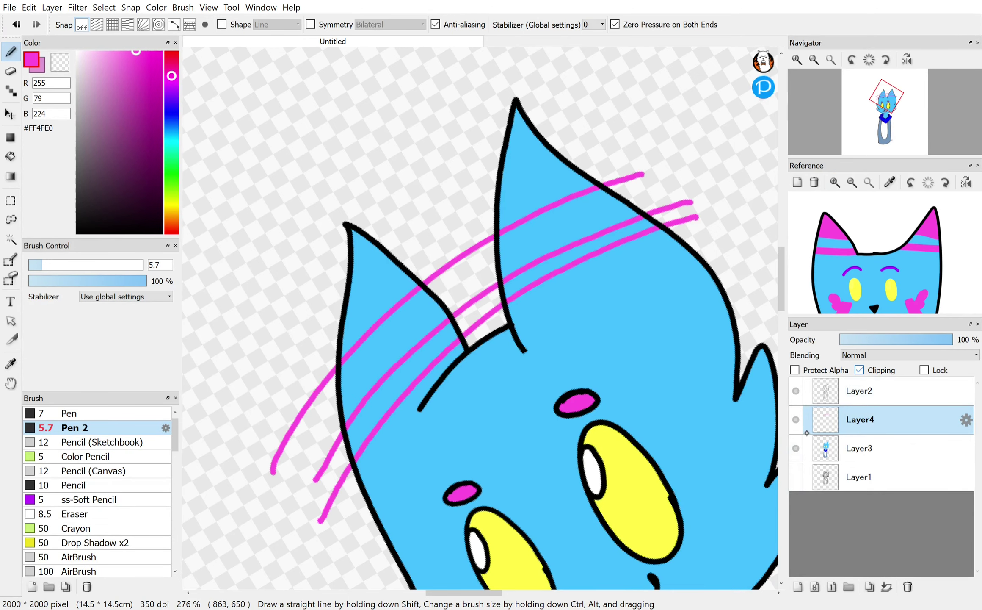
left_click(796, 448)
key("g")
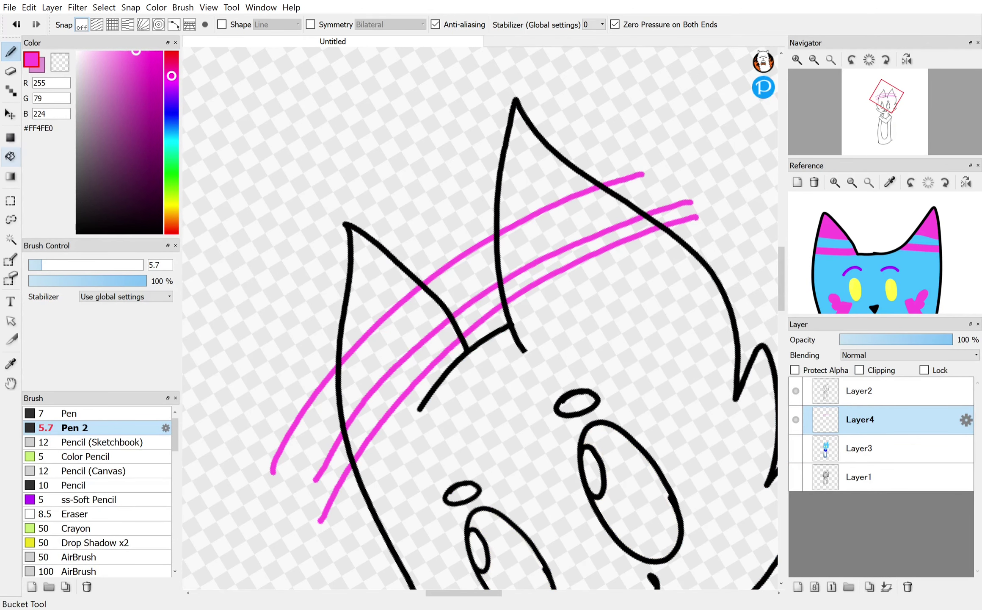
left_click(377, 274)
left_click(552, 172)
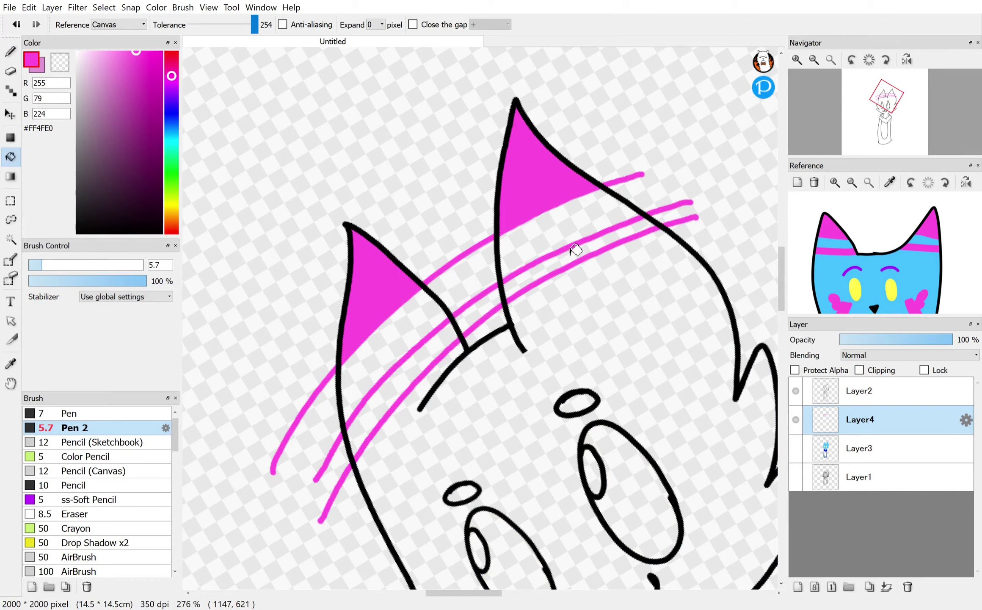
left_click(538, 270)
left_click(413, 355)
Step: Outline the bent pink marking on the cheek at the viewer's left with Pen 2, running past the face's edge
scroll(480, 318, "down", 3)
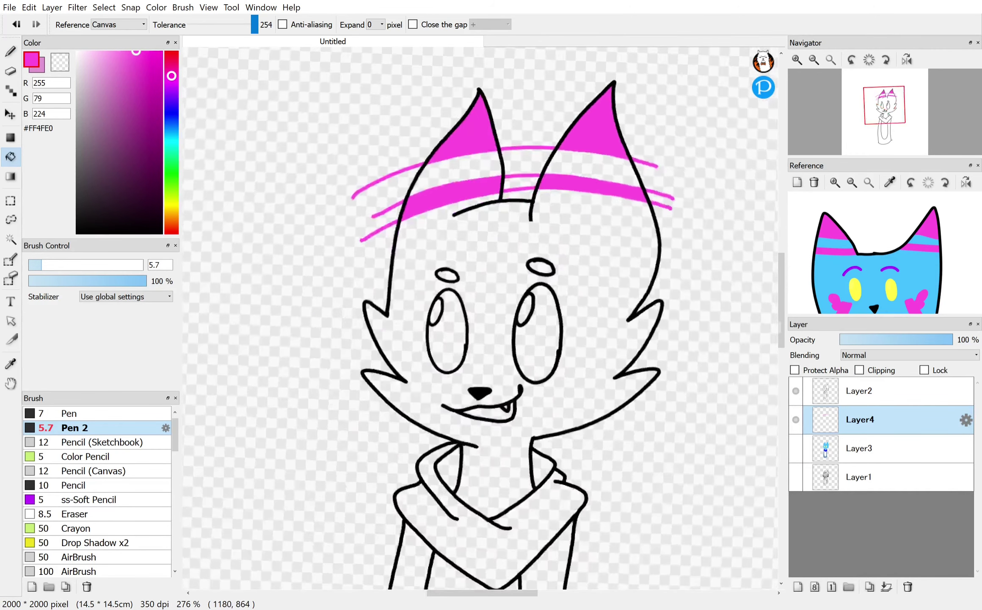
key("b")
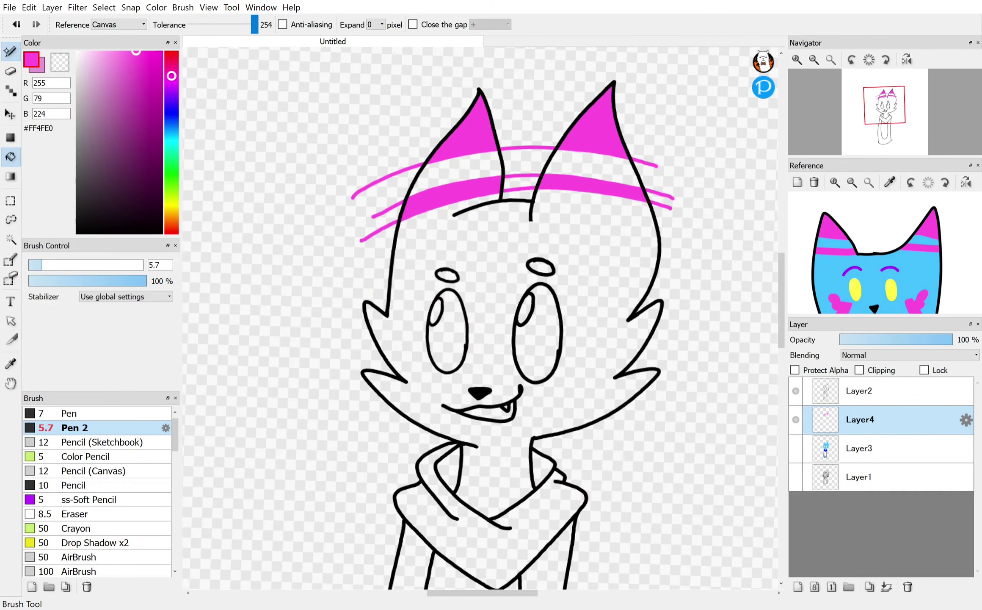
left_click_drag(897, 262, 891, 227)
scroll(457, 356, "up", 5)
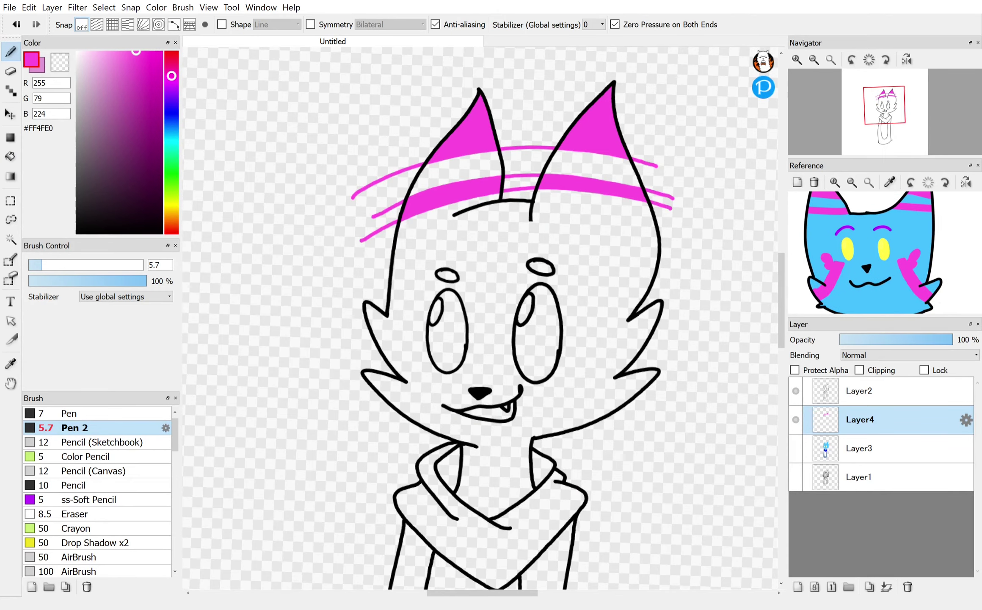
scroll(530, 300, "up", 2)
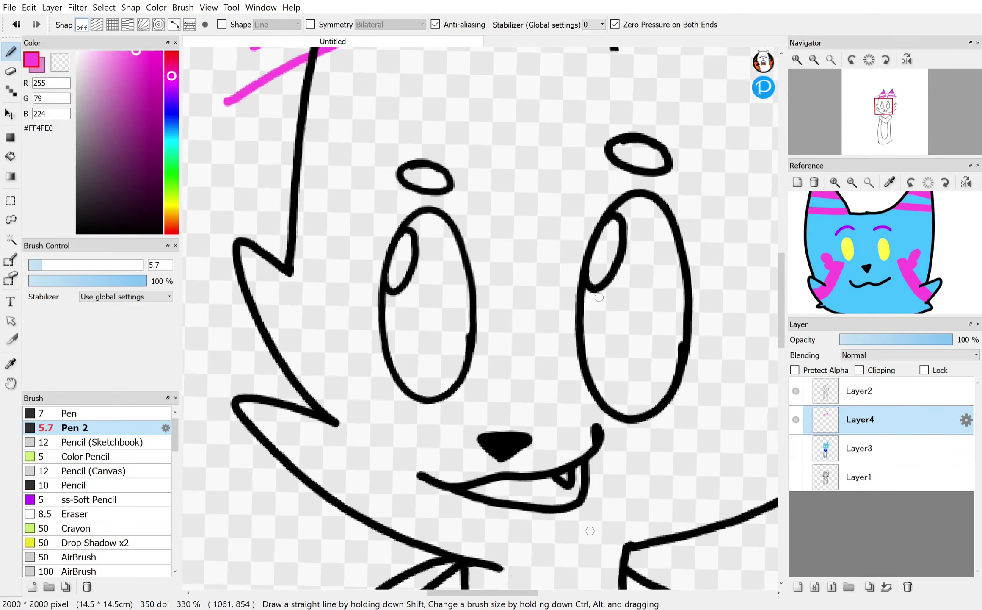
mouse_move(278, 479)
left_mouse_down()
mouse_move(326, 423)
mouse_move(296, 285)
left_mouse_up()
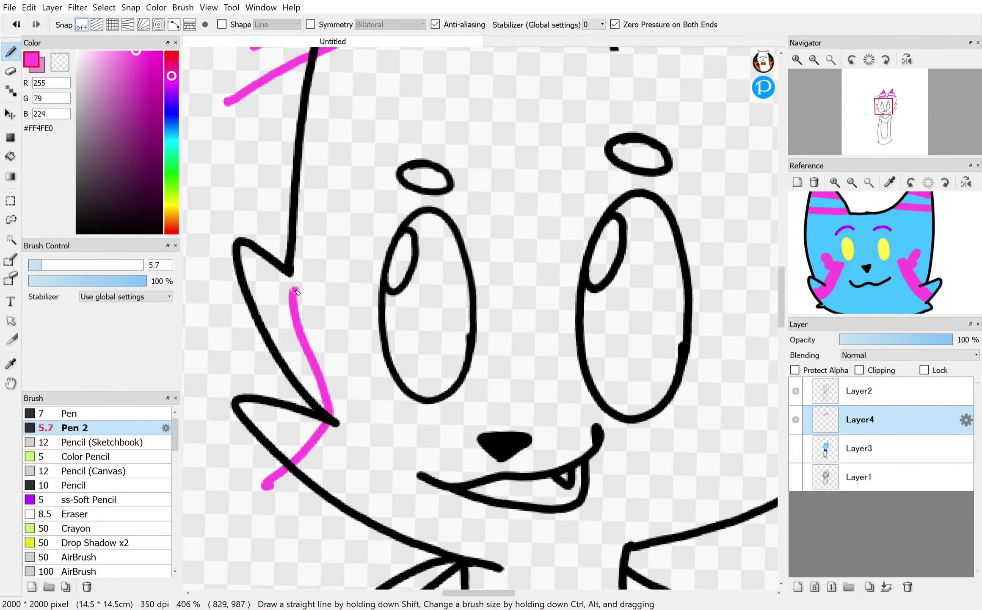
key("ctrl+z")
mouse_move(286, 487)
left_mouse_down()
mouse_move(314, 463)
mouse_move(348, 402)
mouse_move(310, 316)
mouse_move(336, 324)
mouse_move(383, 397)
mouse_move(400, 454)
mouse_move(344, 550)
left_mouse_up()
scroll(478, 394, "down", 2)
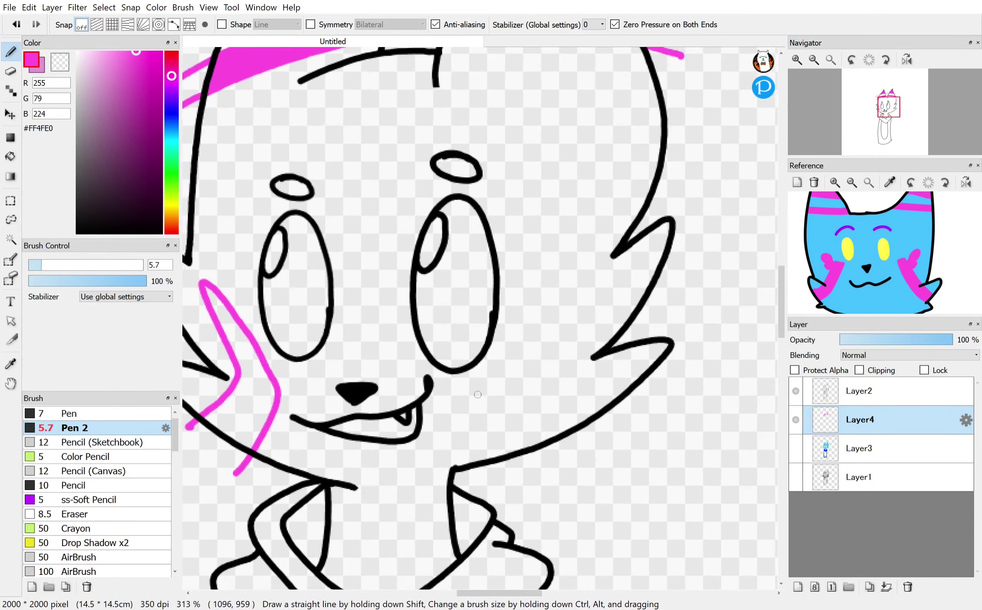
mouse_move(543, 467)
left_mouse_down()
mouse_move(517, 429)
mouse_move(510, 362)
mouse_move(582, 265)
mouse_move(573, 319)
mouse_move(601, 384)
mouse_move(629, 416)
mouse_move(537, 459)
mouse_move(505, 428)
mouse_move(521, 328)
mouse_move(590, 253)
left_mouse_up()
key("ctrl+z")
key("ctrl+z")
scroll(480, 317, "down", 1)
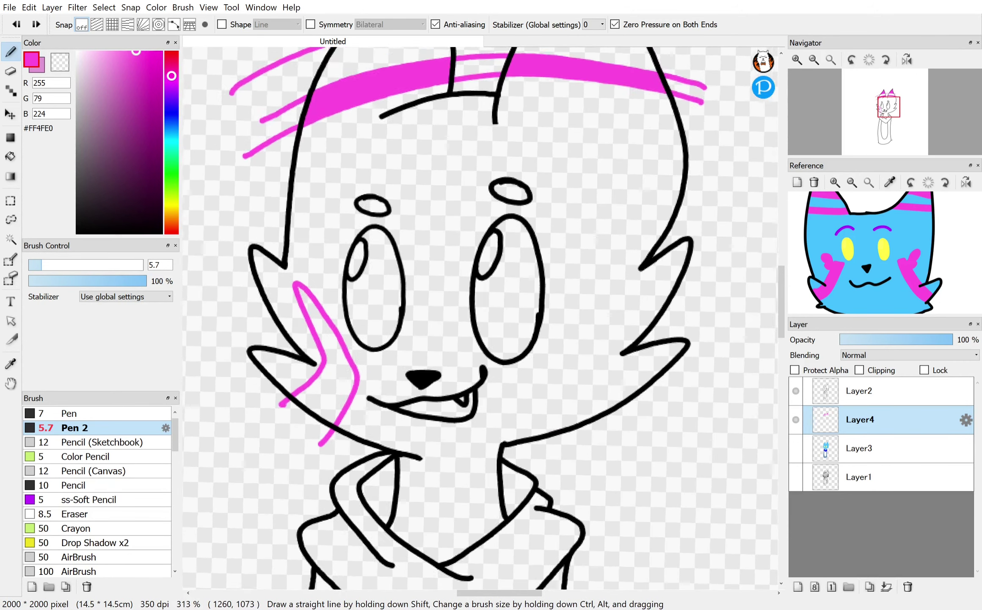
Step: Lasso around the pink cheek marking on Layer4 and paste a copy of it onto a new layer
left_click(10, 219)
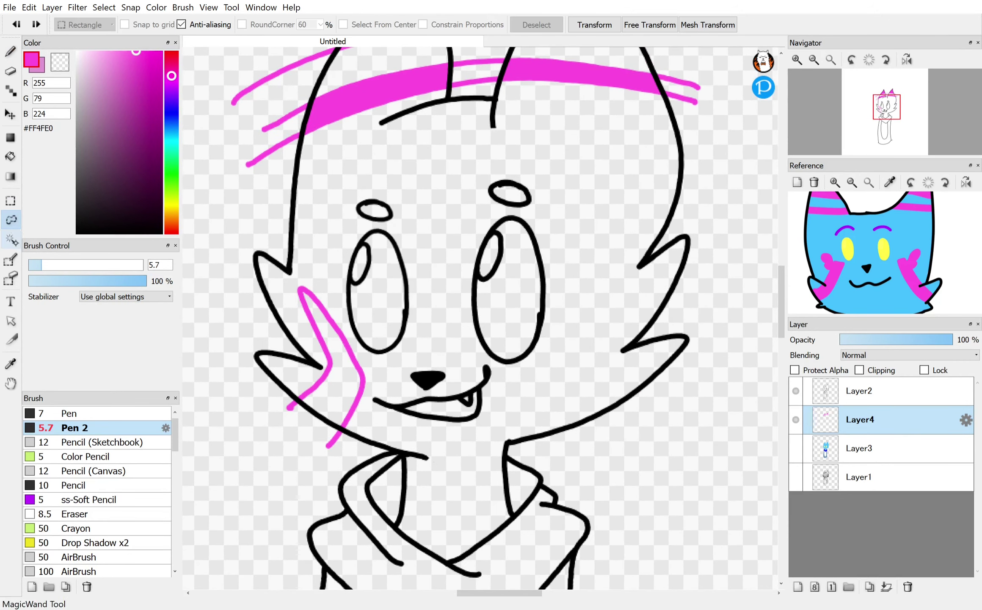
mouse_move(373, 336)
left_mouse_down()
mouse_move(230, 278)
mouse_move(254, 242)
left_mouse_up()
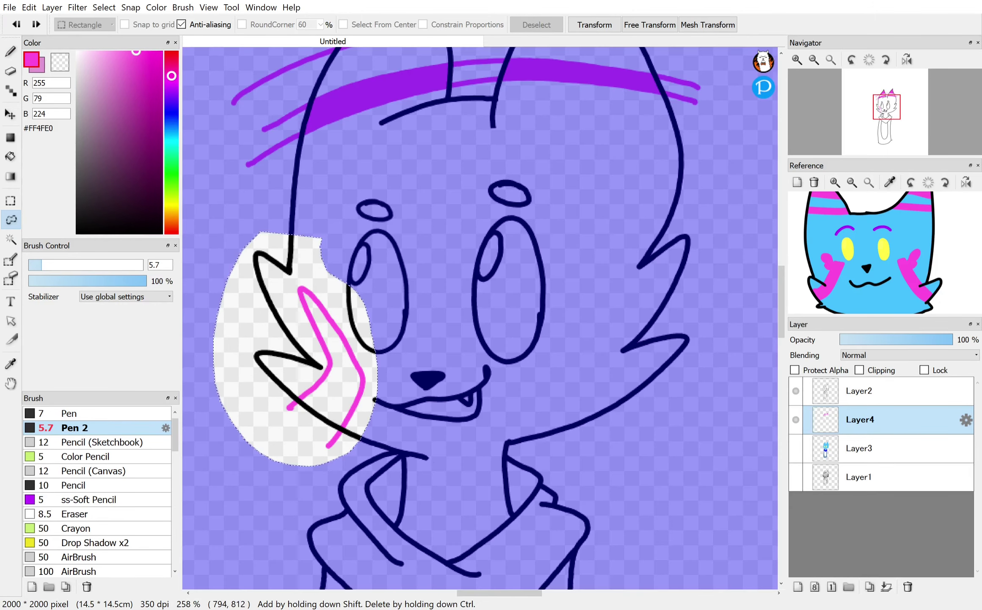
key("ctrl+c")
key("ctrl+v")
Step: Flip the pasted cheek marking horizontally and place it on the opposite cheek as a mirrored match
key("ctrl+t")
left_click(530, 565)
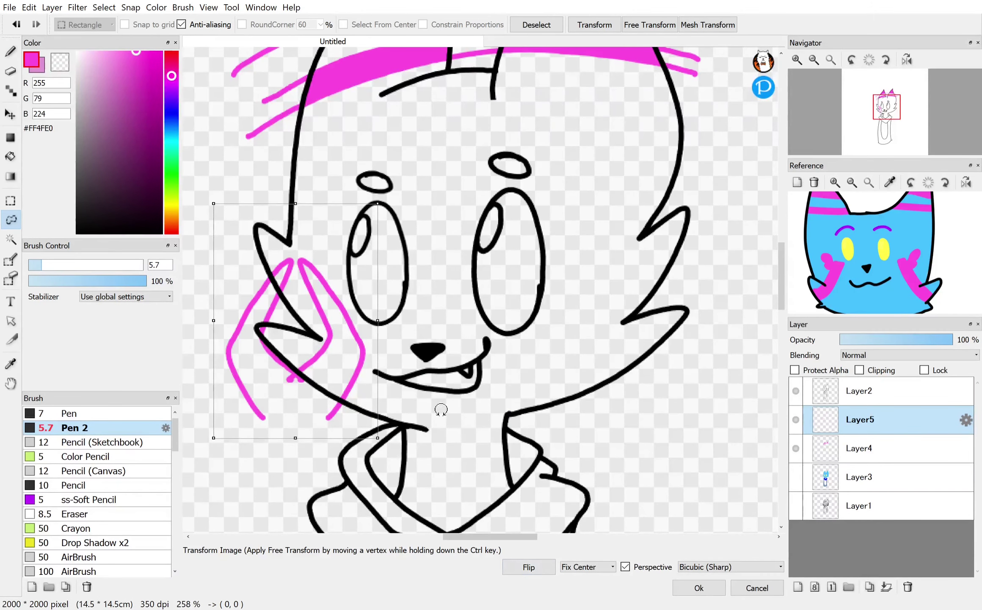
mouse_move(438, 406)
left_mouse_down()
mouse_move(432, 395)
mouse_move(633, 377)
mouse_move(631, 365)
mouse_move(647, 373)
mouse_move(624, 376)
mouse_move(610, 357)
left_mouse_up()
left_click_drag(737, 305, 736, 314)
left_click_drag(646, 354, 645, 353)
key("Return")
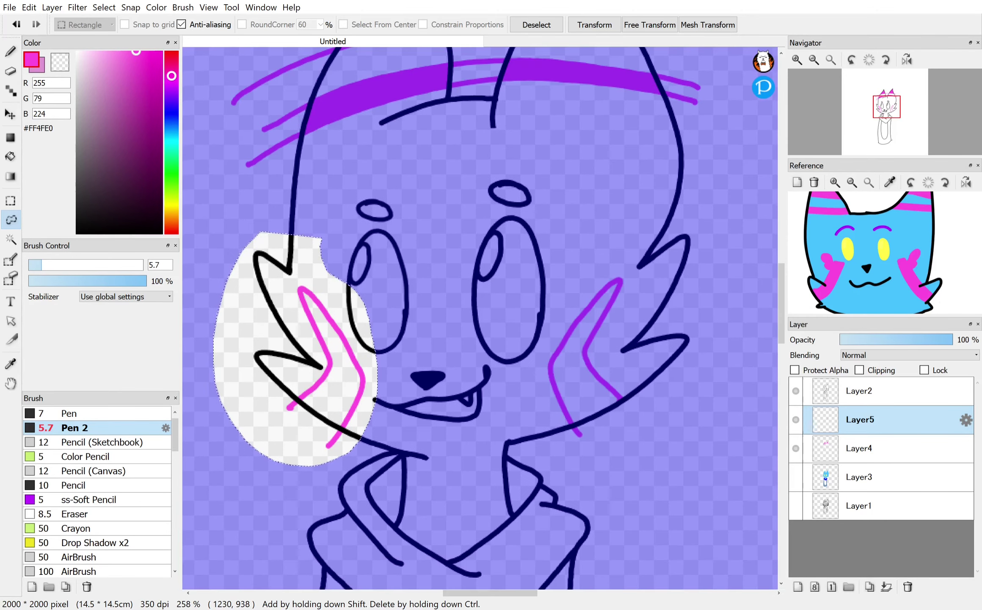
Step: Clear the selection and fill the outlined markings on both cheeks with pink #FF4FE0
key("ctrl+d")
left_click(10, 156)
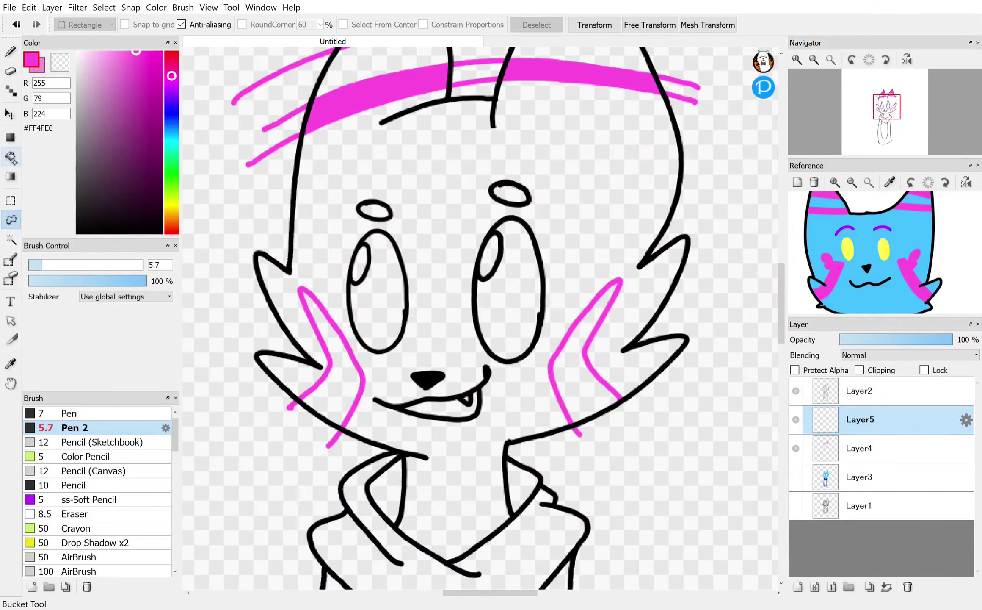
left_click(333, 394)
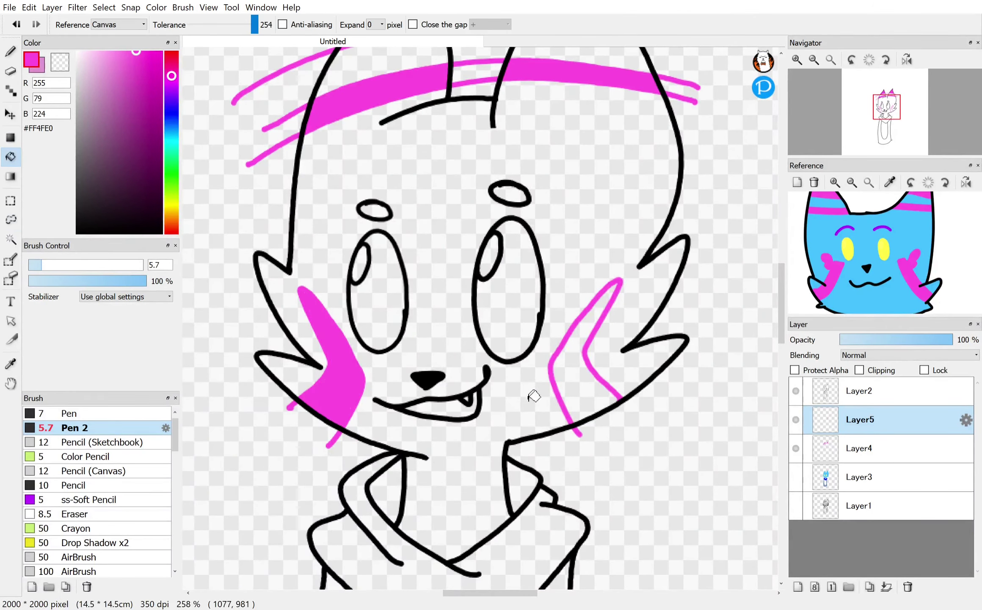
left_click(604, 383)
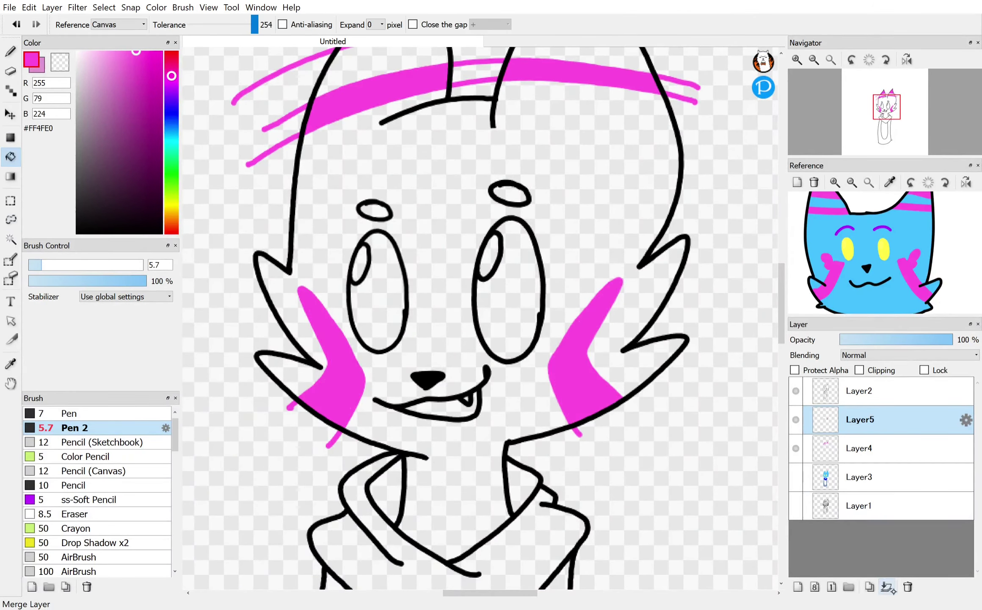
Step: Merge Layer5 into Layer4, then show Layer3 and clip Layer4 to it
left_click(887, 587)
left_click(796, 448)
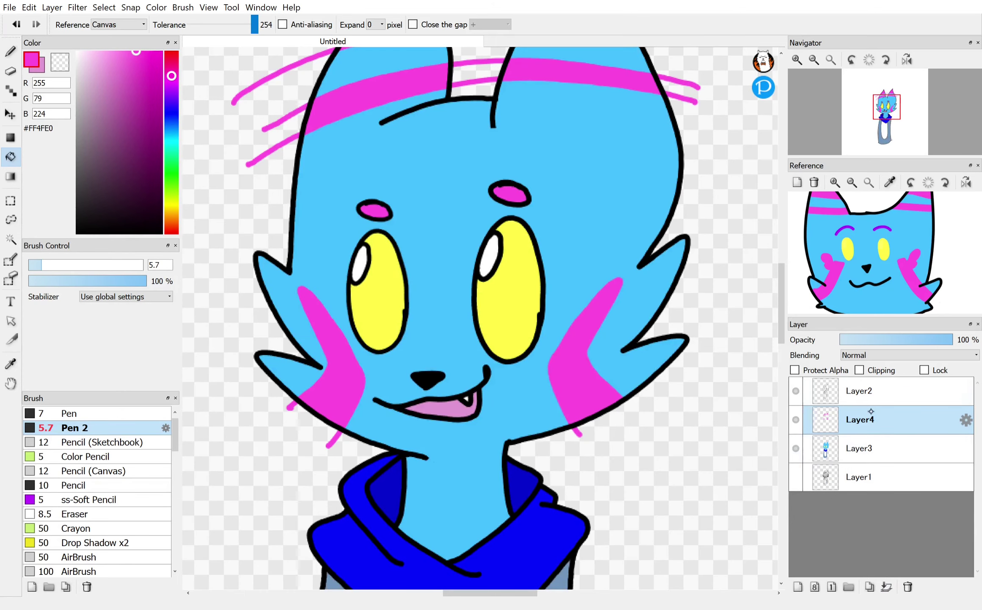
left_click(859, 369)
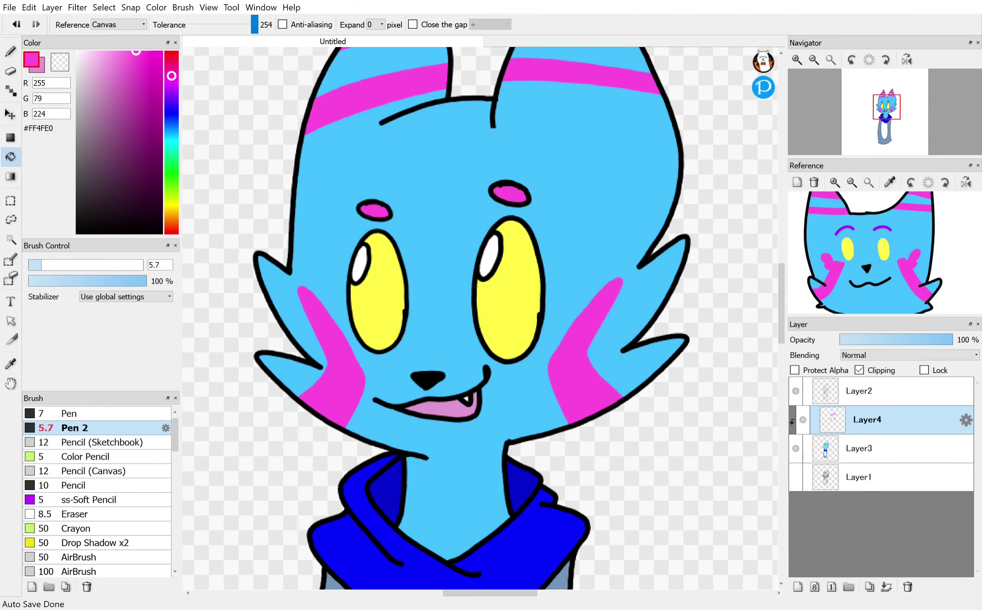
Step: Sample the eye's yellow #FFFE45 for Pen 2 and merge Layer4 into Layer3
scroll(481, 318, "up", 1)
left_click(10, 362)
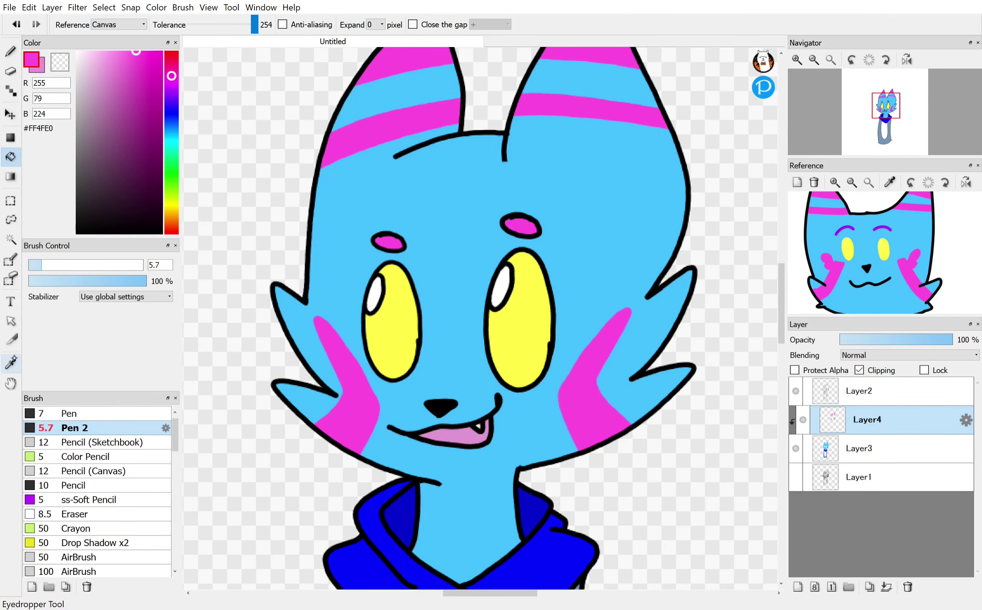
left_click(394, 321)
left_click(10, 50)
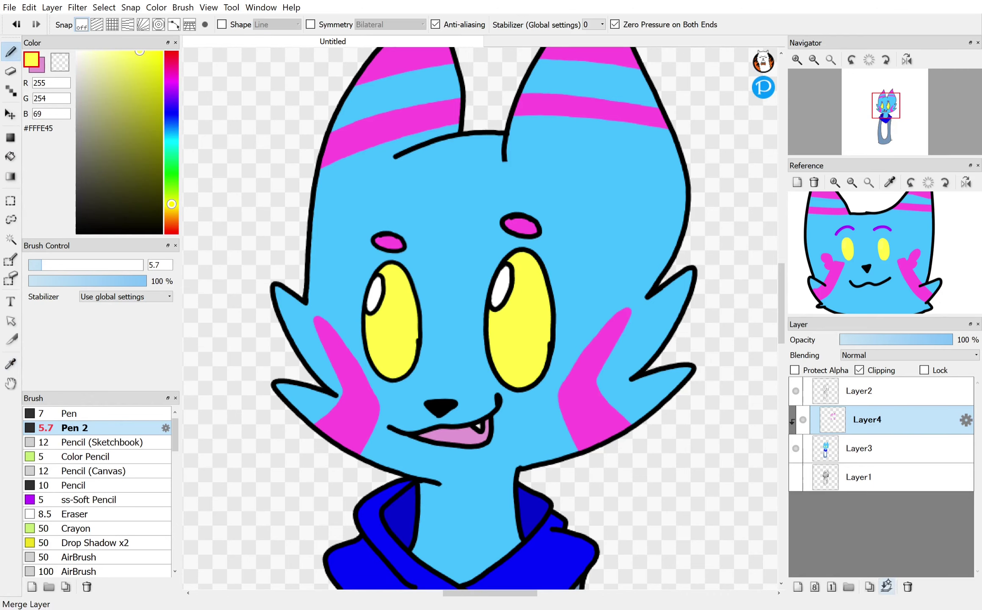
left_click(887, 587)
Step: Create a new clipping layer and place it above Layer2 so it clips to the line art
left_click(798, 587)
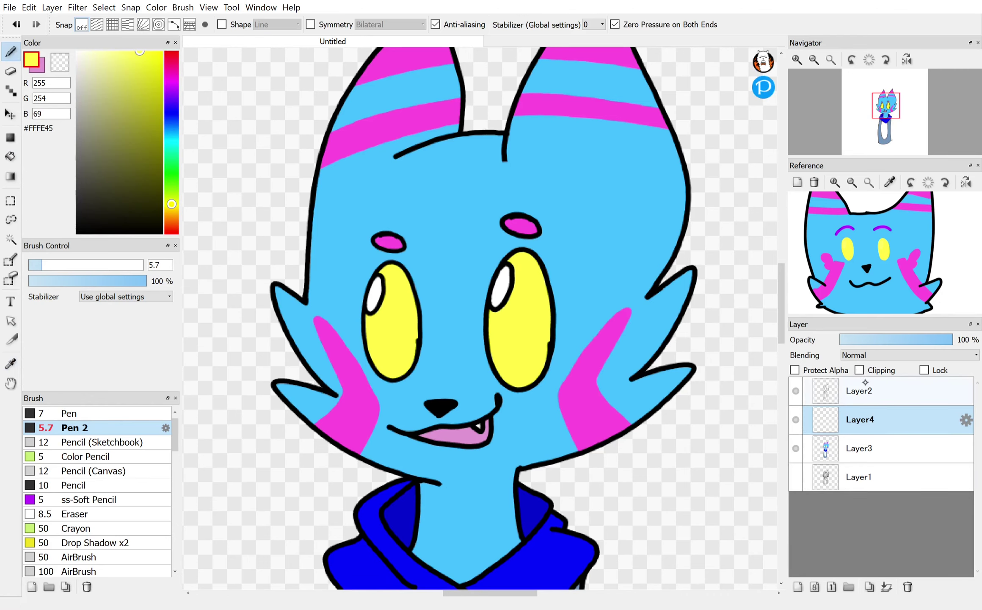
left_click(860, 369)
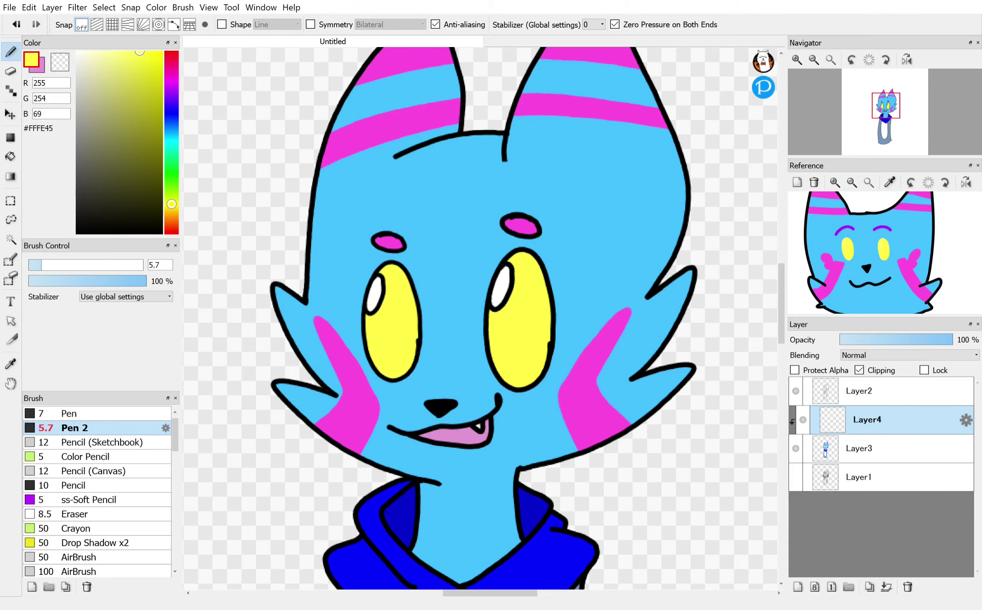
scroll(487, 378, "up", 5)
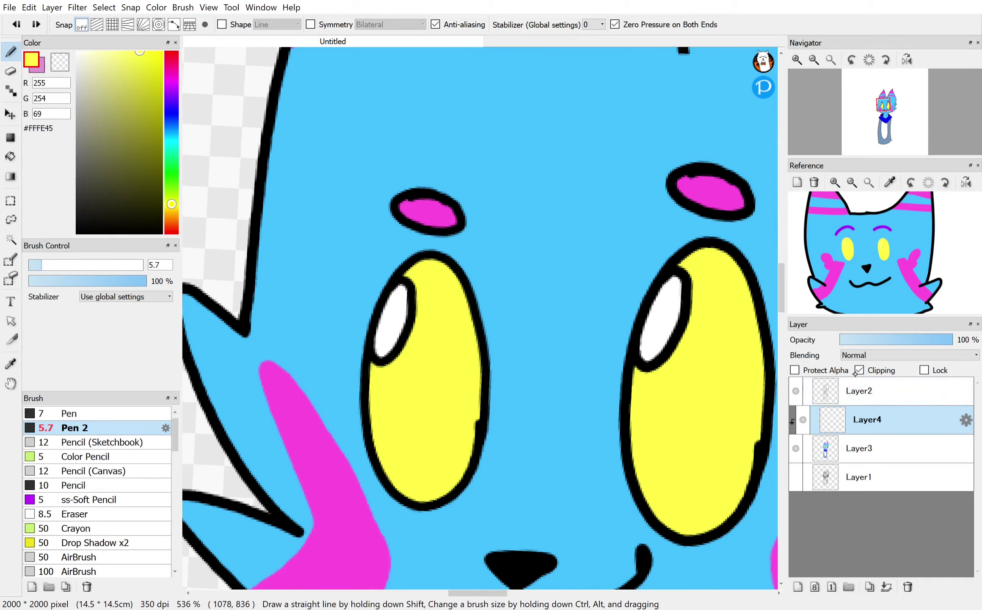
left_click_drag(851, 391, 850, 423)
Step: Recolour the black outline of the eye at the viewer's left with yellow #FFFE45, leaving the highlight's outline black
mouse_move(484, 394)
left_mouse_down()
mouse_move(473, 479)
mouse_move(482, 419)
mouse_move(455, 500)
left_mouse_up()
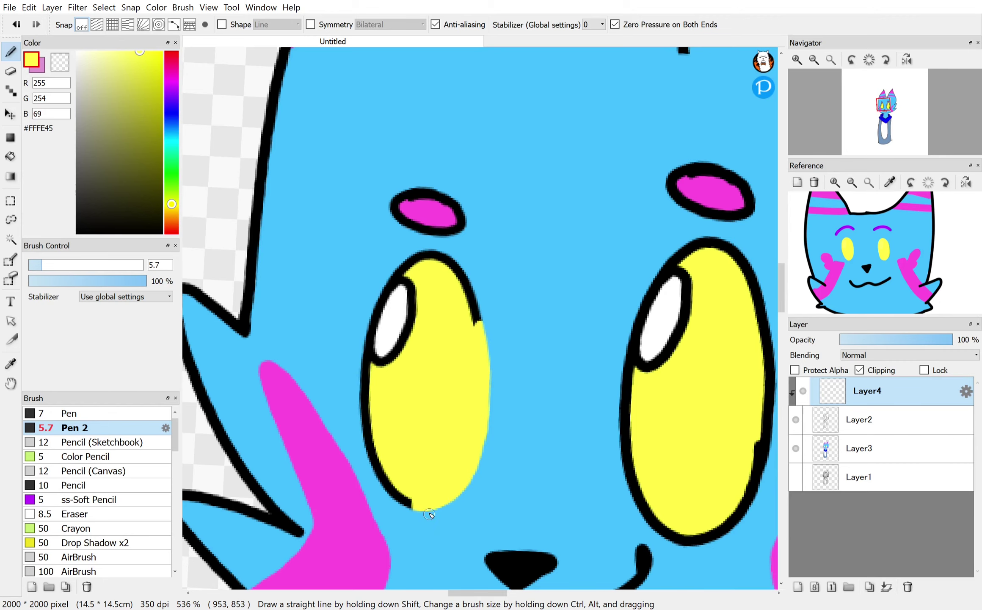
mouse_move(408, 499)
left_mouse_down()
mouse_move(385, 462)
mouse_move(395, 512)
mouse_move(369, 439)
left_mouse_up()
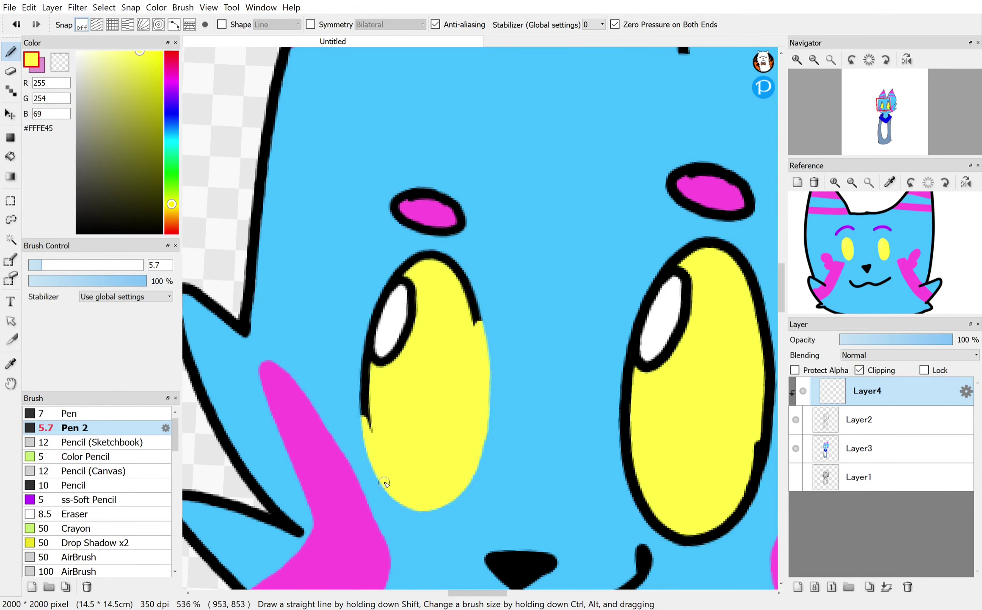
scroll(384, 483, "up", 5)
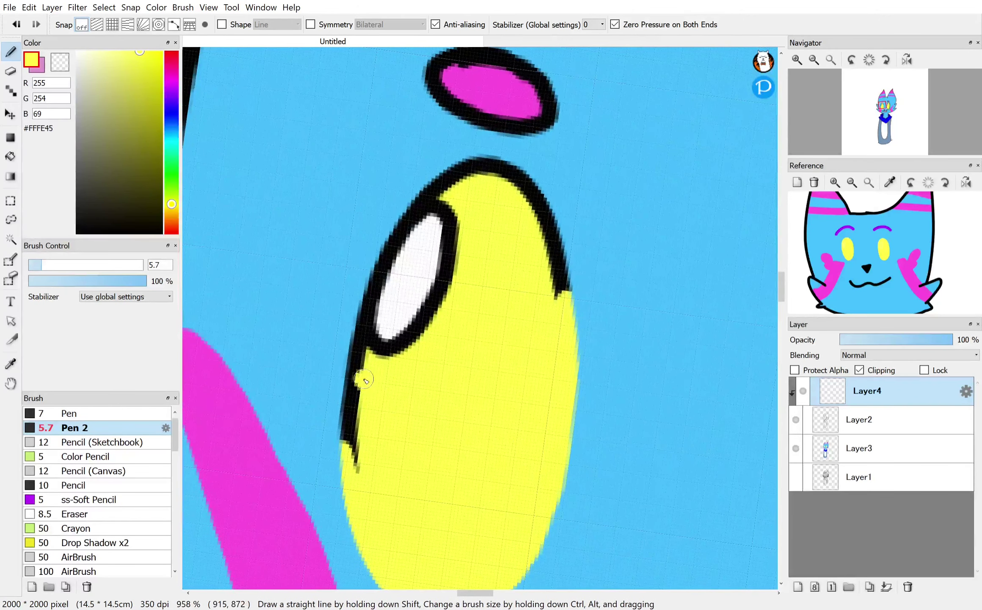
left_click_drag(365, 380, 338, 324)
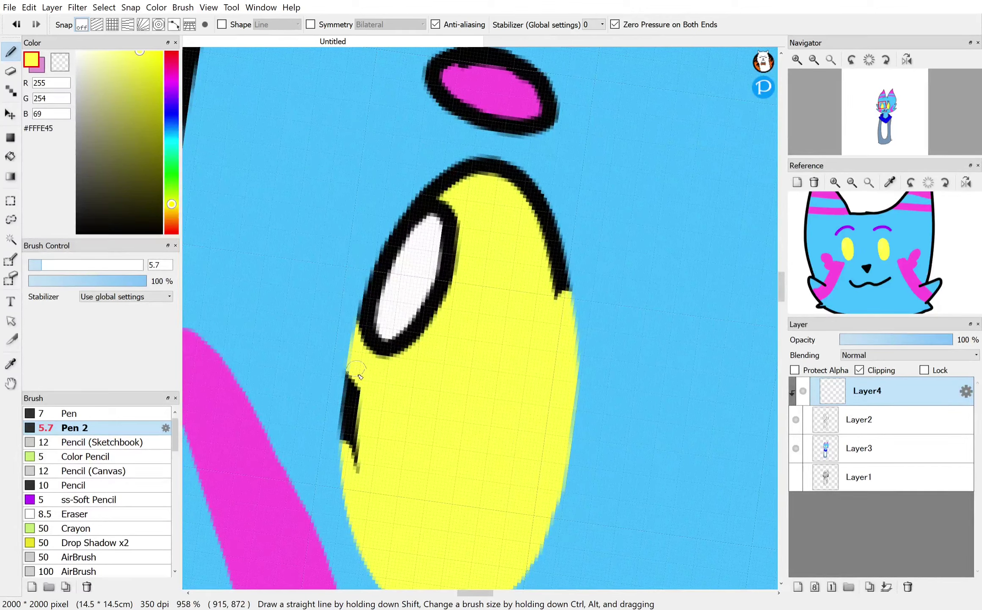
mouse_move(359, 376)
left_mouse_down()
mouse_move(369, 404)
mouse_move(365, 462)
mouse_move(351, 426)
left_mouse_up()
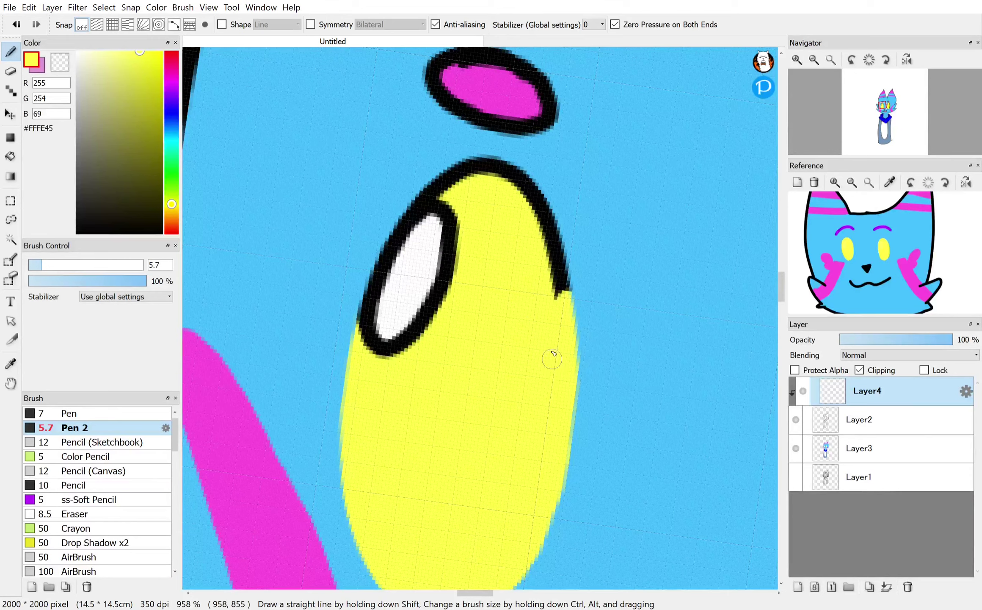
mouse_move(553, 354)
left_mouse_down()
mouse_move(545, 241)
mouse_move(575, 314)
mouse_move(546, 222)
left_mouse_up()
left_click_drag(464, 191, 396, 209)
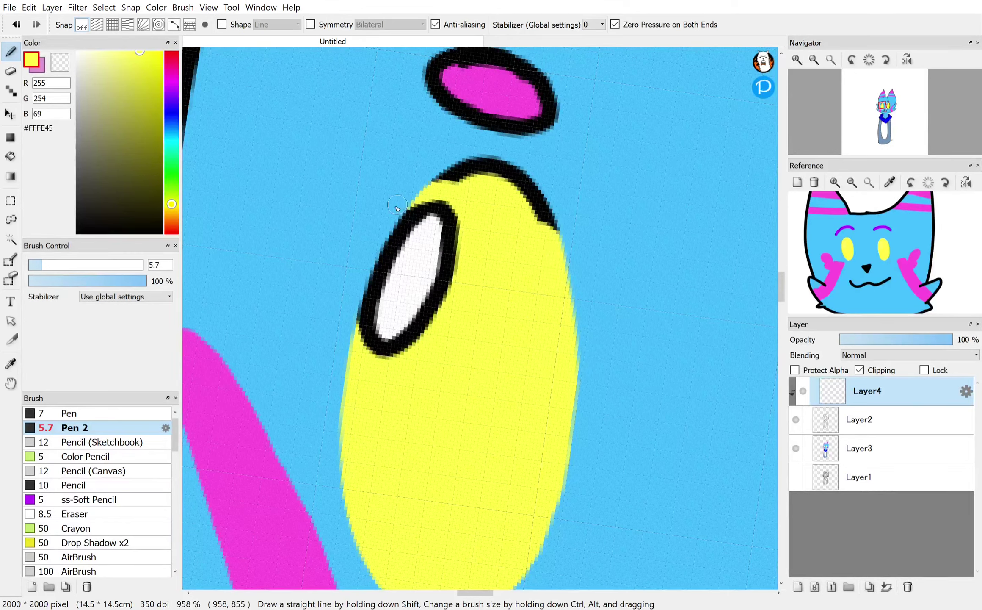
mouse_move(450, 178)
left_mouse_down()
mouse_move(533, 198)
mouse_move(453, 157)
mouse_move(559, 227)
left_mouse_up()
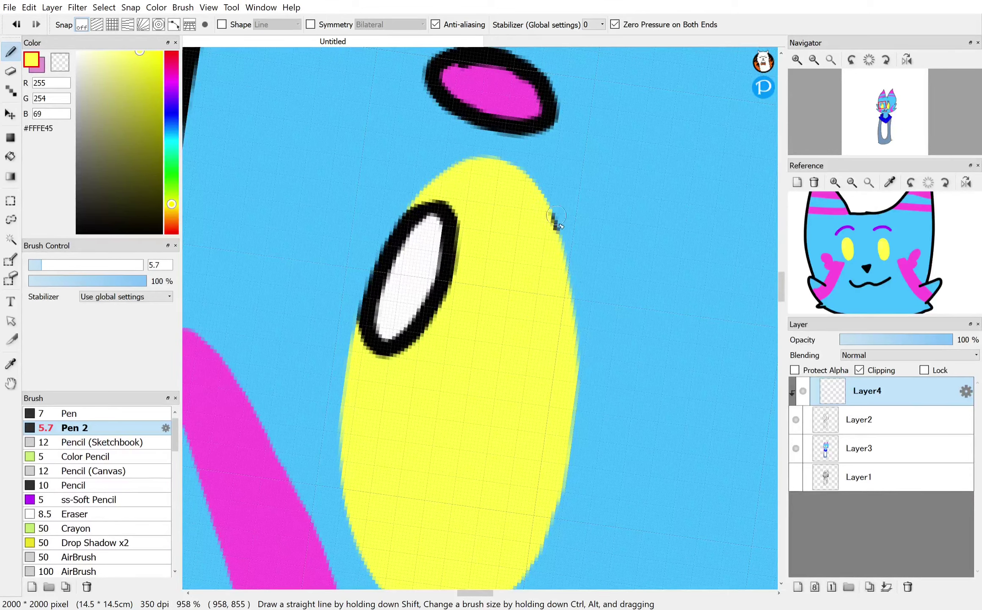
Step: Recolour the black outline of the eye at the viewer's right with yellow #FFFE45, leaving the highlight's outline black
scroll(556, 283, "down", 2)
scroll(556, 282, "right", 5)
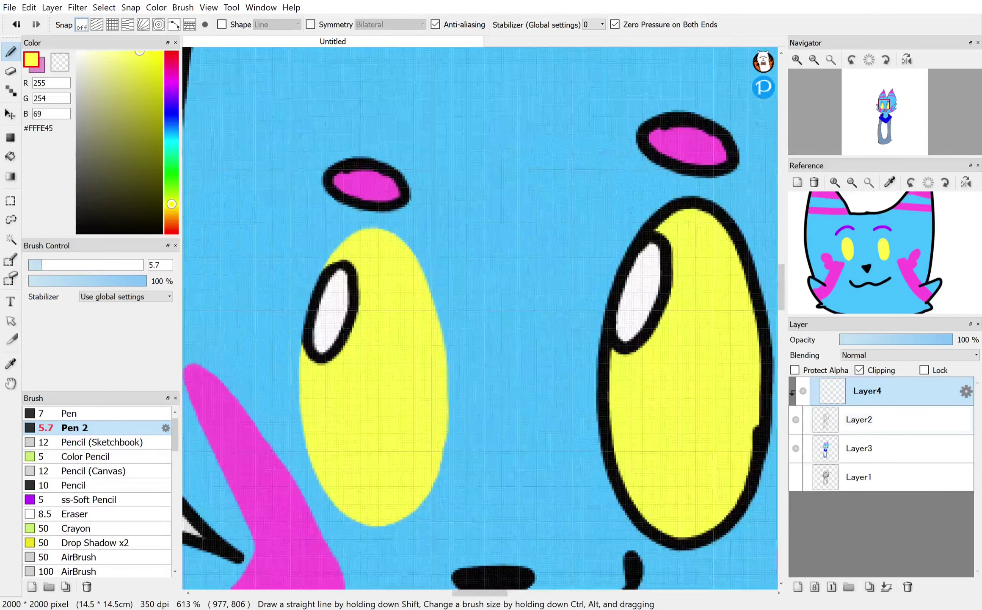
scroll(535, 344, "up", 1)
mouse_move(488, 339)
left_mouse_down()
mouse_move(463, 303)
mouse_move(489, 382)
mouse_move(491, 363)
mouse_move(471, 331)
mouse_move(492, 391)
mouse_move(488, 427)
mouse_move(476, 412)
mouse_move(472, 374)
mouse_move(508, 485)
mouse_move(483, 473)
mouse_move(525, 516)
mouse_move(511, 524)
mouse_move(483, 471)
mouse_move(545, 533)
mouse_move(619, 508)
mouse_move(567, 540)
mouse_move(602, 502)
mouse_move(542, 534)
mouse_move(631, 480)
mouse_move(611, 502)
mouse_move(636, 396)
mouse_move(631, 496)
mouse_move(640, 474)
mouse_move(644, 331)
mouse_move(635, 405)
mouse_move(653, 372)
mouse_move(657, 407)
mouse_move(645, 281)
mouse_move(653, 383)
left_mouse_up()
mouse_move(653, 269)
left_mouse_down()
mouse_move(656, 214)
mouse_move(595, 202)
left_mouse_up()
scroll(559, 372, "up", 3)
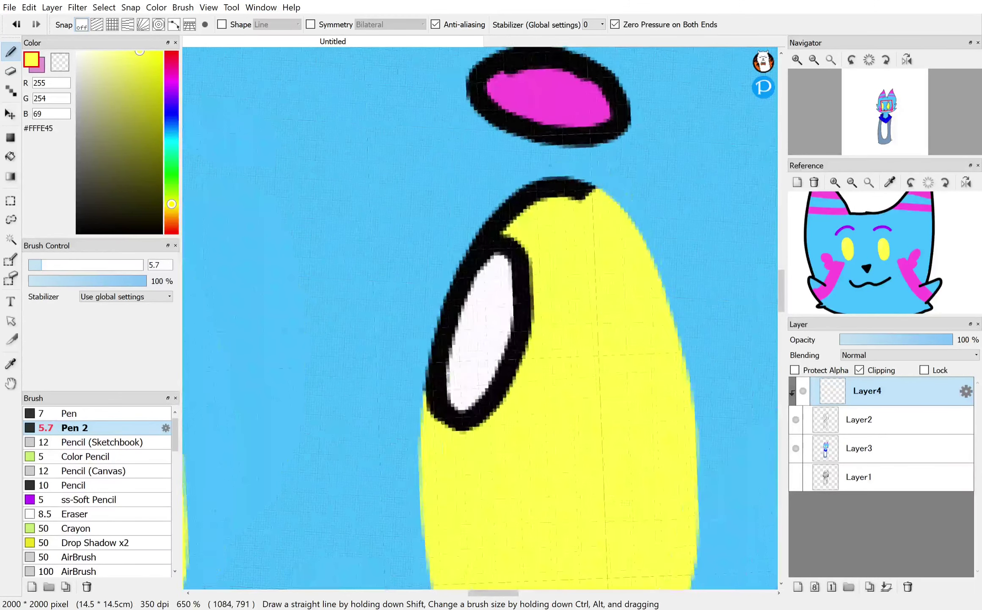
mouse_move(502, 268)
left_mouse_down()
mouse_move(456, 273)
mouse_move(426, 297)
left_mouse_up()
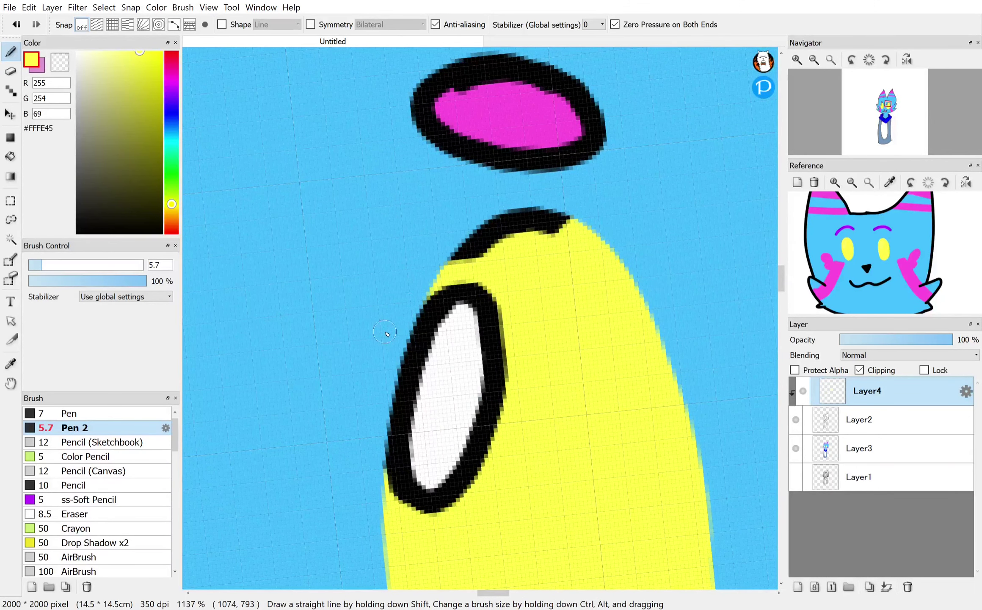
mouse_move(455, 252)
left_mouse_down()
mouse_move(534, 217)
mouse_move(566, 225)
mouse_move(450, 265)
left_mouse_up()
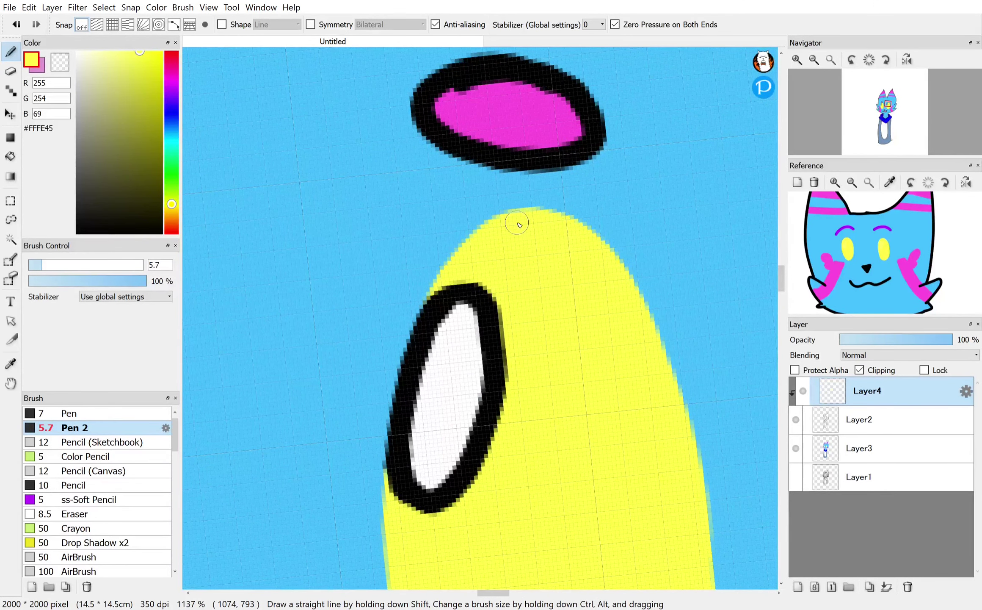
Step: Paint the outline of the highlight in the eye at the viewer's right white #FFFFFF
scroll(550, 382, "up", 2)
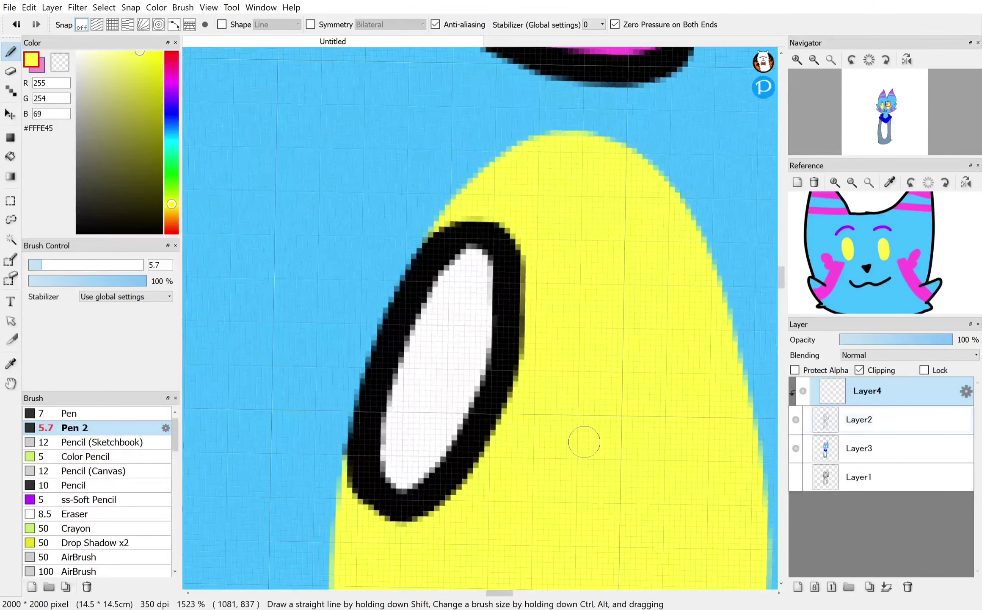
left_click_drag(102, 66, 45, 50)
mouse_move(511, 374)
left_mouse_down()
mouse_move(489, 382)
mouse_move(481, 369)
mouse_move(458, 512)
mouse_move(418, 499)
mouse_move(463, 431)
mouse_move(423, 494)
mouse_move(445, 476)
mouse_move(396, 519)
mouse_move(368, 459)
mouse_move(404, 496)
mouse_move(375, 500)
mouse_move(361, 474)
mouse_move(381, 388)
mouse_move(386, 443)
mouse_move(399, 464)
mouse_move(376, 446)
mouse_move(393, 475)
mouse_move(369, 470)
mouse_move(351, 438)
mouse_move(363, 390)
mouse_move(391, 354)
mouse_move(379, 398)
mouse_move(378, 361)
mouse_move(418, 303)
mouse_move(411, 333)
left_mouse_up()
mouse_move(480, 382)
left_mouse_down()
mouse_move(504, 338)
mouse_move(495, 404)
mouse_move(493, 319)
mouse_move(393, 350)
mouse_move(492, 344)
mouse_move(516, 309)
mouse_move(507, 279)
mouse_move(501, 293)
mouse_move(507, 238)
mouse_move(455, 242)
mouse_move(486, 228)
mouse_move(452, 238)
mouse_move(408, 271)
mouse_move(421, 274)
mouse_move(414, 281)
mouse_move(491, 243)
mouse_move(500, 283)
left_mouse_up()
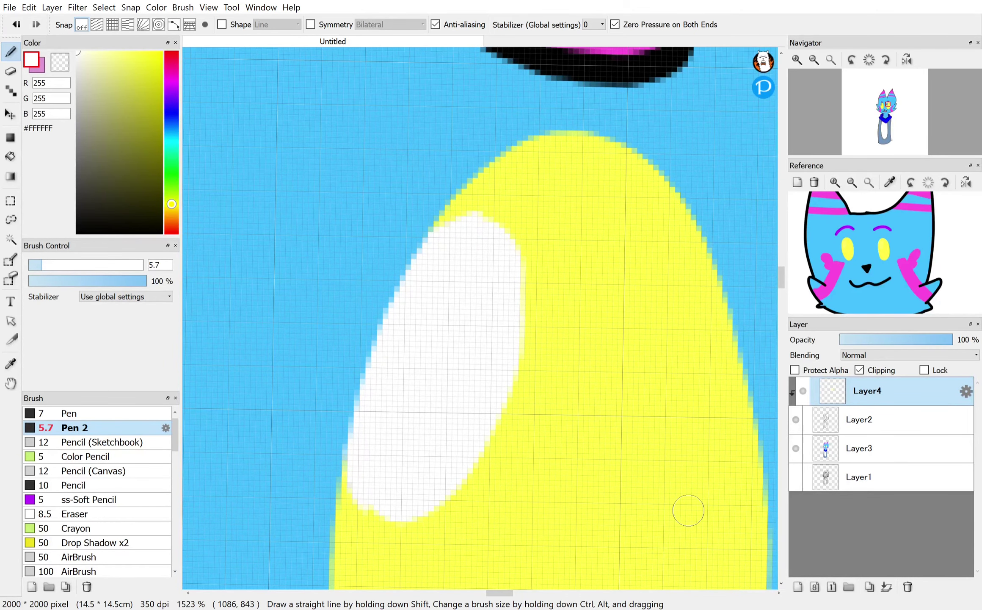
Step: Paint the highlight's outline in the eye at the viewer's left white #FFFFFF, and sample the eye's yellow #FFFE45
scroll(689, 510, "down", 3)
scroll(417, 330, "up", 3)
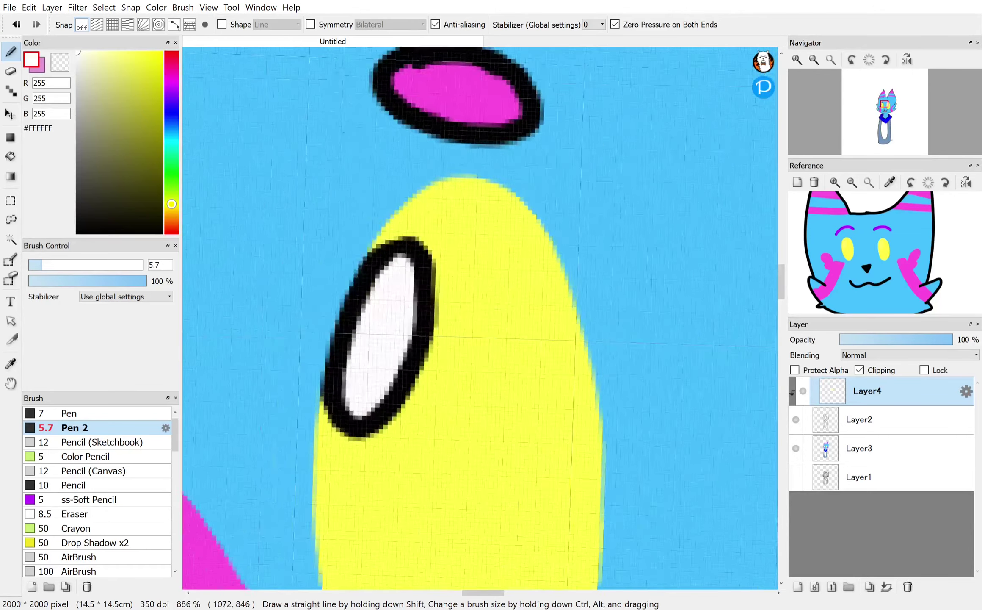
mouse_move(513, 254)
left_mouse_down()
mouse_move(484, 443)
mouse_move(430, 513)
mouse_move(388, 475)
mouse_move(377, 383)
mouse_move(417, 466)
mouse_move(462, 453)
mouse_move(410, 434)
mouse_move(424, 275)
mouse_move(405, 313)
mouse_move(466, 235)
mouse_move(416, 277)
left_mouse_up()
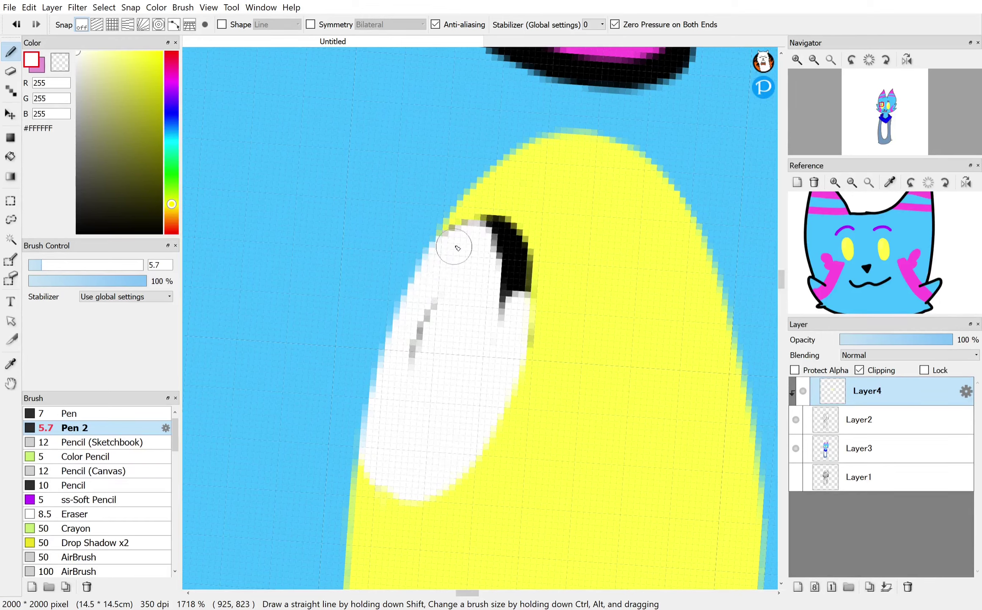
left_click_drag(458, 248, 449, 253)
mouse_move(491, 224)
left_mouse_down()
mouse_move(520, 250)
mouse_move(501, 252)
mouse_move(528, 280)
mouse_move(498, 372)
mouse_move(456, 339)
mouse_move(440, 282)
mouse_move(447, 307)
left_mouse_up()
left_click(10, 363)
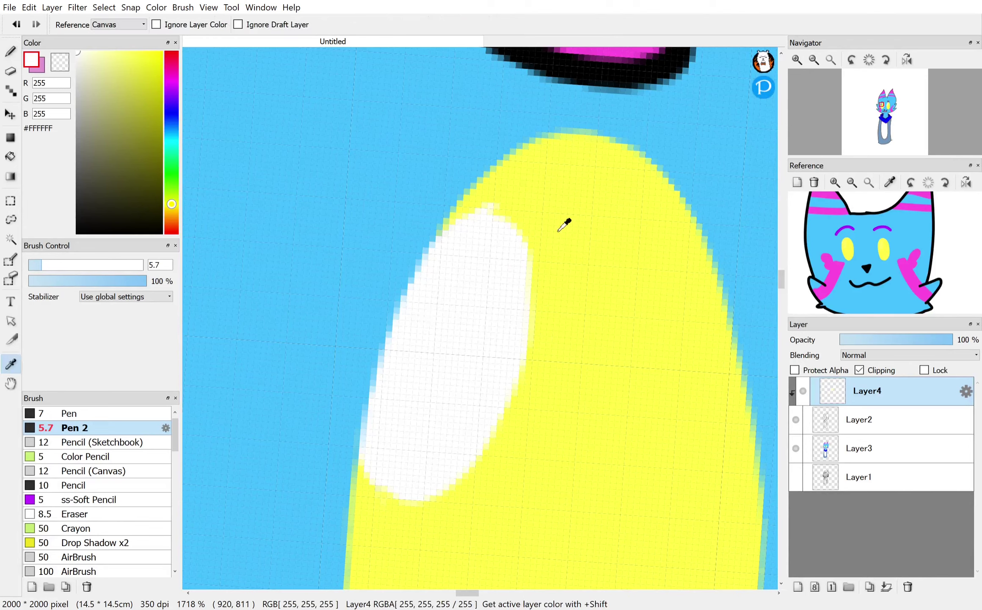
left_click(563, 219)
left_click(10, 71)
left_click_drag(540, 168, 444, 203)
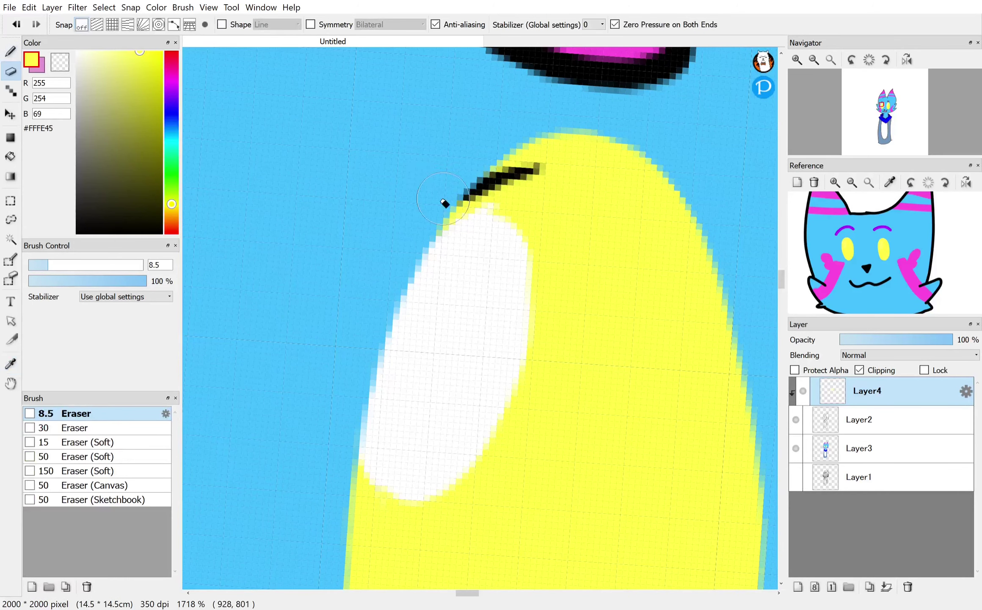
key("ctrl+z")
Step: Tidy the upper edge of the highlight in the eye at the viewer's left with yellow Pen 2 strokes
left_click(10, 52)
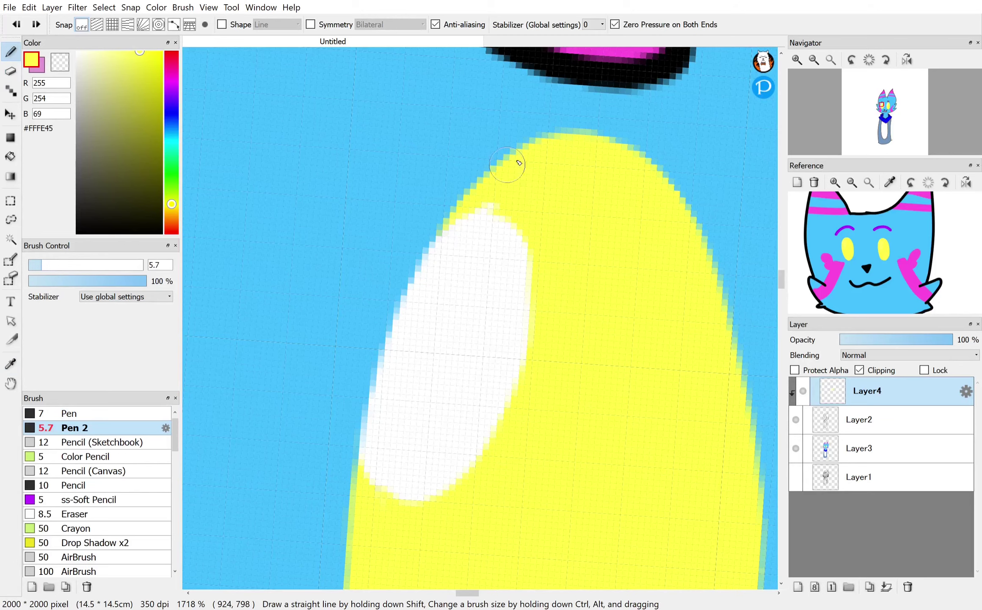
left_click_drag(443, 208, 518, 202)
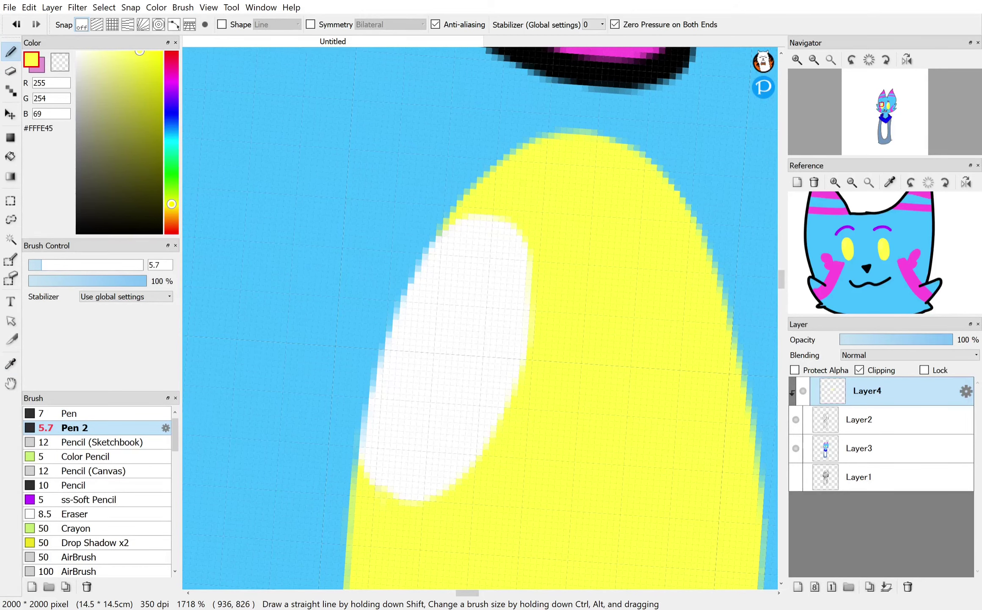
Step: Sample the cheek marking's pink #FF4FE0, set Pen 2 to size 14.4, and recolour the outlines of both eyebrows
scroll(368, 232, "down", 3)
scroll(502, 219, "down", 4)
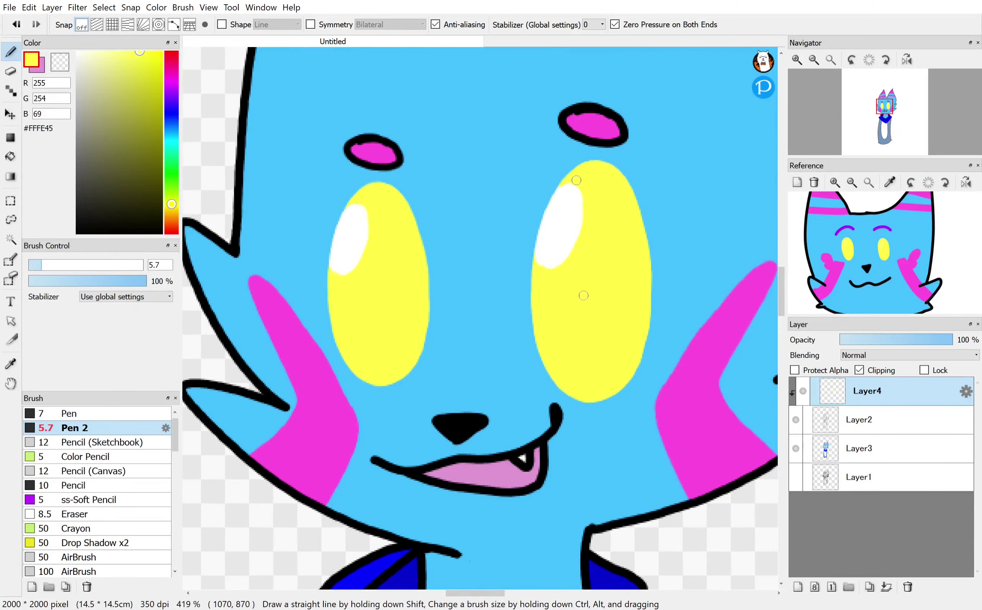
left_click(324, 428, "alt")
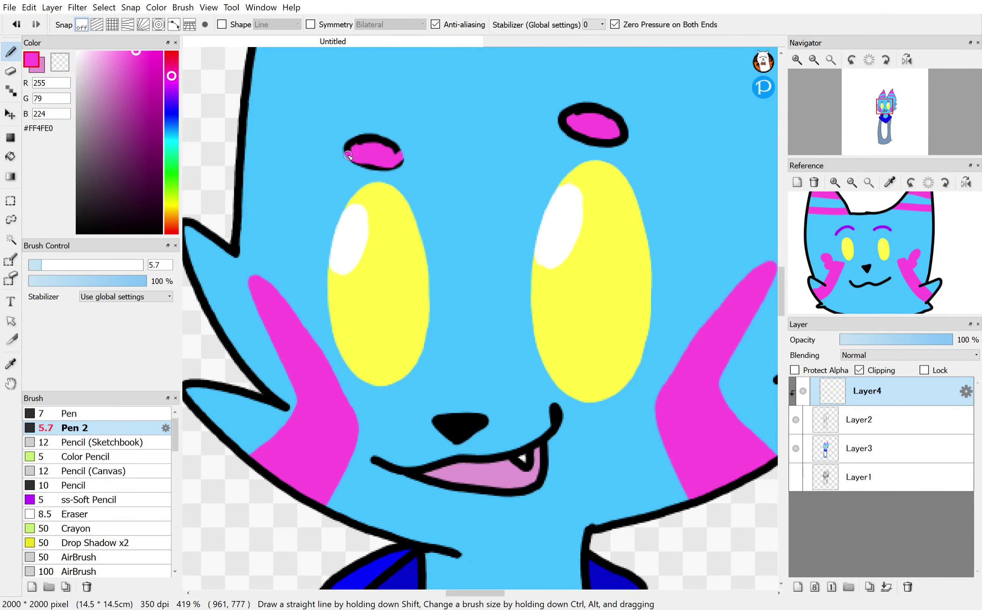
left_click(60, 261)
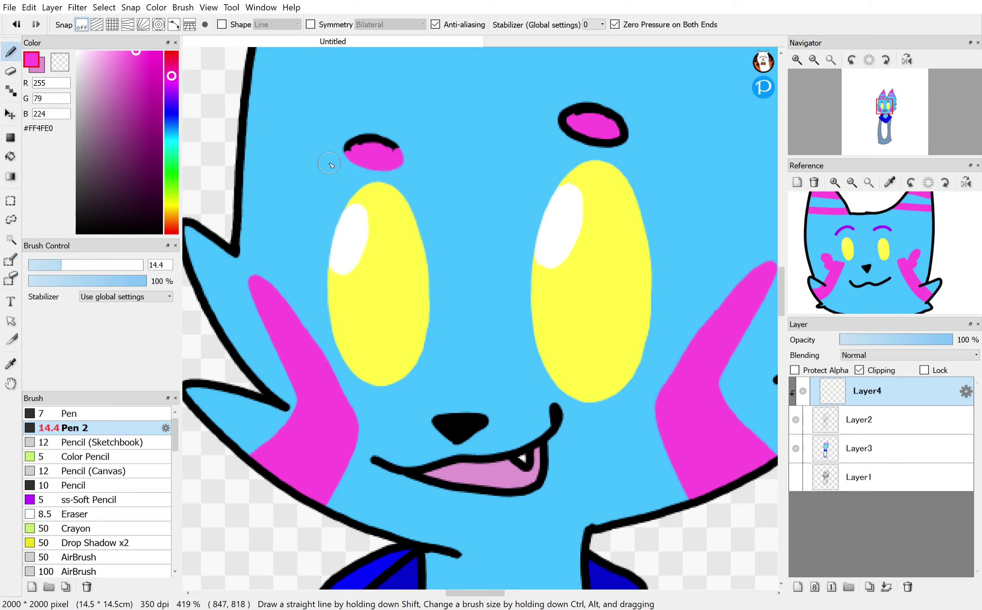
mouse_move(393, 132)
left_mouse_down()
mouse_move(351, 140)
mouse_move(411, 155)
left_mouse_up()
mouse_move(606, 98)
left_mouse_down()
mouse_move(594, 100)
mouse_move(632, 126)
left_mouse_up()
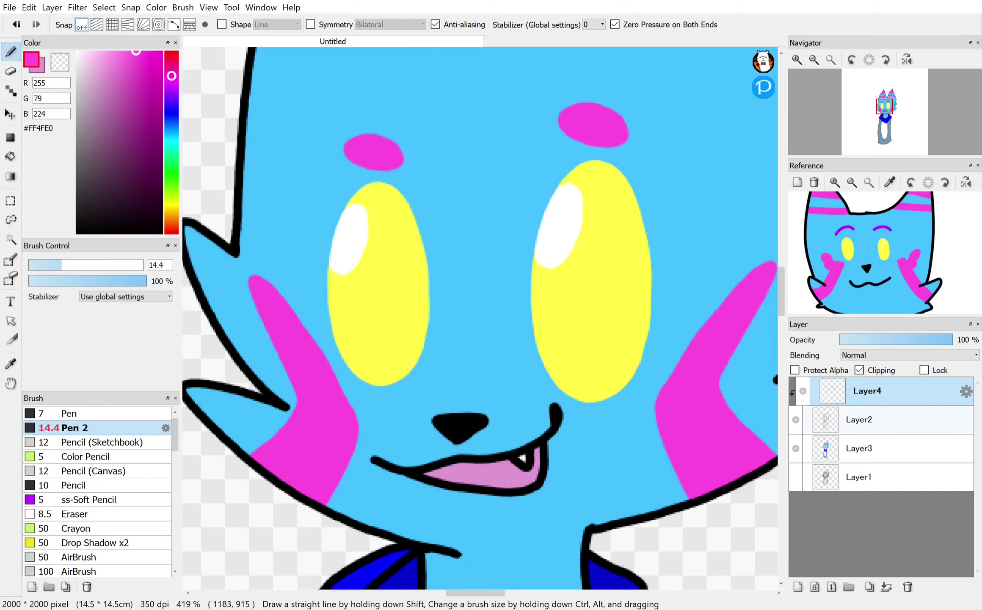
Step: Recolour the black jaw outline beneath the cheek marking at the viewer's right with pink #FF4FE0 Pen 2 strokes
scroll(480, 317, "down", 1)
scroll(480, 318, "up", 3)
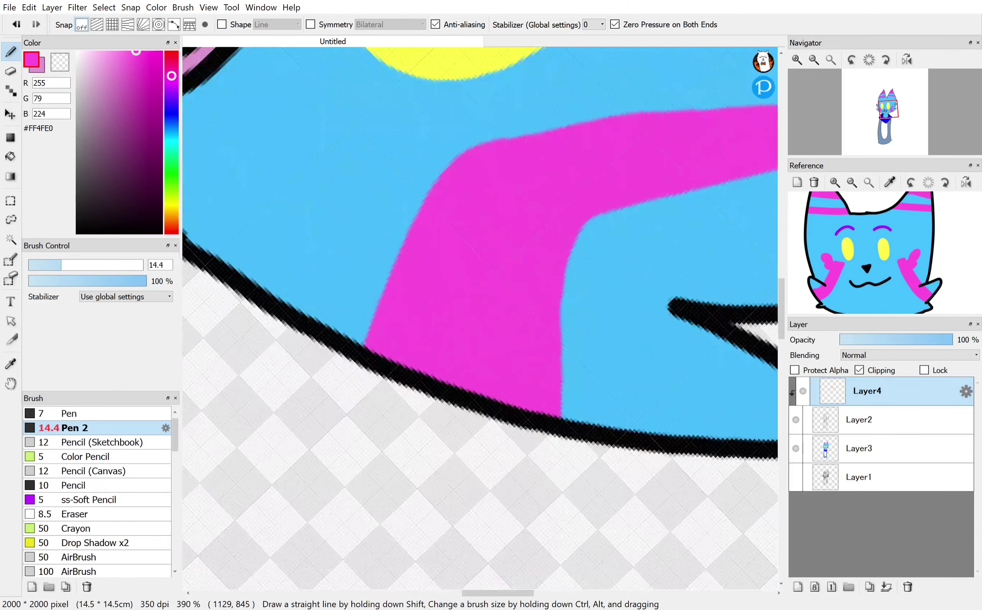
mouse_move(438, 318)
left_mouse_down()
mouse_move(409, 433)
mouse_move(400, 343)
mouse_move(380, 367)
mouse_move(409, 329)
left_mouse_up()
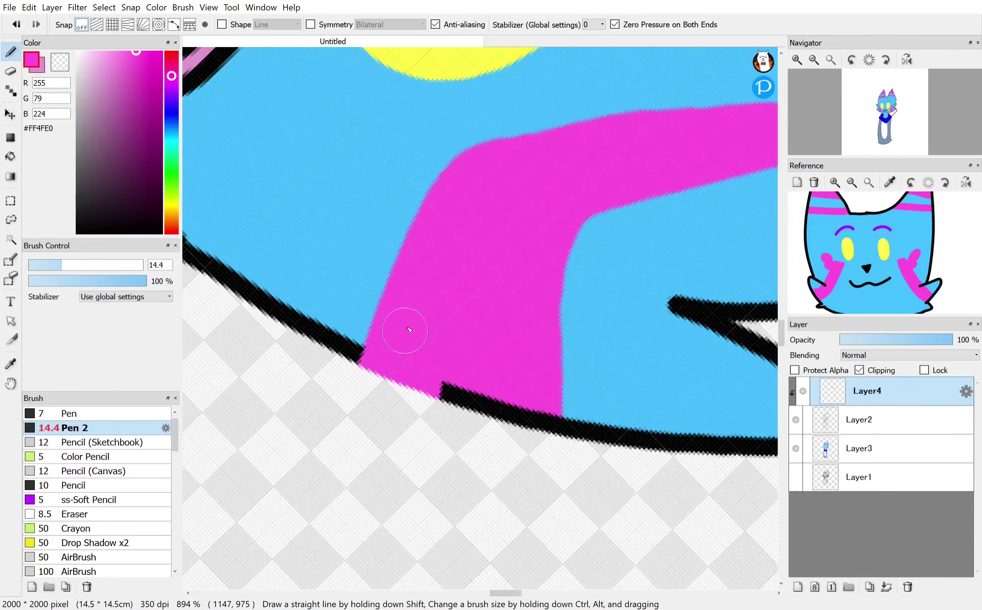
mouse_move(536, 367)
left_mouse_down()
mouse_move(537, 505)
mouse_move(515, 362)
mouse_move(484, 420)
mouse_move(436, 445)
left_mouse_up()
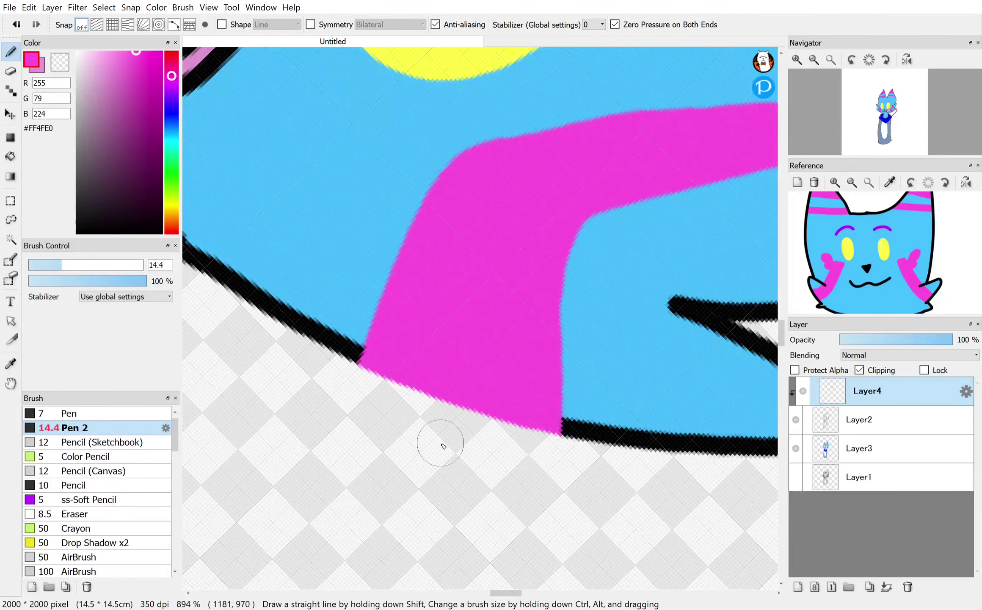
left_click_drag(475, 475, 695, 470)
Step: Paint the jaw outline beneath the cheek marking at the viewer's left in the same pink
scroll(480, 317, "down", 4)
left_click_drag(424, 318, 713, 258)
scroll(333, 327, "up", 3)
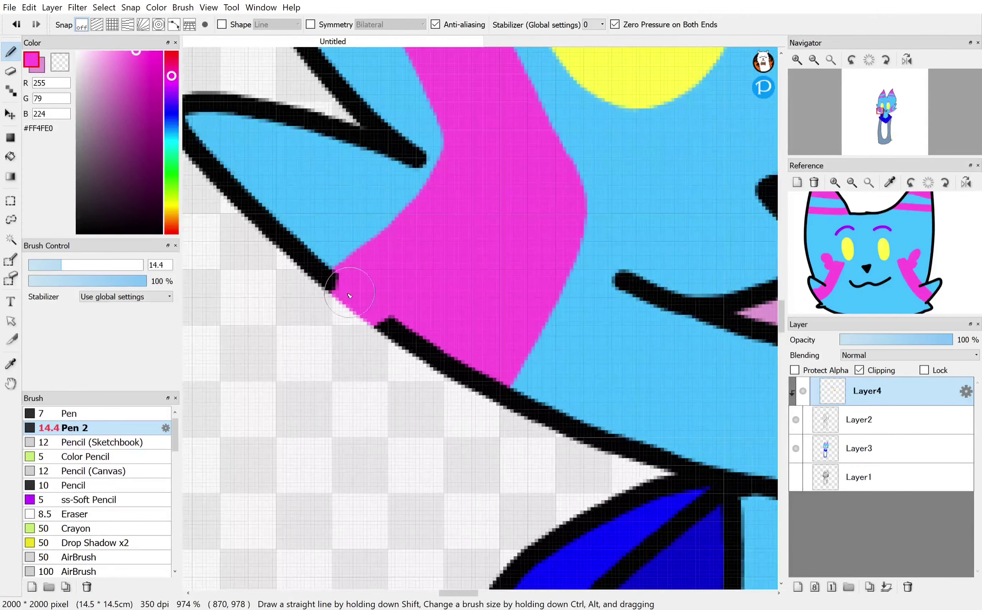
left_click_drag(349, 295, 369, 280)
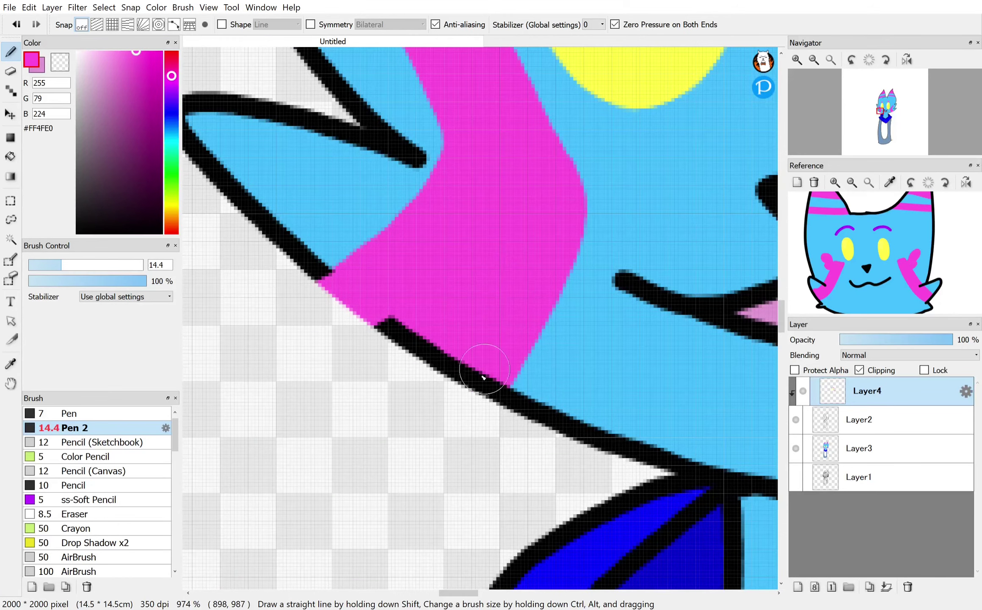
mouse_move(484, 377)
left_mouse_down()
mouse_move(394, 471)
mouse_move(430, 390)
mouse_move(410, 325)
mouse_move(390, 339)
left_mouse_up()
scroll(480, 318, "down", 2)
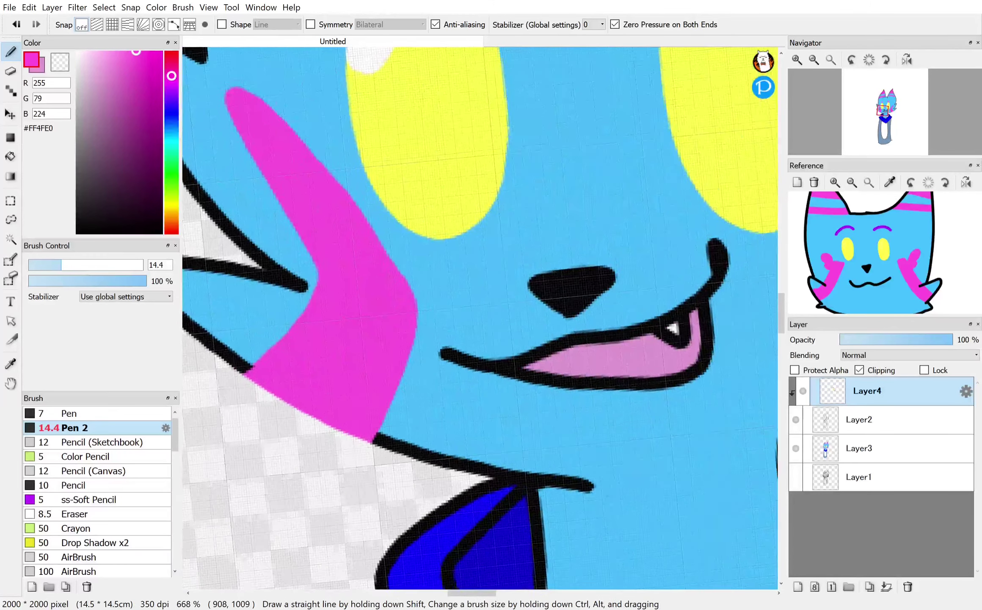
Step: Sample the mouth interior's pink #E196D3 and recolour the mouth's lower outline and its side edge below the smile line
left_click_drag(668, 269, 563, 245)
key("i")
left_click(471, 355)
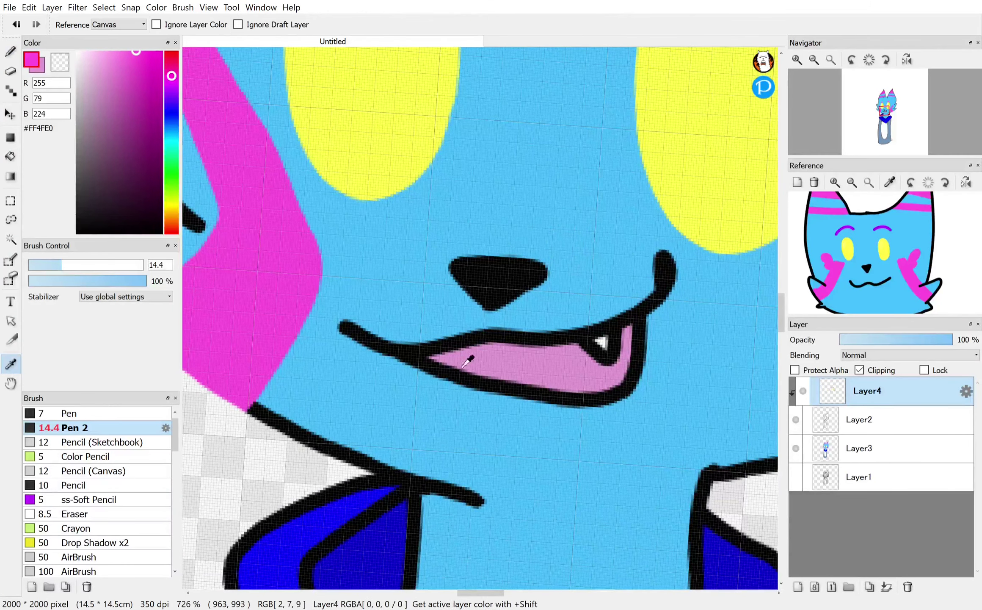
key("b")
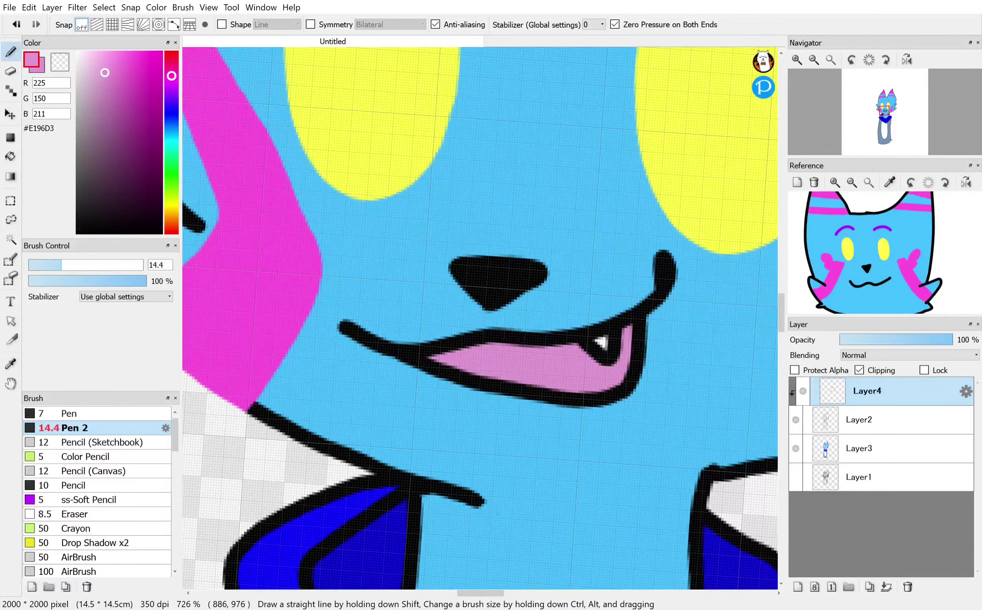
scroll(601, 342, "up", 2)
mouse_move(437, 369)
left_mouse_down()
mouse_move(376, 405)
mouse_move(400, 360)
mouse_move(349, 366)
left_mouse_up()
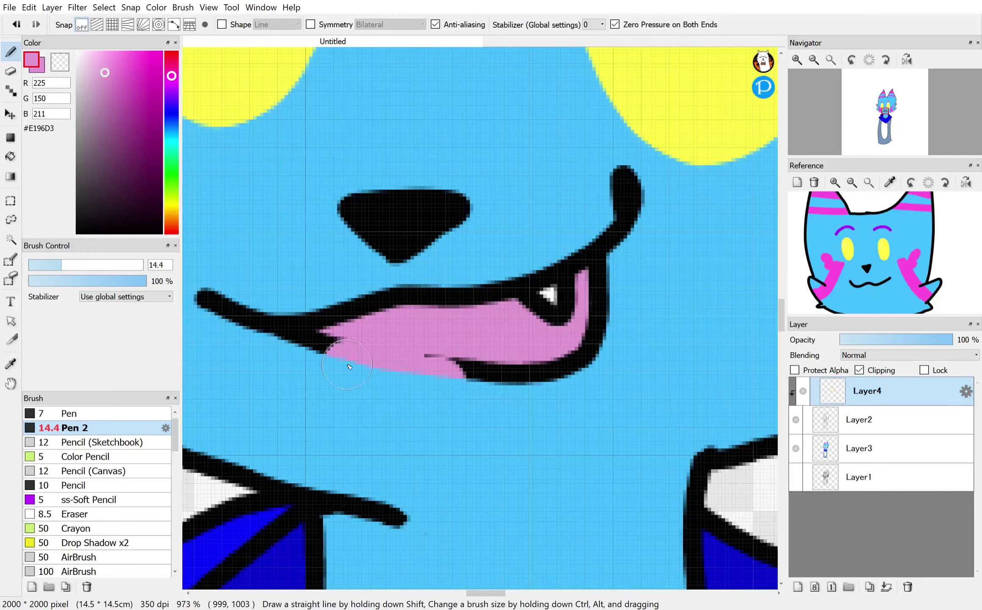
left_click_drag(287, 368, 355, 352)
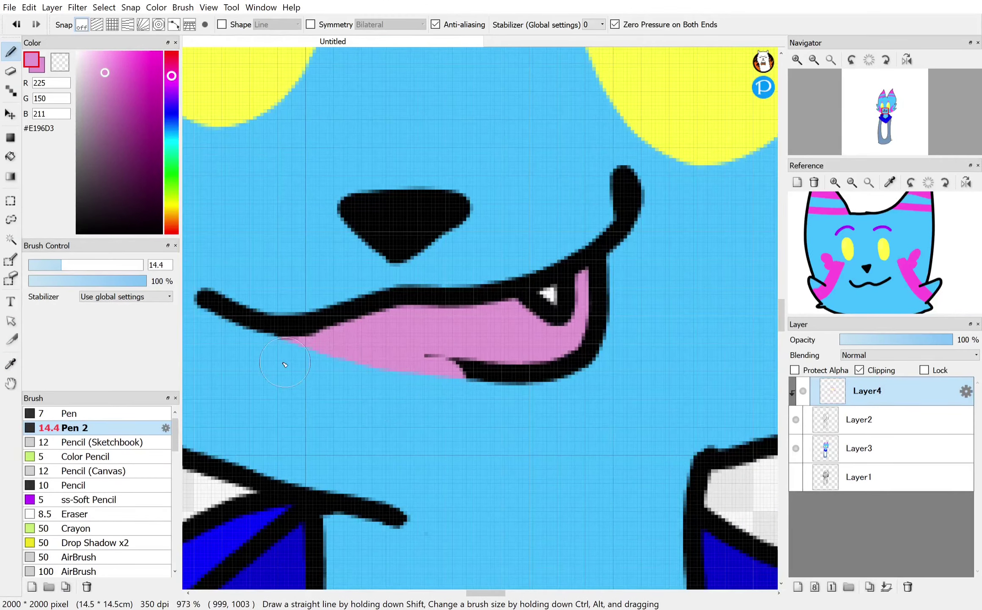
mouse_move(430, 369)
left_mouse_down()
mouse_move(508, 375)
mouse_move(563, 361)
mouse_move(596, 339)
mouse_move(611, 292)
left_mouse_up()
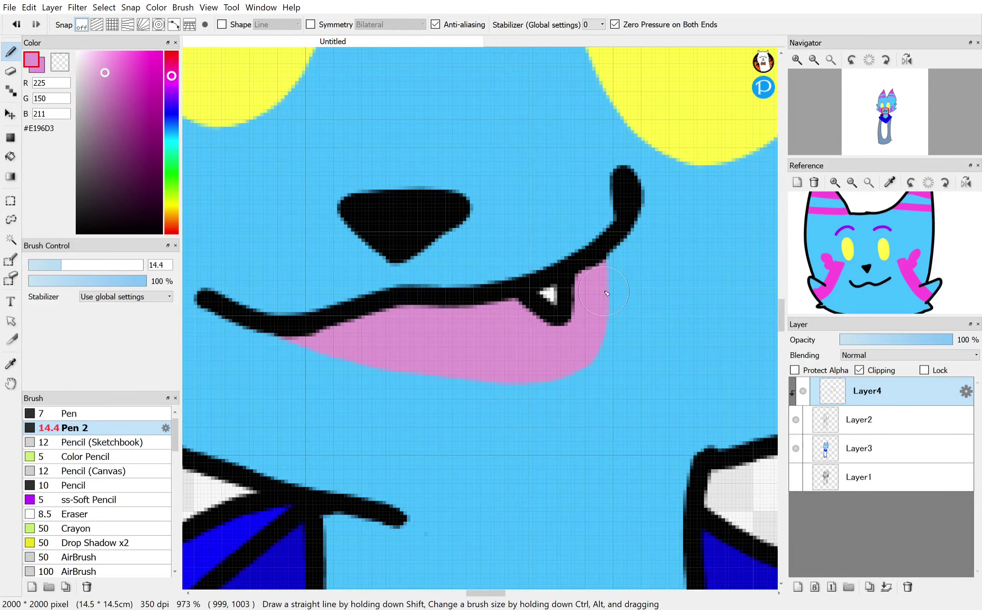
Step: Paint the tooth's outline white #FFFFFF with Pen 2 at size 3, and resample the mouth's pink #E196D3
scroll(652, 298, "up", 1)
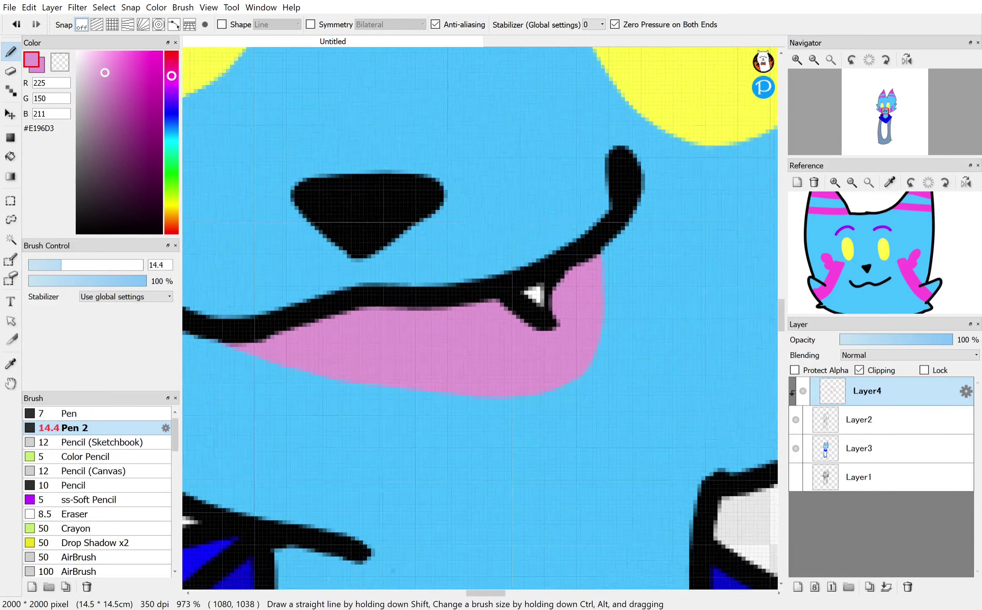
left_click_drag(112, 76, 41, 28)
left_click_drag(78, 269, 34, 267)
mouse_move(553, 315)
left_mouse_down()
mouse_move(533, 337)
mouse_move(574, 276)
mouse_move(492, 310)
mouse_move(556, 291)
mouse_move(516, 326)
left_mouse_up()
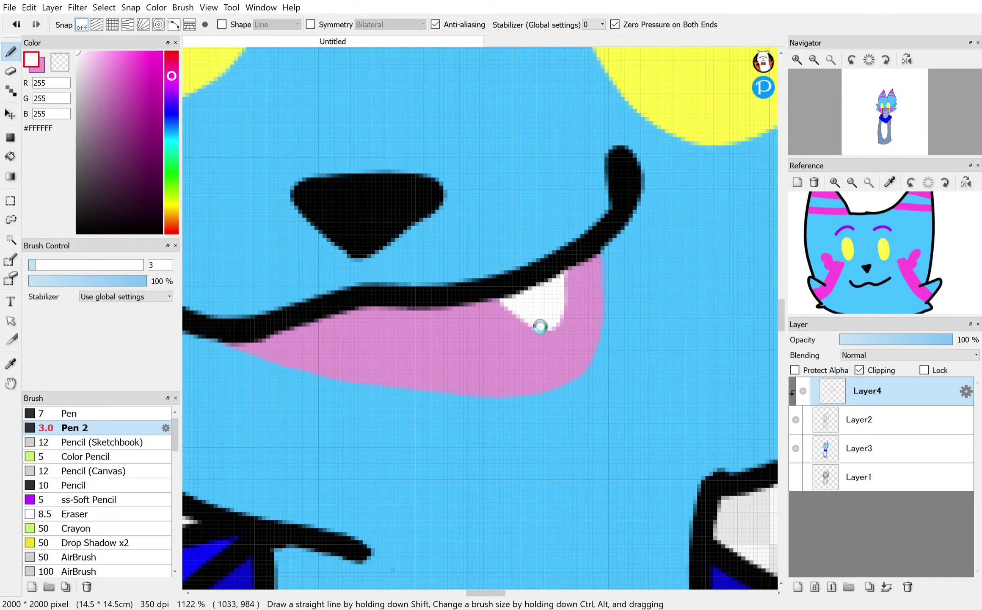
left_click(606, 296, "alt")
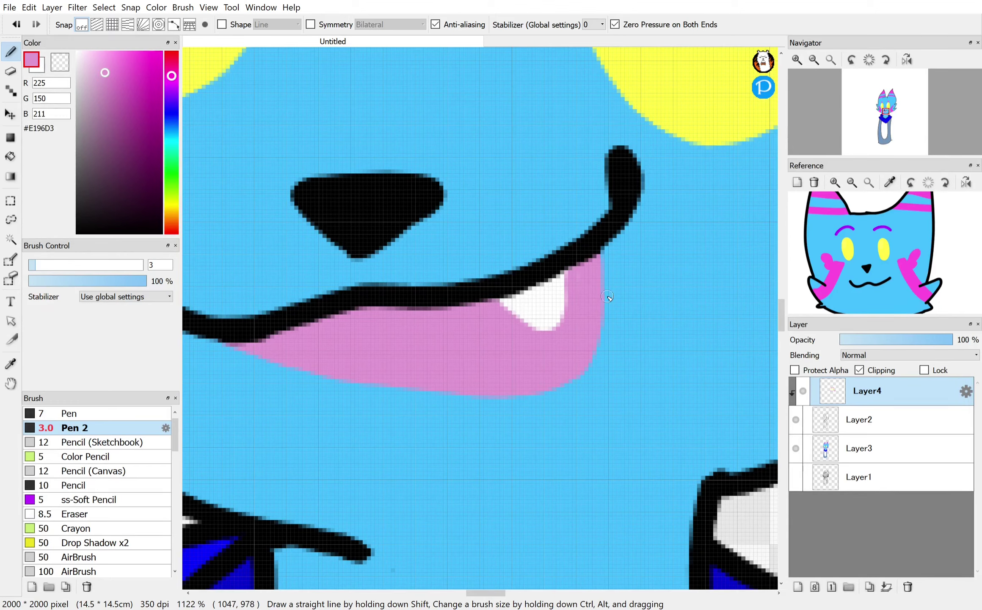
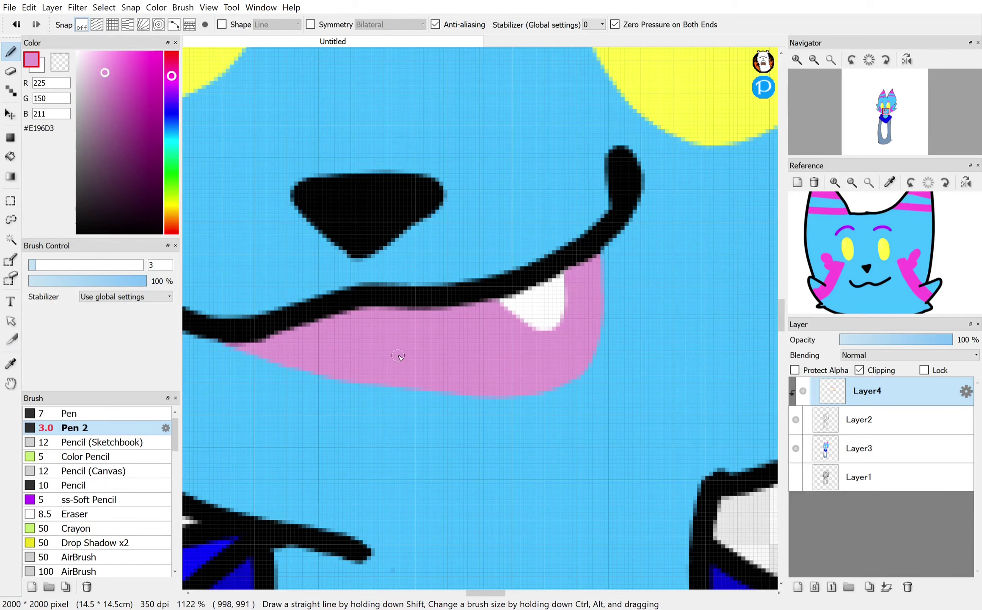
Step: Sample the body blue, darken it to #2585B8, and paint the whole black nose with it
left_click(10, 364)
left_click(192, 300)
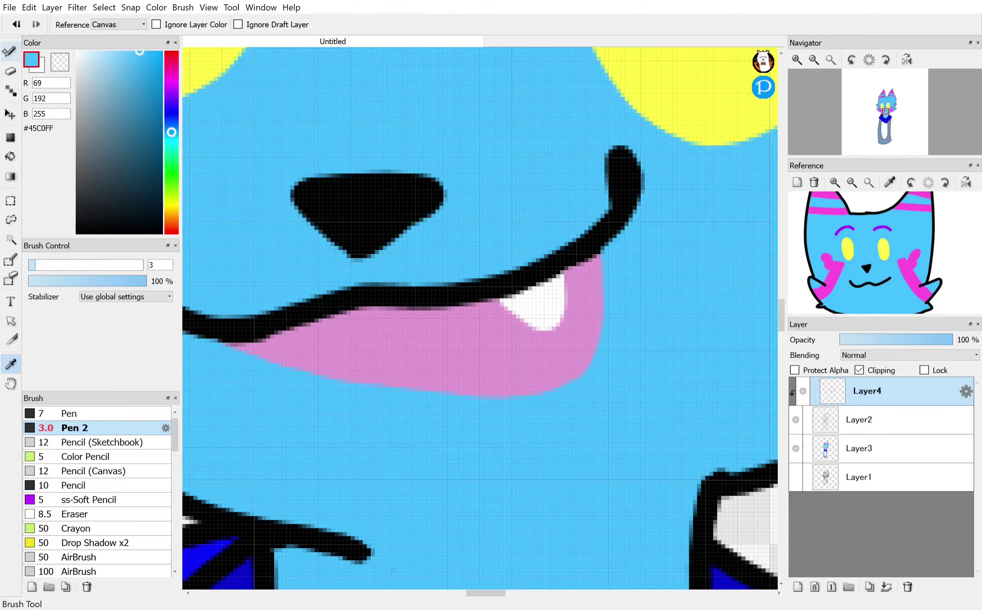
left_click(11, 51)
left_click(137, 70)
mouse_move(424, 214)
left_mouse_down()
mouse_move(438, 195)
mouse_move(360, 254)
mouse_move(400, 177)
left_mouse_up()
left_click(145, 103)
left_click_drag(360, 252, 438, 191)
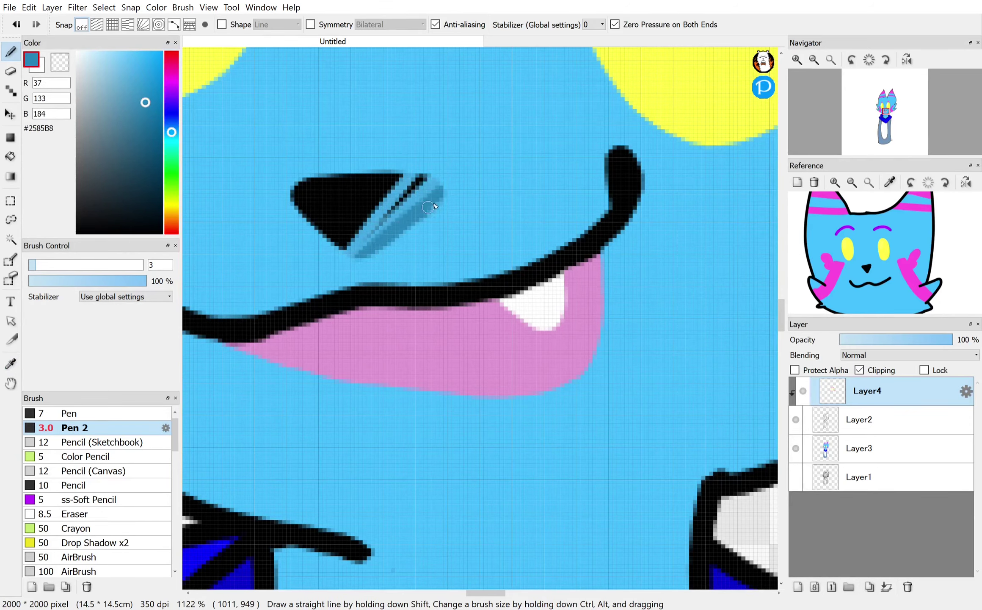
mouse_move(372, 239)
left_mouse_down()
mouse_move(392, 197)
mouse_move(343, 253)
left_mouse_up()
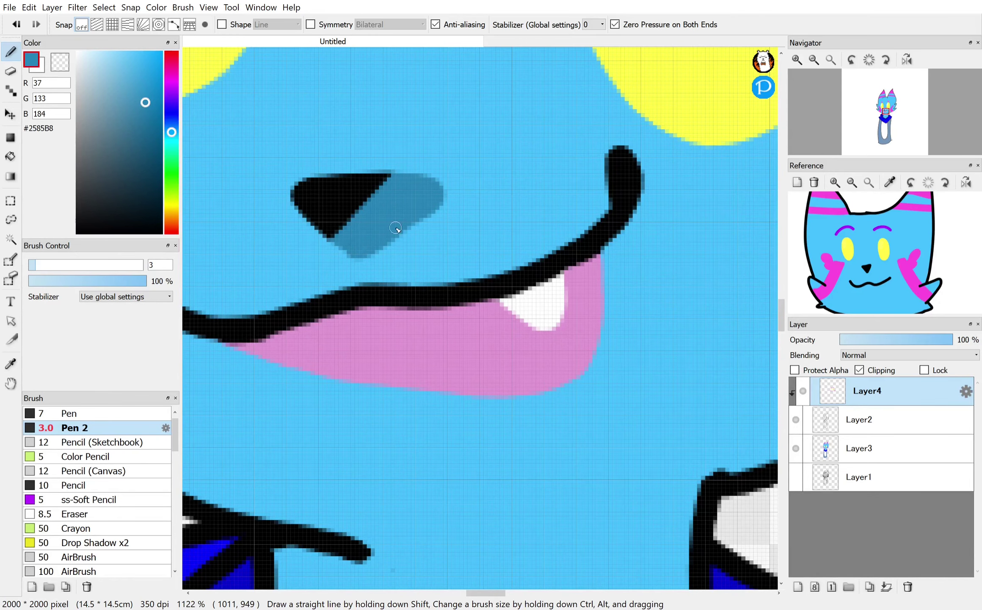
left_click_drag(394, 174, 319, 244)
mouse_move(358, 171)
left_mouse_down()
mouse_move(309, 225)
mouse_move(299, 212)
left_mouse_up()
mouse_move(318, 177)
left_mouse_down()
mouse_move(303, 182)
mouse_move(296, 203)
left_mouse_up()
Step: Add a new clipped layer directly above the line-art layer, Layer2
scroll(534, 360, "down", 3)
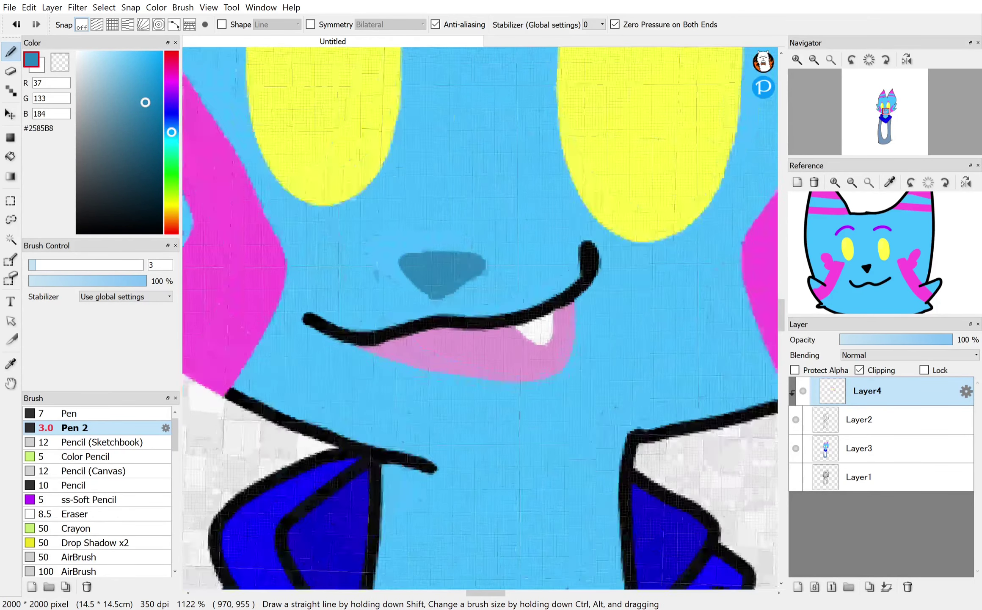
scroll(576, 309, "down", 2)
scroll(575, 309, "up", 5)
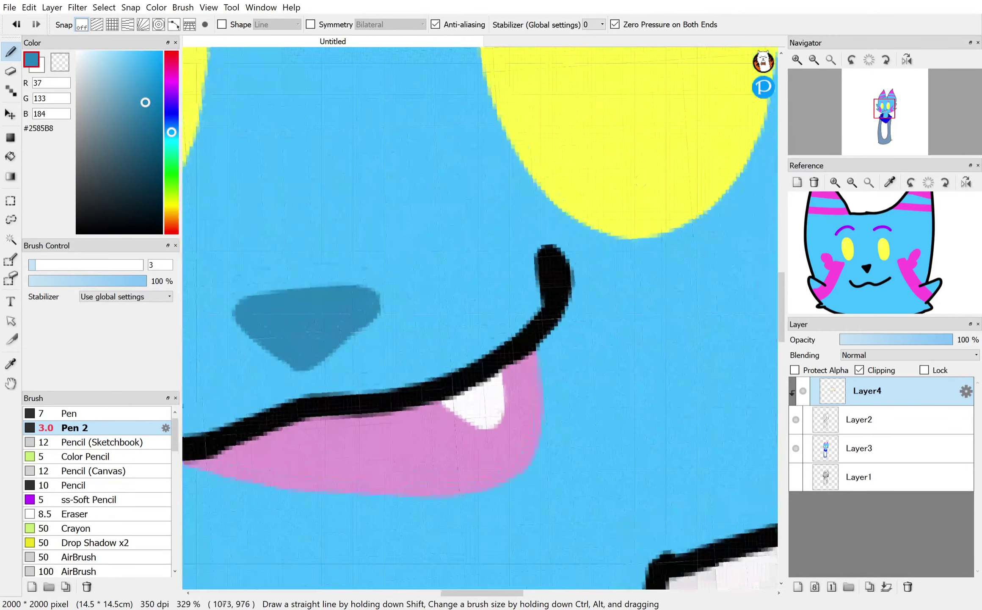
scroll(629, 238, "up", 2)
left_click_drag(588, 265, 555, 298)
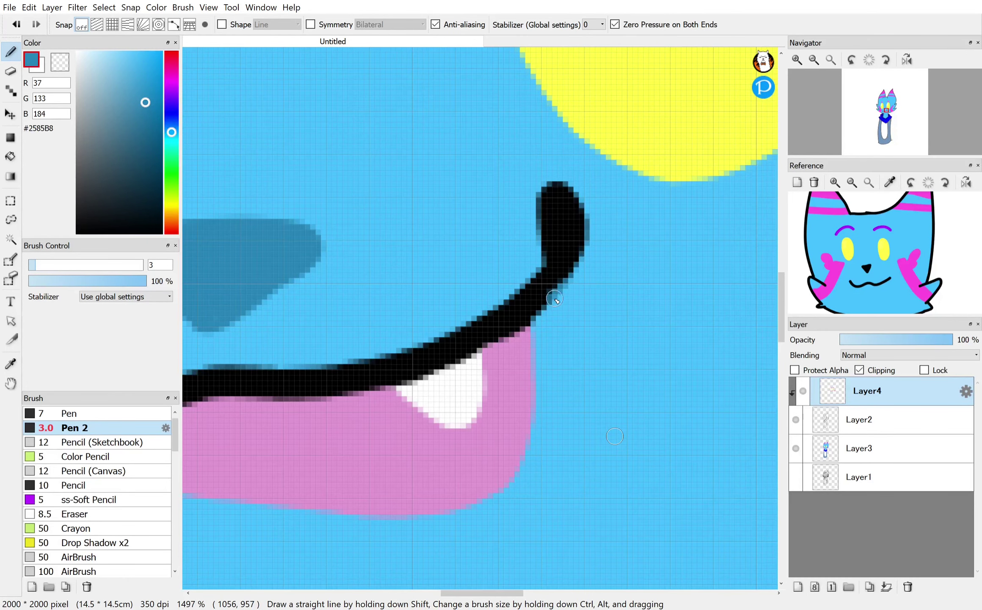
left_click(845, 423)
left_click(798, 586)
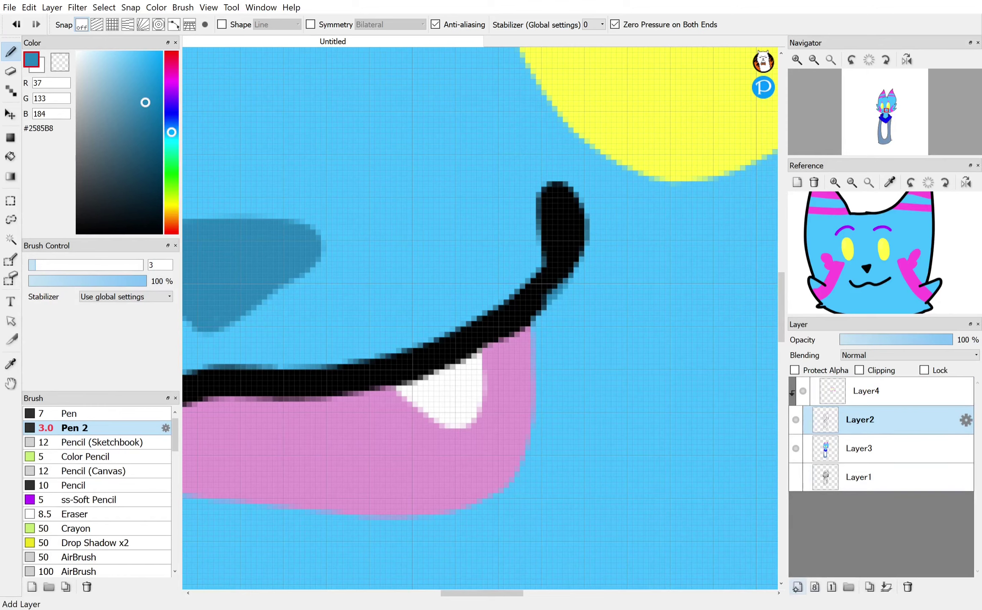
Step: Recolour the black smile line dark blue #2585B8 on the new clipped layer using filled rectangles
mouse_move(563, 273)
left_mouse_down()
mouse_move(453, 369)
mouse_move(407, 379)
left_mouse_up()
left_click(10, 138)
left_click_drag(364, 224, 626, 427)
left_click_drag(509, 171, 598, 290)
left_click_drag(508, 491, 665, 390)
scroll(665, 391, "down", 2)
left_click_drag(627, 256, 234, 397)
scroll(235, 397, "down", 3)
scroll(406, 551, "down", 2)
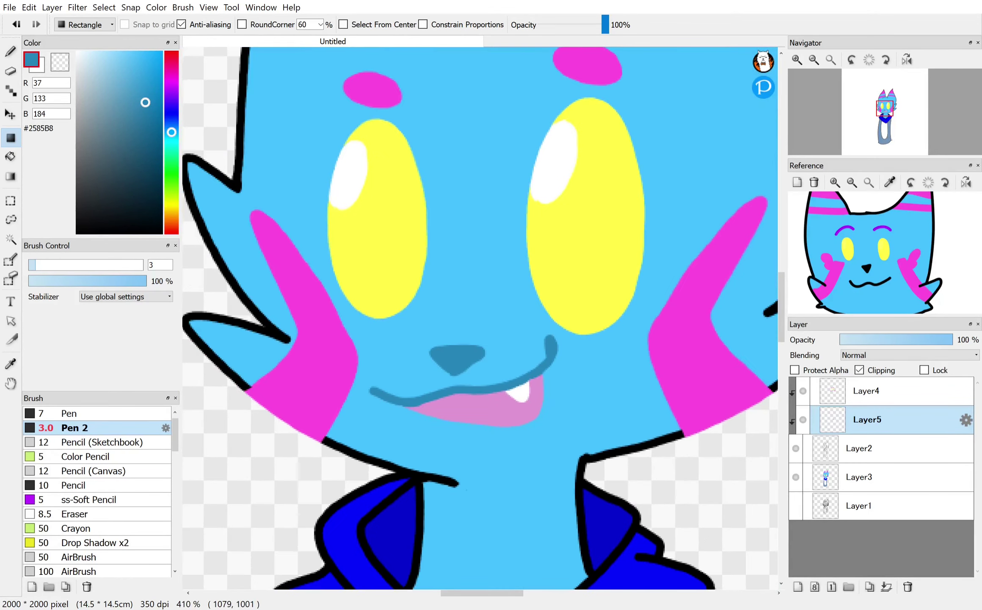
Step: On Layer4, touch up the mouth's narrow corner beneath the smile line with the sampled mouth pink #E196D3
left_click(829, 400)
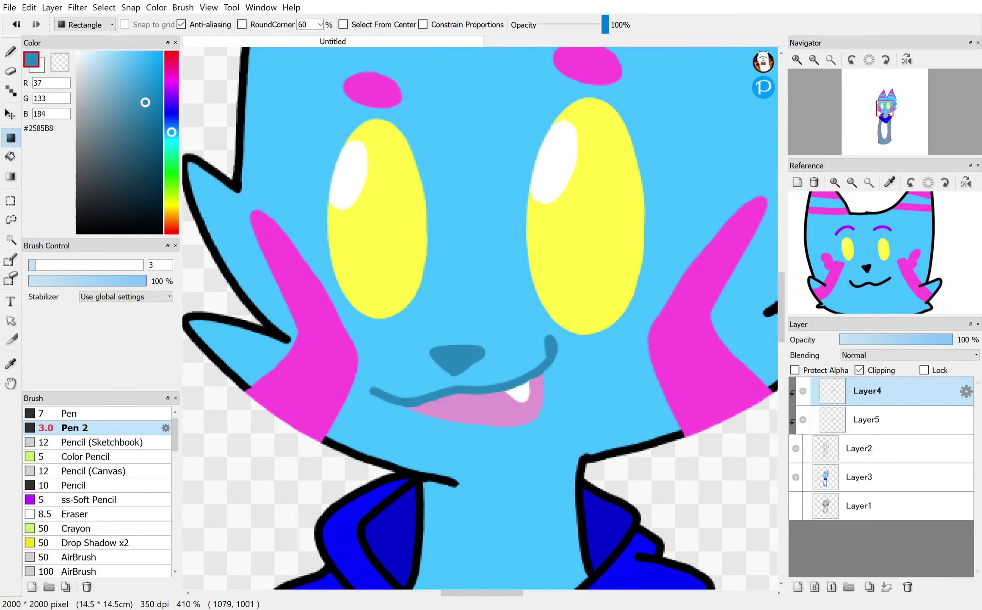
scroll(428, 418, "up", 6)
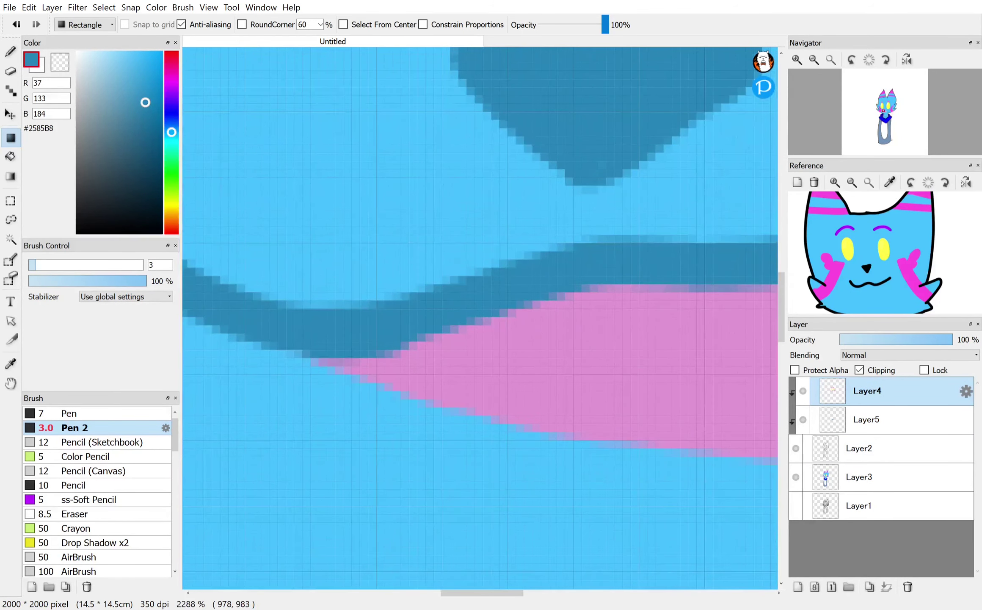
left_click(10, 364)
left_click(472, 357)
key("b")
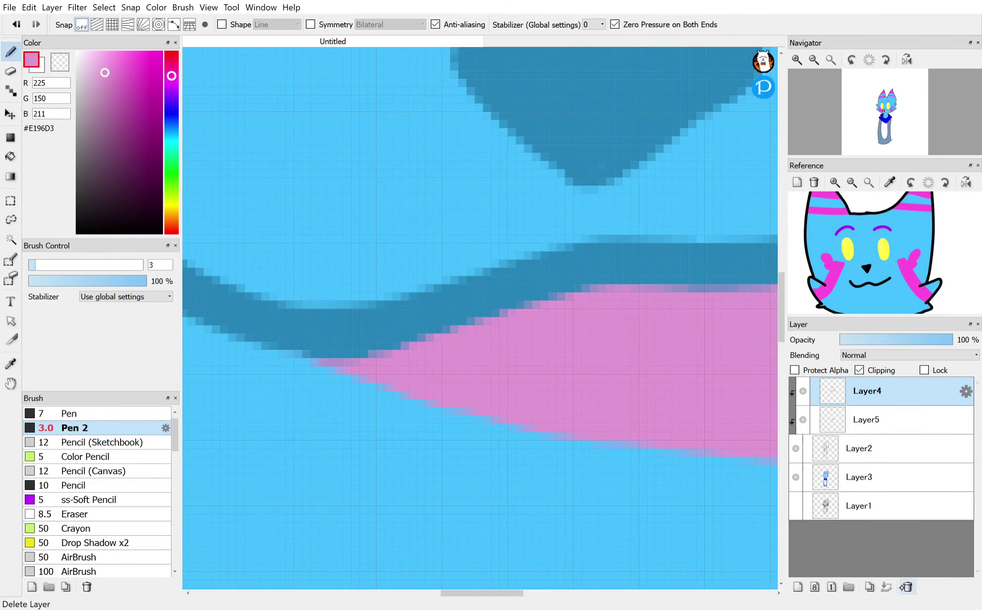
scroll(559, 303, "down", 10)
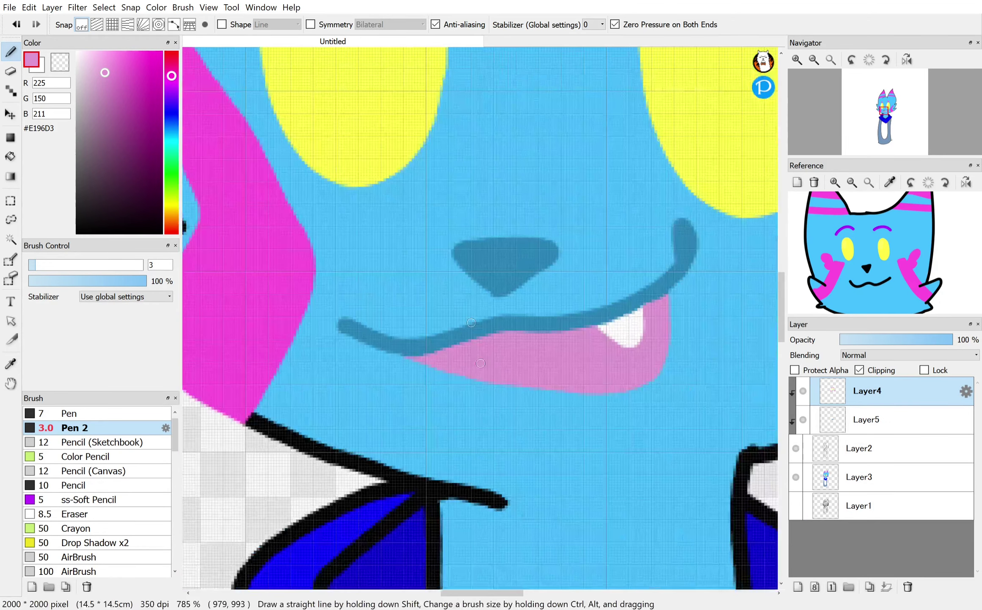
scroll(559, 303, "down", 4)
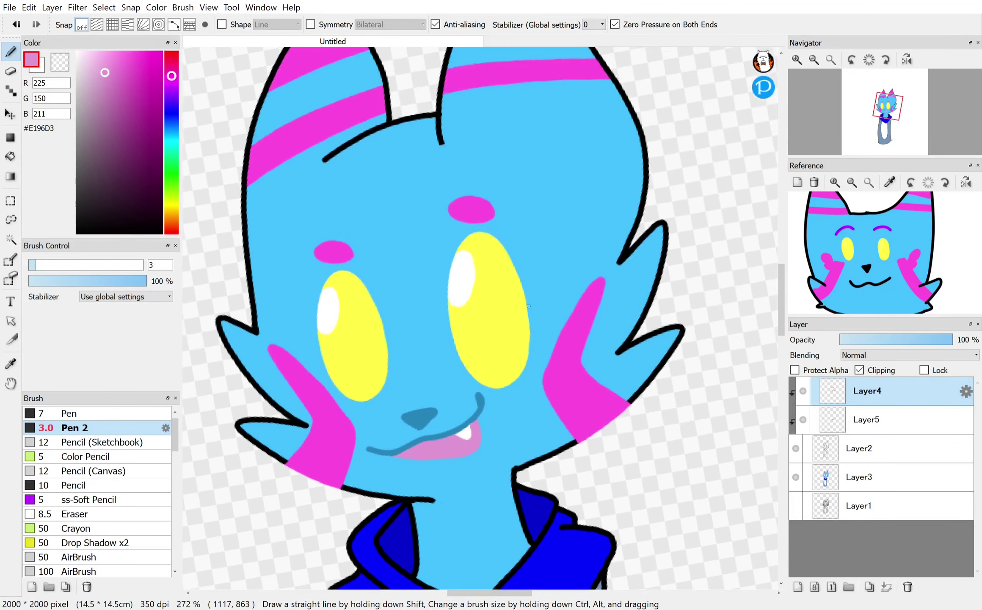
Step: Sample the body blue #45C0FF and fill a rectangle on Layer4 over the ear outlines at the viewer's left and between the ears
key("i")
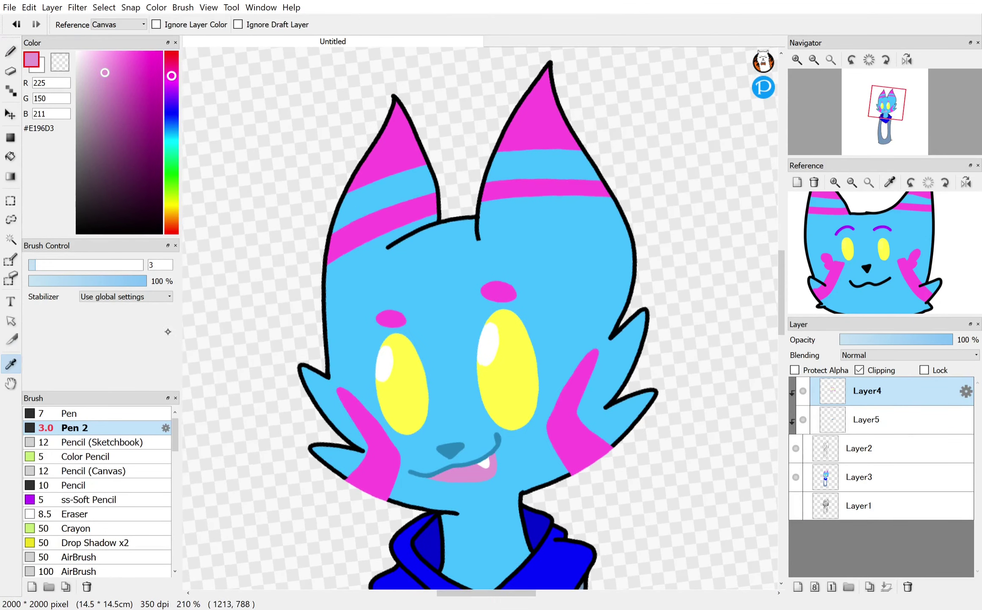
left_click(486, 259)
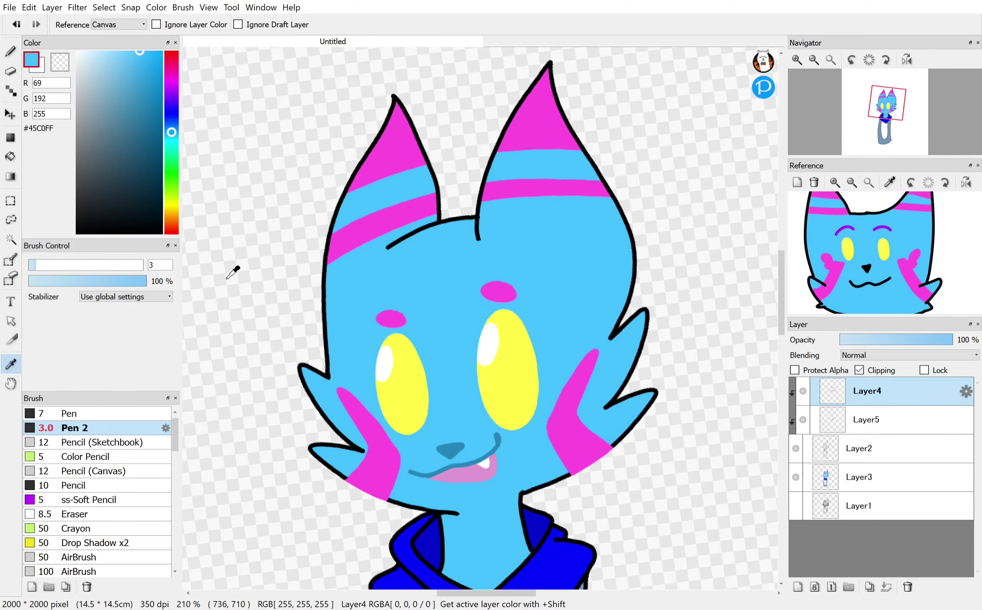
left_click(11, 138)
left_click_drag(322, 85, 531, 273)
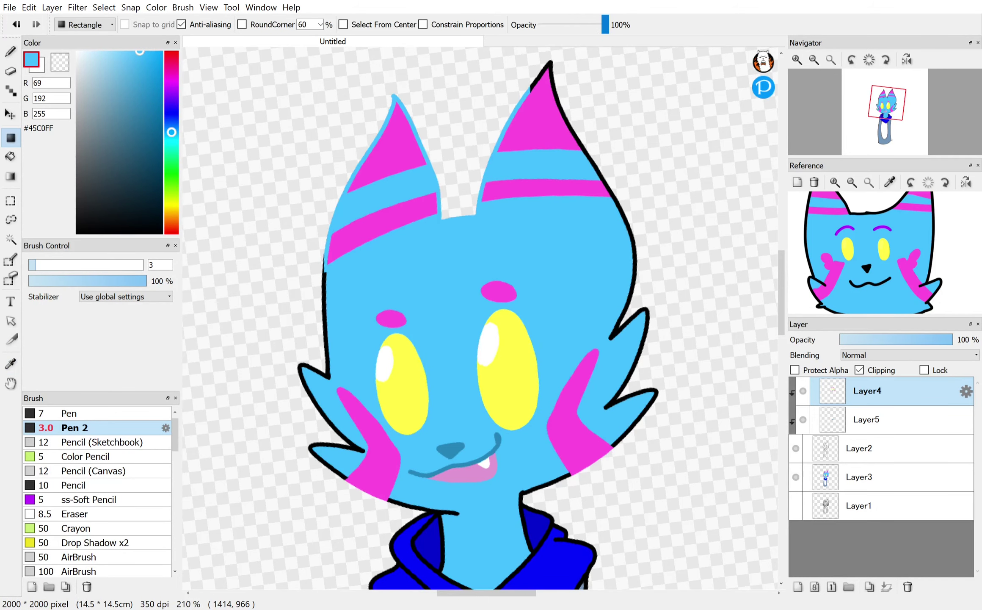
scroll(551, 123, "down", 1)
left_click_drag(368, 114, 631, 481)
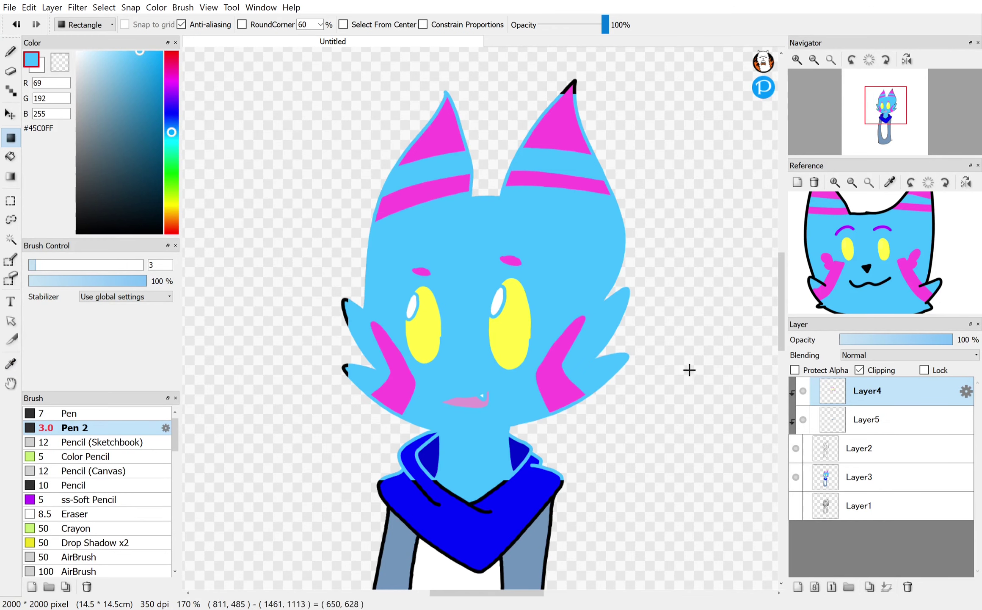
left_click_drag(631, 72, 257, 461)
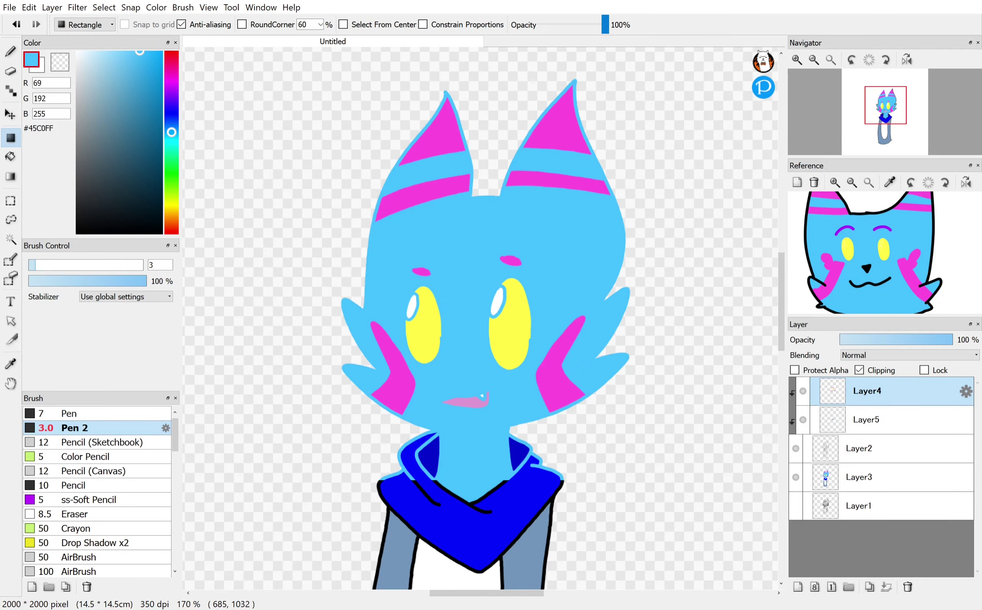
key("ctrl+z")
key("ctrl+z")
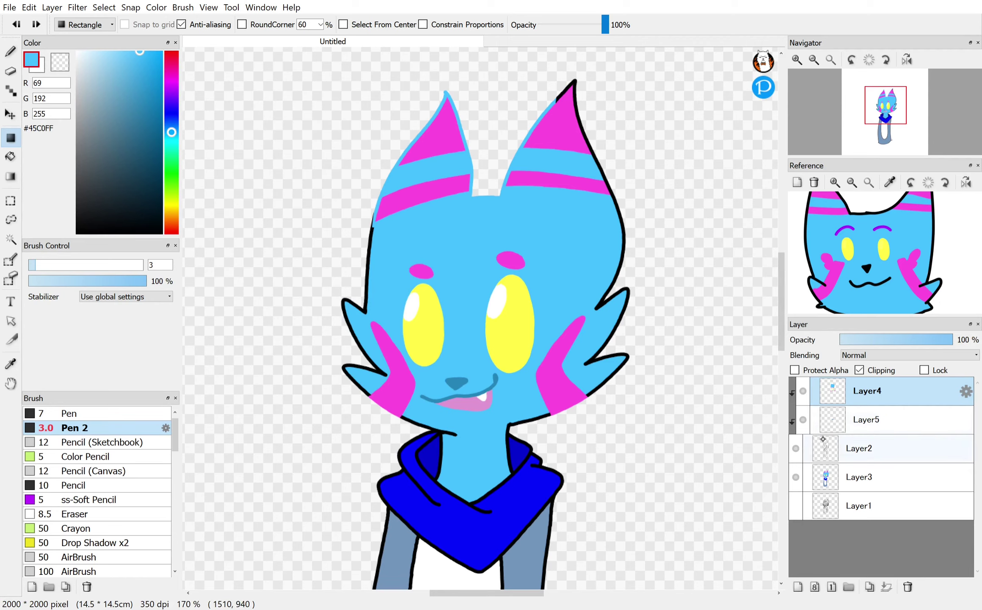
Step: Add a clipped layer directly above Layer2 and fill rectangles in body blue #45C0FF over the remaining head outlines
left_click(889, 447)
left_click(798, 586)
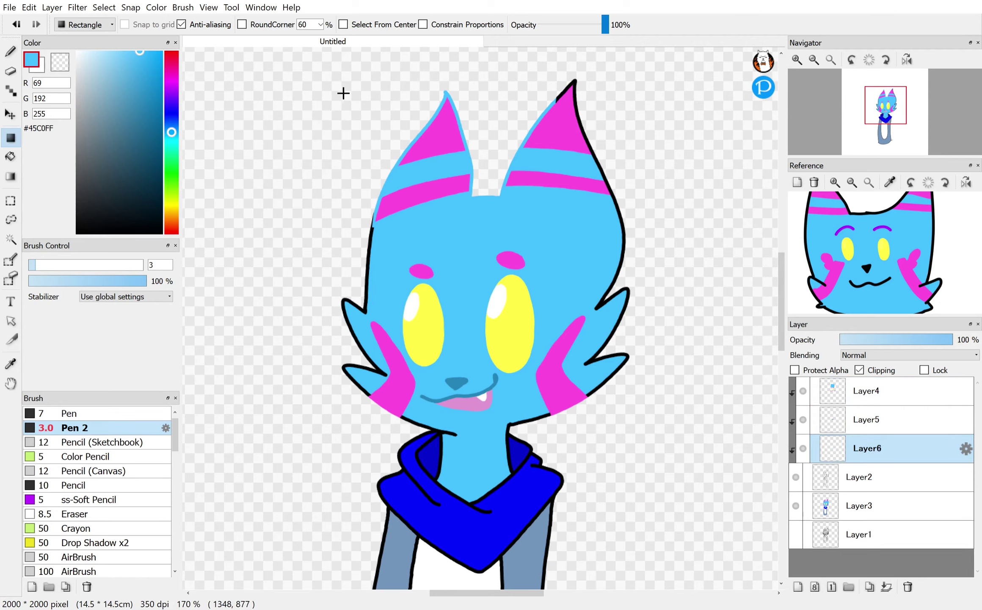
left_click_drag(280, 108, 657, 485)
left_click_drag(634, 72, 373, 280)
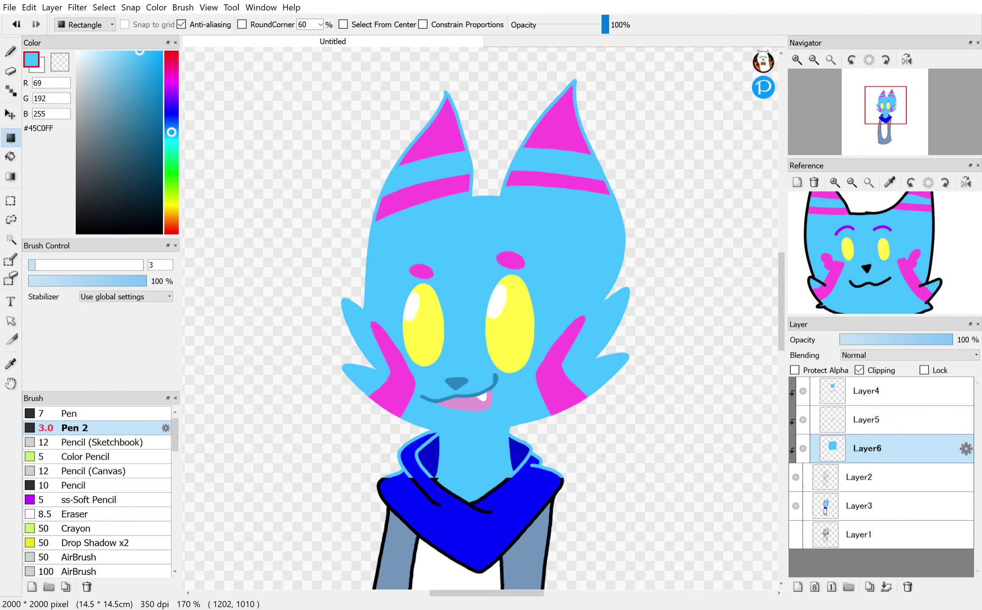
Step: Sample the marking pink #FF4FE0 from the lower ear stripe and set Layer6's opacity to 43%
key("i")
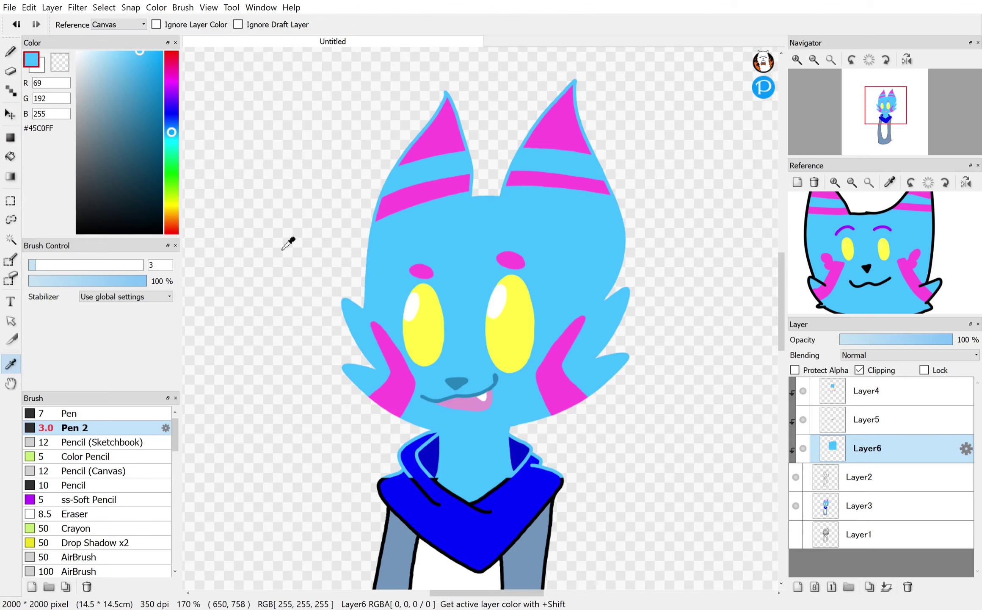
left_click(396, 201)
key("b")
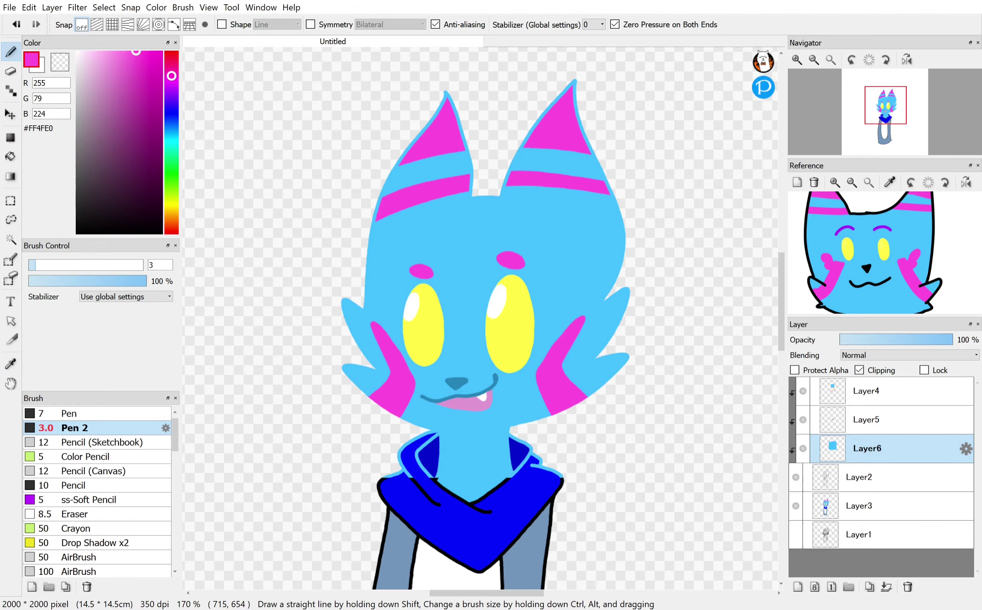
left_click(888, 339)
Step: On Layer4, paint the outer outline beside the lower stripe of the viewer's left ear pink with a 12.8 px pen
scroll(373, 237, "up", 3)
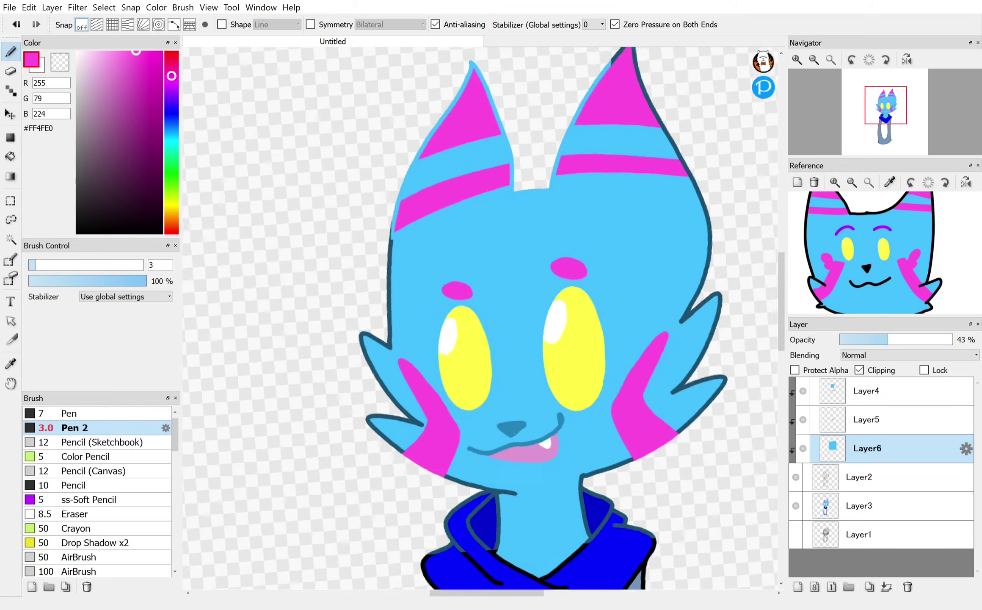
scroll(472, 250, "up", 3)
scroll(501, 281, "up", 6)
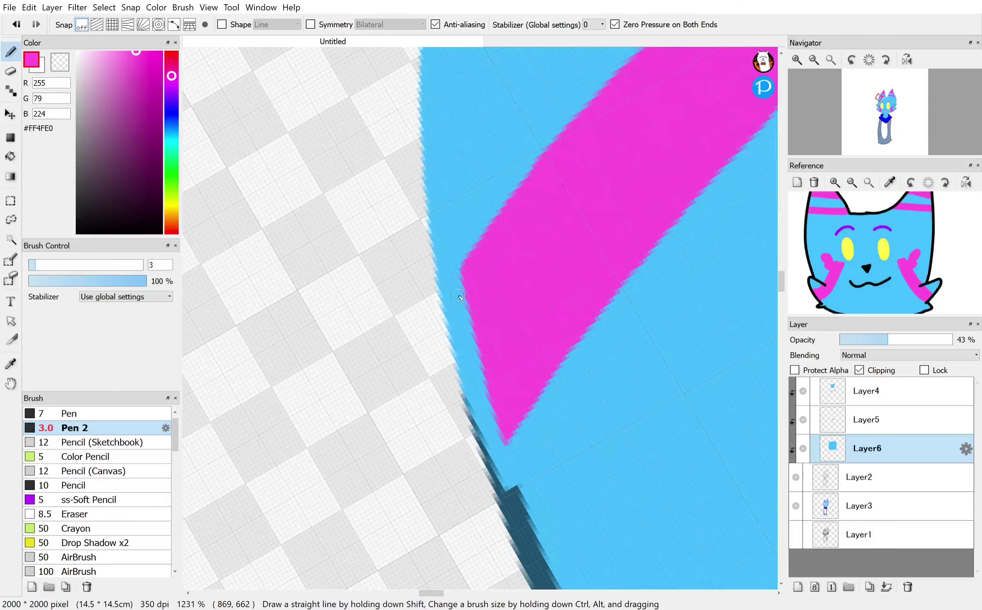
left_click(58, 261)
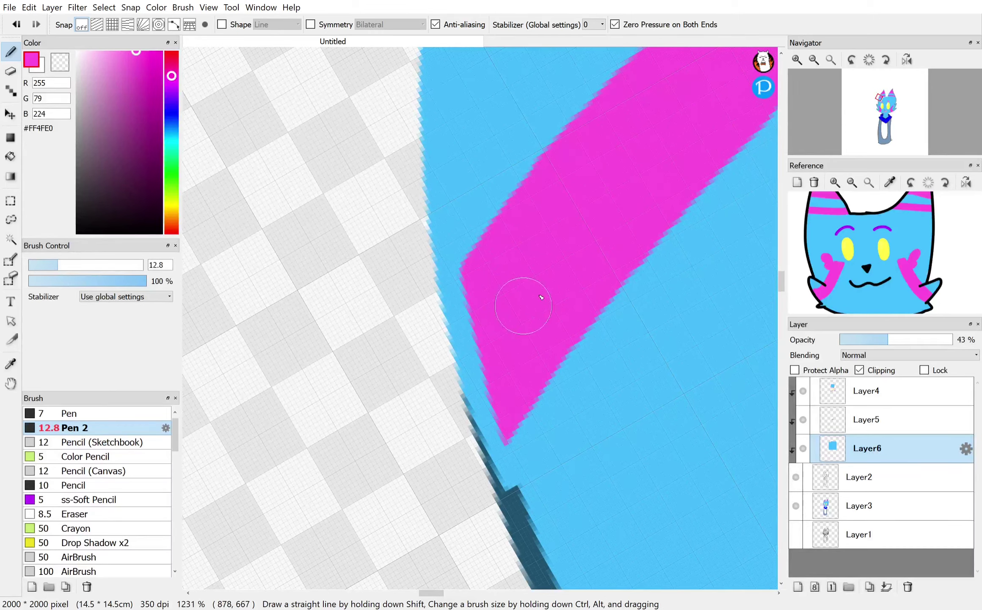
left_click(851, 424)
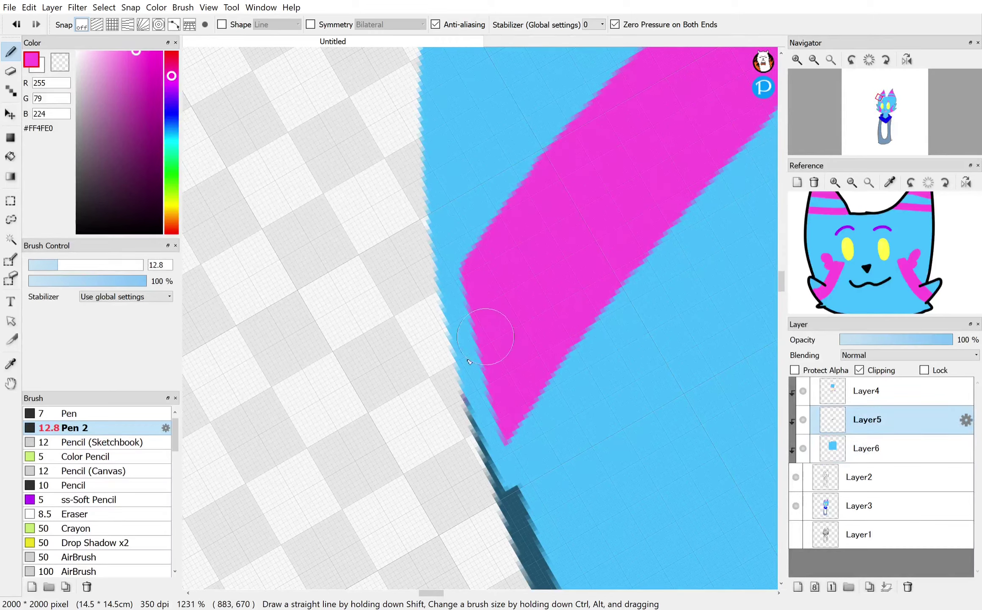
left_click(846, 393)
mouse_move(524, 324)
left_mouse_down()
mouse_move(440, 381)
mouse_move(520, 272)
mouse_move(478, 286)
mouse_move(432, 352)
mouse_move(508, 266)
mouse_move(449, 348)
mouse_move(488, 276)
mouse_move(433, 365)
mouse_move(502, 265)
mouse_move(466, 332)
left_mouse_up()
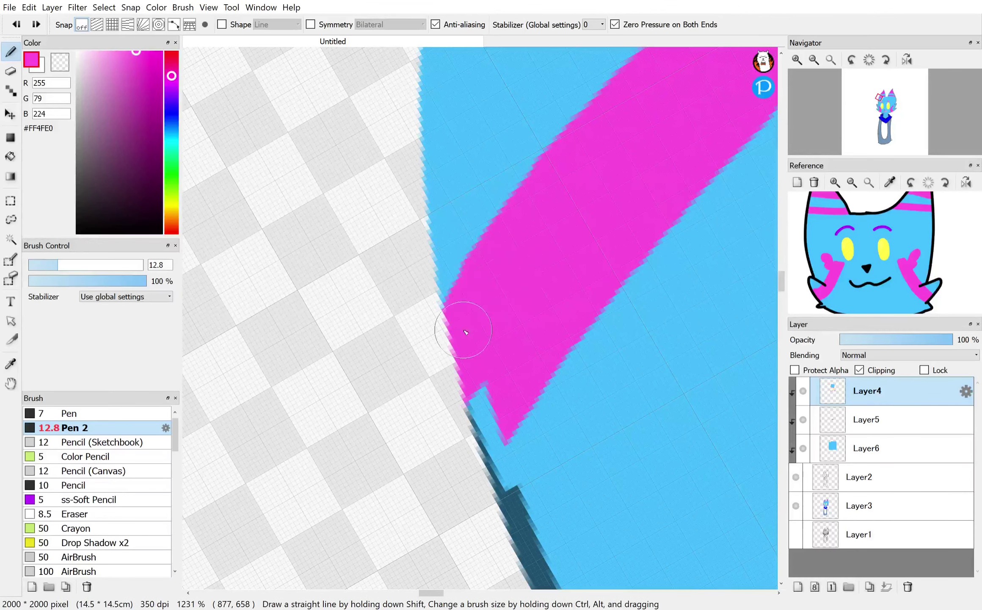
left_click_drag(482, 292, 423, 397)
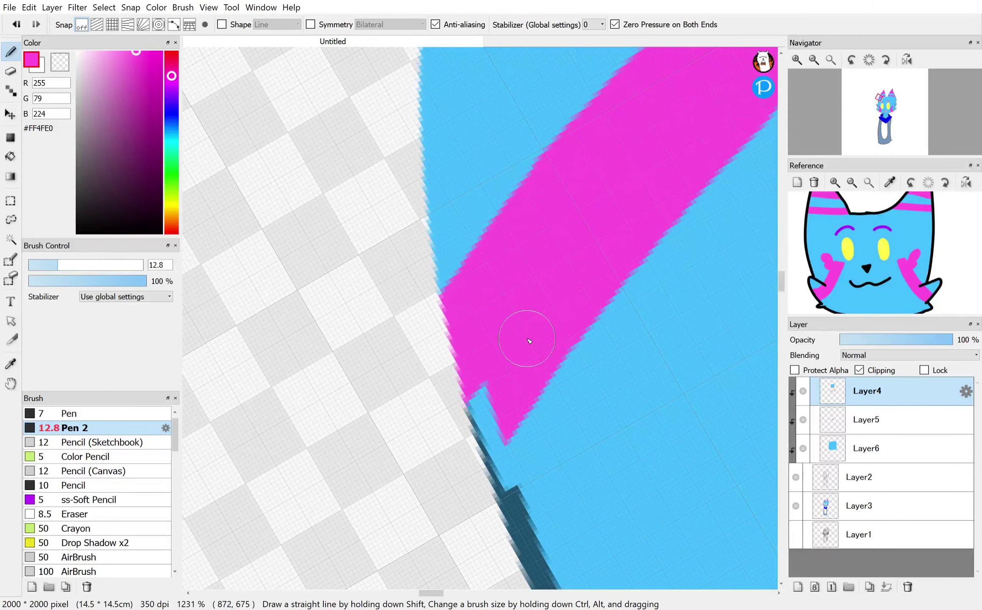
left_click_drag(528, 346, 461, 438)
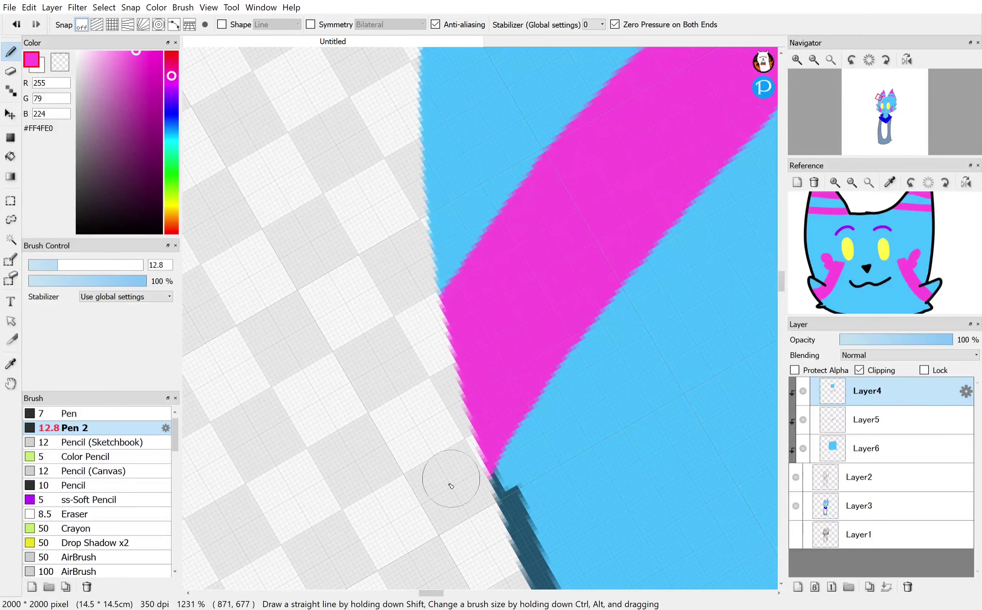
Step: Paint both outlines around the pink tip of the viewer's left ear in the same pink
scroll(431, 472, "up", 10)
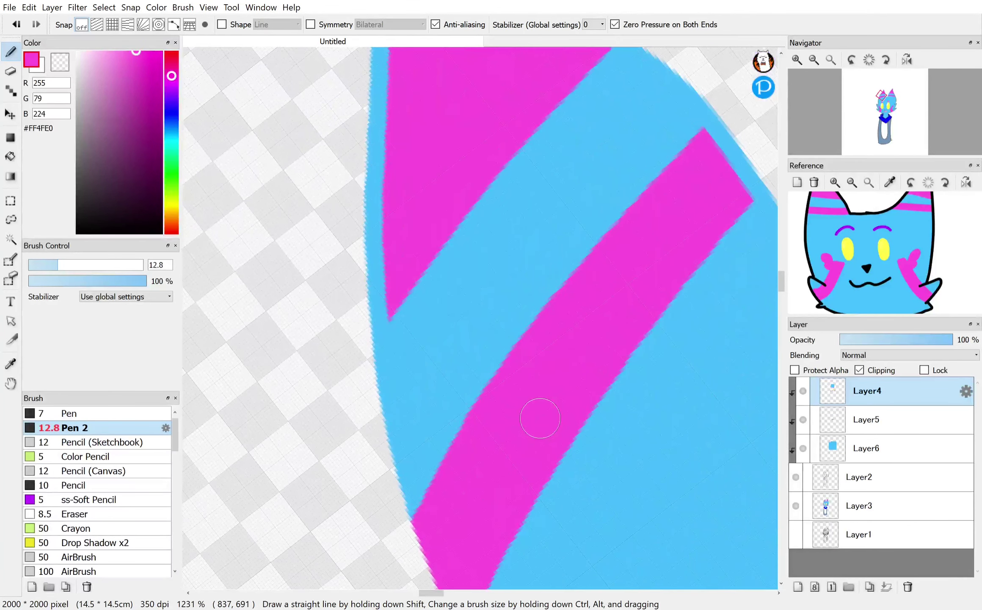
scroll(574, 318, "down", 2)
mouse_move(438, 127)
left_mouse_down()
mouse_move(351, 66)
mouse_move(360, 94)
mouse_move(358, 264)
mouse_move(387, 285)
left_mouse_up()
left_click_drag(411, 356, 341, 478)
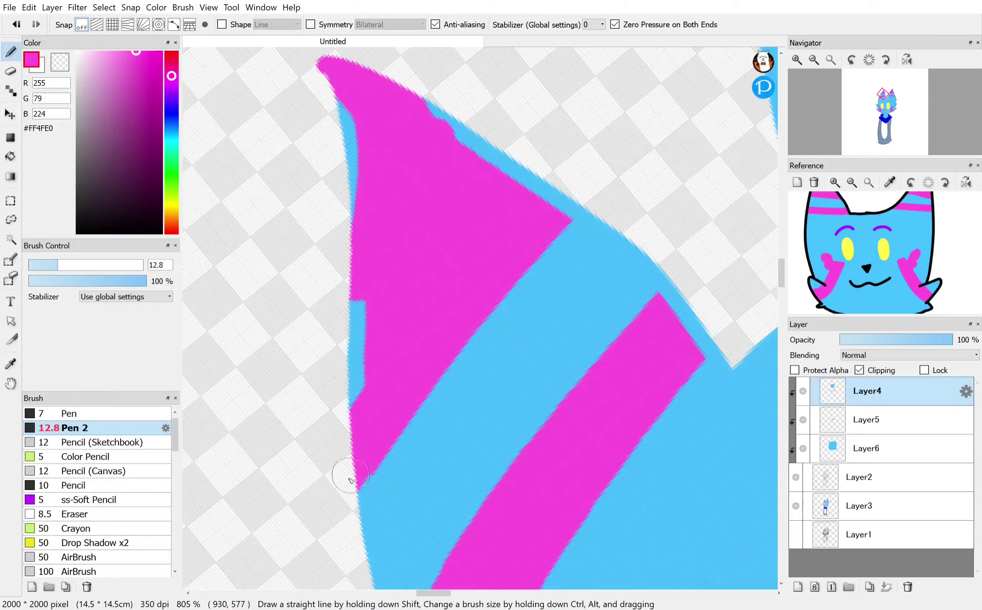
mouse_move(324, 511)
left_mouse_down()
mouse_move(372, 355)
mouse_move(355, 423)
mouse_move(359, 275)
mouse_move(351, 193)
left_mouse_up()
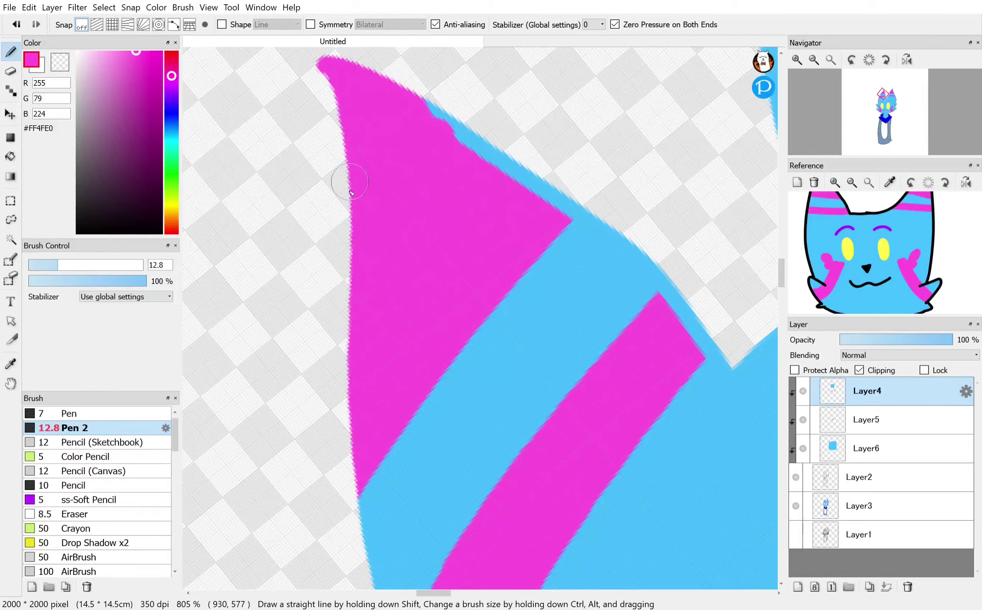
mouse_move(486, 247)
left_mouse_down()
mouse_move(571, 186)
mouse_move(517, 239)
mouse_move(585, 184)
mouse_move(500, 259)
mouse_move(586, 182)
mouse_move(548, 194)
mouse_move(378, 86)
left_mouse_up()
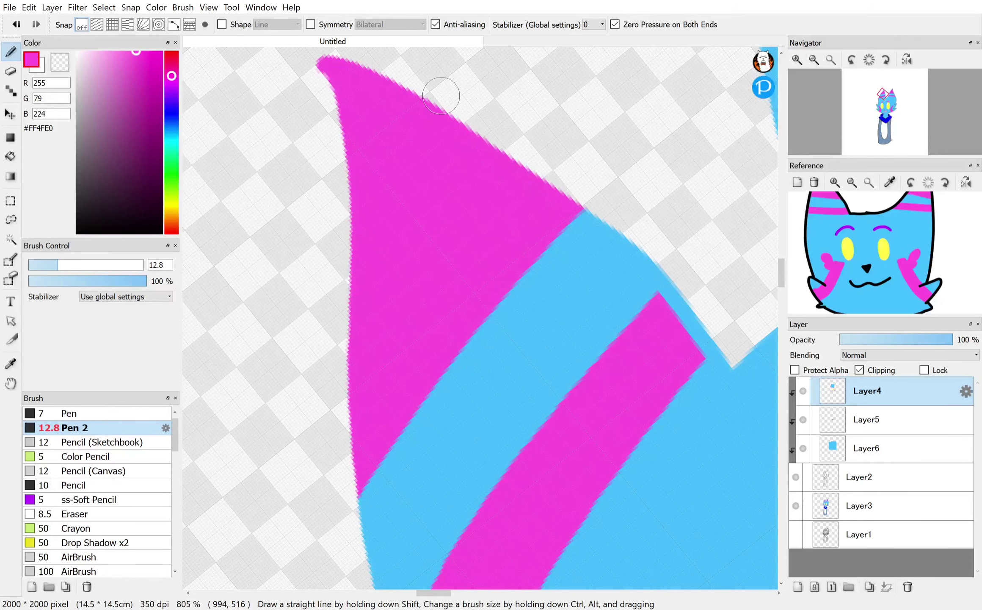
Step: Extend the pink lower stripe of the viewer's left ear over the outline at its inner end
left_click_drag(584, 209, 497, 129)
mouse_move(589, 240)
left_mouse_down()
mouse_move(611, 215)
mouse_move(599, 210)
left_mouse_up()
left_click_drag(565, 274, 614, 257)
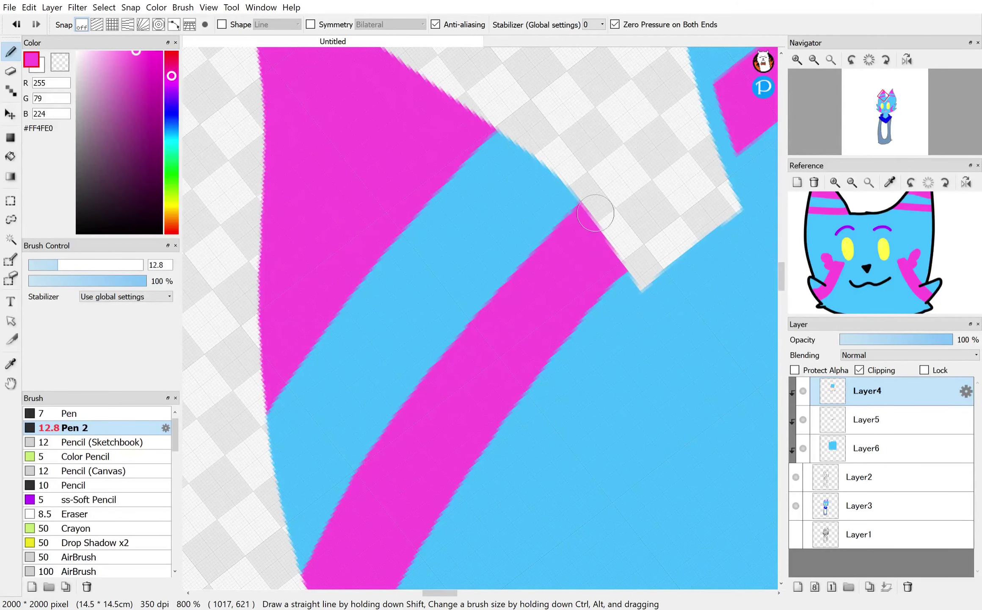
Step: Paint both outlines around the pink tip of the viewer's right ear pink on Layer4
left_click_drag(595, 213, 402, 550)
mouse_move(480, 318)
left_mouse_down()
mouse_move(450, 377)
mouse_move(438, 375)
left_mouse_up()
mouse_move(319, 154)
left_mouse_down()
mouse_move(325, 77)
mouse_move(337, 70)
left_mouse_up()
scroll(342, 84, "down", 1)
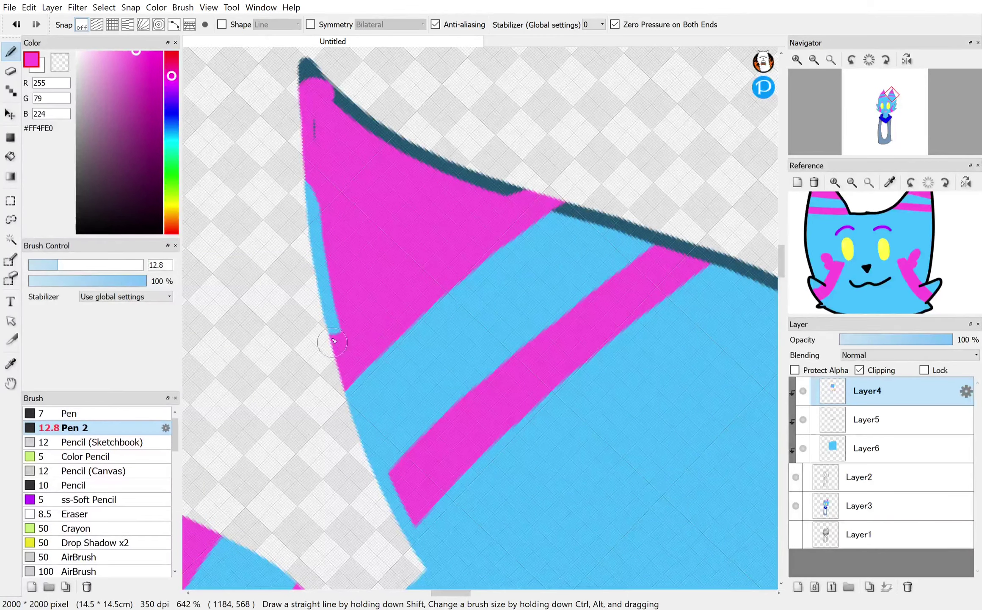
mouse_move(328, 345)
left_mouse_down()
mouse_move(313, 216)
mouse_move(308, 69)
mouse_move(363, 104)
left_mouse_up()
mouse_move(523, 193)
left_mouse_down()
mouse_move(493, 193)
mouse_move(343, 98)
left_mouse_up()
Step: Extend the lower stripe of the viewer's right ear in pink over the outlines at both ends, redoing the outer end once
left_click_drag(717, 239, 660, 269)
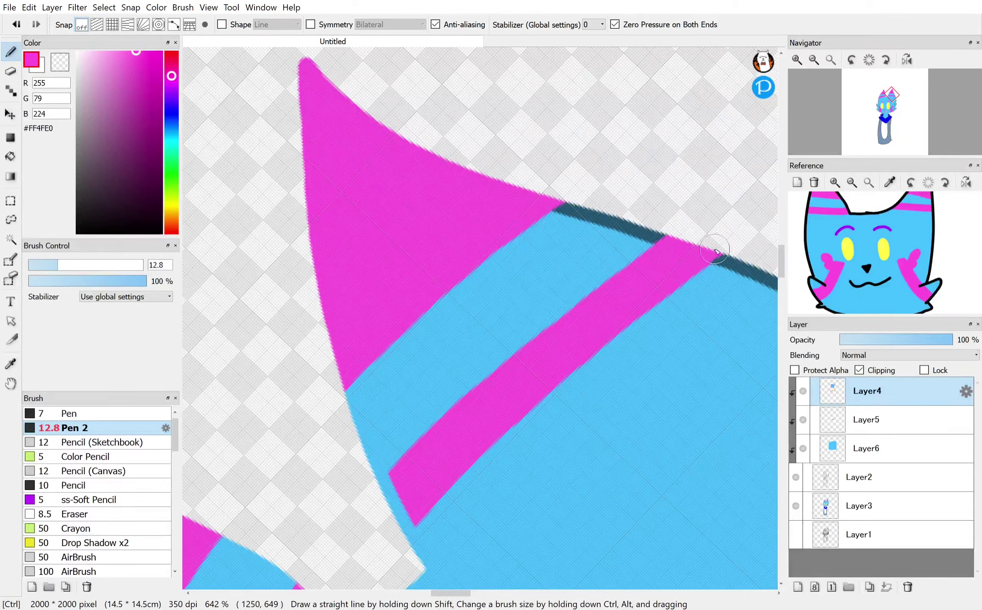
key("ctrl+z")
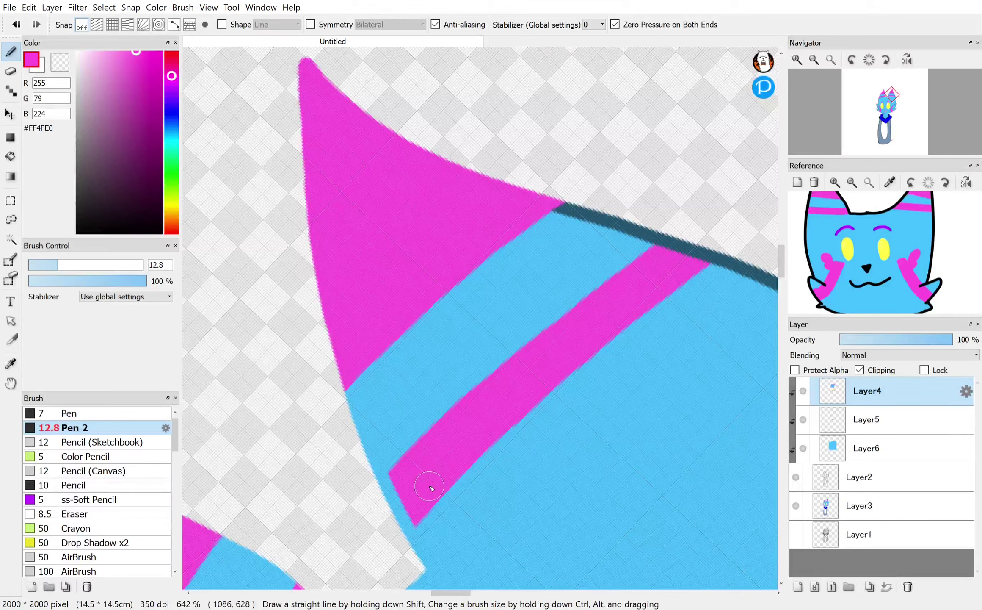
left_click_drag(432, 488, 397, 528)
left_click_drag(415, 478, 381, 510)
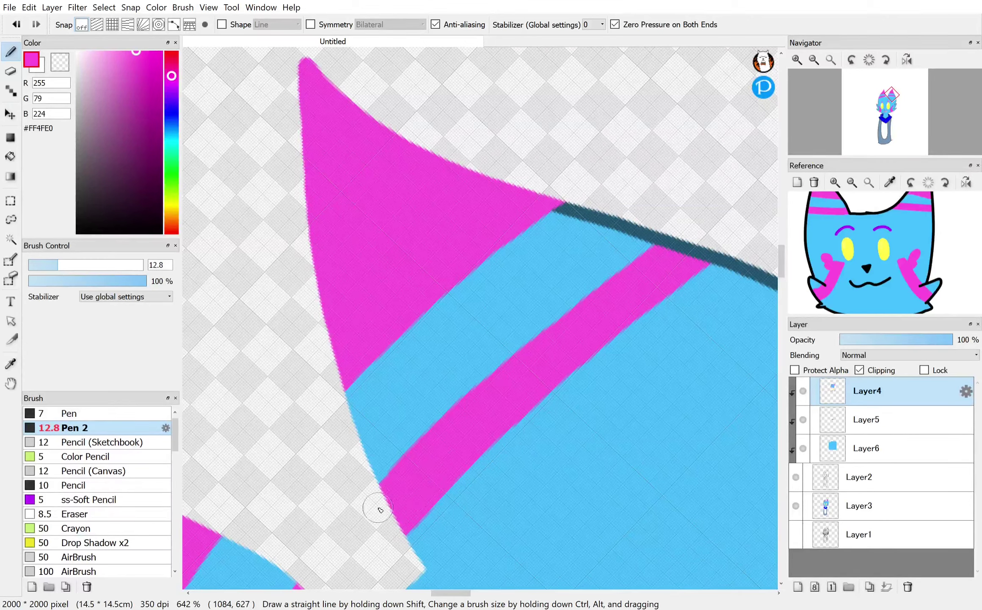
mouse_move(647, 279)
left_mouse_down()
mouse_move(658, 259)
mouse_move(691, 242)
left_mouse_up()
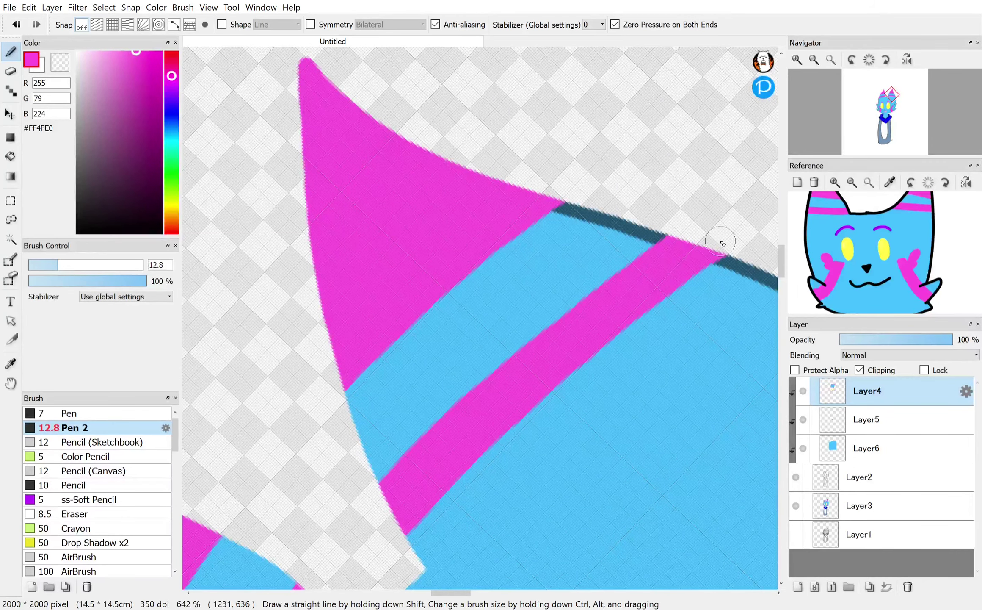
scroll(578, 240, "down", 2)
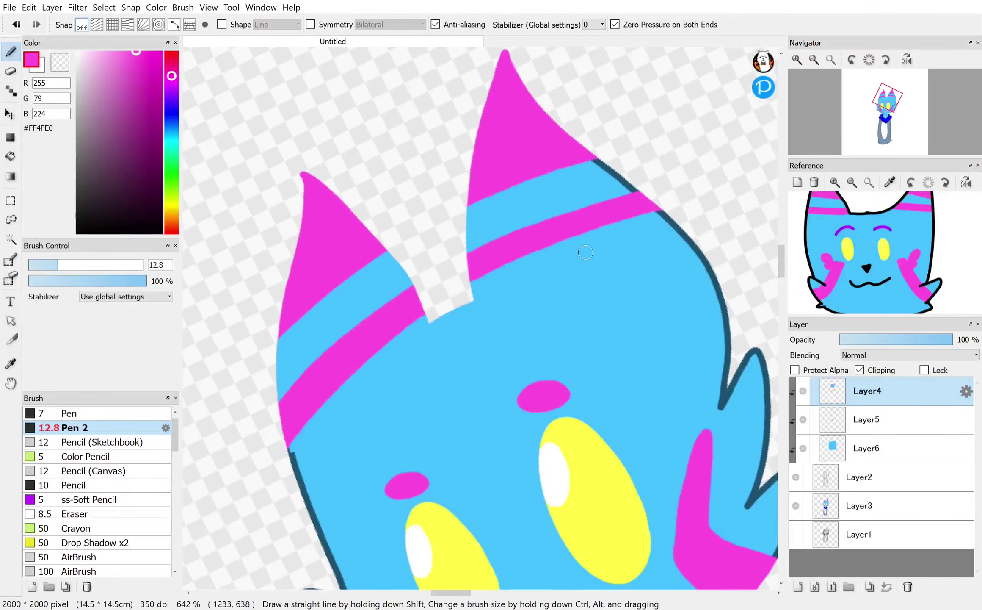
scroll(578, 241, "down", 2)
scroll(578, 240, "down", 3)
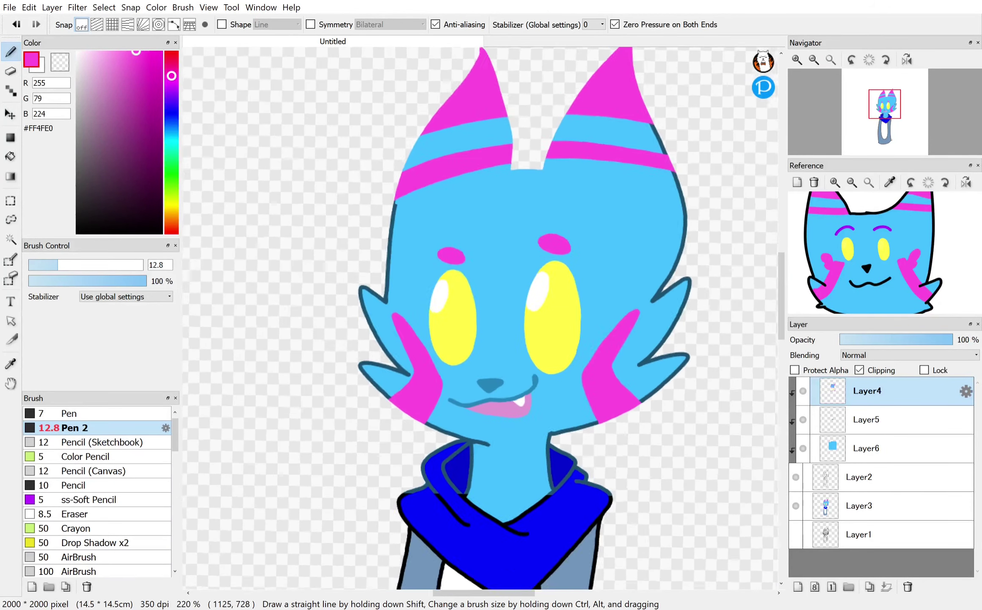
Step: Set Layer6 to 100% opacity, sample the scarf blue #0600FF and paint over the scarf's outer outlines and fold lines
left_click(875, 410)
left_click(893, 444)
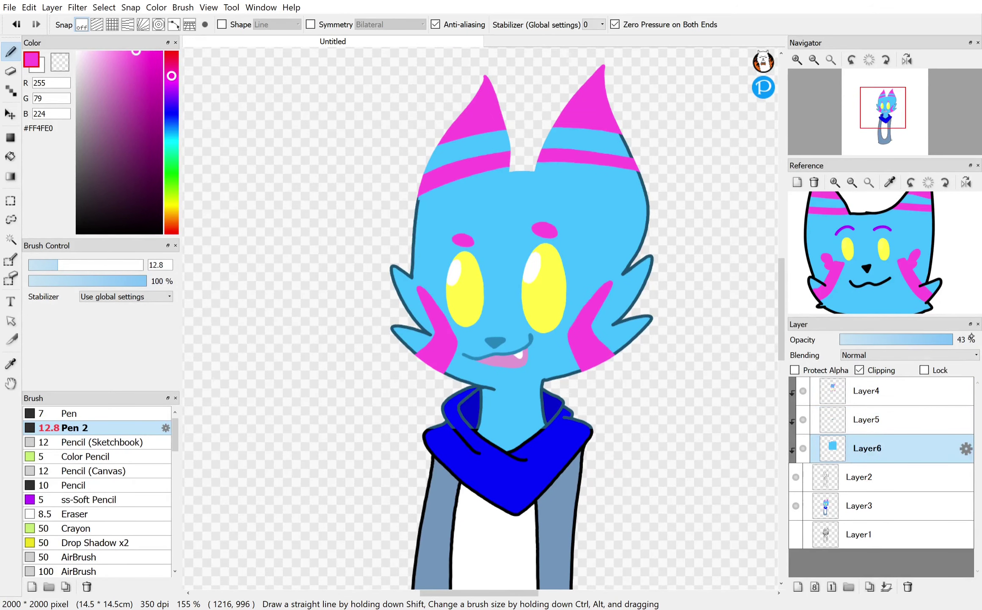
scroll(633, 483, "up", 5)
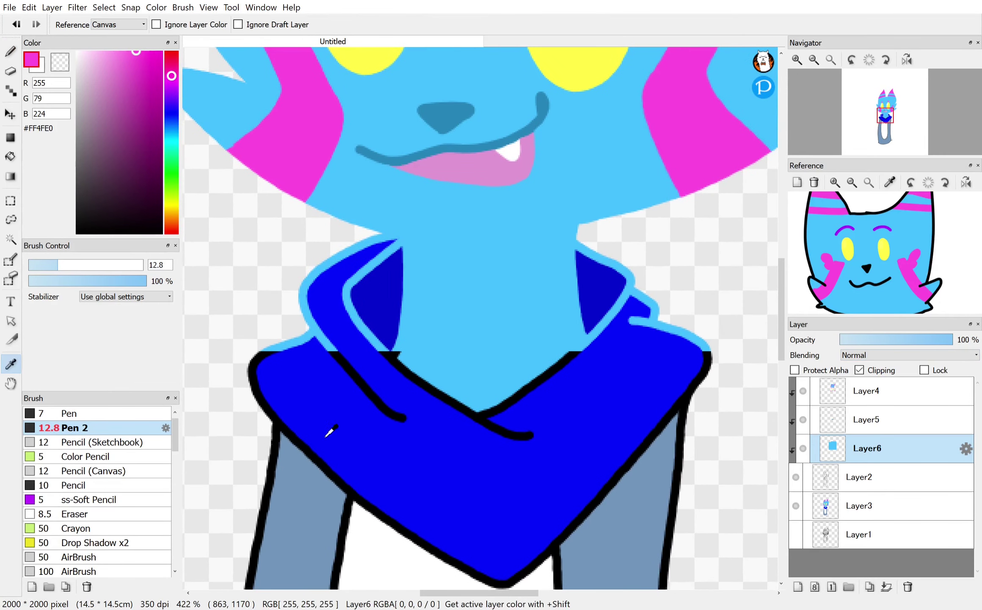
left_click(407, 449, "alt")
left_click_drag(421, 431, 340, 333)
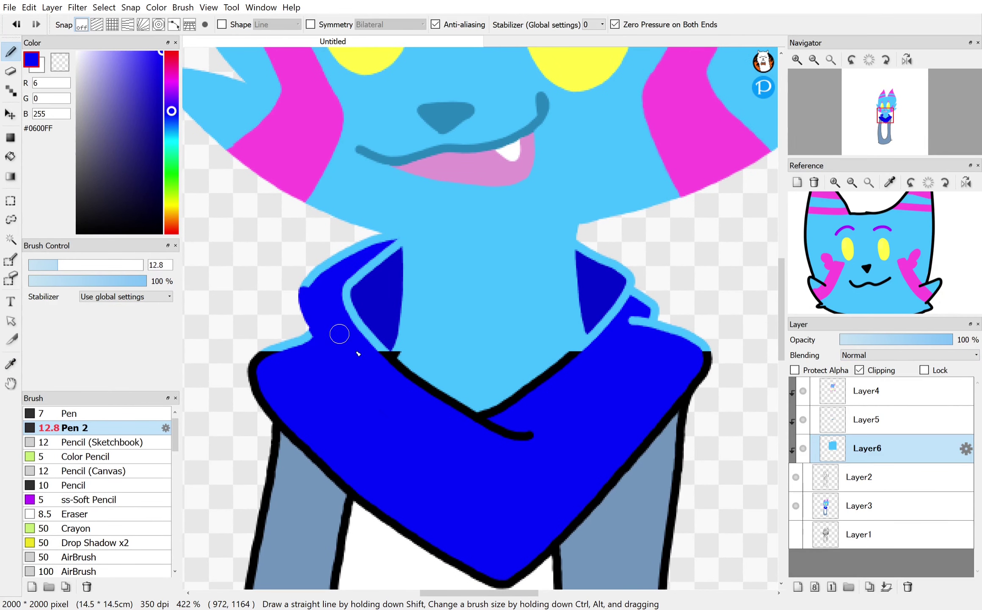
key("ctrl+z")
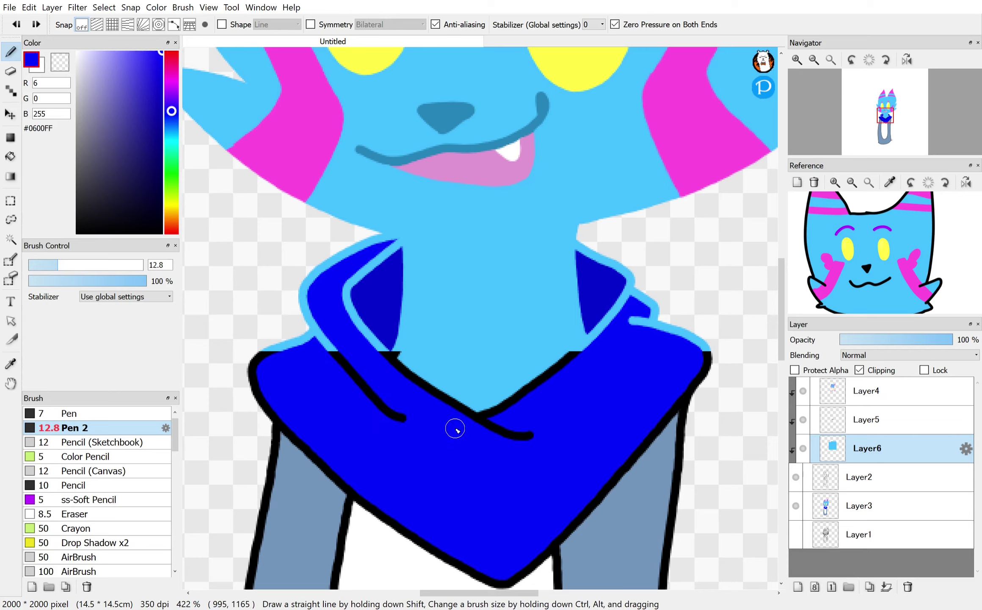
left_click(525, 441)
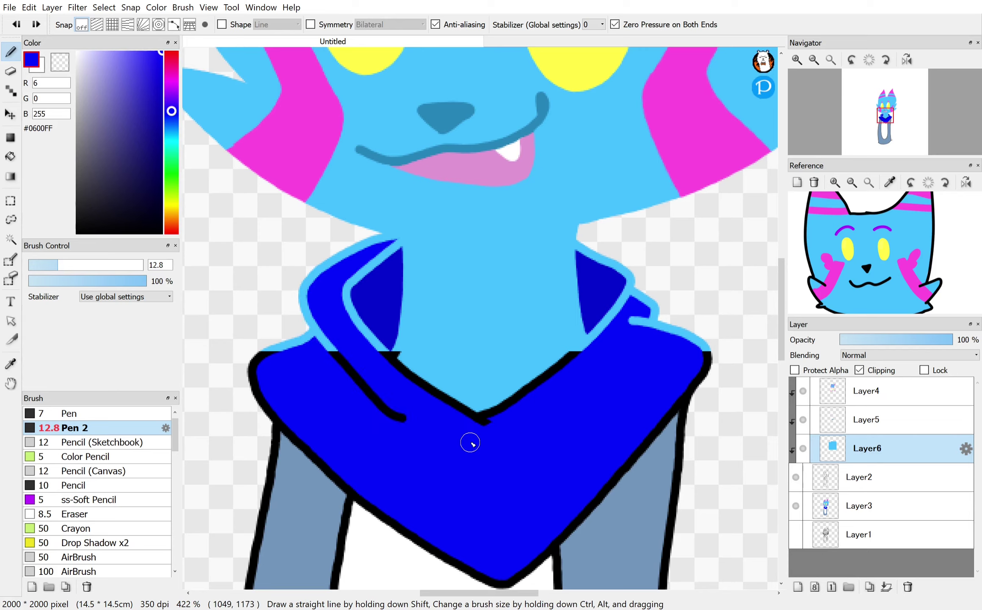
mouse_move(612, 362)
left_mouse_down()
mouse_move(648, 283)
mouse_move(674, 310)
mouse_move(701, 314)
mouse_move(694, 365)
mouse_move(696, 327)
mouse_move(709, 357)
mouse_move(545, 550)
mouse_move(484, 581)
mouse_move(397, 527)
left_mouse_up()
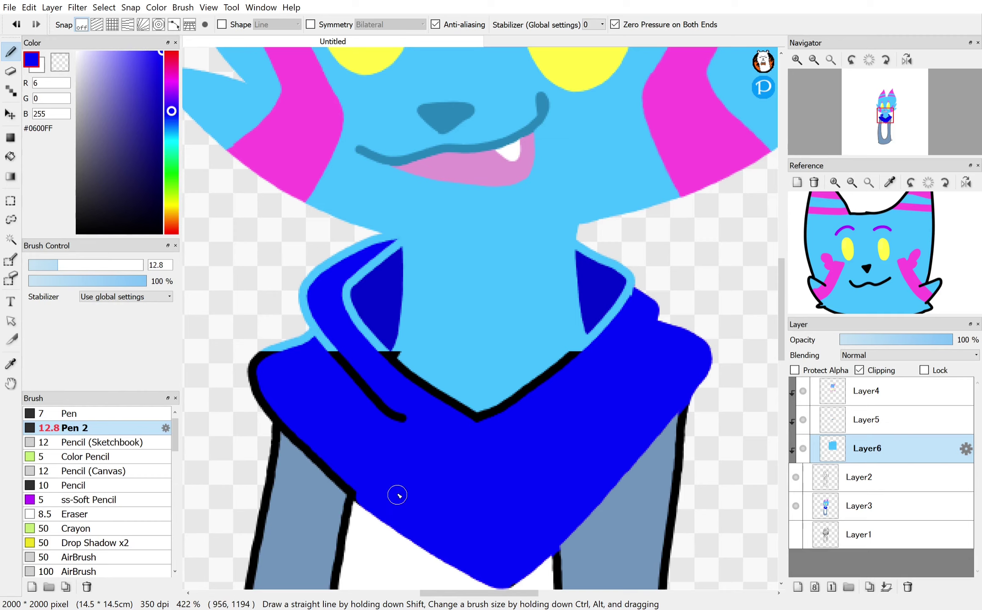
mouse_move(356, 485)
left_mouse_down()
mouse_move(323, 464)
mouse_move(378, 518)
mouse_move(273, 410)
mouse_move(251, 337)
mouse_move(272, 394)
mouse_move(305, 341)
mouse_move(296, 334)
mouse_move(322, 335)
mouse_move(399, 418)
mouse_move(299, 310)
mouse_move(327, 271)
left_mouse_up()
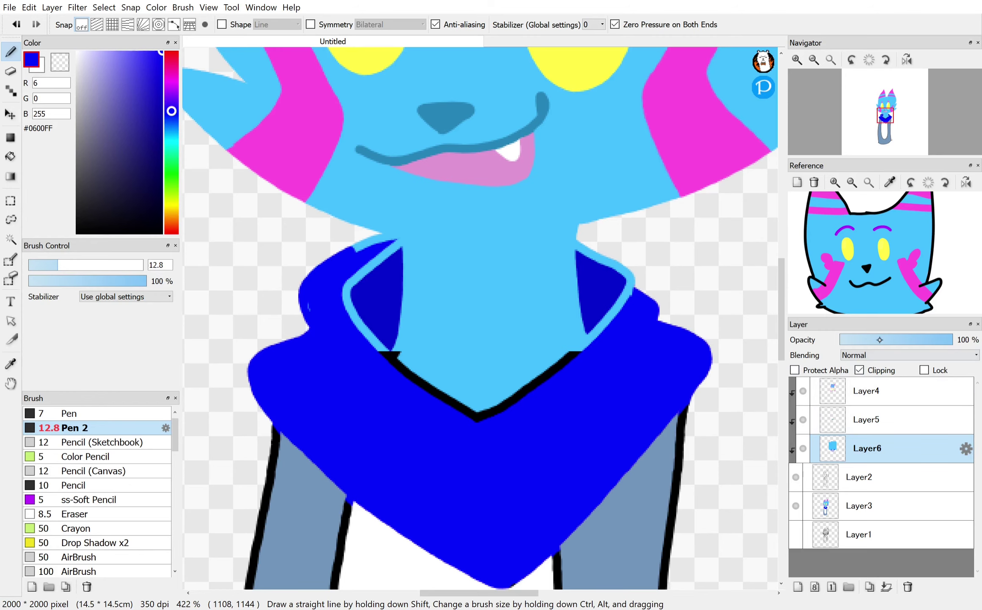
Step: Set Layer6 to 40% opacity and paint scarf blue over the inner outline of the collar on the viewer's left
left_click(880, 340)
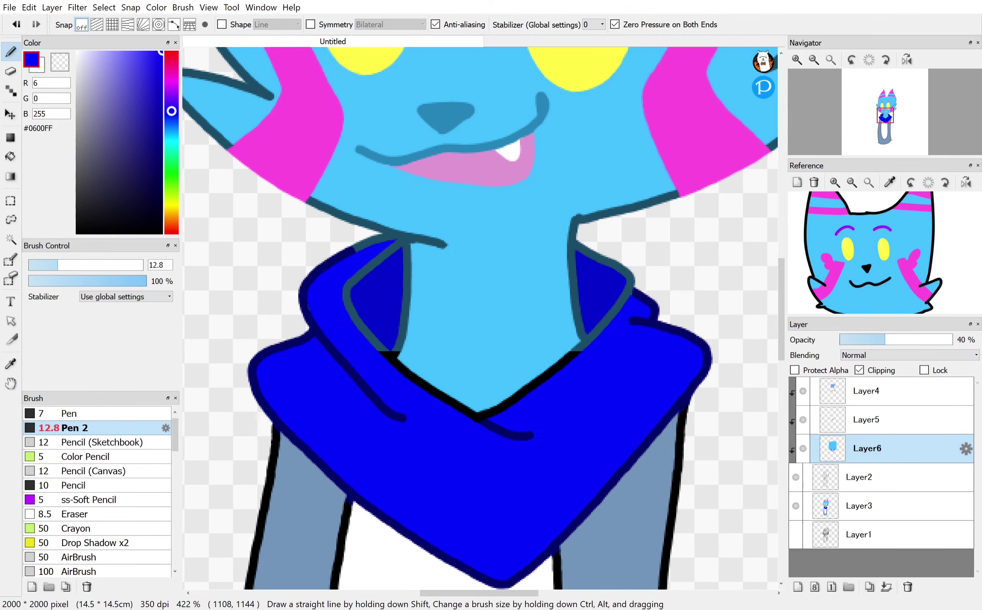
scroll(406, 346, "up", 4)
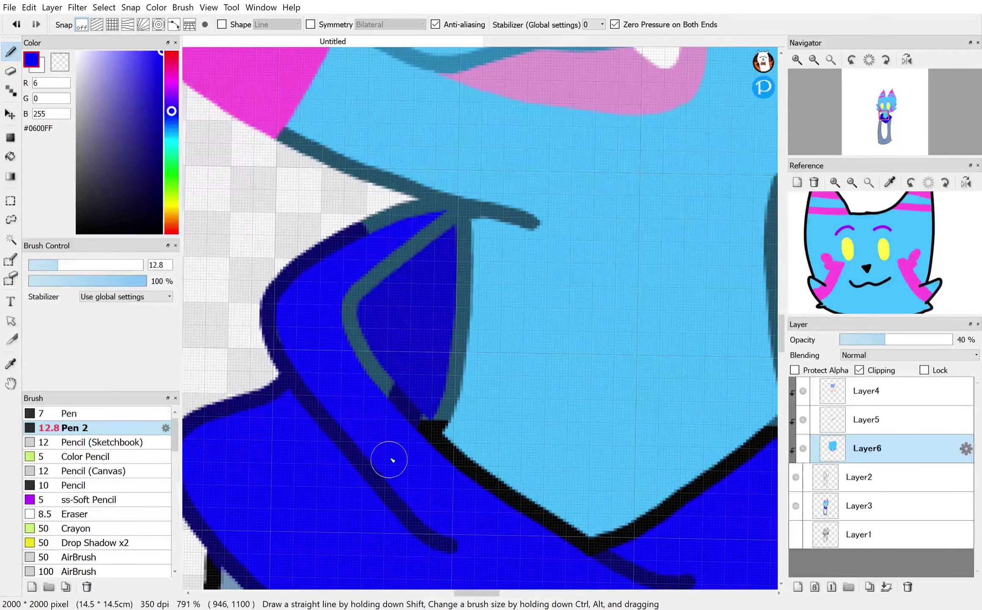
mouse_move(417, 388)
left_mouse_down()
mouse_move(377, 384)
mouse_move(359, 320)
mouse_move(379, 289)
mouse_move(372, 284)
mouse_move(428, 235)
mouse_move(417, 247)
mouse_move(361, 248)
left_mouse_up()
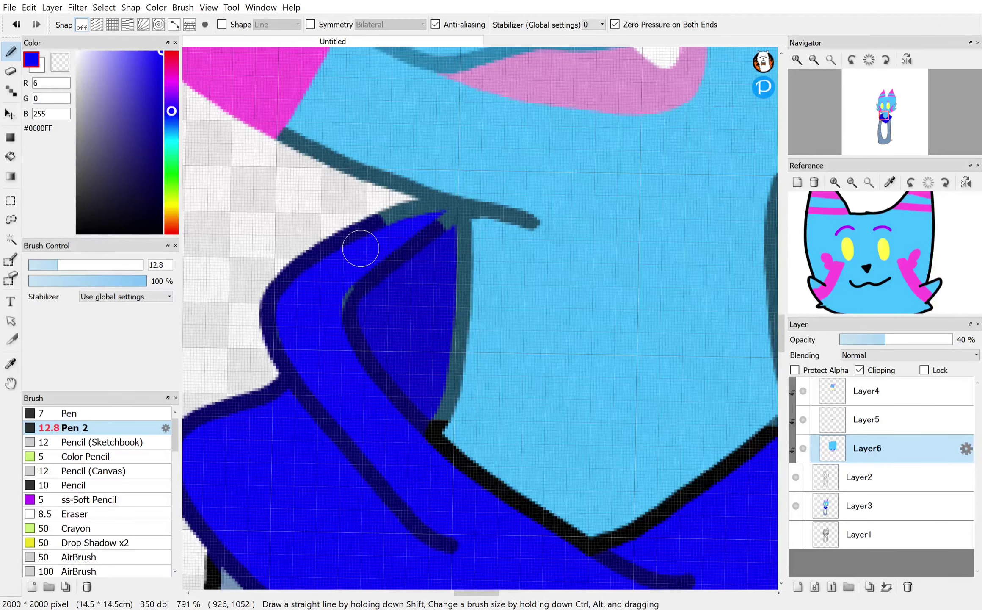
scroll(421, 410, "down", 1)
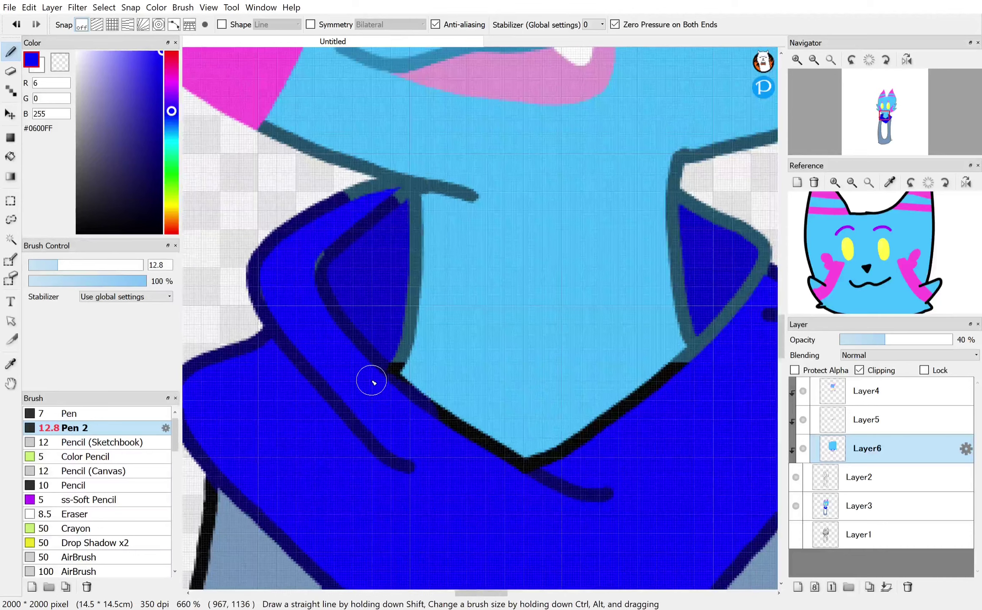
Step: Set Layer6 to 100% opacity and paint scarf blue over the remaining black V neckline and the light blue gaps in the viewer's left collar
left_click_drag(907, 339, 952, 339)
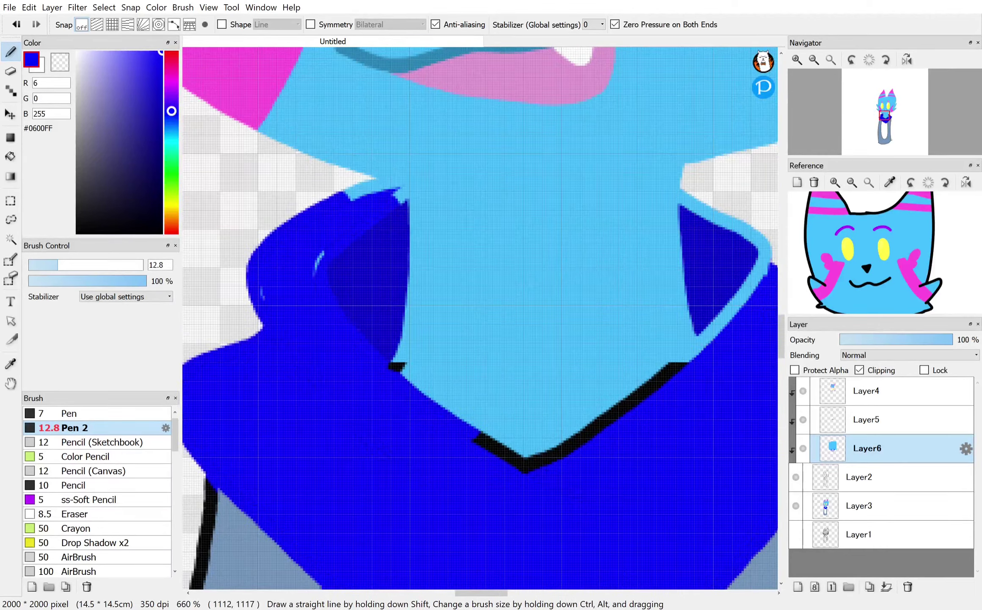
mouse_move(481, 418)
left_mouse_down()
mouse_move(553, 476)
mouse_move(504, 473)
mouse_move(532, 472)
mouse_move(527, 459)
mouse_move(570, 461)
mouse_move(669, 391)
mouse_move(655, 383)
mouse_move(531, 469)
mouse_move(540, 456)
mouse_move(482, 453)
mouse_move(625, 431)
mouse_move(727, 333)
mouse_move(714, 351)
mouse_move(721, 328)
mouse_move(639, 428)
mouse_move(706, 389)
mouse_move(768, 245)
mouse_move(763, 261)
mouse_move(757, 156)
mouse_move(732, 108)
mouse_move(748, 220)
mouse_move(766, 245)
mouse_move(772, 236)
mouse_move(755, 242)
mouse_move(699, 197)
left_mouse_up()
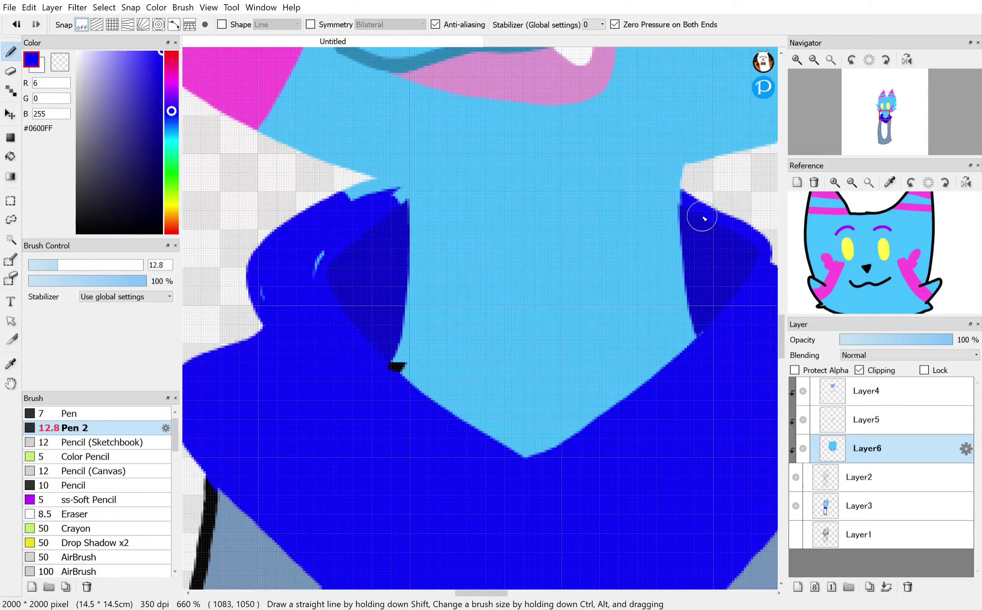
key("ctrl+z")
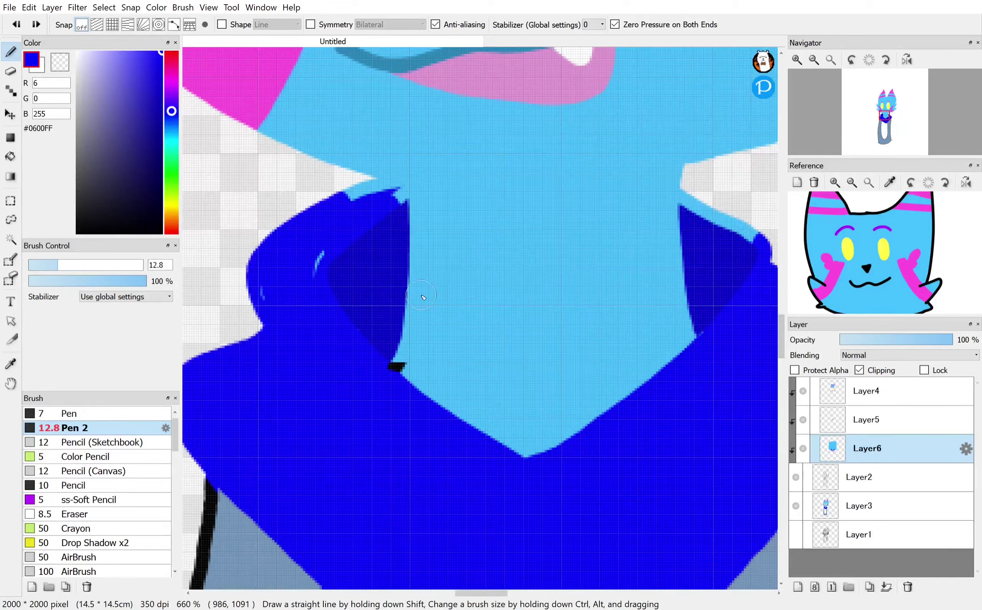
left_click_drag(331, 251, 265, 306)
mouse_move(343, 218)
left_mouse_down()
mouse_move(361, 198)
mouse_move(376, 201)
mouse_move(358, 194)
mouse_move(389, 210)
mouse_move(387, 200)
mouse_move(367, 207)
mouse_move(396, 201)
mouse_move(368, 194)
mouse_move(415, 194)
mouse_move(392, 223)
mouse_move(416, 200)
mouse_move(375, 217)
left_mouse_up()
scroll(528, 232, "up", 3)
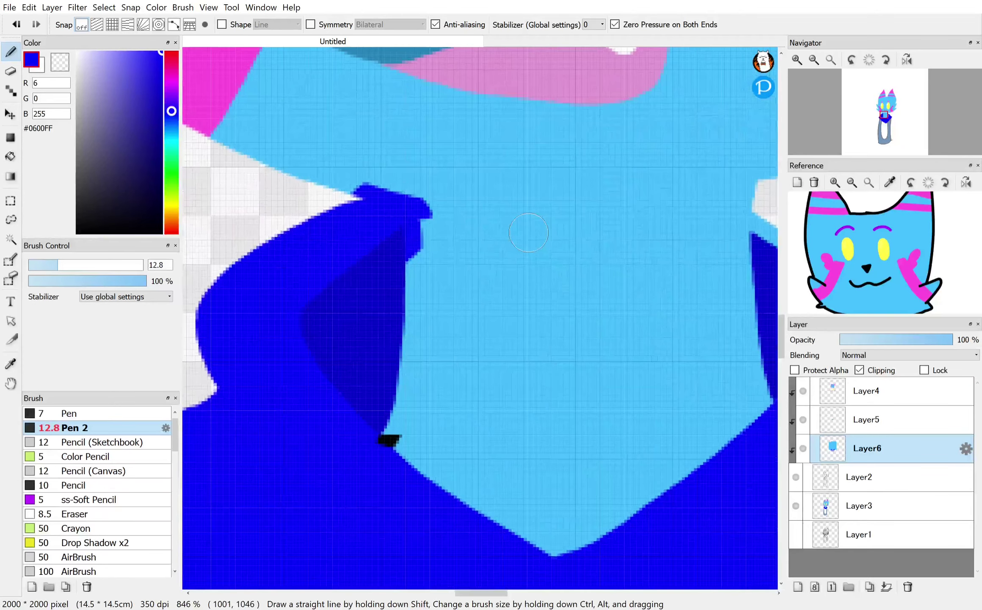
Step: Sample the collar lining's dark blue #0500CD and paint it over the light blue rim of the viewer's right collar
key("i")
left_click(326, 311)
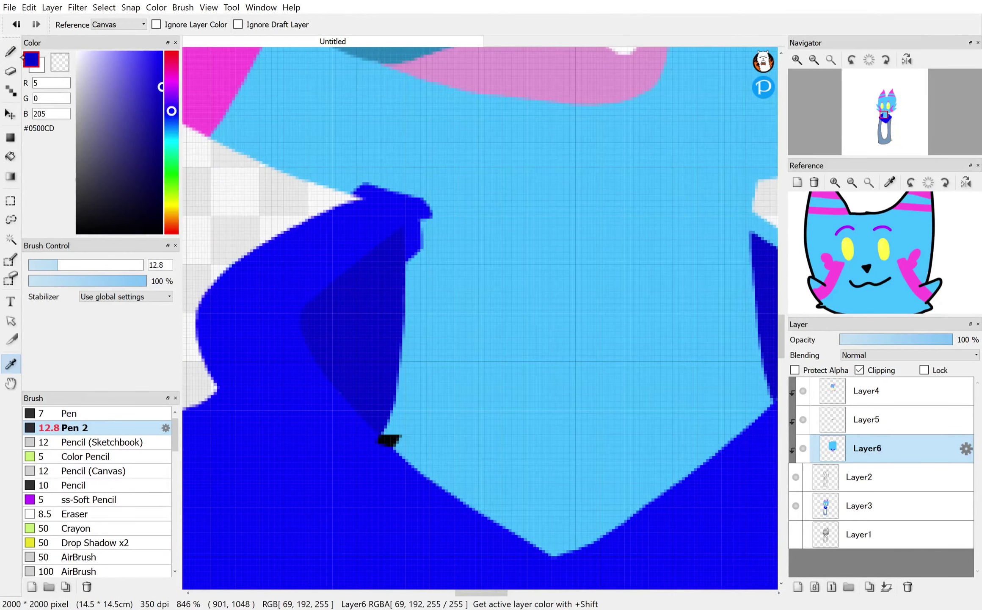
left_click(10, 51)
scroll(481, 318, "down", 1)
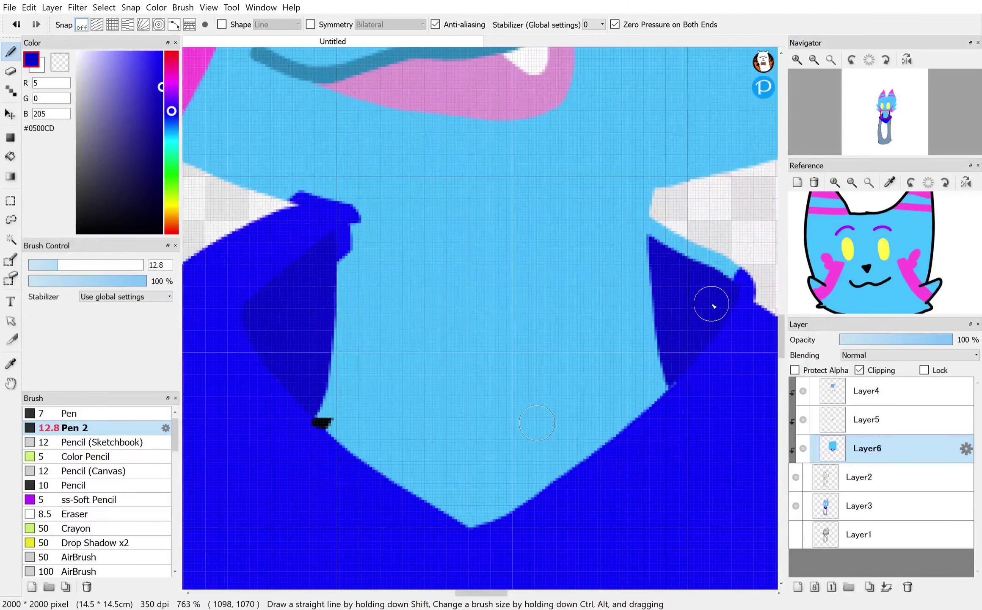
mouse_move(714, 305)
left_mouse_down()
mouse_move(760, 238)
mouse_move(704, 270)
mouse_move(663, 226)
mouse_move(686, 280)
mouse_move(662, 306)
left_mouse_up()
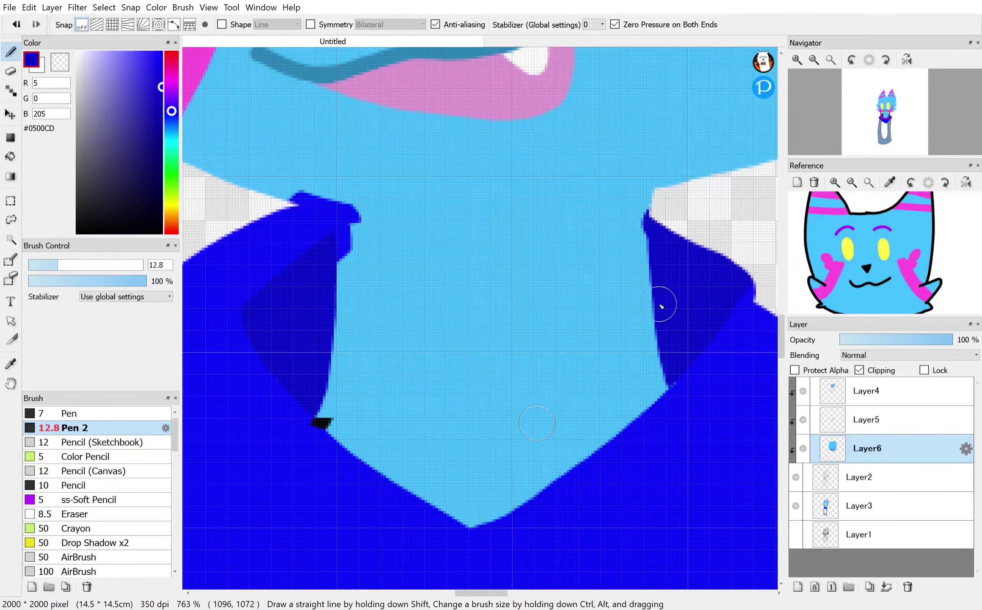
Step: Sample the light blue #45C0FF and paint over the black line remnant where the neck meets the base of the viewer's left collar
left_click(10, 364)
left_click(360, 383)
left_click(10, 51)
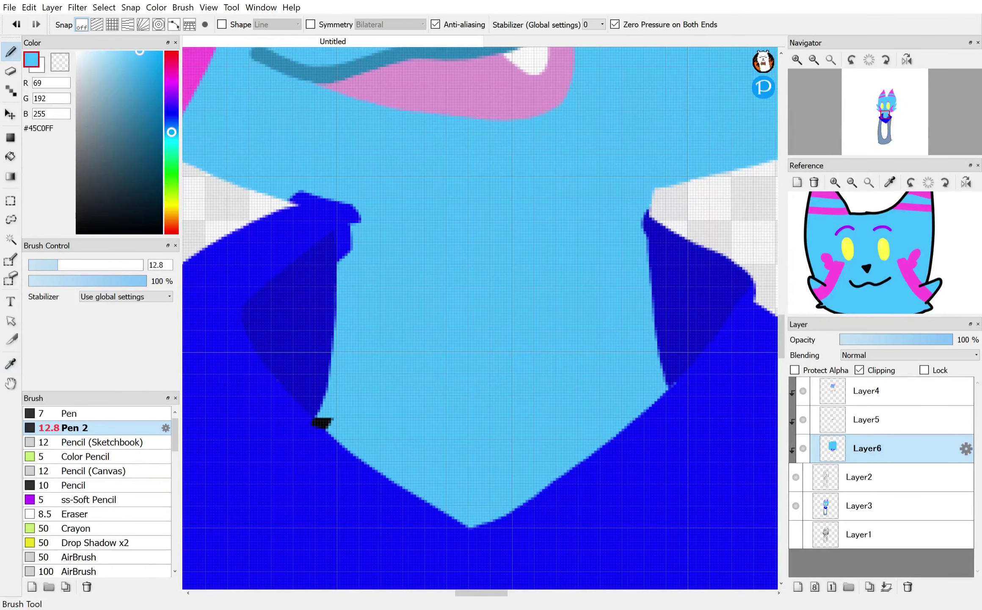
left_click_drag(316, 436, 349, 422)
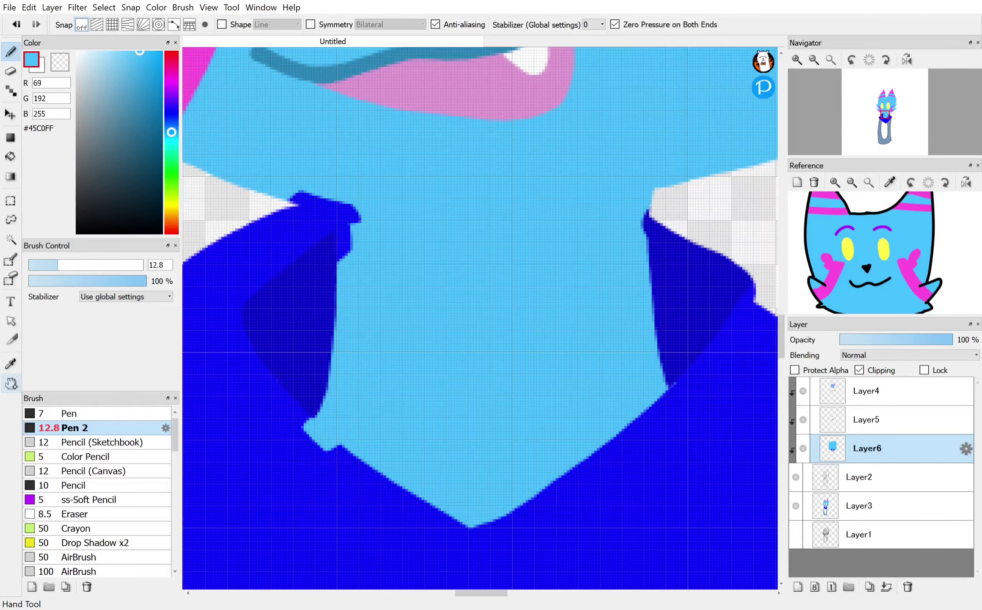
Step: Sample the scarf blue #0600FF and trim the light blue overrun along the neckline below the viewer's left collar
left_click(11, 383)
left_click_drag(248, 462, 242, 465)
left_click(11, 363)
left_click(324, 525)
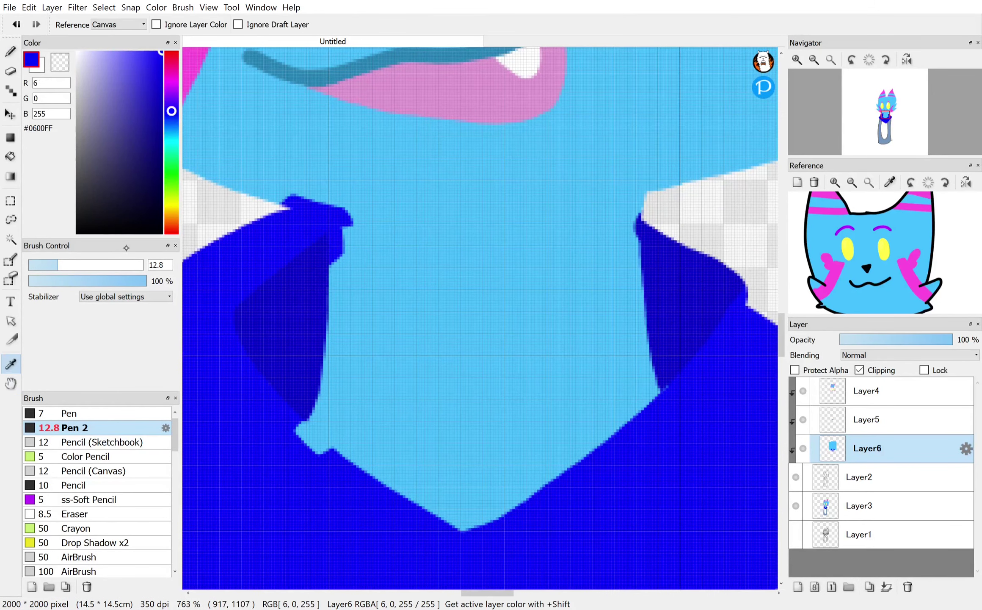
key("b")
mouse_move(282, 454)
left_mouse_down()
mouse_move(348, 503)
mouse_move(286, 430)
mouse_move(338, 484)
mouse_move(315, 472)
mouse_move(325, 484)
mouse_move(286, 430)
mouse_move(326, 466)
left_mouse_up()
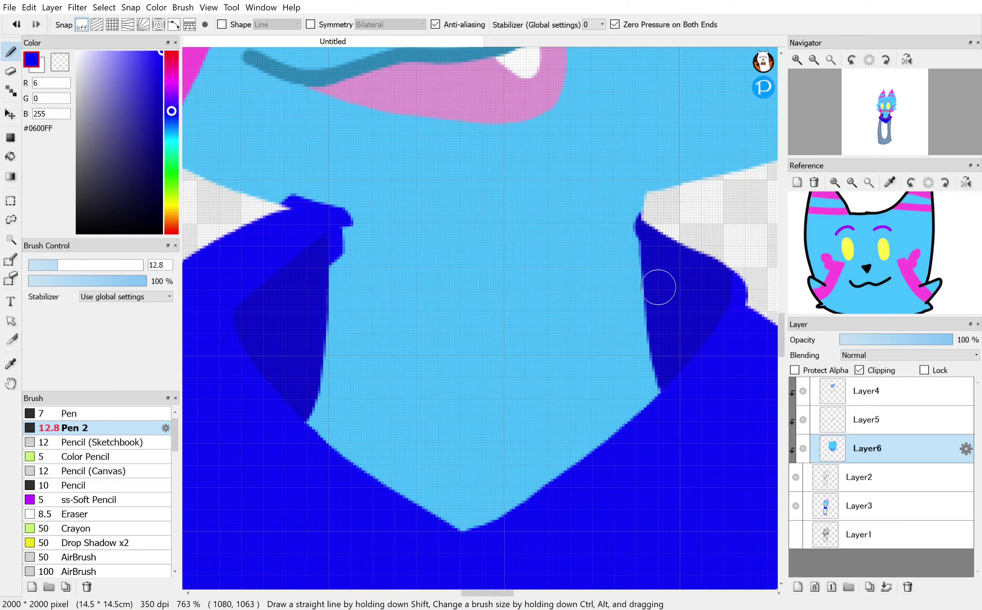
Step: Sample the light blue #45C0FF and paint away the scarf blue overrunning the neck at the viewer's left collar, redoing the strokes twice
left_click(263, 171, "alt")
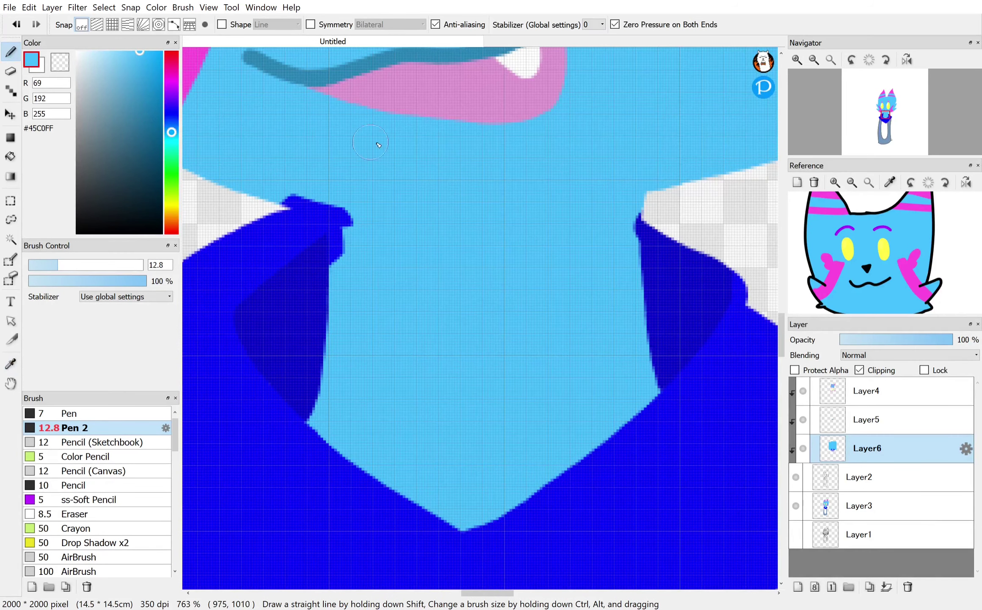
mouse_move(366, 229)
left_mouse_down()
mouse_move(343, 280)
mouse_move(341, 169)
mouse_move(346, 205)
mouse_move(277, 182)
left_mouse_up()
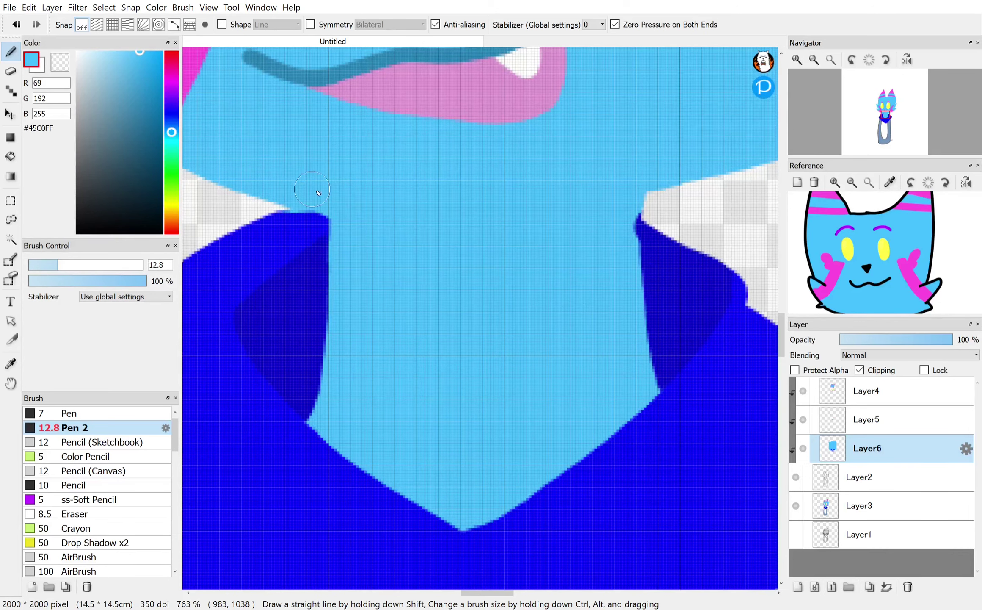
scroll(480, 317, "up", 3)
key("ctrl+z")
key("ctrl+z")
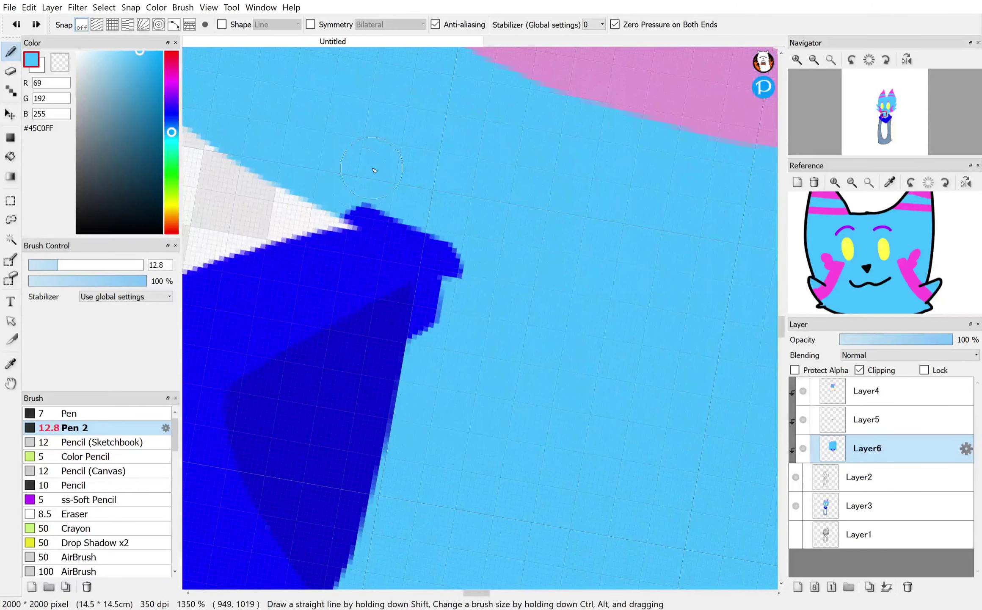
mouse_move(361, 185)
left_mouse_down()
mouse_move(355, 195)
mouse_move(436, 239)
left_mouse_up()
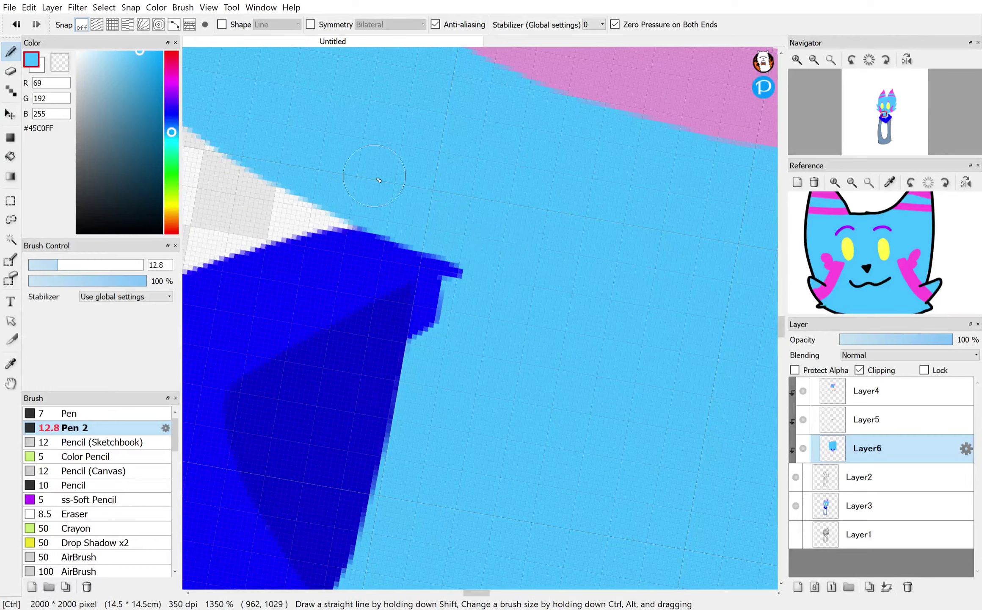
key("ctrl+z")
mouse_move(350, 186)
left_mouse_down()
mouse_move(396, 223)
mouse_move(490, 250)
left_mouse_up()
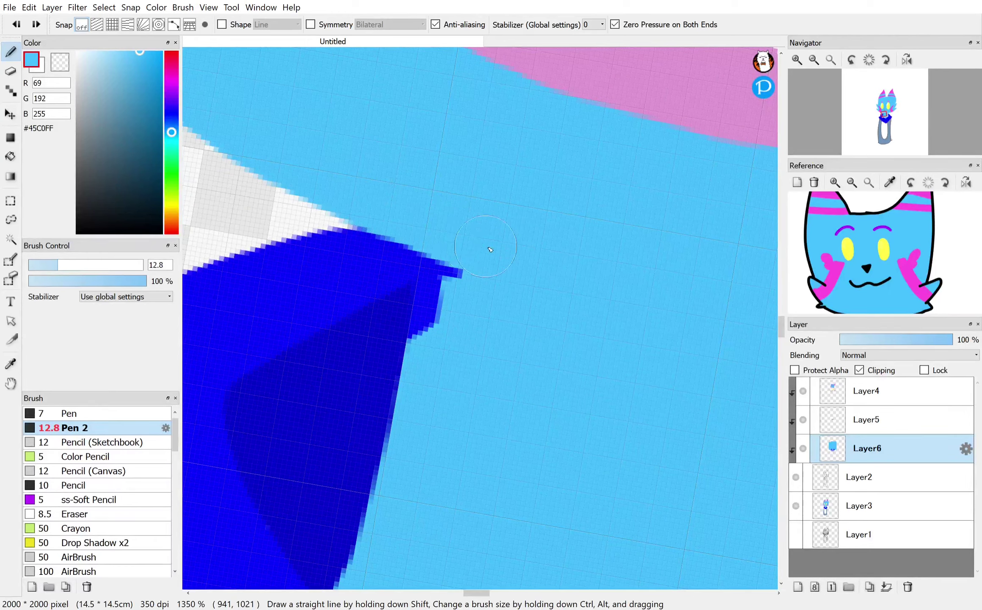
mouse_move(446, 362)
left_mouse_down()
mouse_move(438, 327)
mouse_move(456, 271)
left_mouse_up()
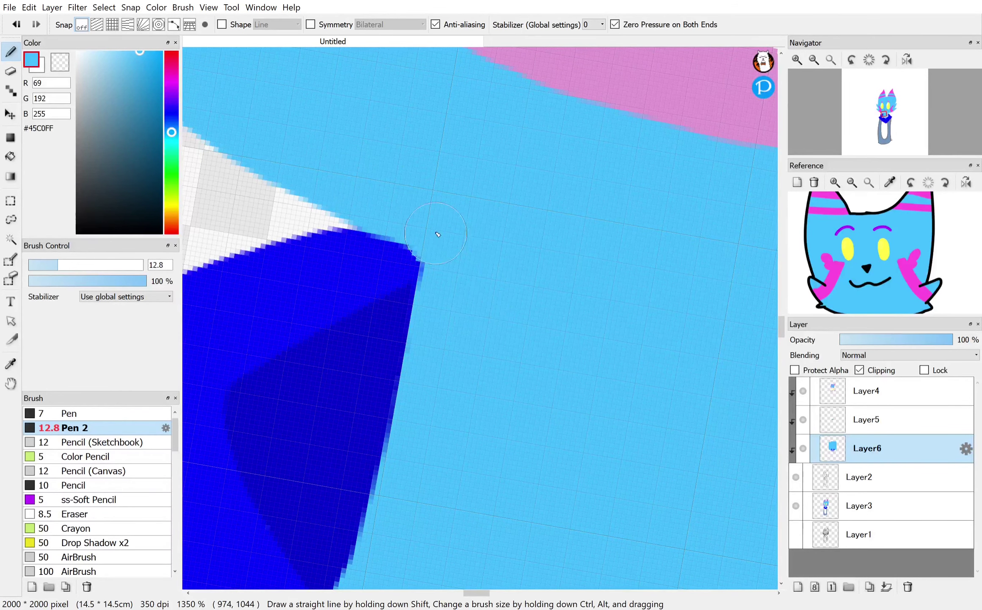
Step: Trim the dark blue overrun at the upper tip of the viewer's right collar with light blue
scroll(445, 355, "down", 10)
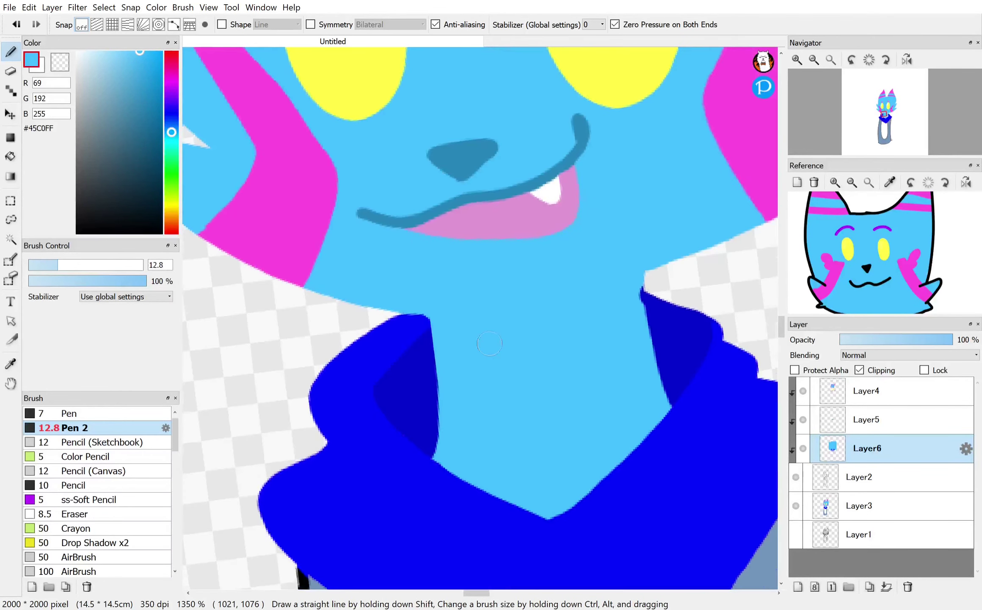
scroll(560, 302, "up", 6)
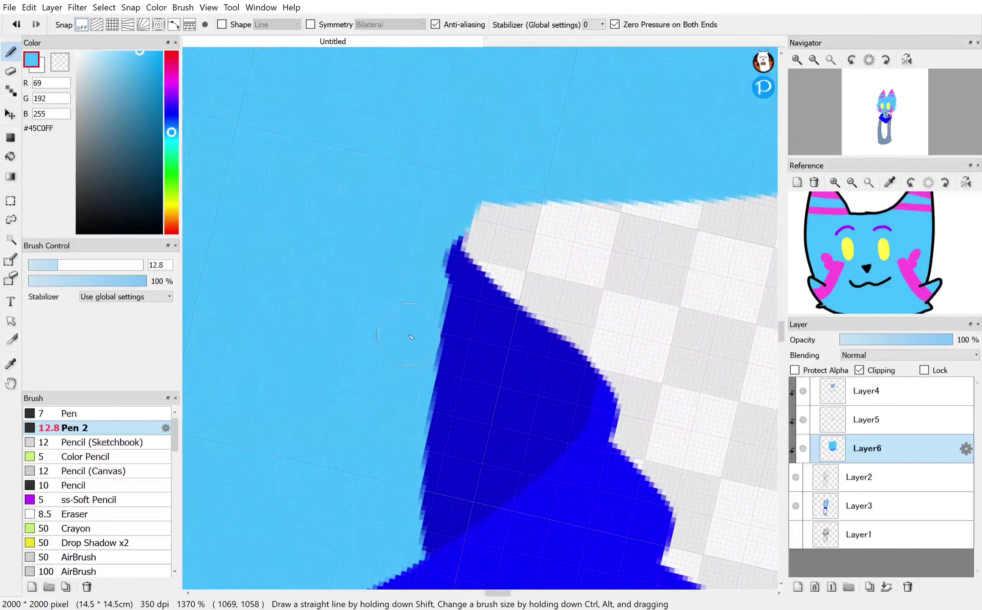
scroll(451, 159, "down", 5)
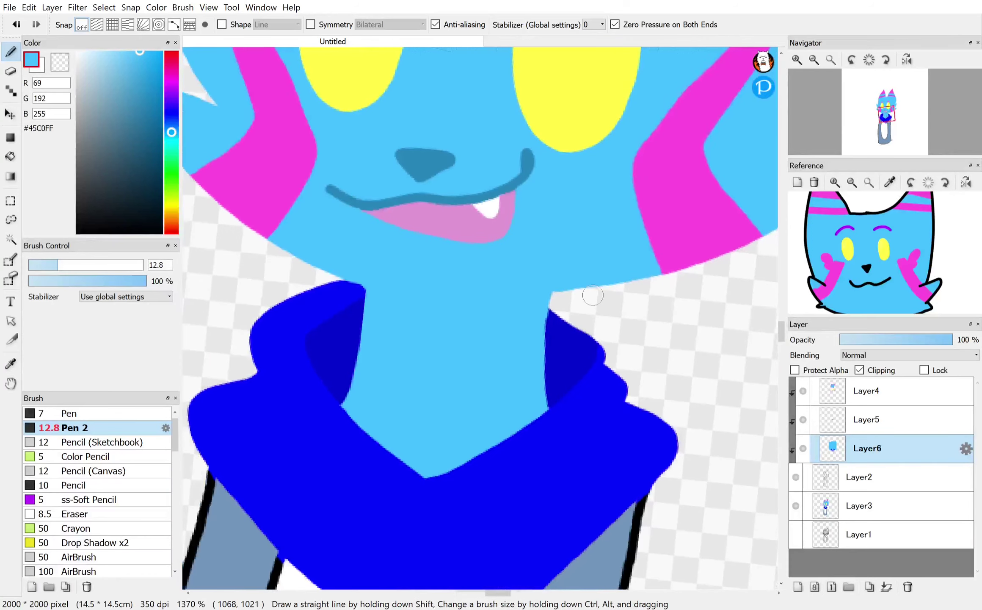
scroll(661, 204, "up", 1)
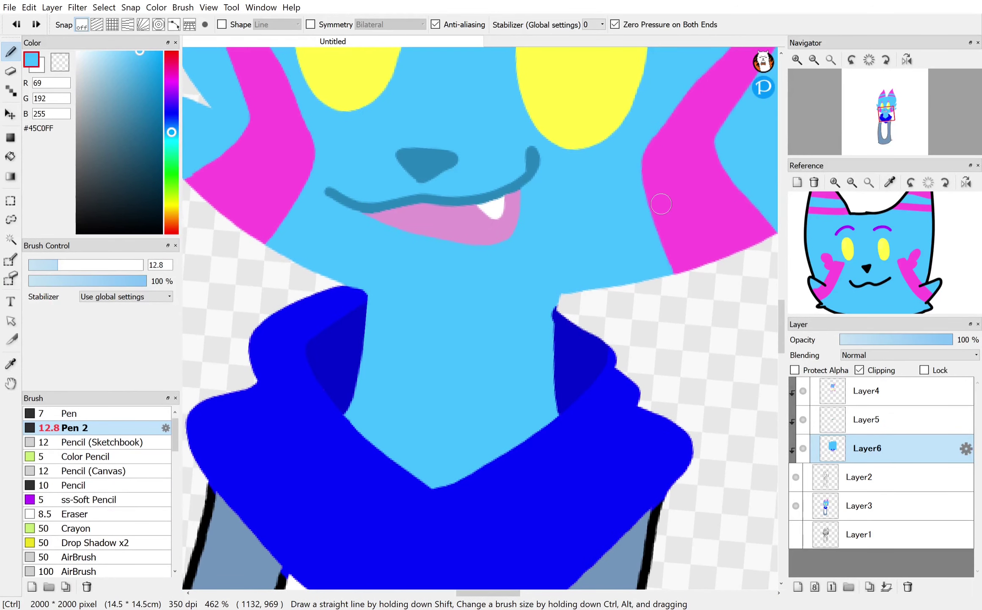
scroll(501, 231, "up", 3)
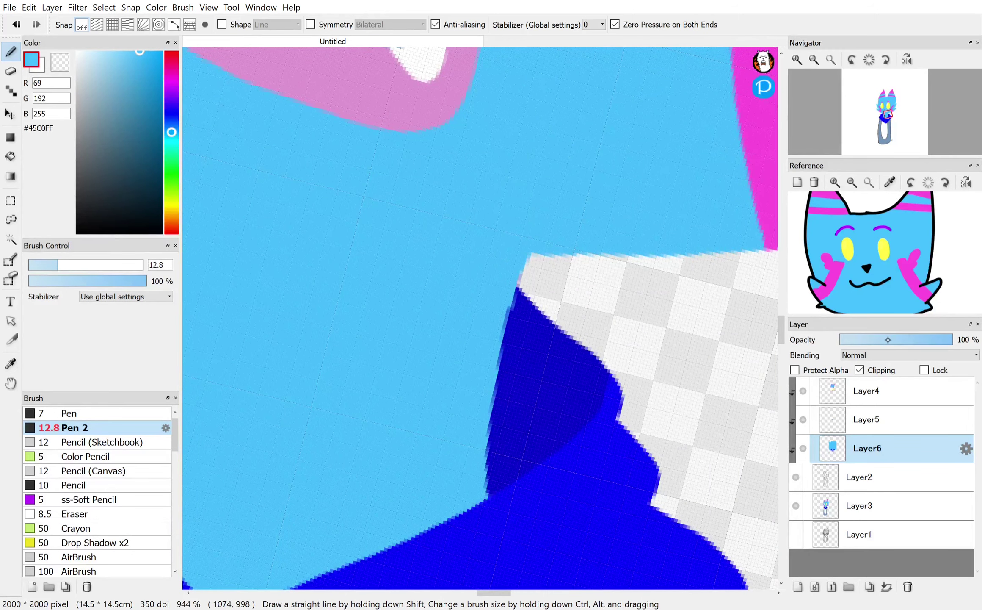
Step: Set Layer6 to 50% opacity and paint light blue over the chin outline where scarf blue overlaps it at the viewer's left collar
left_click(887, 339)
scroll(480, 318, "left", 5)
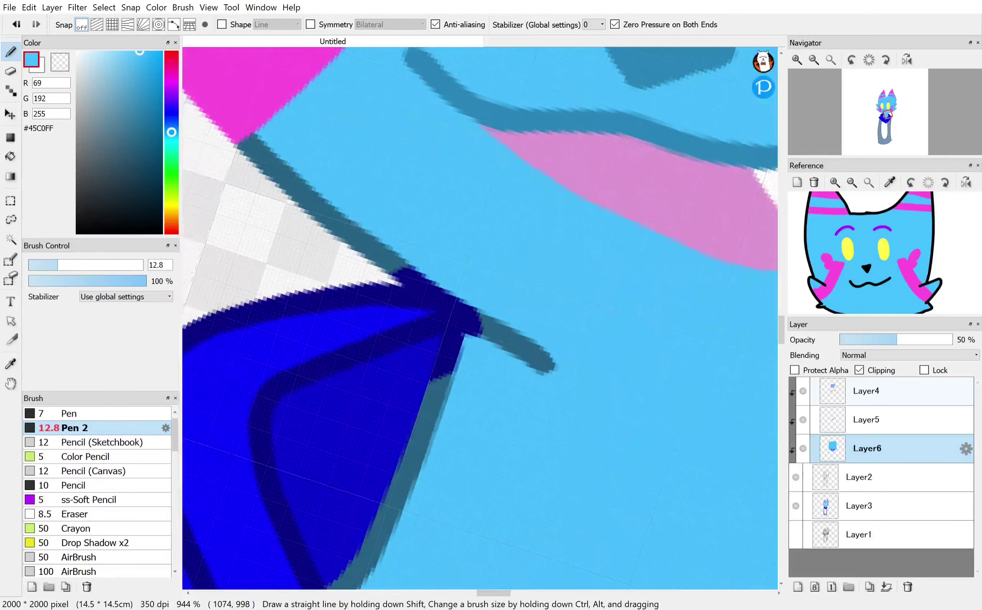
scroll(557, 263, "up", 2)
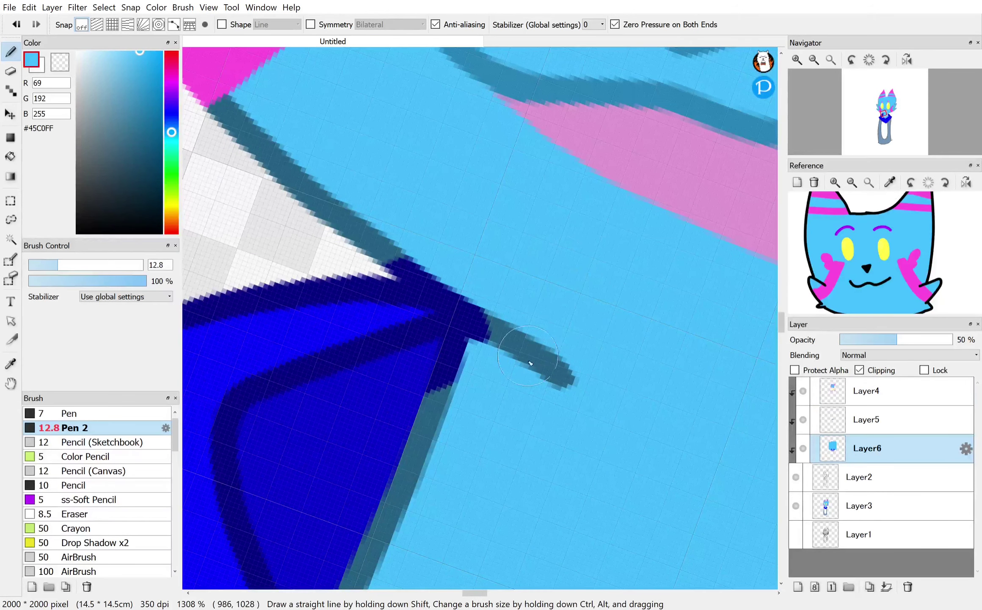
mouse_move(565, 374)
left_mouse_down()
mouse_move(504, 321)
mouse_move(508, 354)
mouse_move(507, 314)
mouse_move(513, 334)
mouse_move(469, 281)
mouse_move(396, 237)
left_mouse_up()
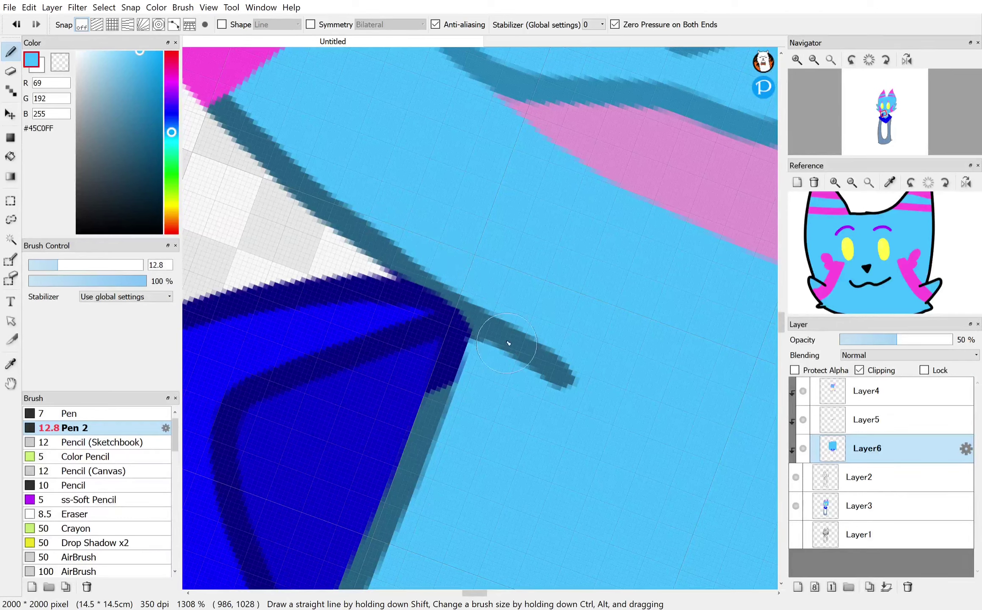
Step: Set Layer6 to 100% opacity and trim the scarf's corner between chin and neck on the viewer's left with light blue
left_click_drag(915, 339, 976, 344)
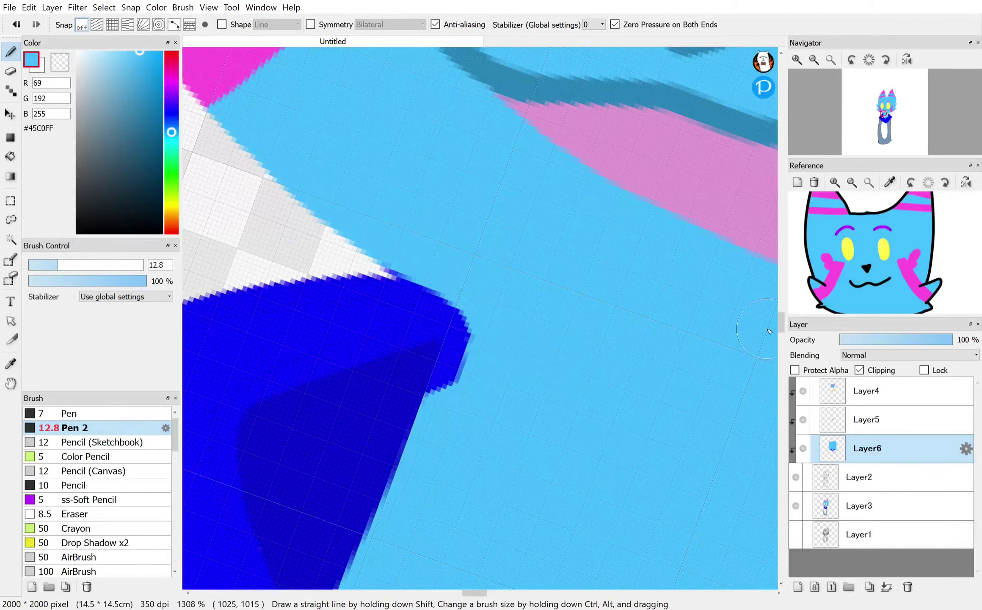
mouse_move(515, 312)
left_mouse_down()
mouse_move(465, 416)
mouse_move(441, 420)
mouse_move(488, 324)
left_mouse_up()
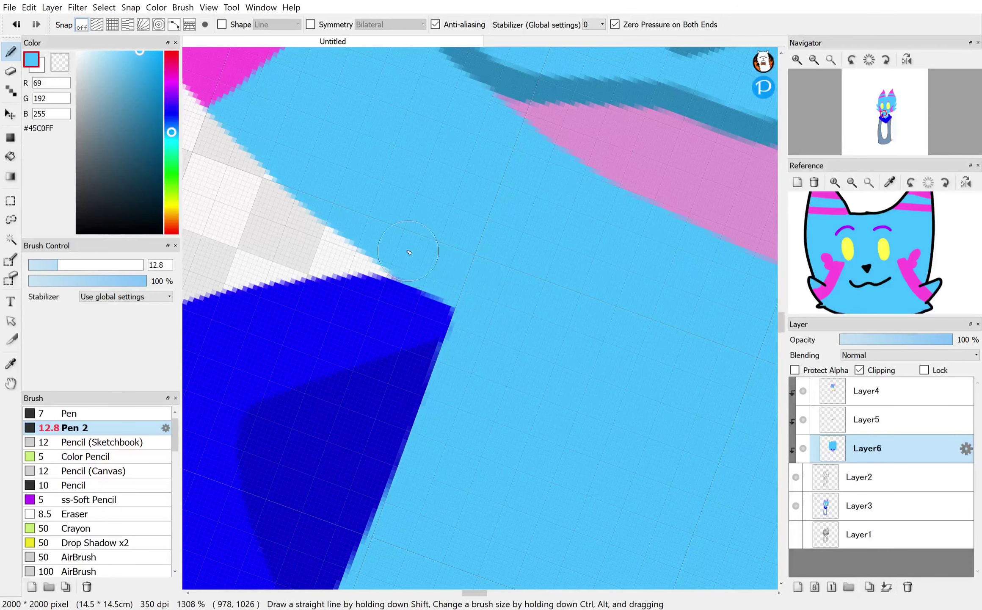
left_click_drag(389, 235, 466, 293)
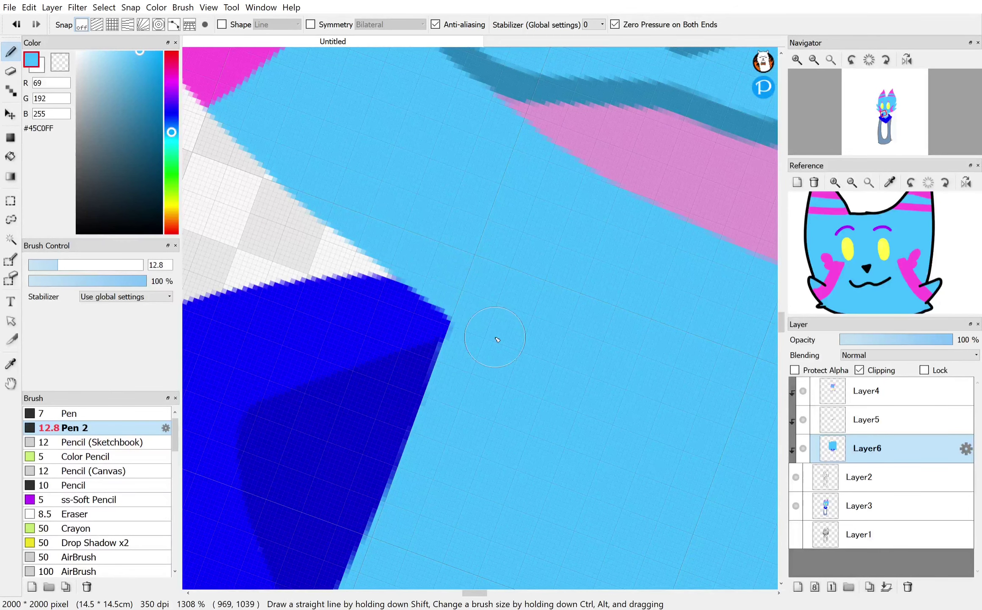
scroll(500, 338, "down", 4)
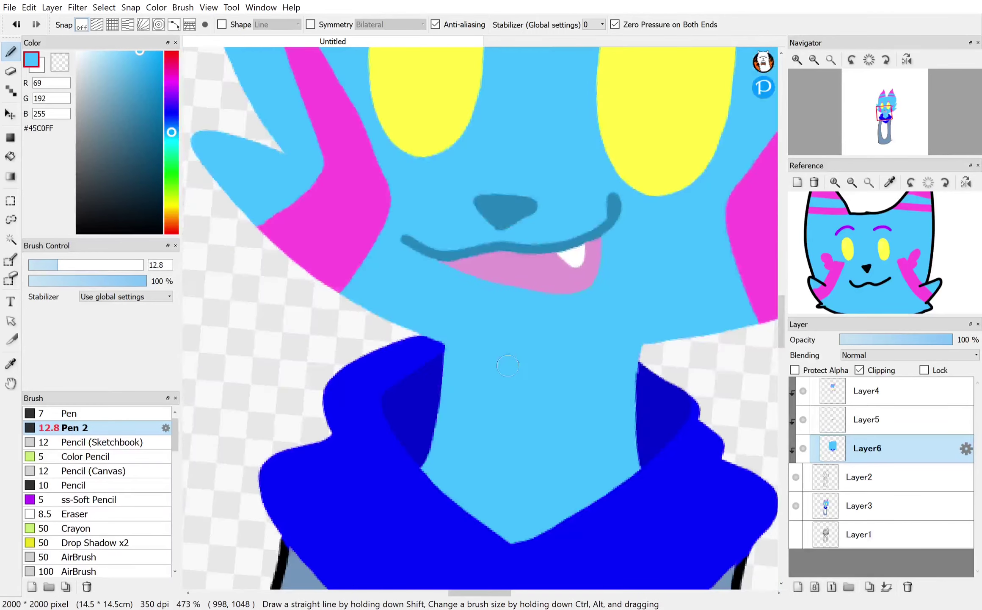
Step: Turn off clipping for Layer6 and select Layer5
scroll(507, 366, "down", 3)
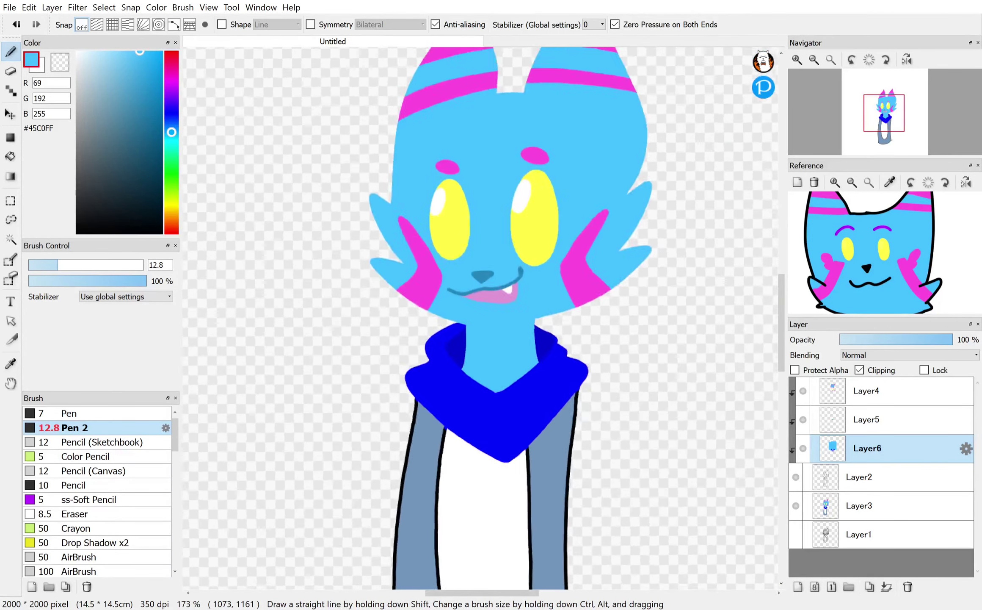
scroll(589, 327, "down", 1)
left_click(860, 370)
left_click(857, 424)
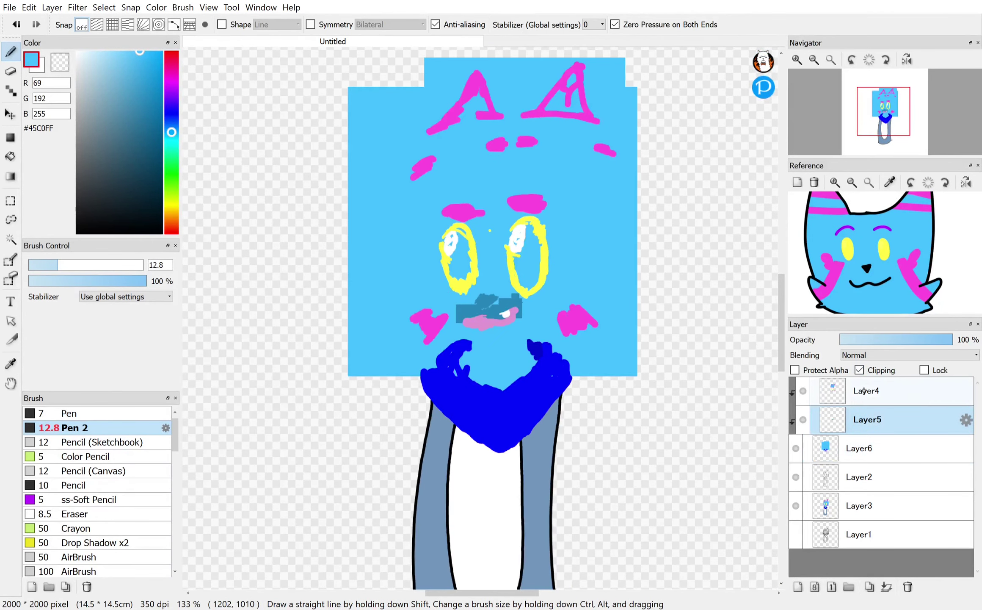
Step: Undo the clipping changes on Layer5 and Layer6
left_click(859, 370)
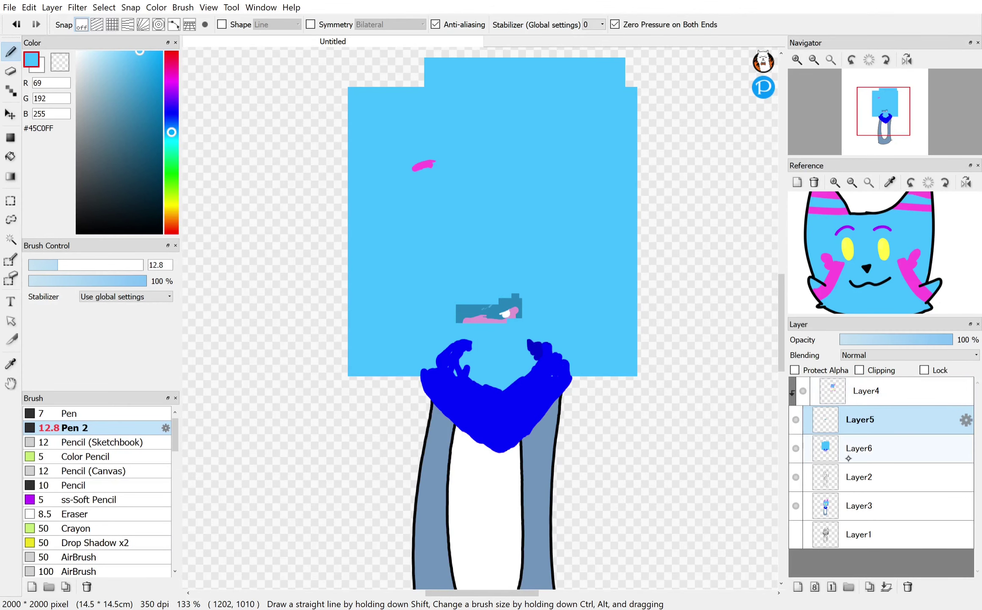
key("ctrl+z")
key("ctrl+z")
Step: Add a new layer directly above Layer2 and clip it to the line art
left_click(853, 475)
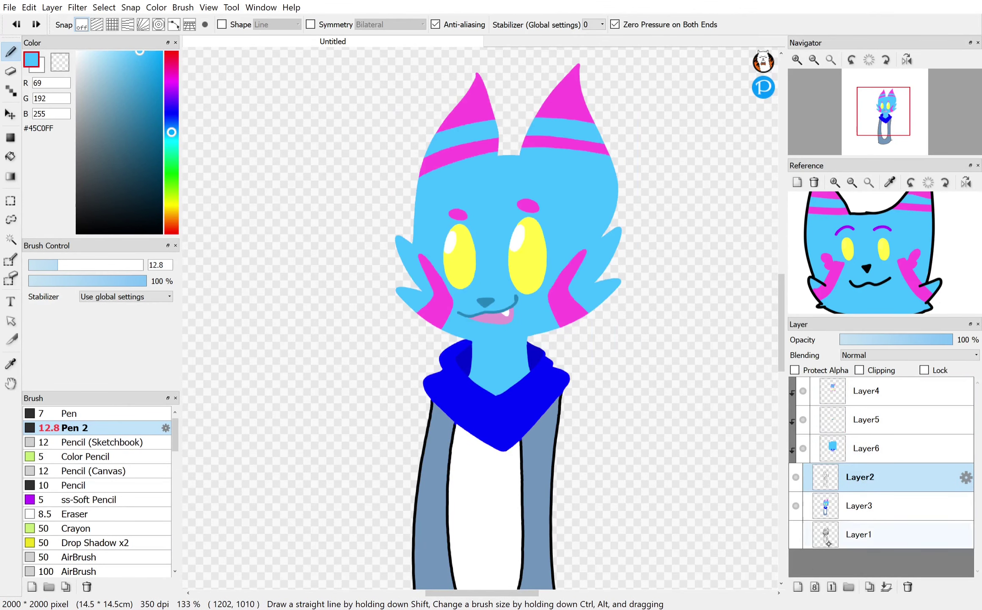
left_click(798, 587)
left_click(860, 370)
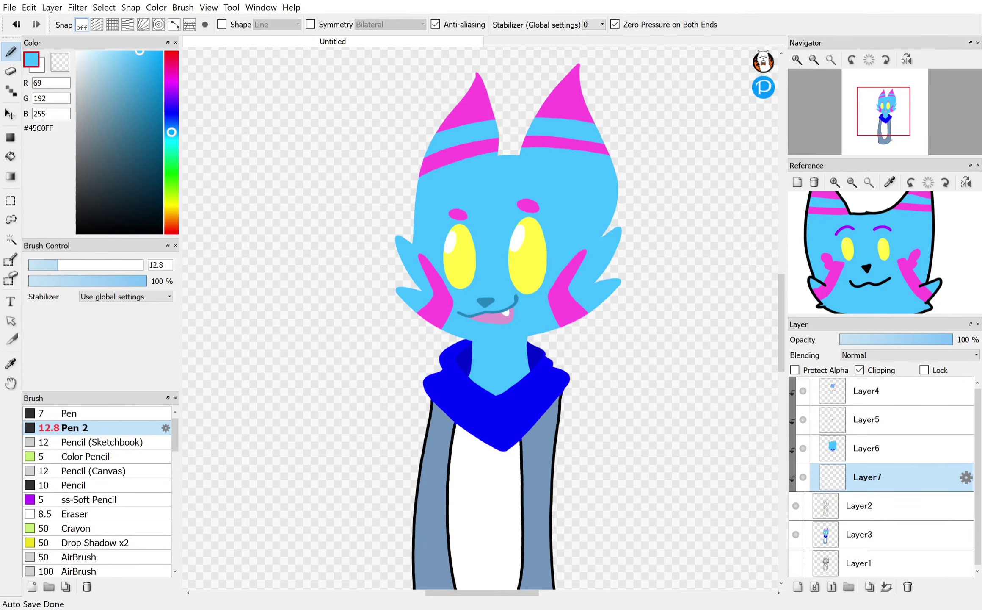
Step: Sample the jacket's grey-blue (#7295BB) and paint over its black outer outline and bottom edge on Layer7 with a brush of about 32
scroll(481, 317, "down", 3)
left_click(10, 364)
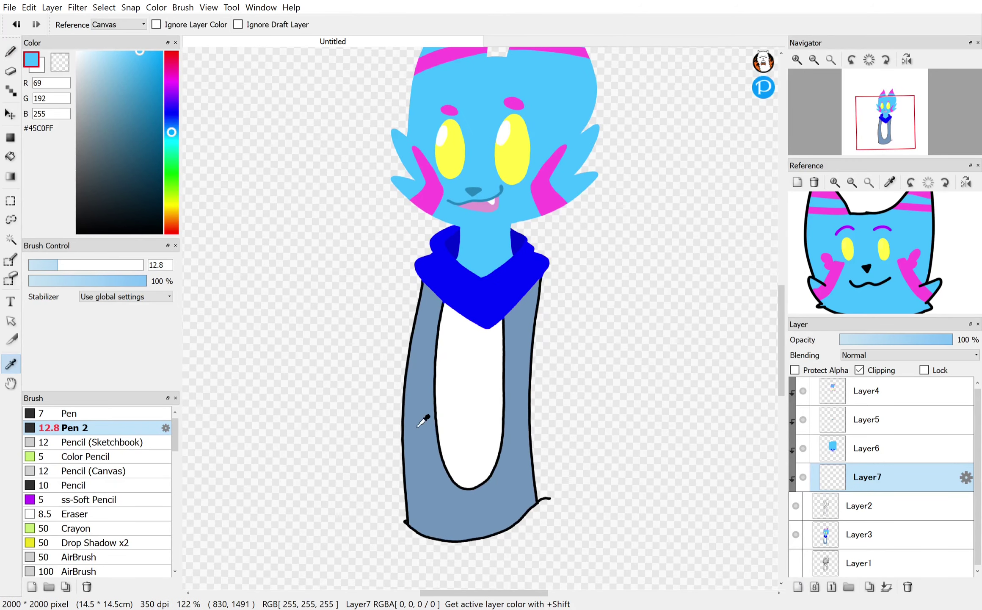
left_click(423, 451)
left_click(11, 52)
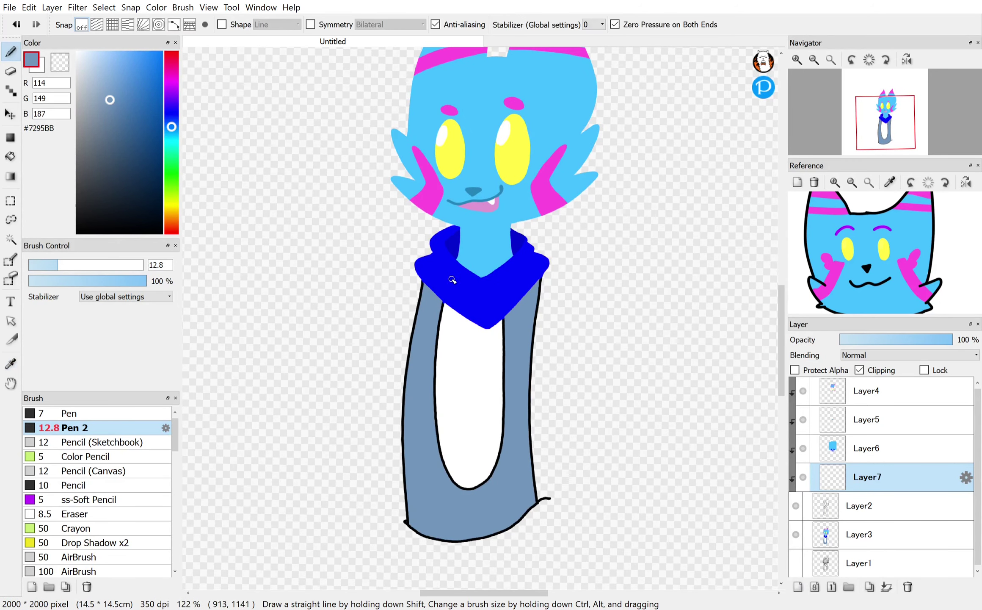
left_click_drag(423, 281, 411, 372)
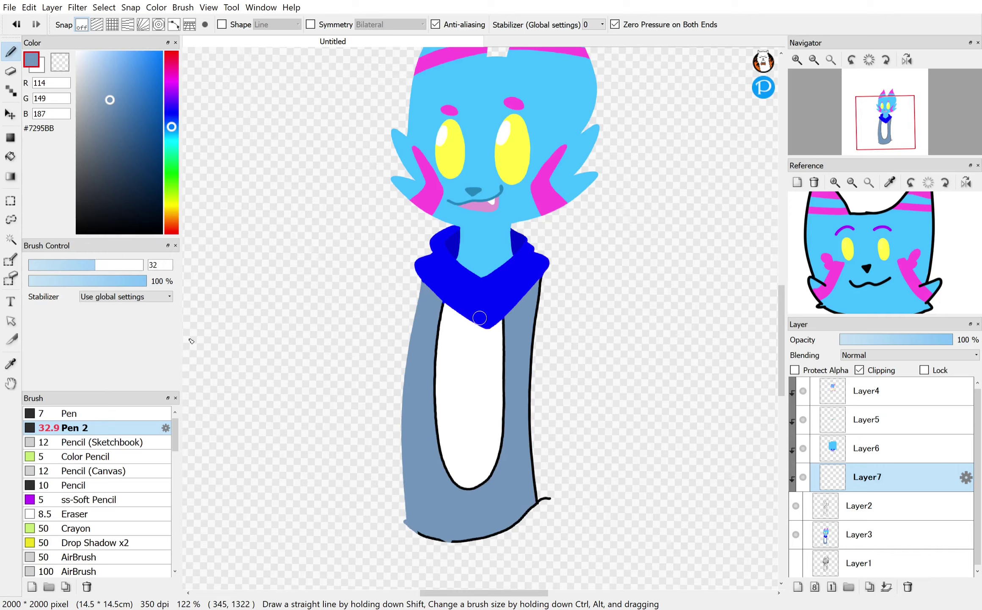
left_click_drag(546, 271, 535, 359)
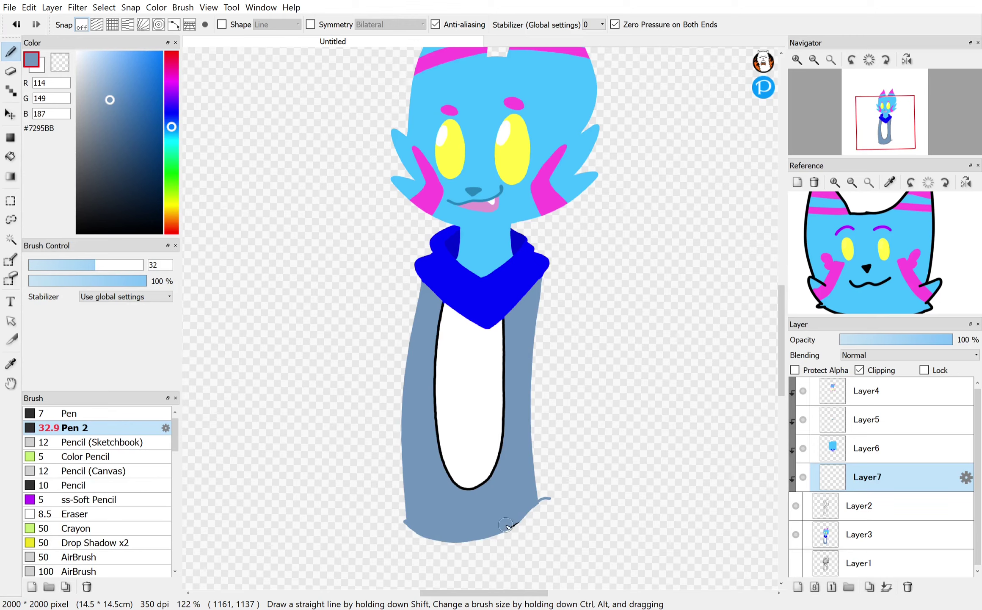
left_click_drag(507, 525, 534, 524)
Step: Sample white from the body's centre and recolour the black outline between the white area and the grey-blue jacket
left_click(11, 363)
left_click(466, 374)
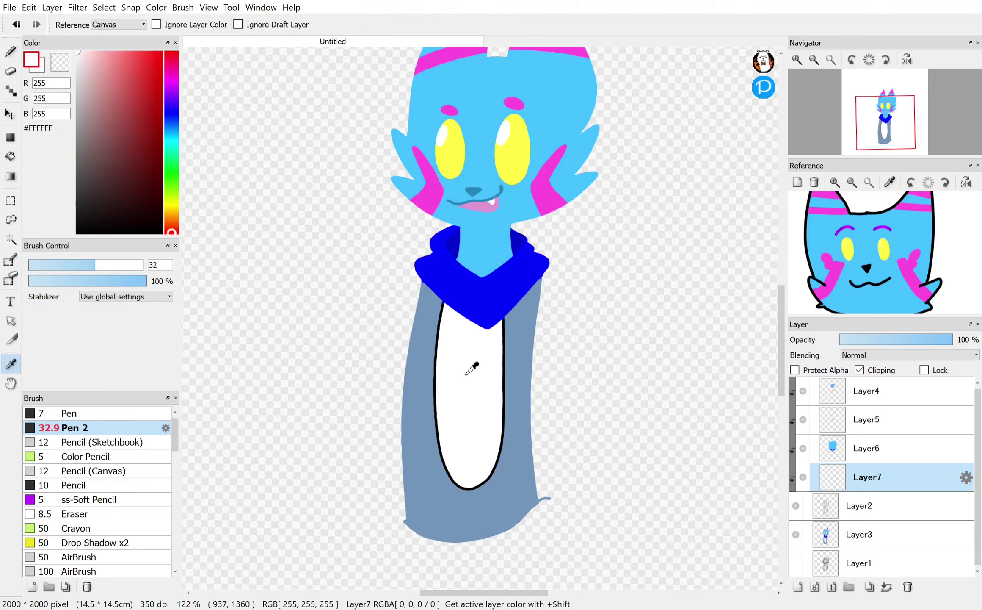
key("b")
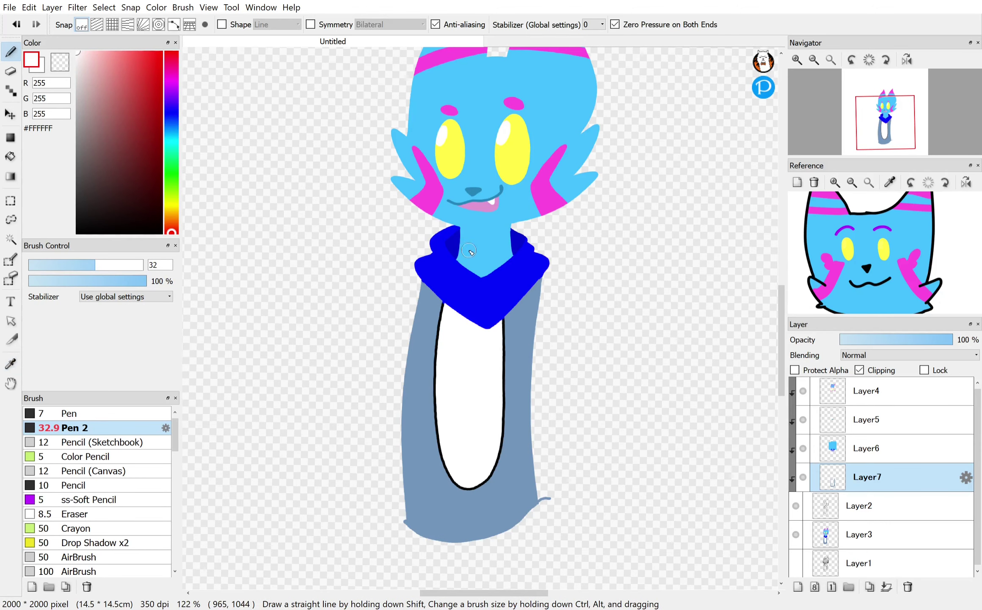
left_click_drag(442, 299, 436, 391)
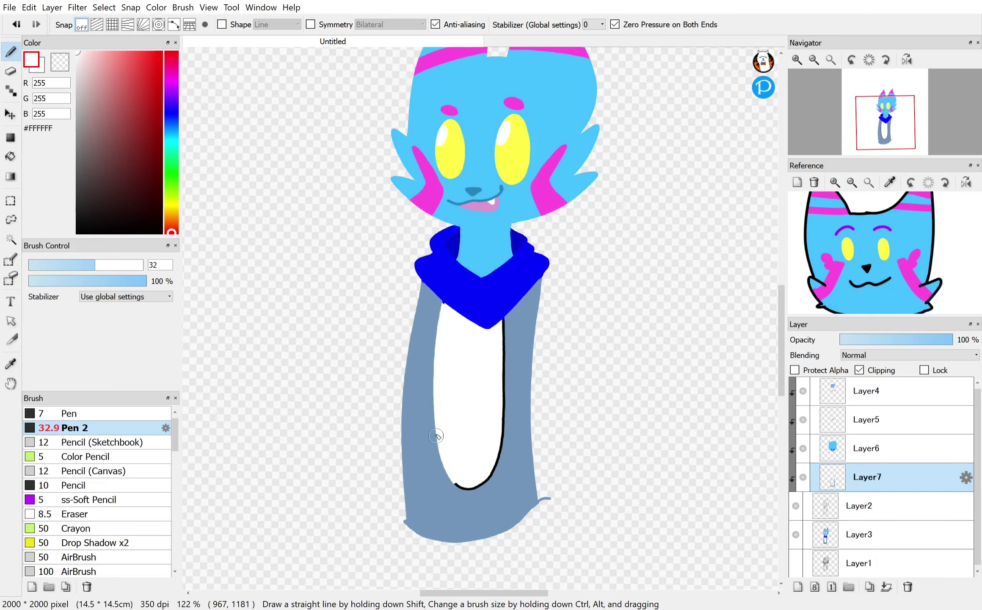
left_click_drag(502, 358, 480, 492)
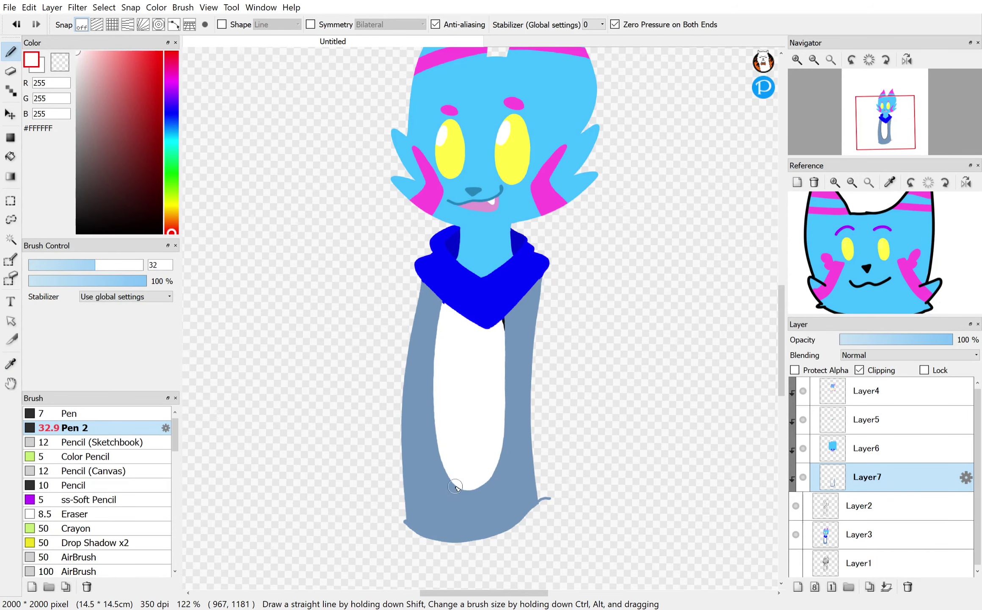
Step: On Layer6, trim the blue overruns along the scarf's lower edge with white and the jacket's grey-blue (#7295BB)
scroll(597, 410, "up", 5)
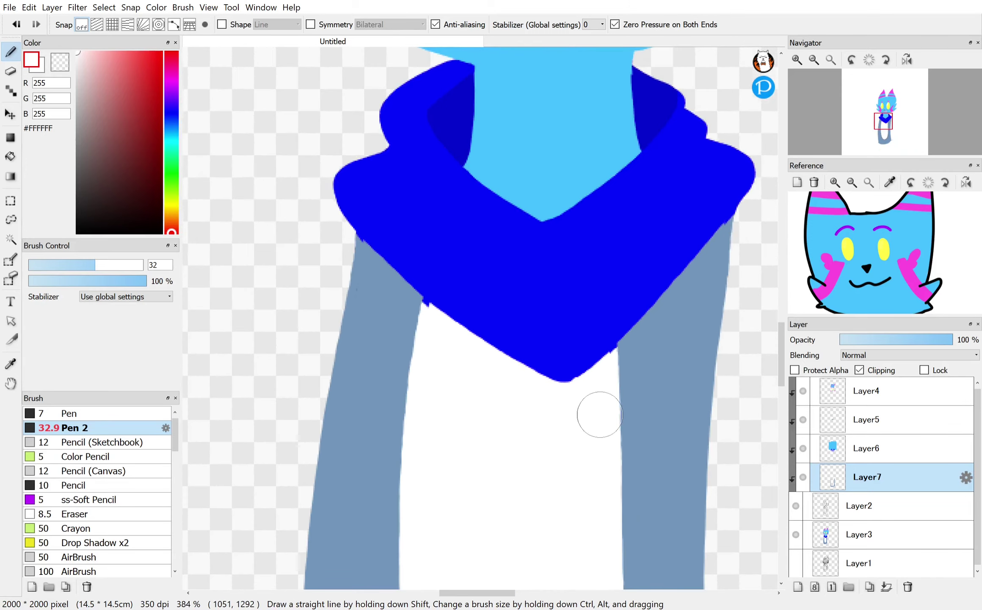
scroll(502, 211, "up", 2)
left_click(832, 448)
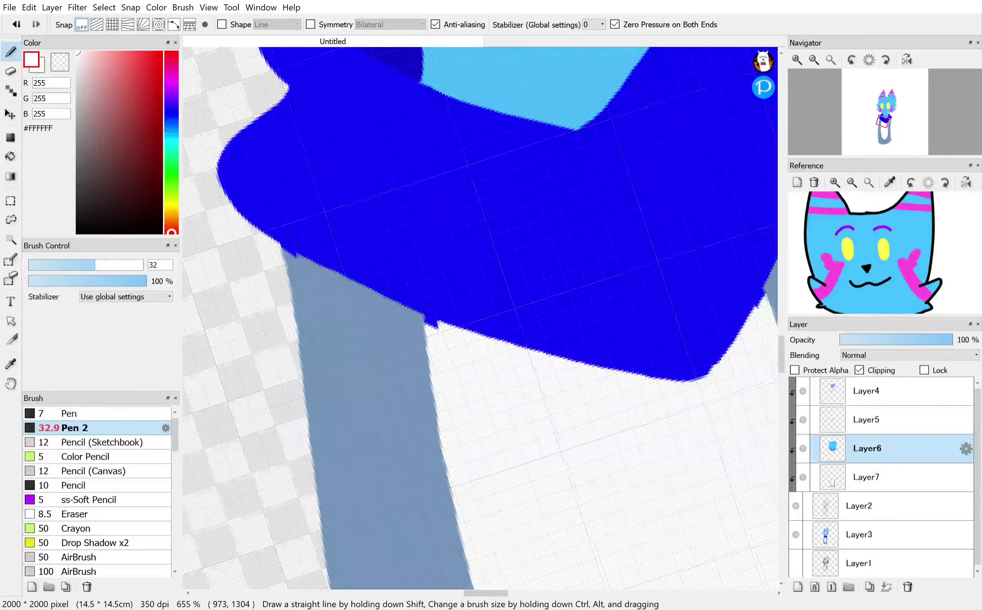
scroll(485, 280, "up", 1)
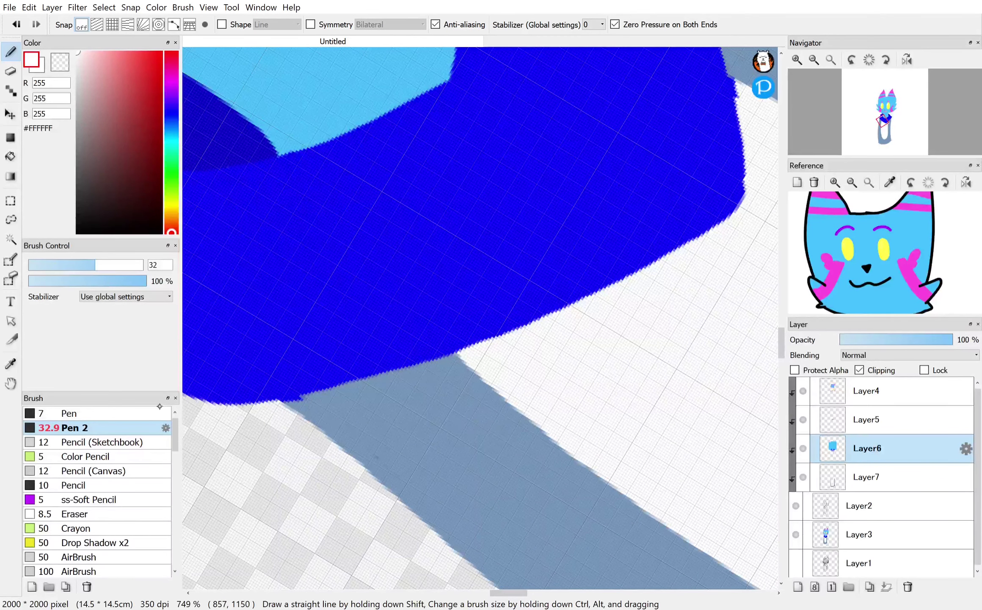
left_click(408, 412, "alt")
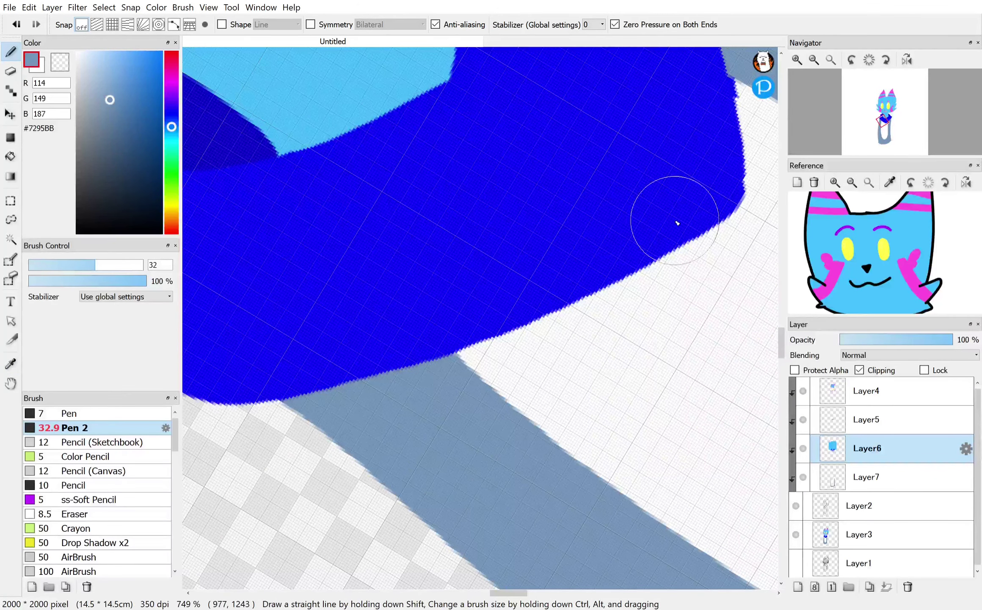
Step: Reduce the canvas size to 1000 × 1070 pixels, framing the character's head, scarf and upper body
left_click(814, 60)
left_click(813, 59)
left_click(814, 59)
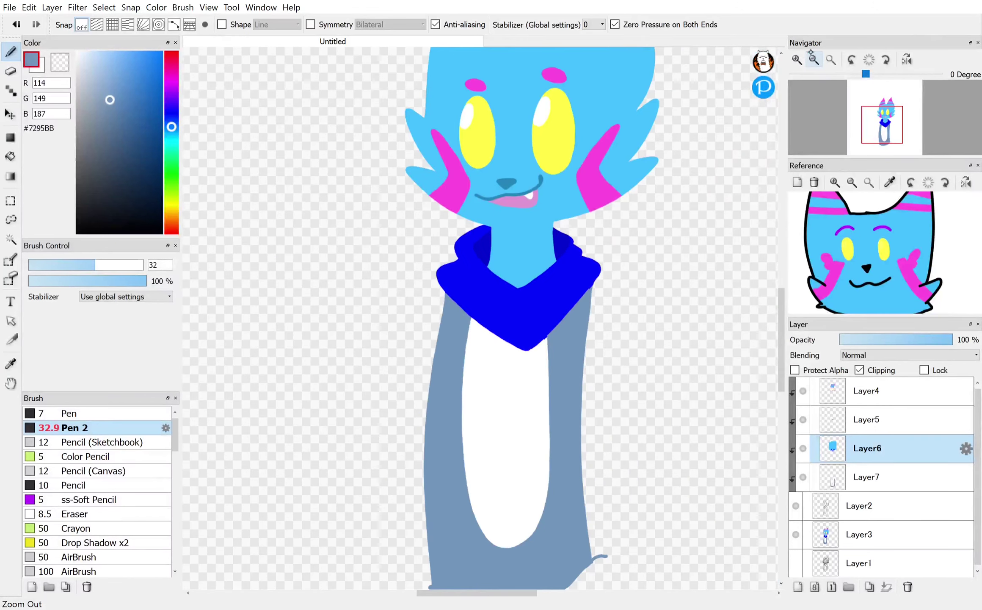
left_click(814, 59)
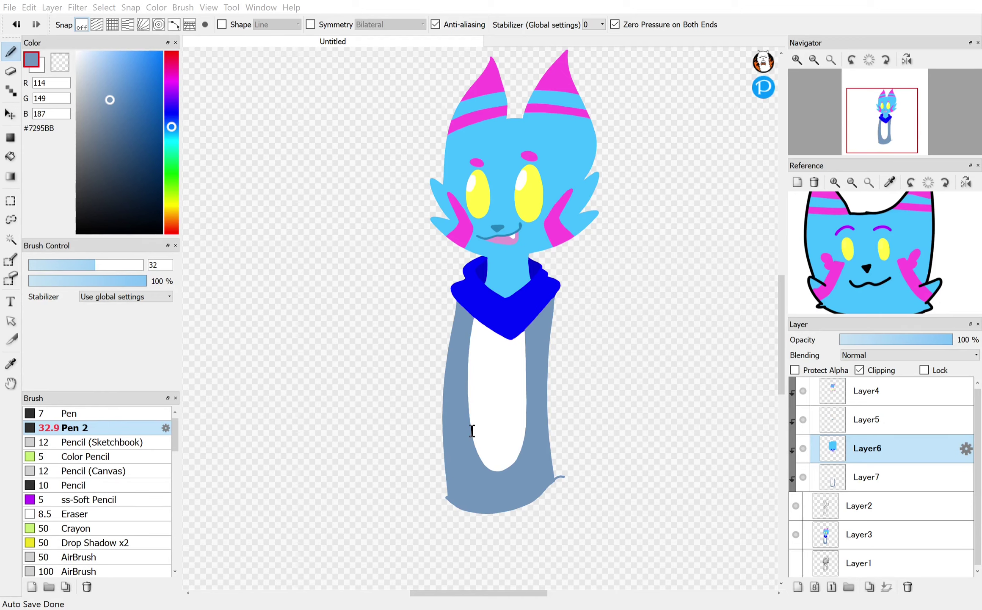
left_click(539, 471)
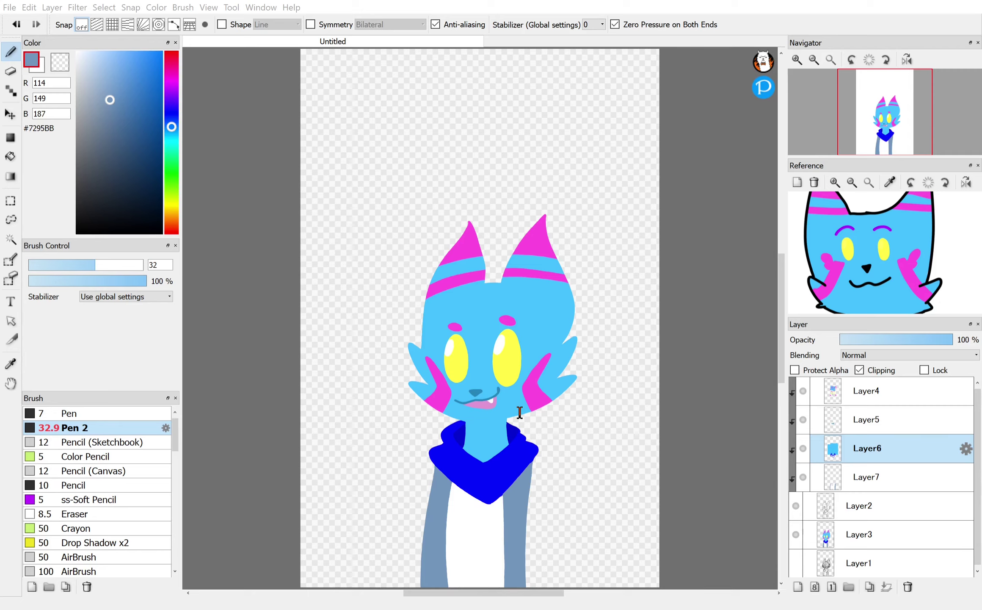
key("Return")
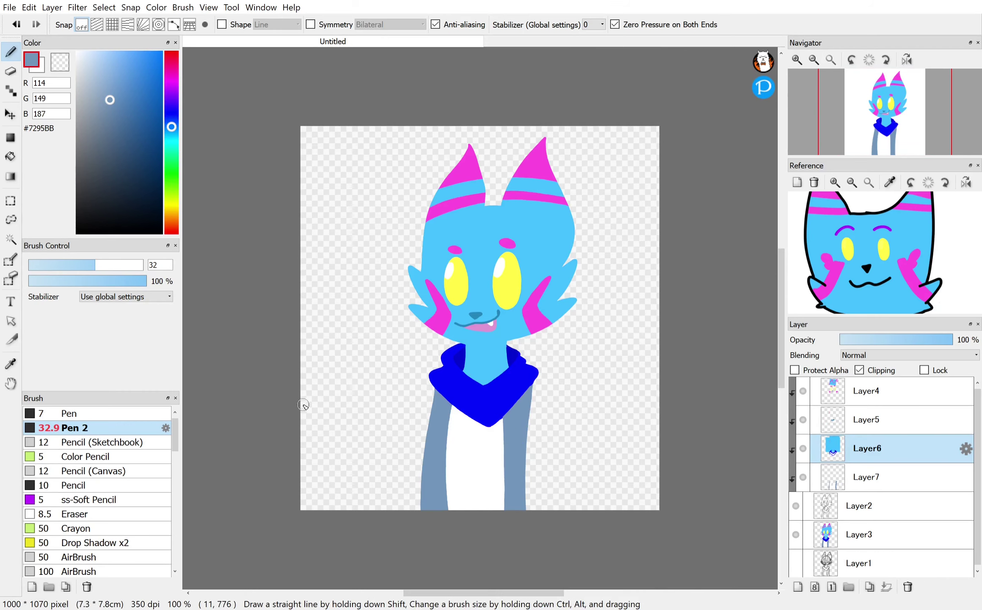